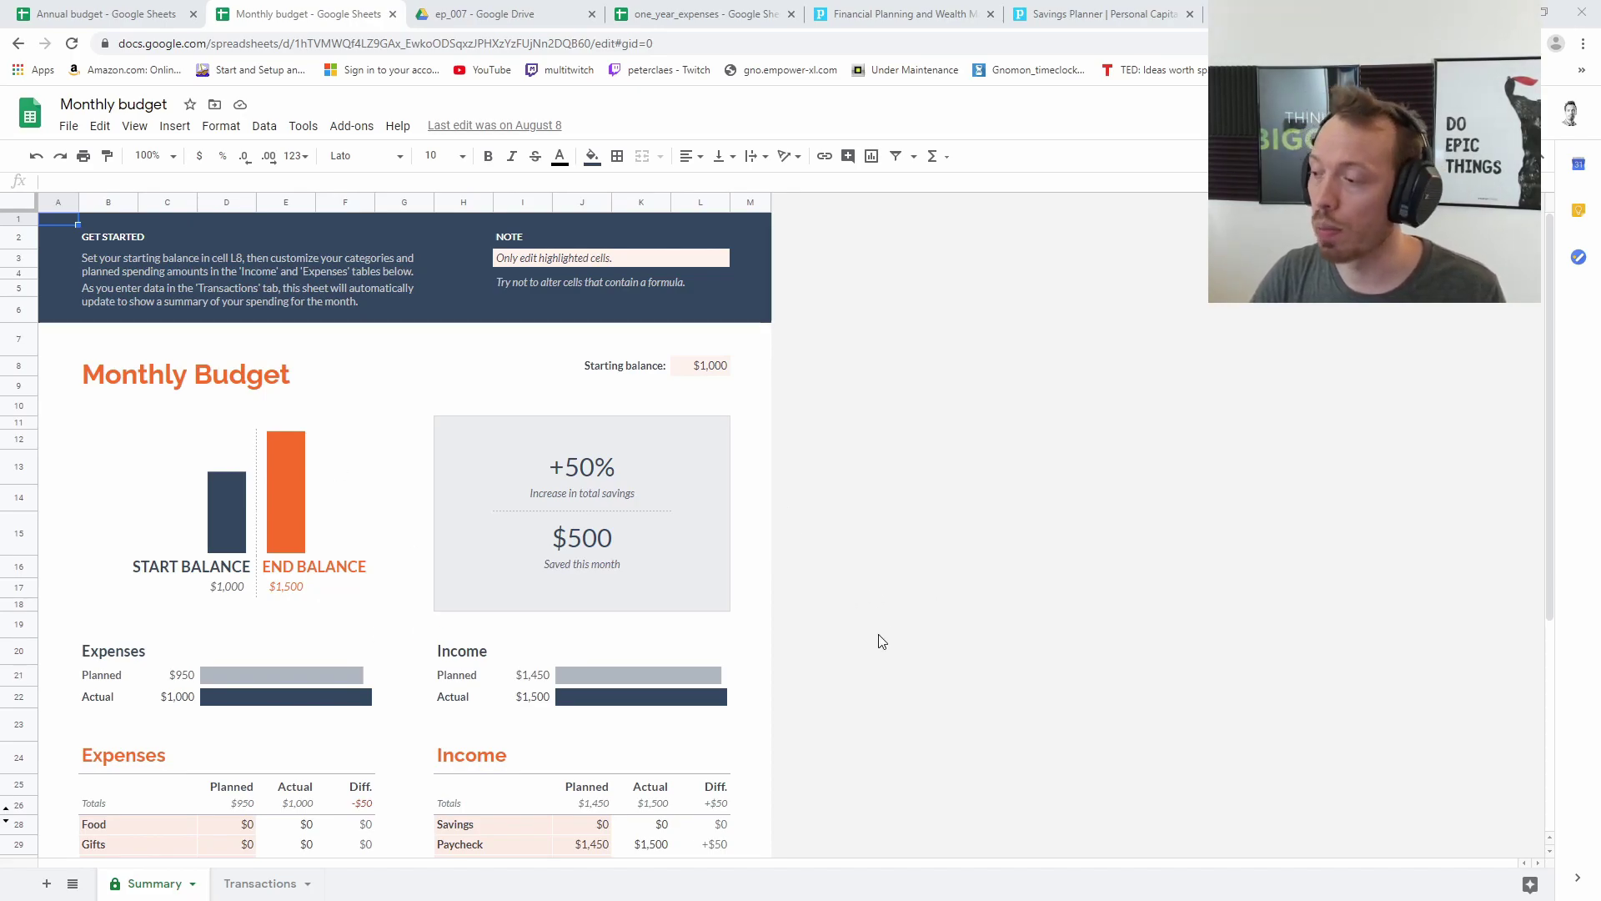
Review the Transactions sheet and its expense Category list without choosing a category.
scroll(878, 636, "down", 1)
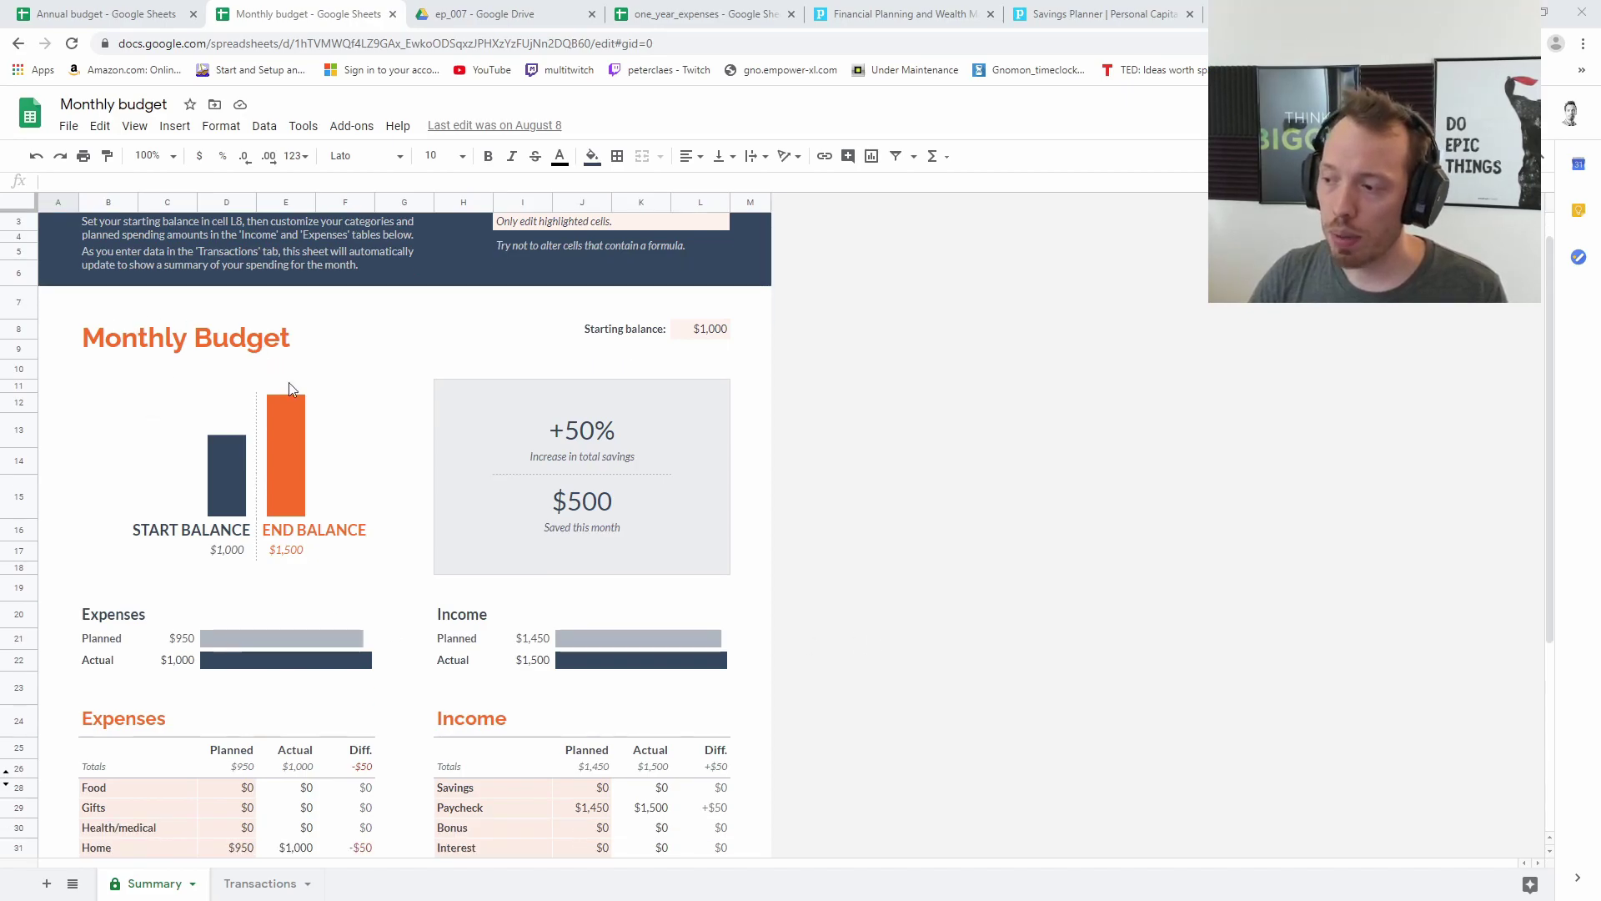
scroll(764, 553, "down", 3)
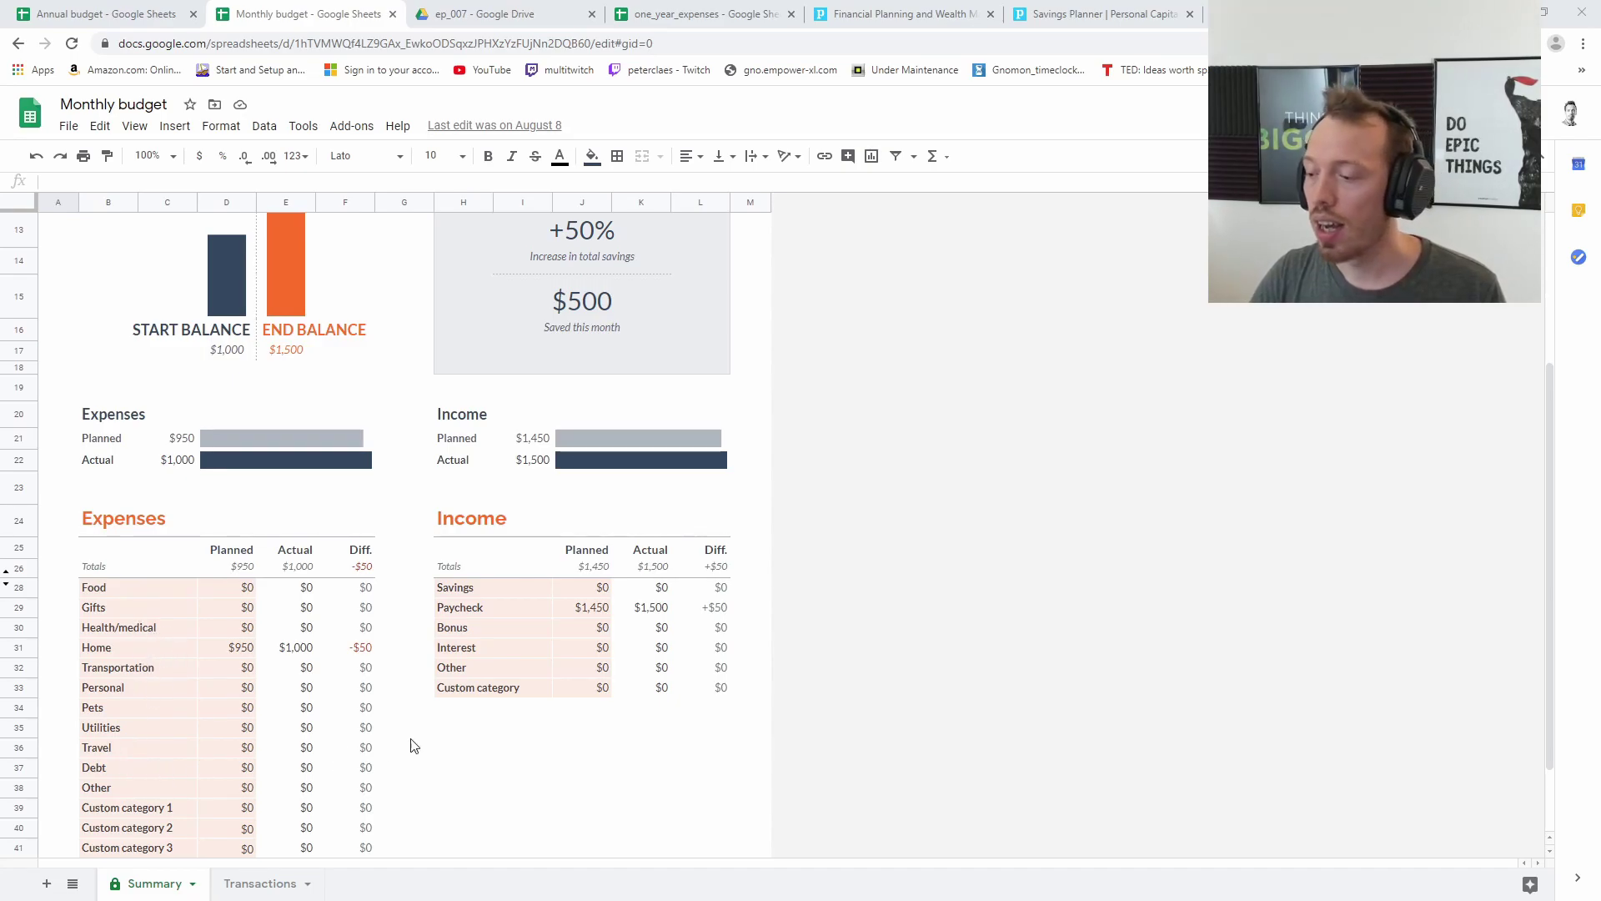
left_click(262, 884)
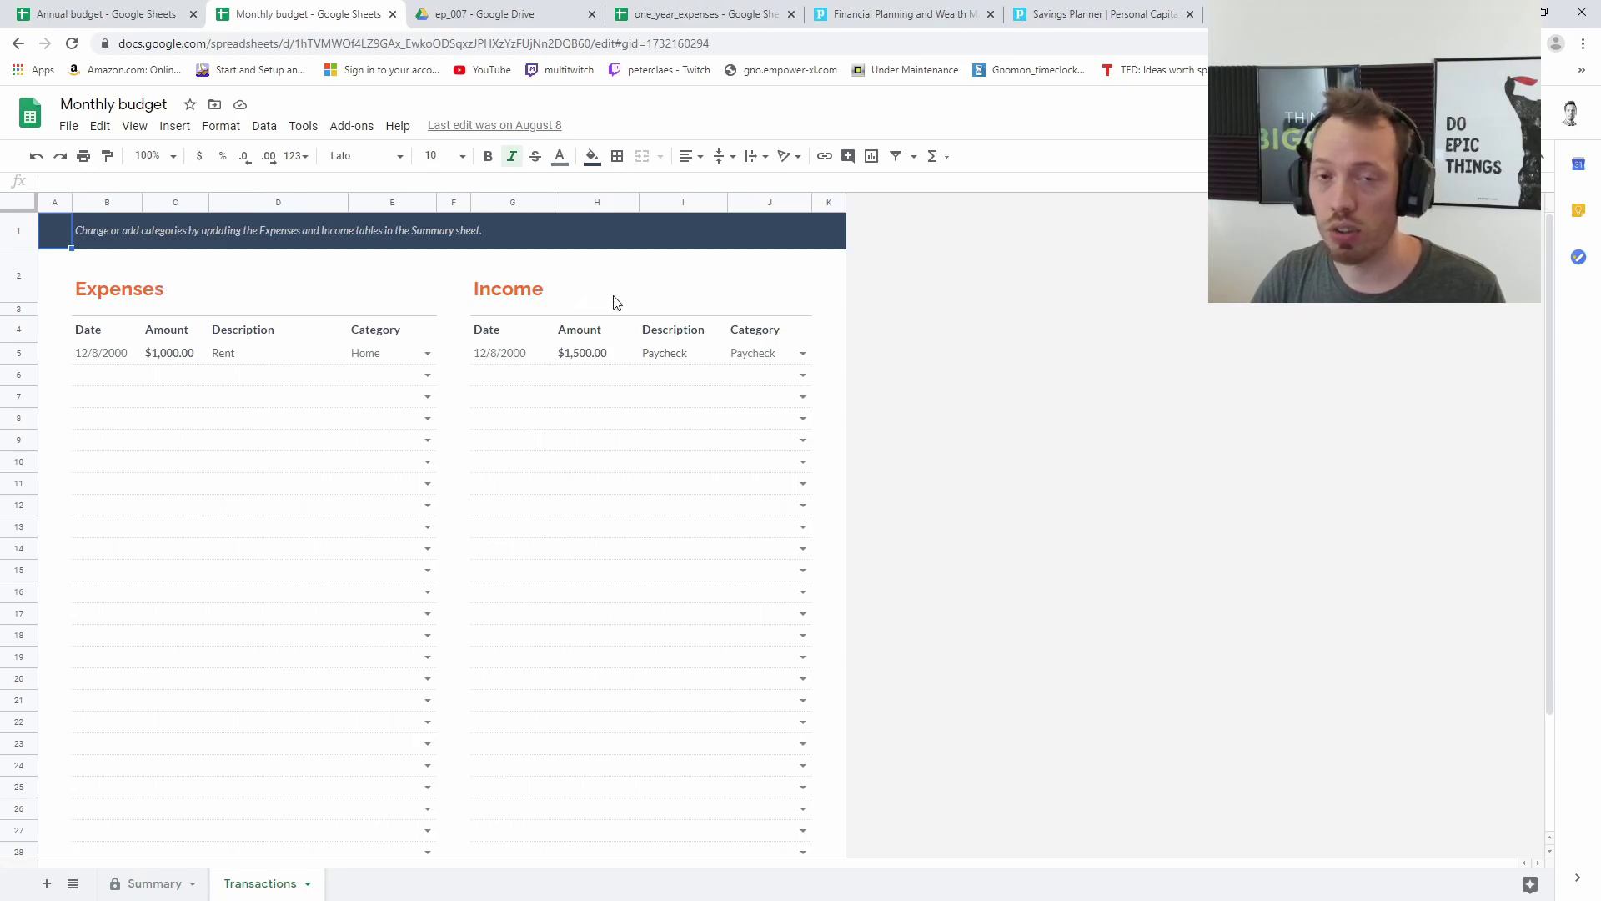
left_click(428, 375)
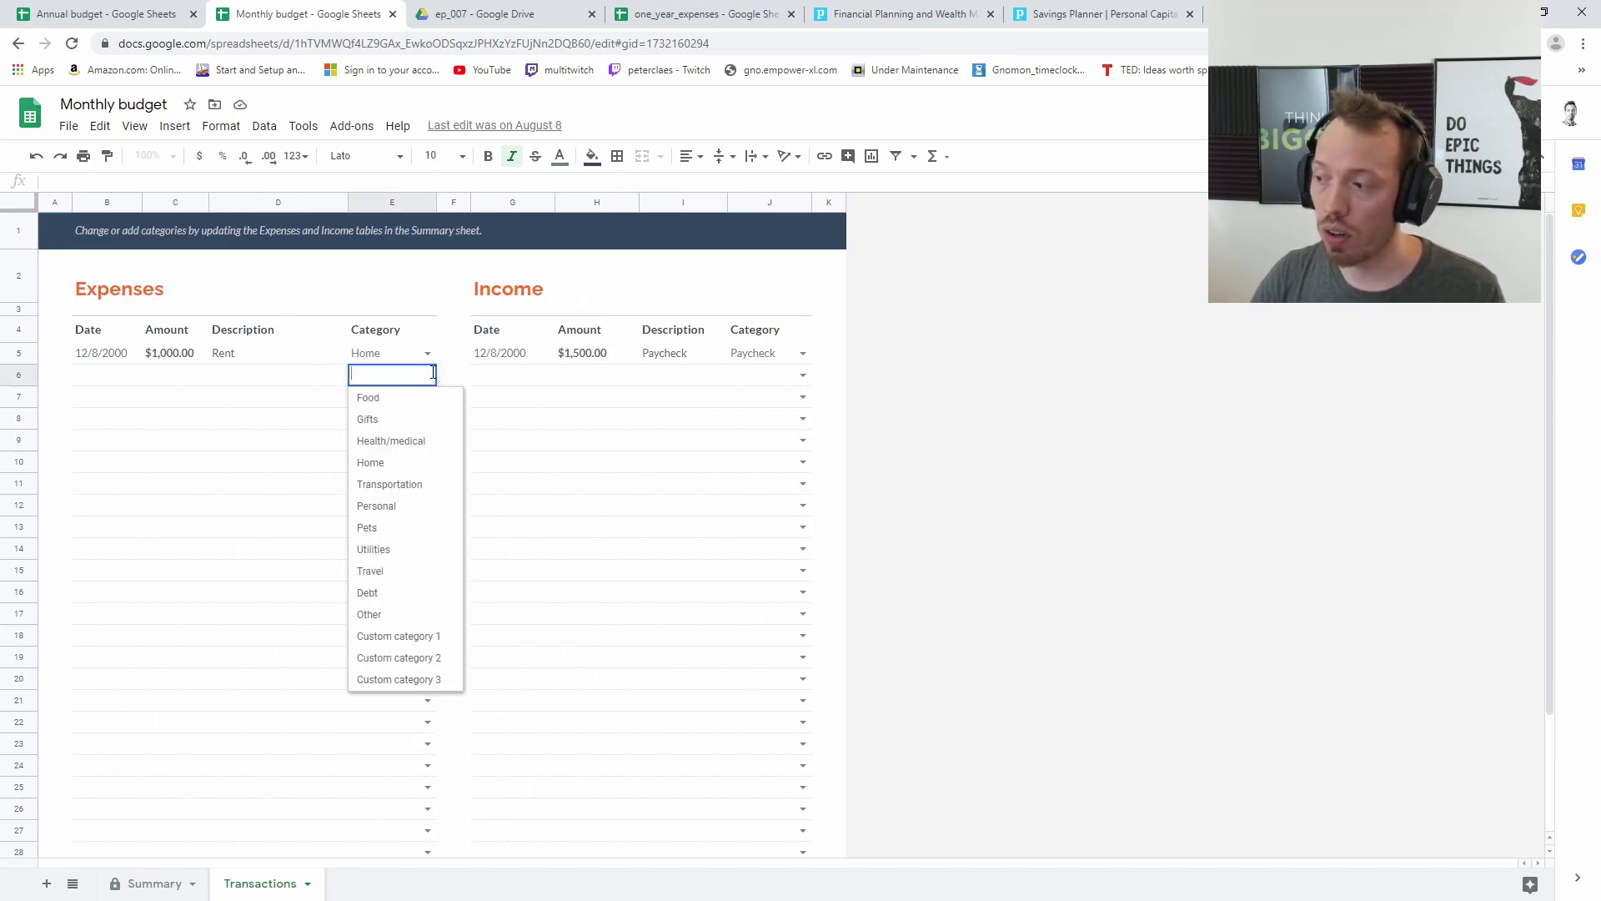
left_click(231, 379)
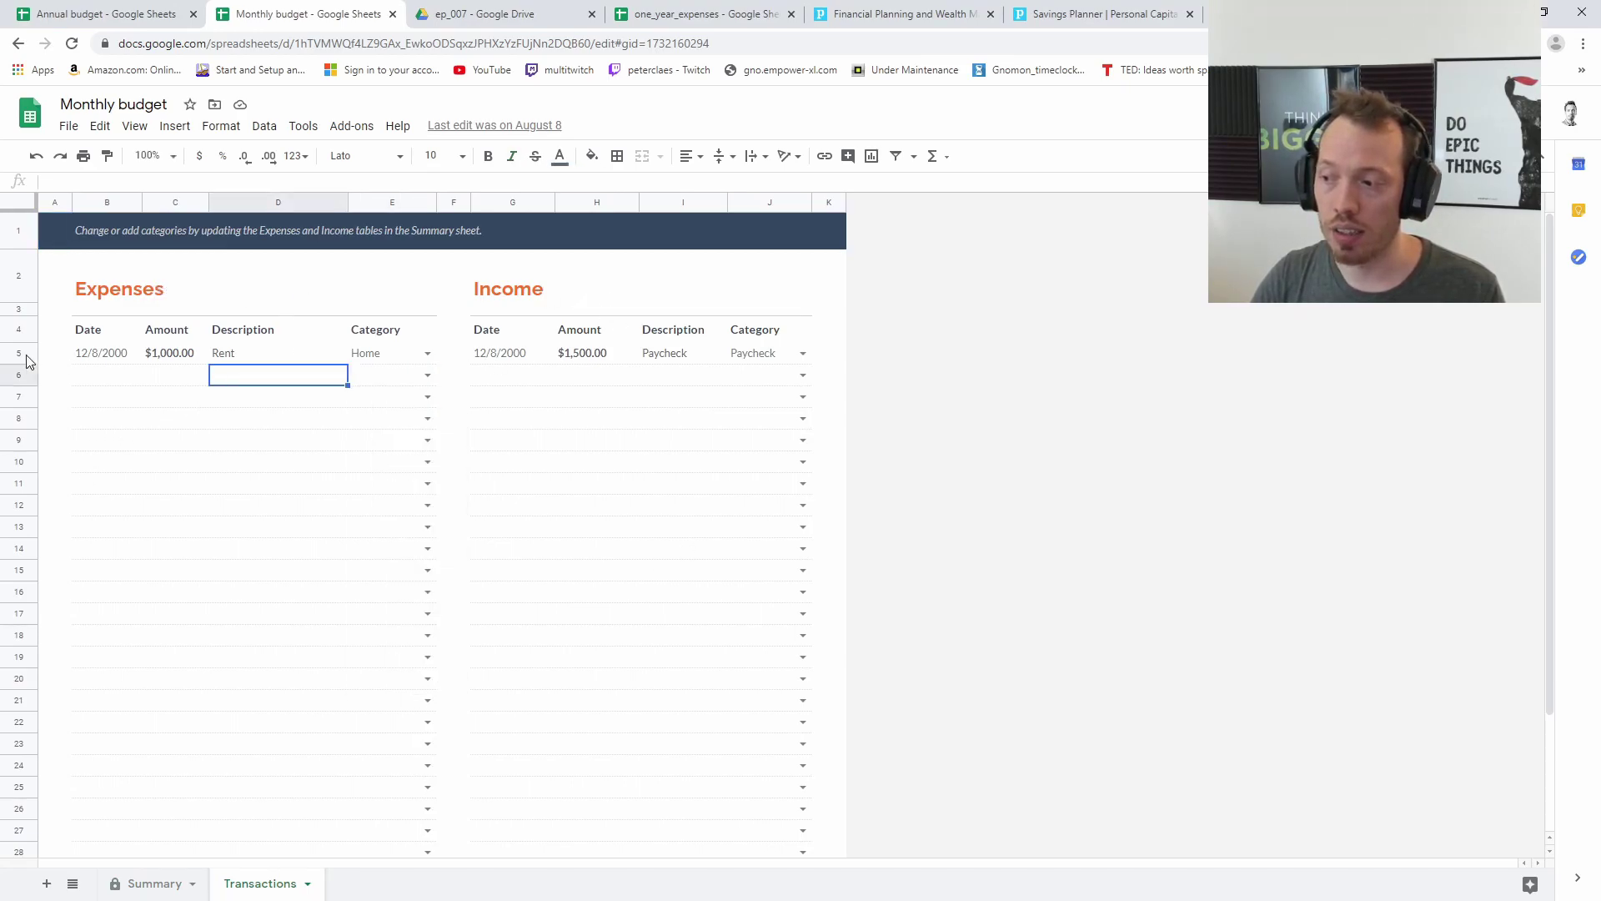
Look over the Date, Amount and Description columns, marking empty dates B6:B22 and G6:G16.
left_click(106, 382)
left_click(199, 382)
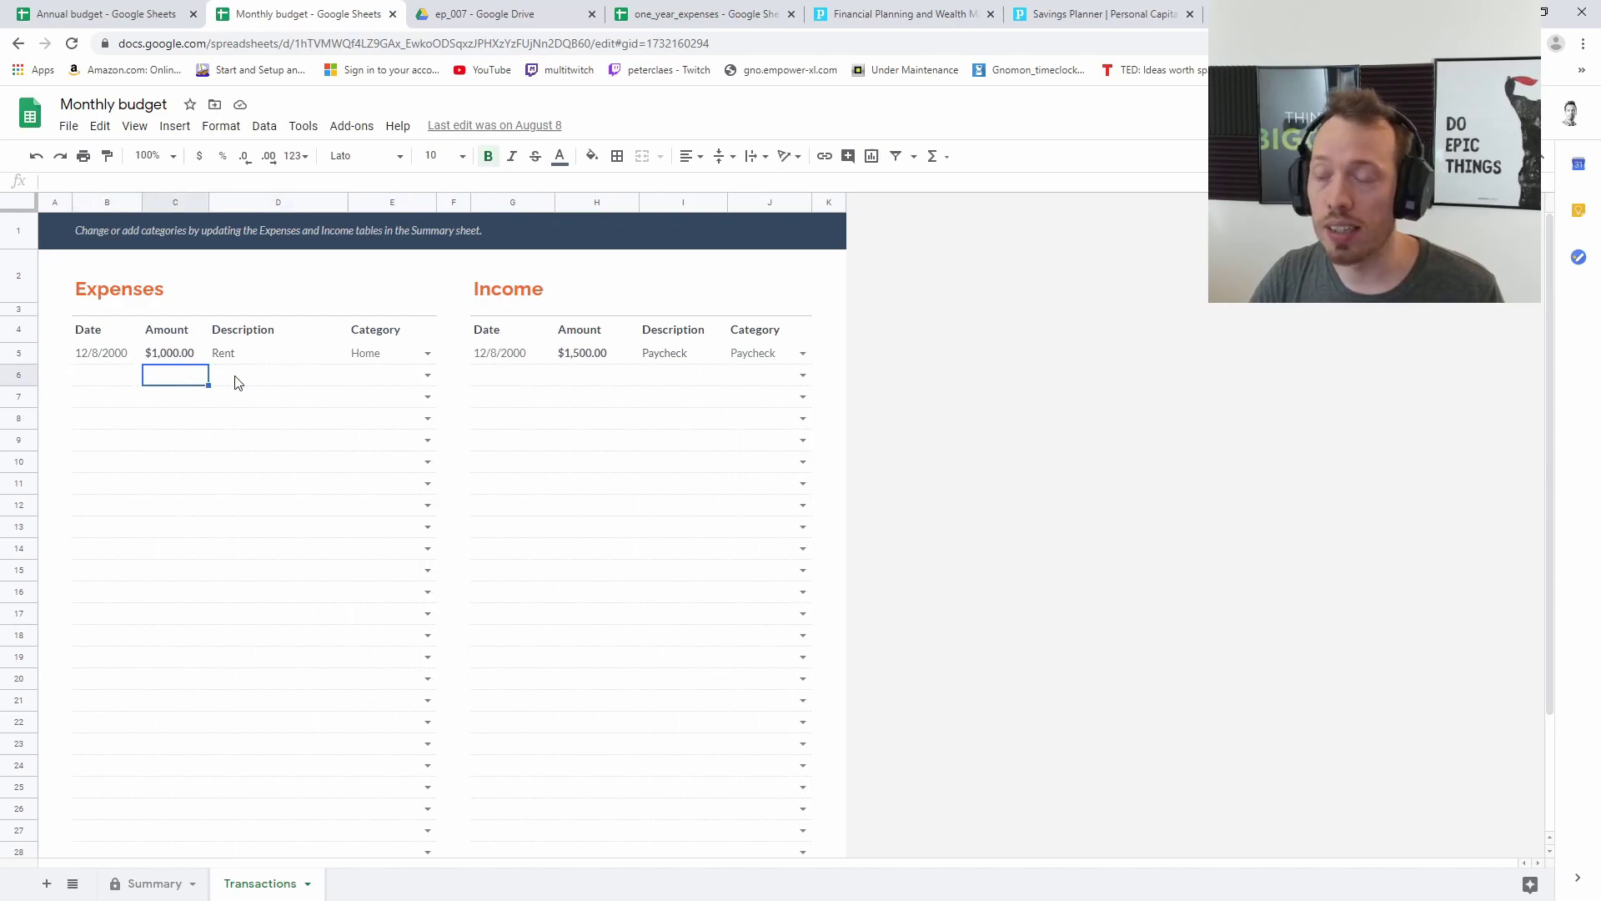
left_click(280, 383)
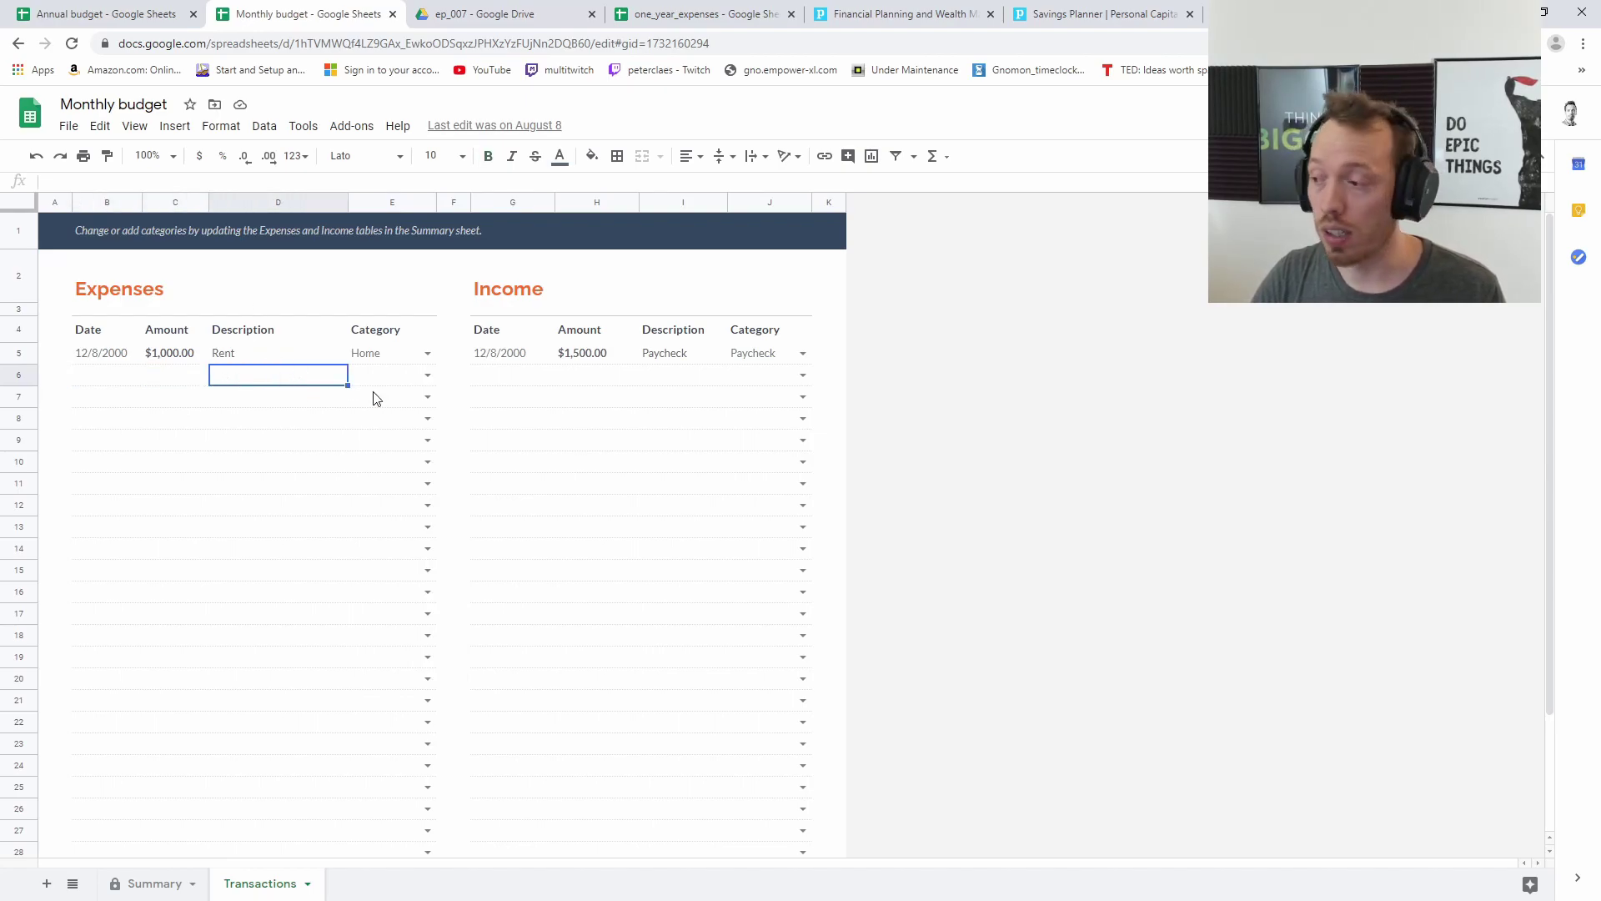
left_click(114, 377)
left_click_drag(114, 377, 125, 726)
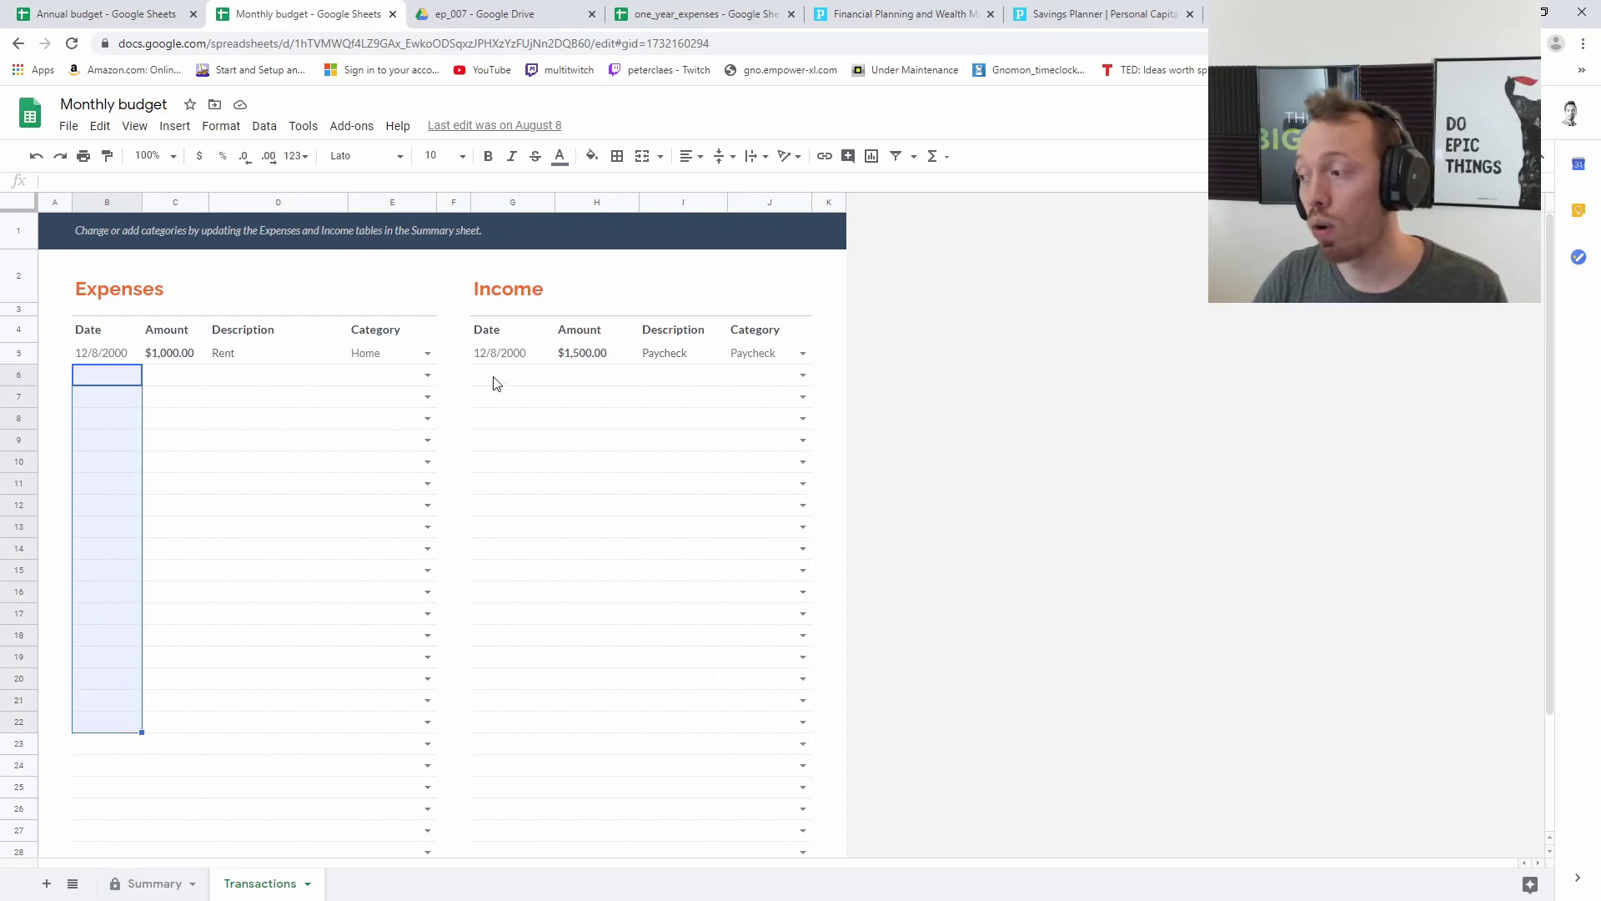
left_click_drag(493, 379, 529, 593)
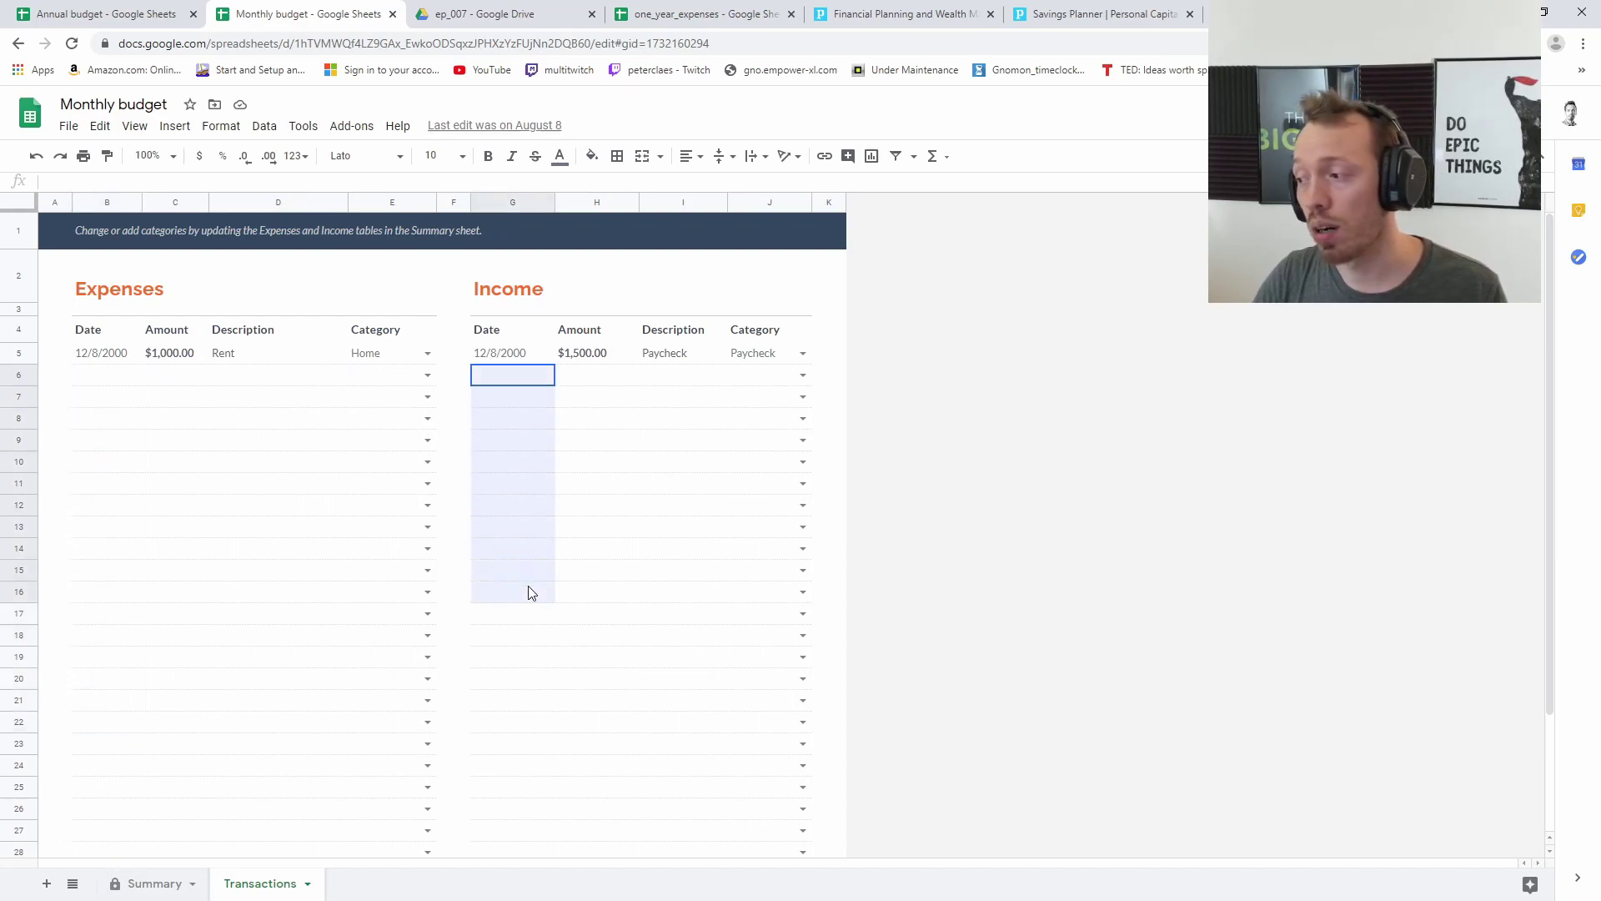
Return to the budget Summary sheet, then switch to the one_year_expenses workbook.
left_click(157, 883)
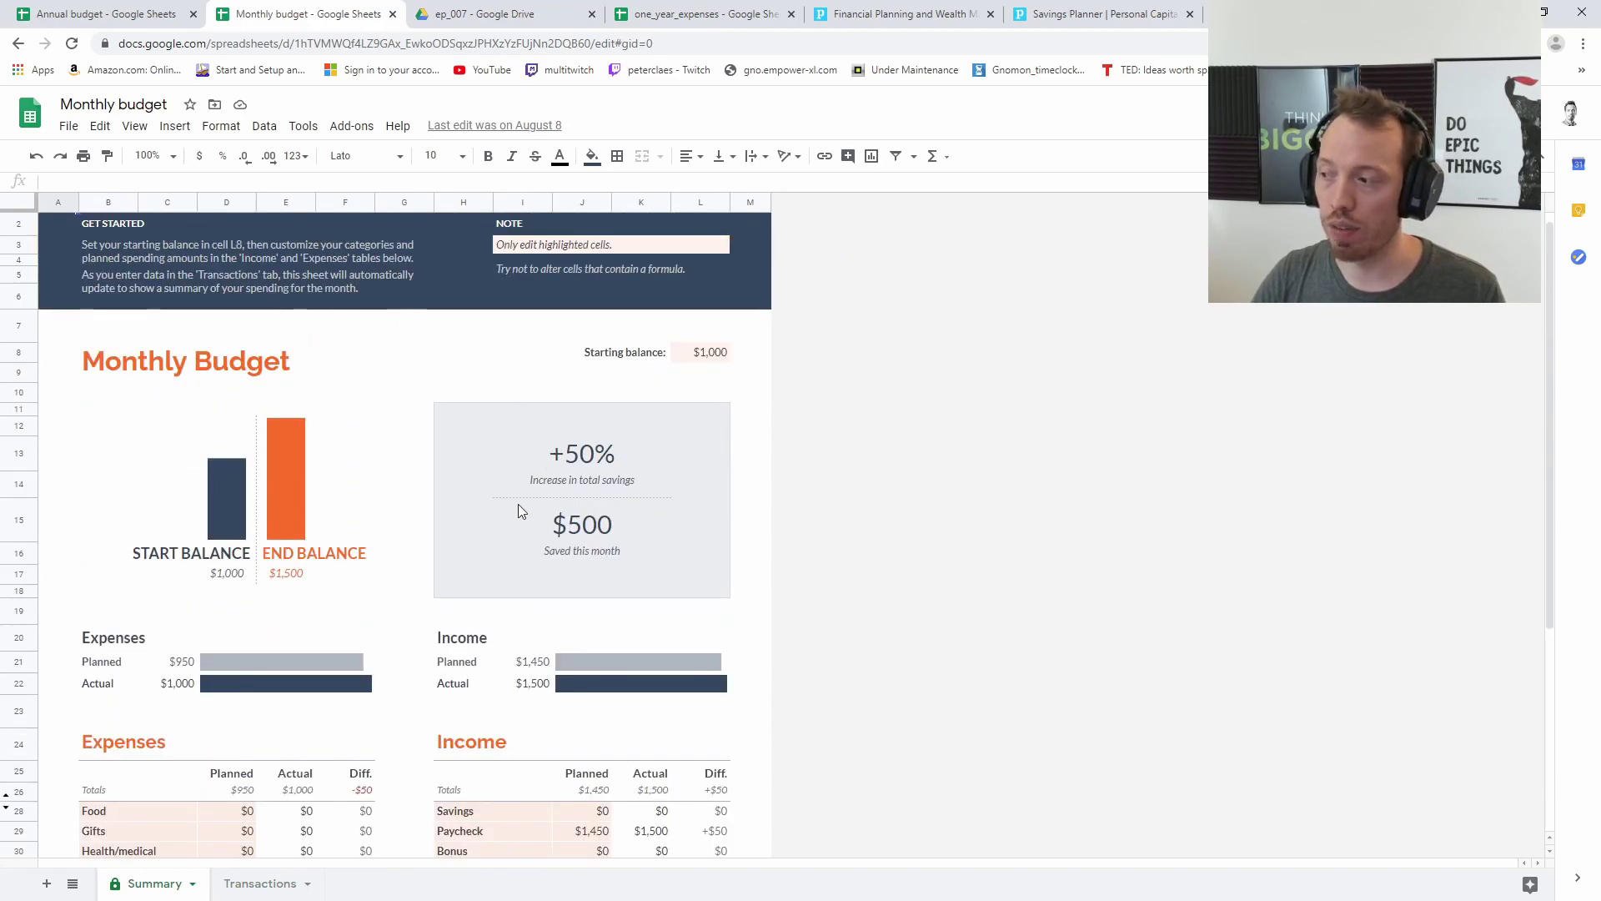
scroll(370, 589, "down", 1)
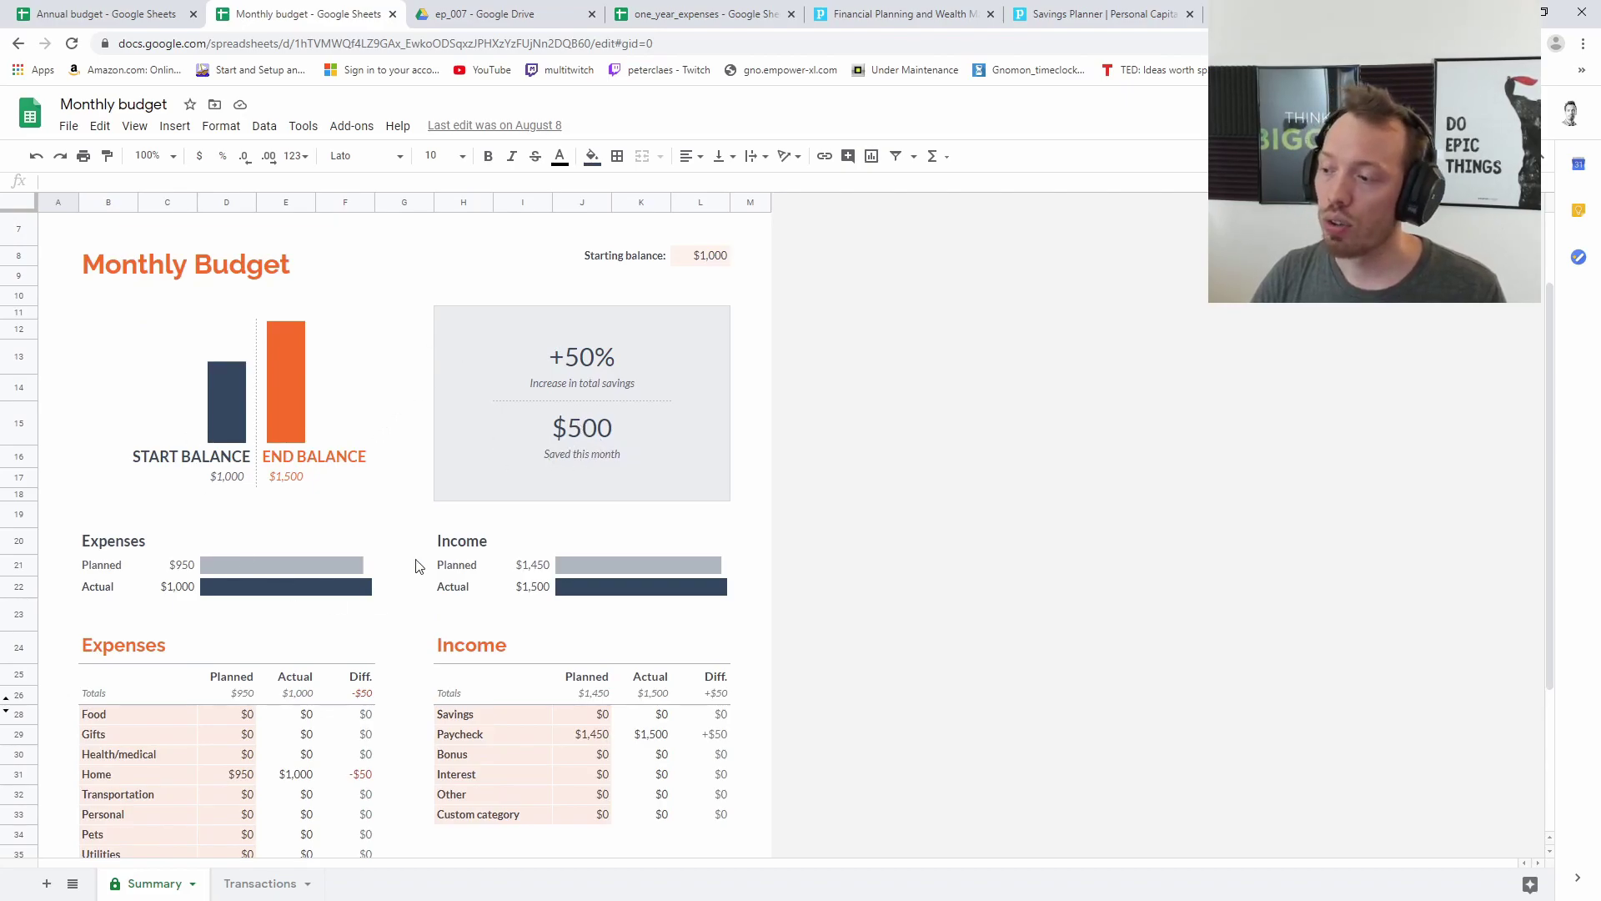
left_click(671, 14)
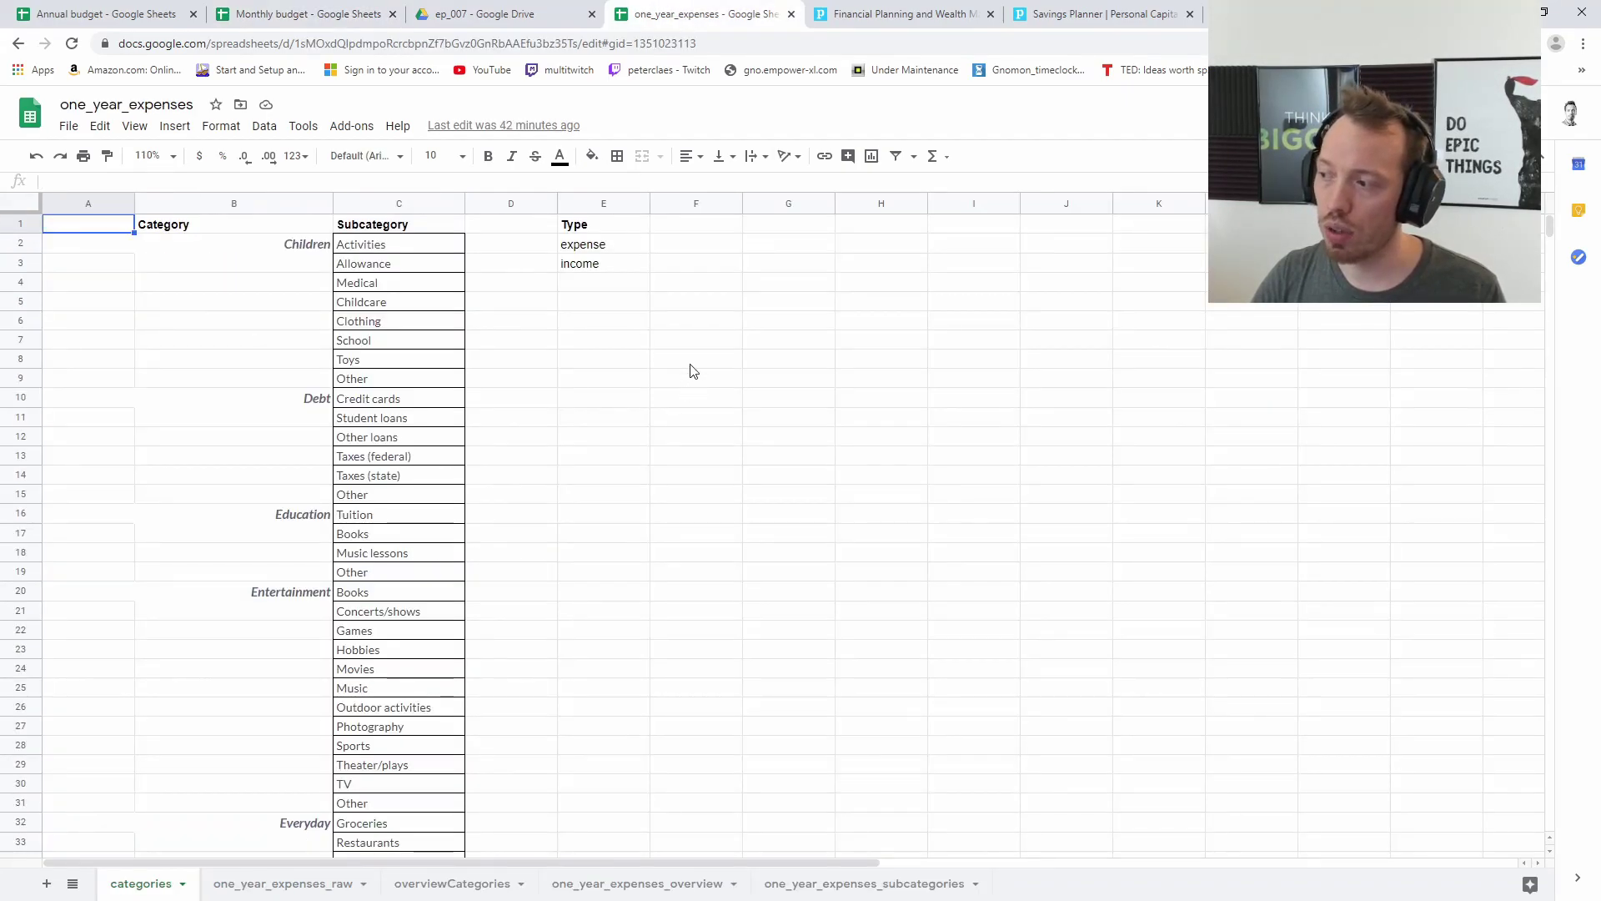
In the ep_007 Drive folder, start a new folder and then cancel it.
left_click(538, 14)
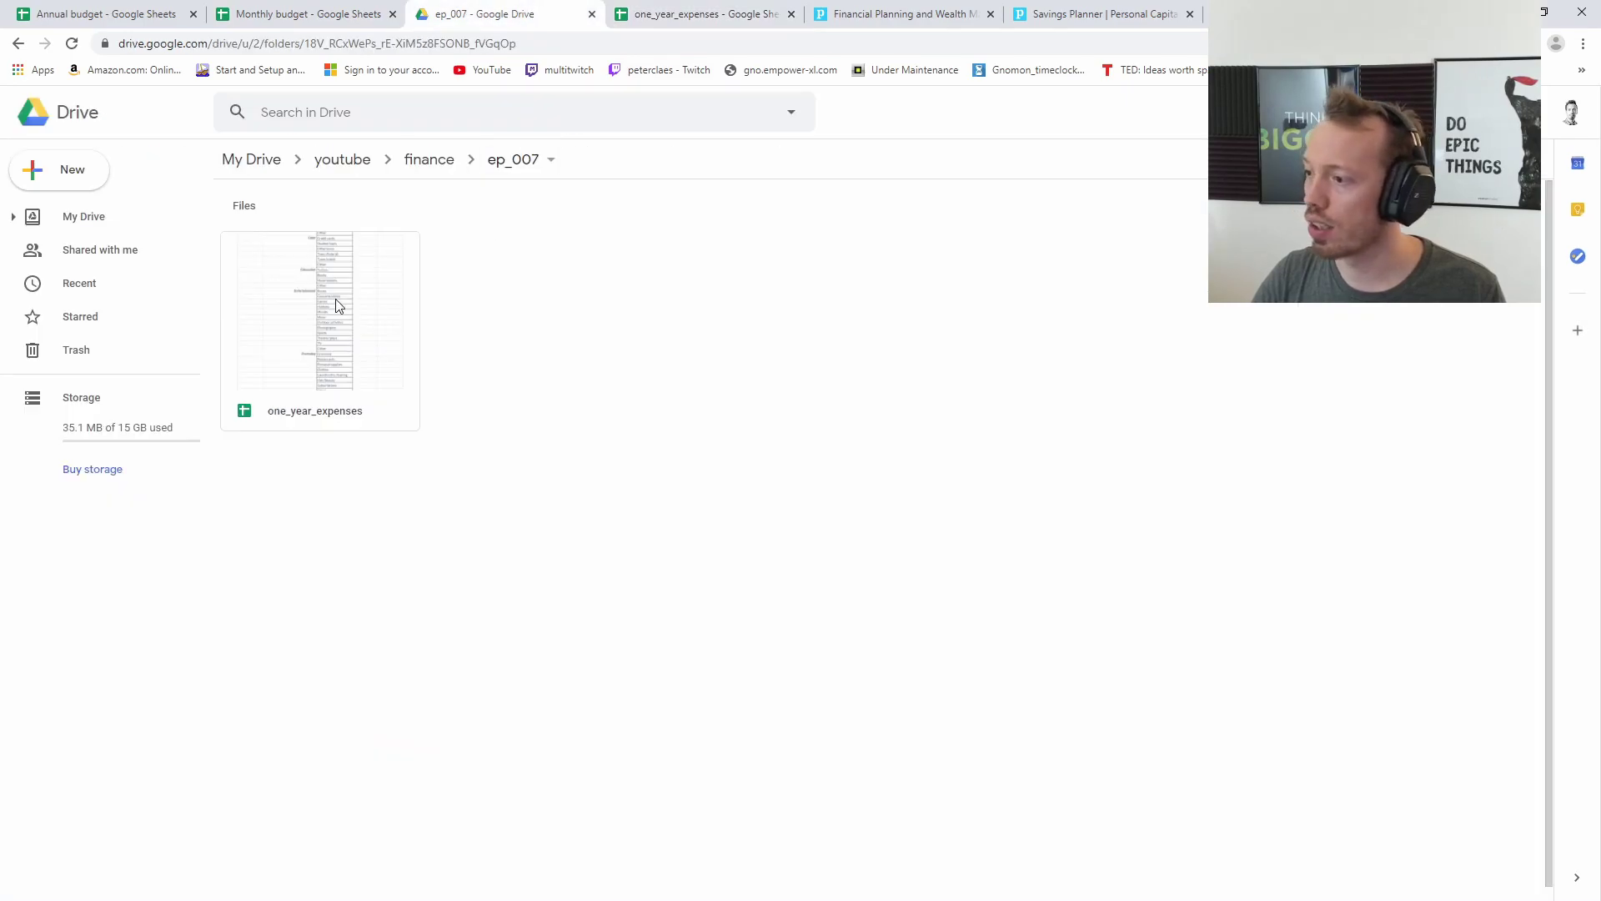
left_click(72, 169)
left_click(72, 177)
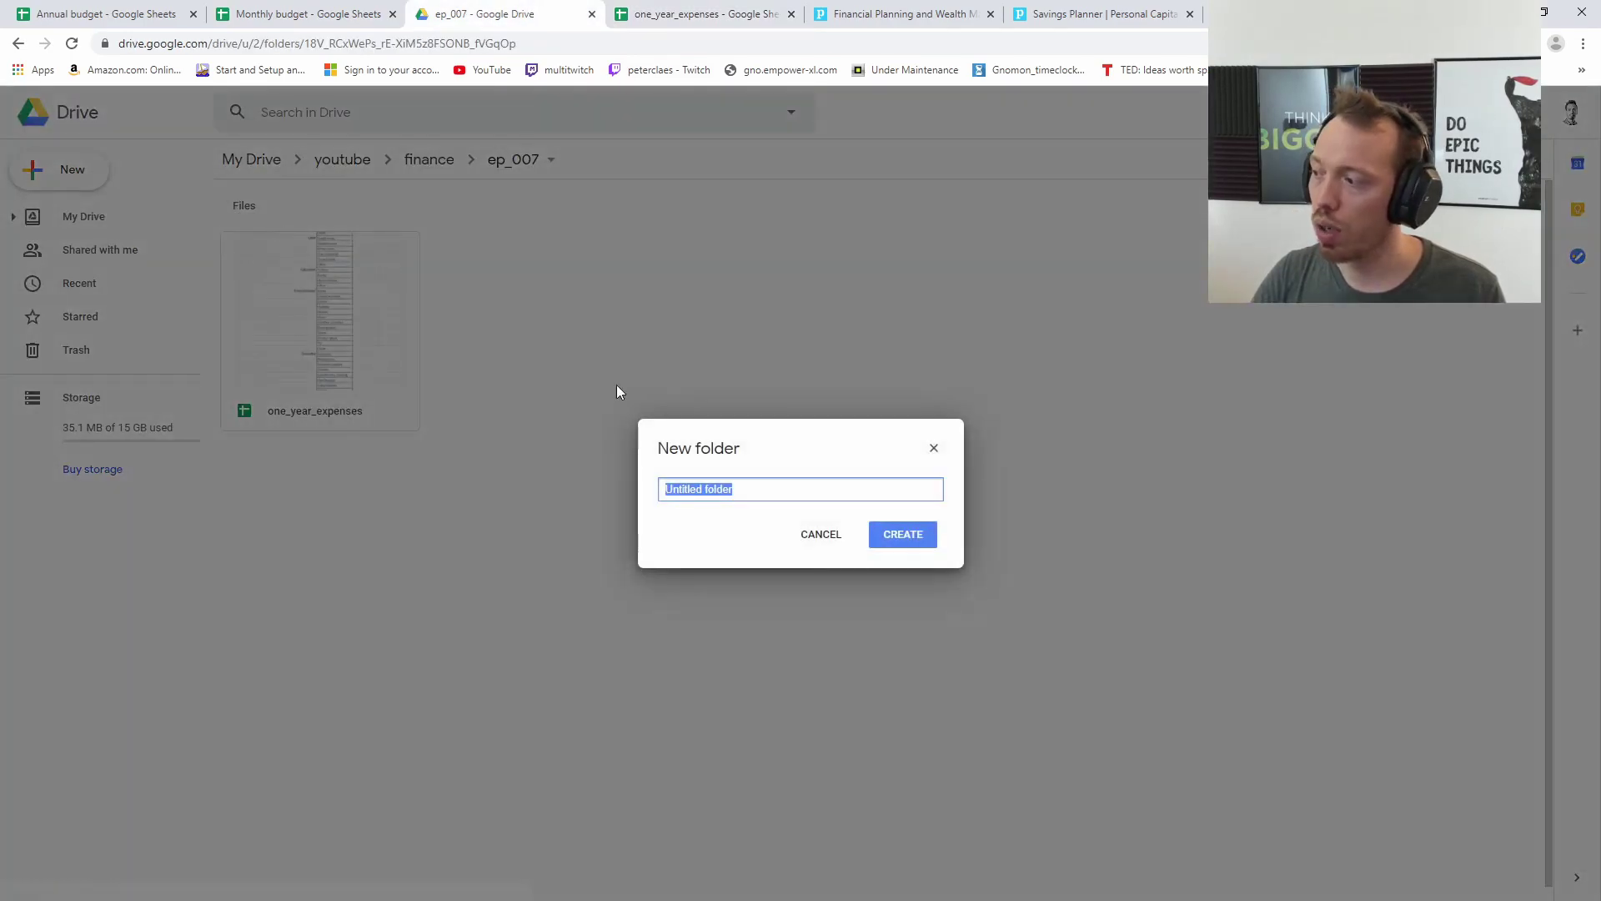
left_click(824, 535)
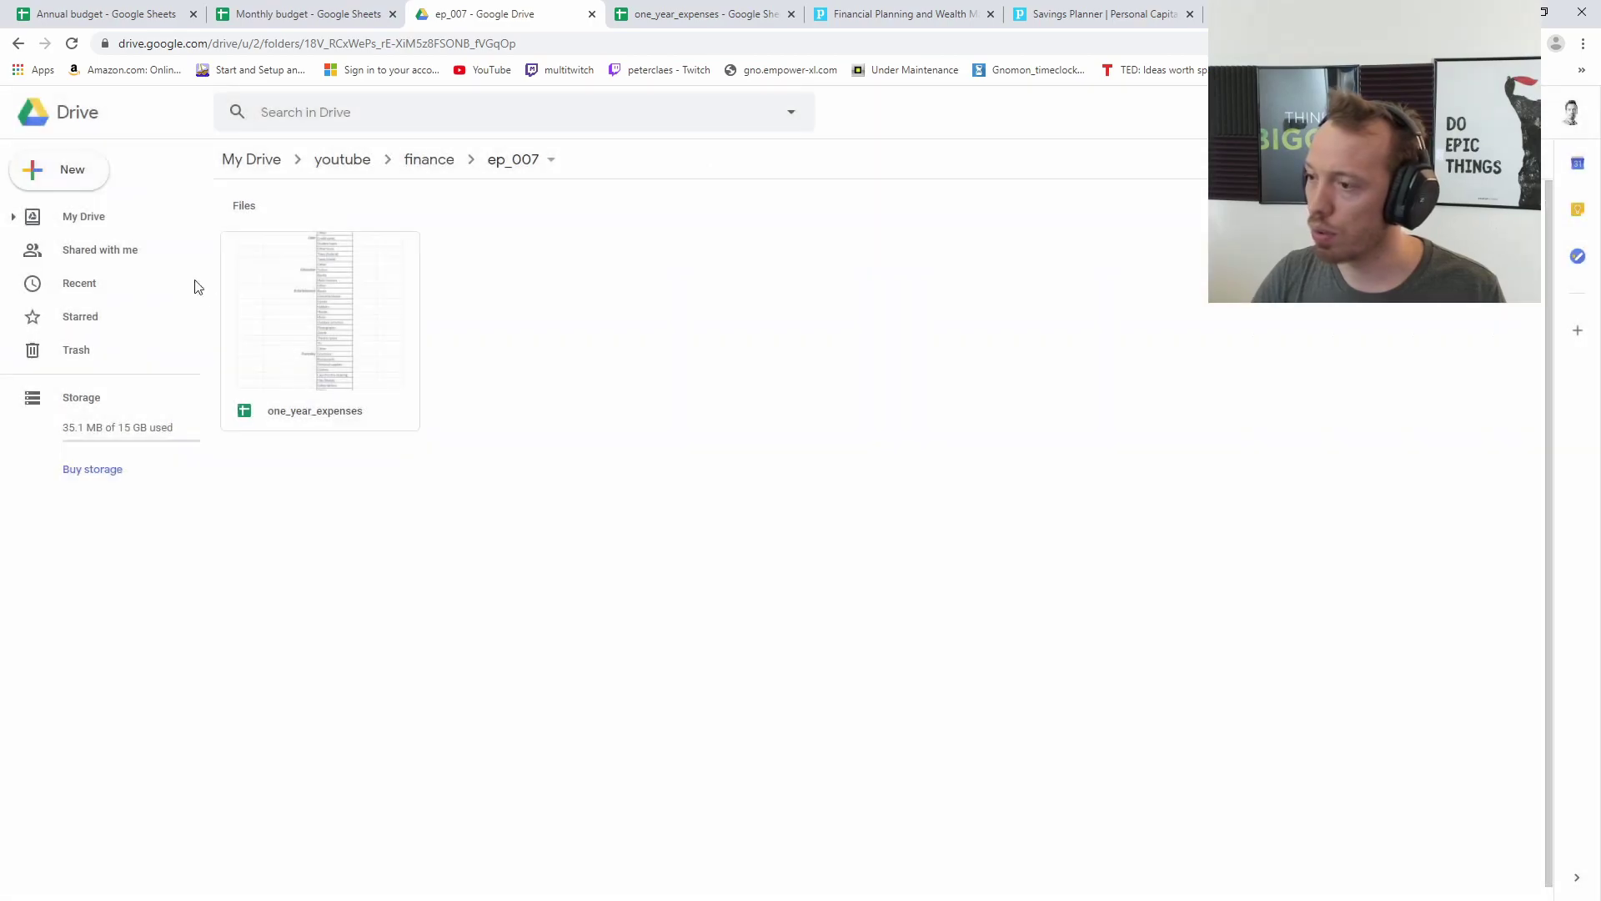
Choose New > Google Sheets > From a template to reach the template gallery.
left_click(72, 169)
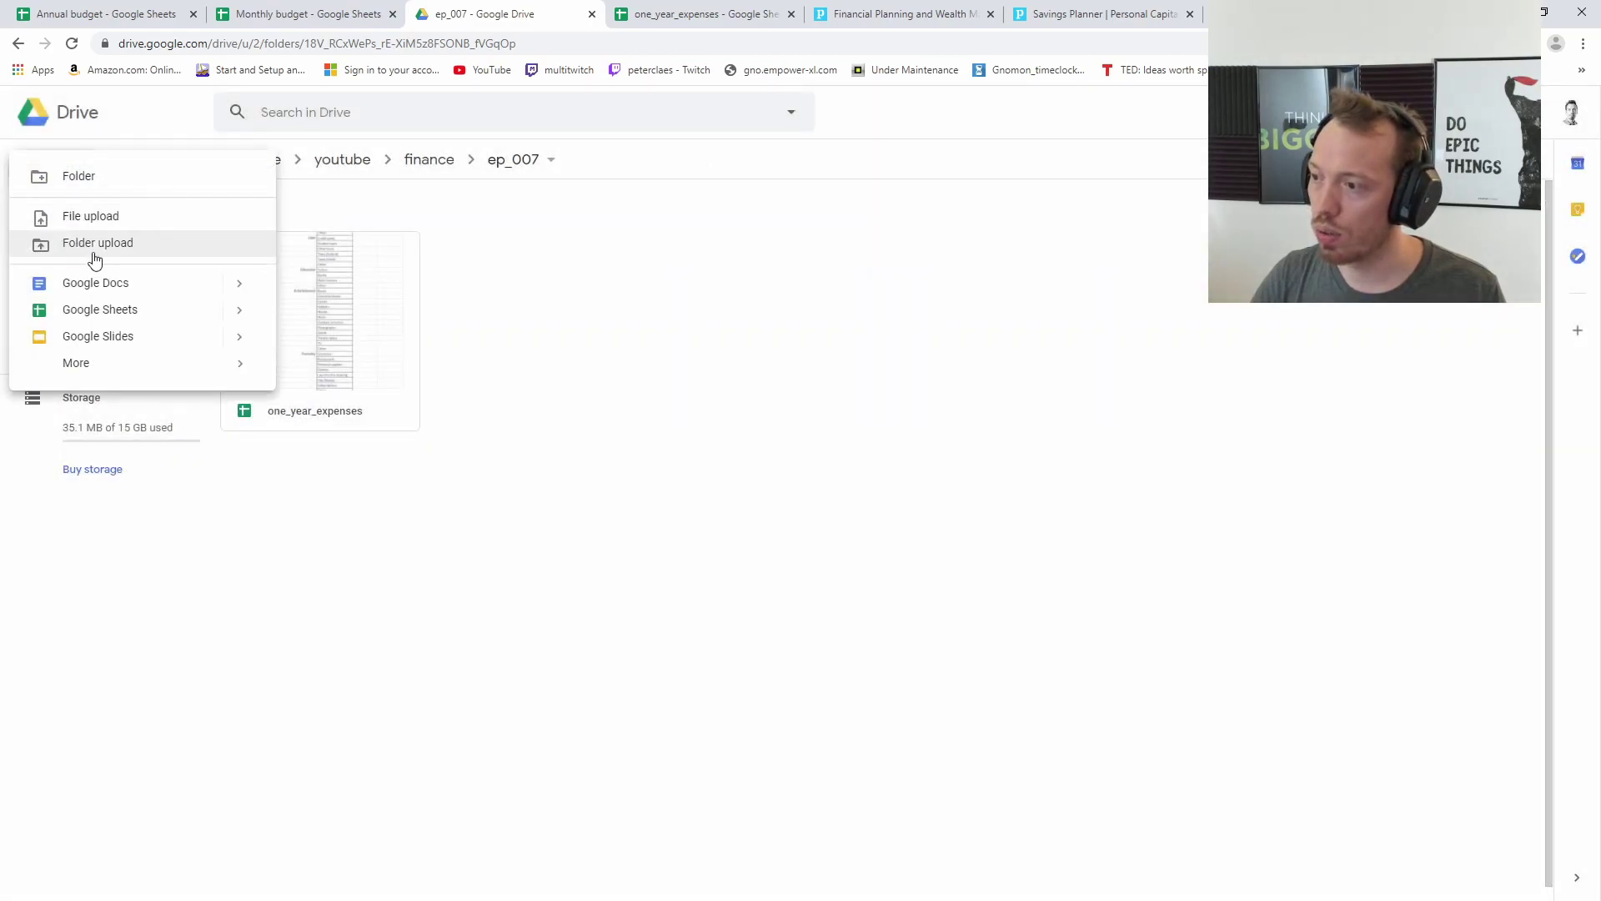
mouse_move(240, 315)
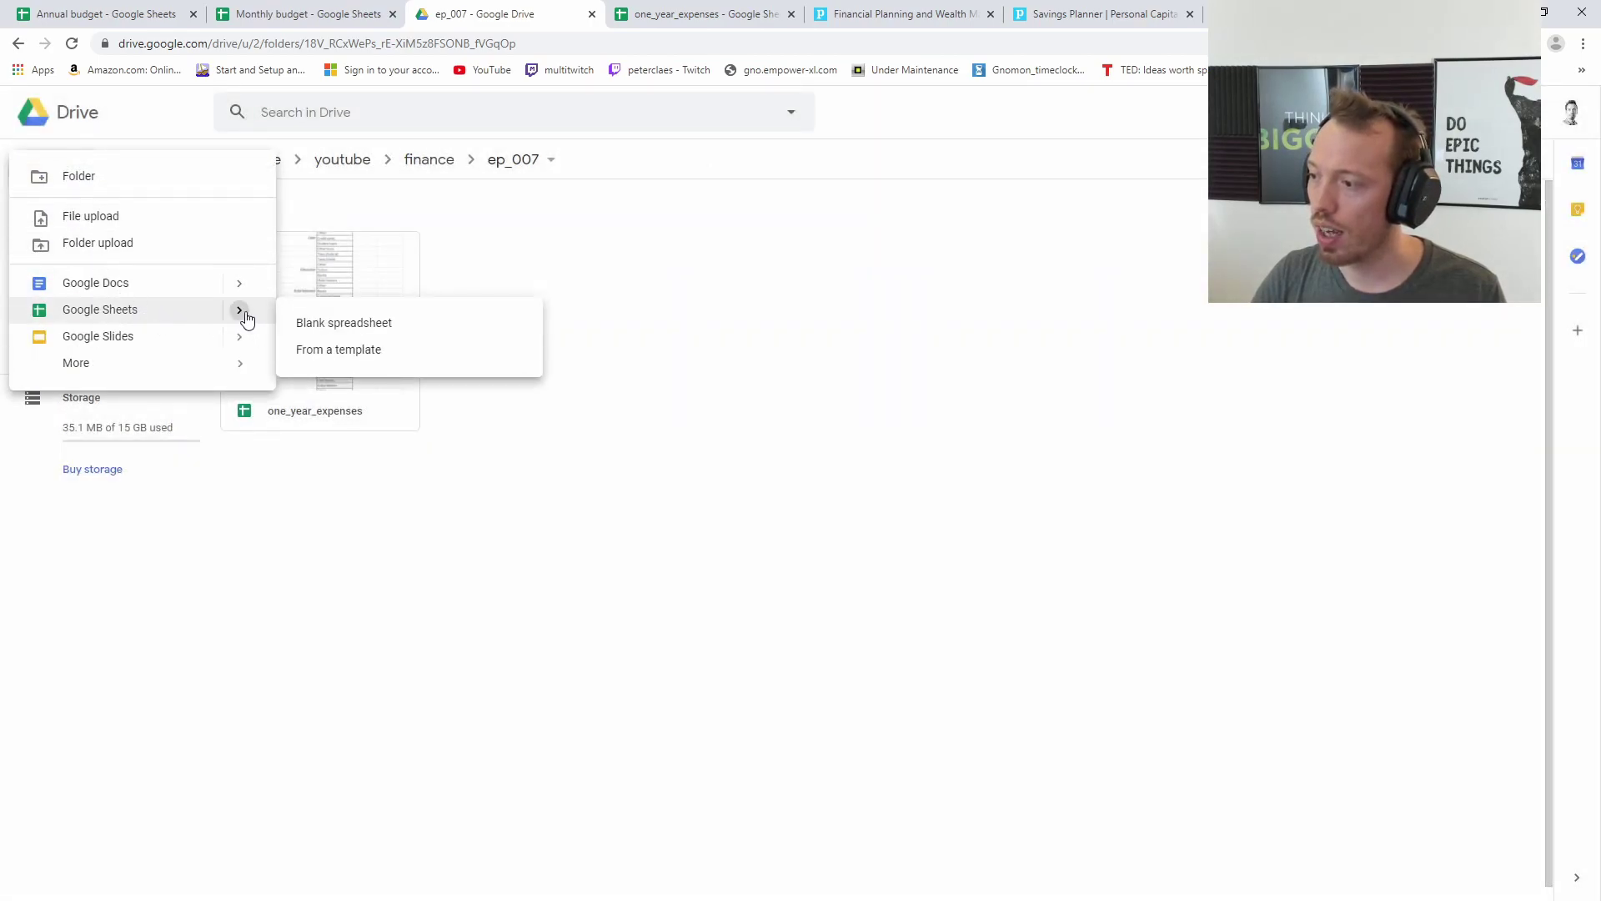
left_click(394, 359)
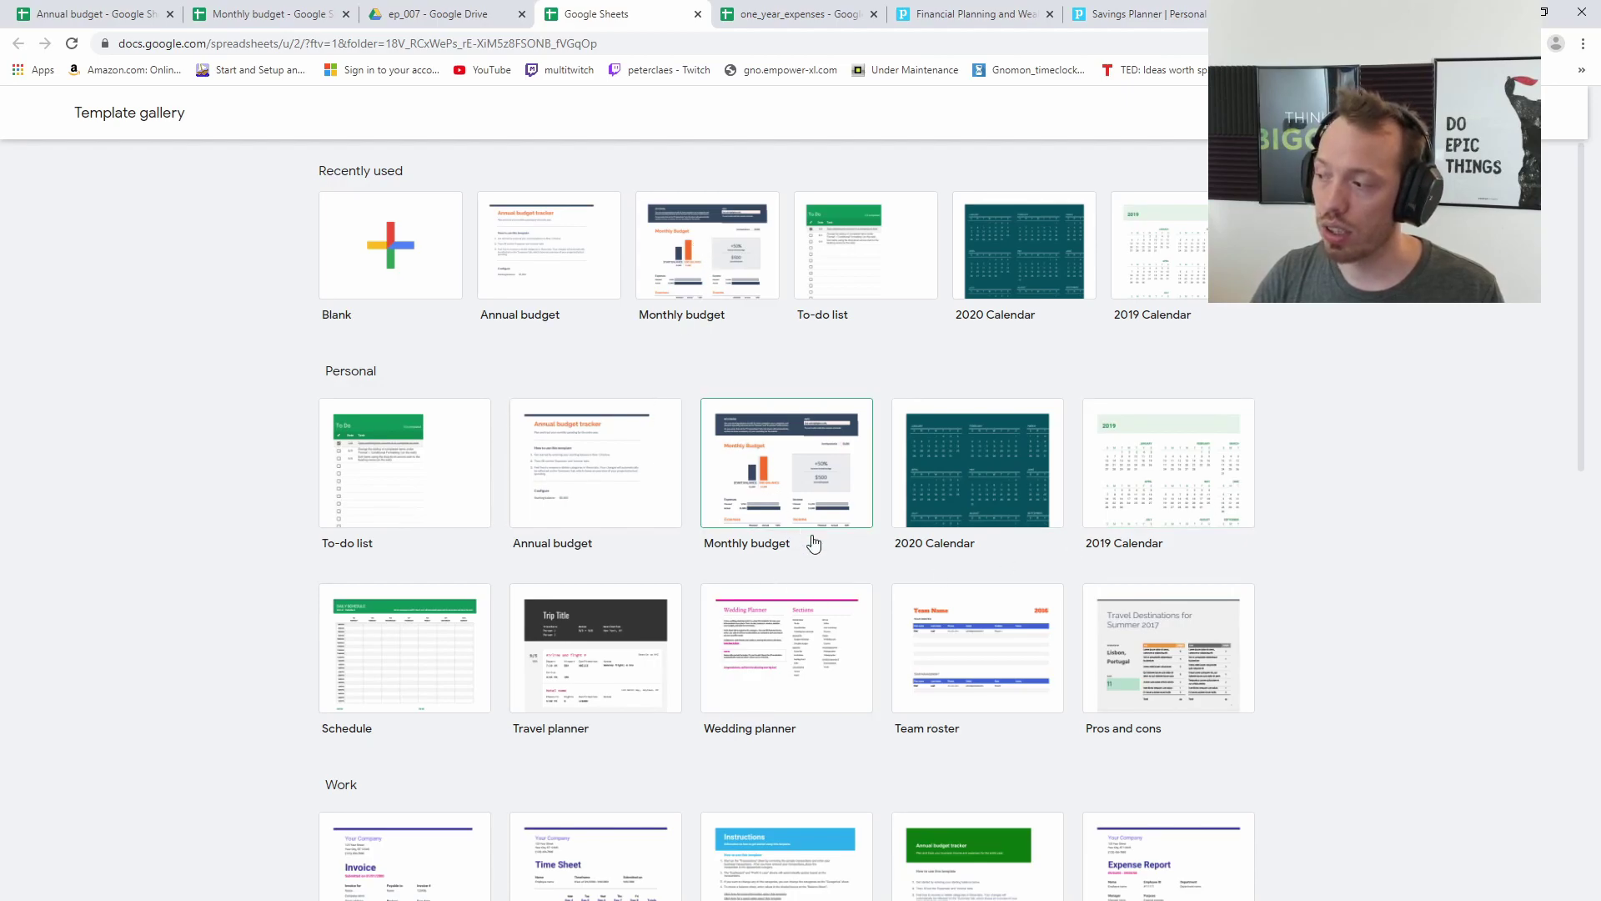
Copy the Monthly budget template, view its Transactions sheet, then return to Summary.
left_click(808, 502)
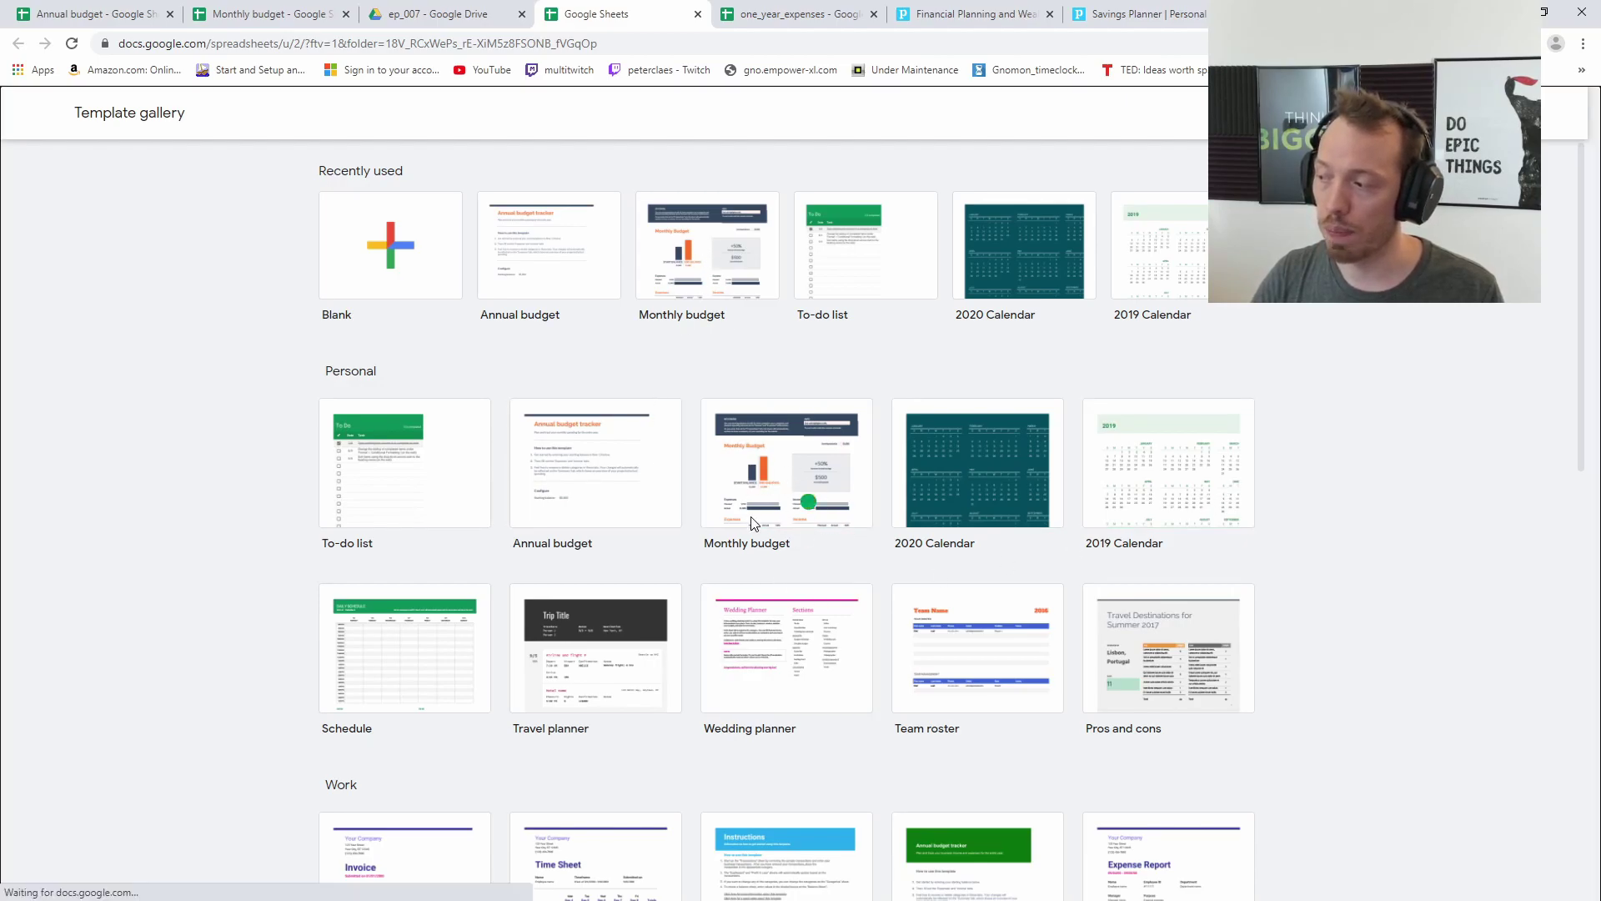
scroll(915, 509, "down", 5)
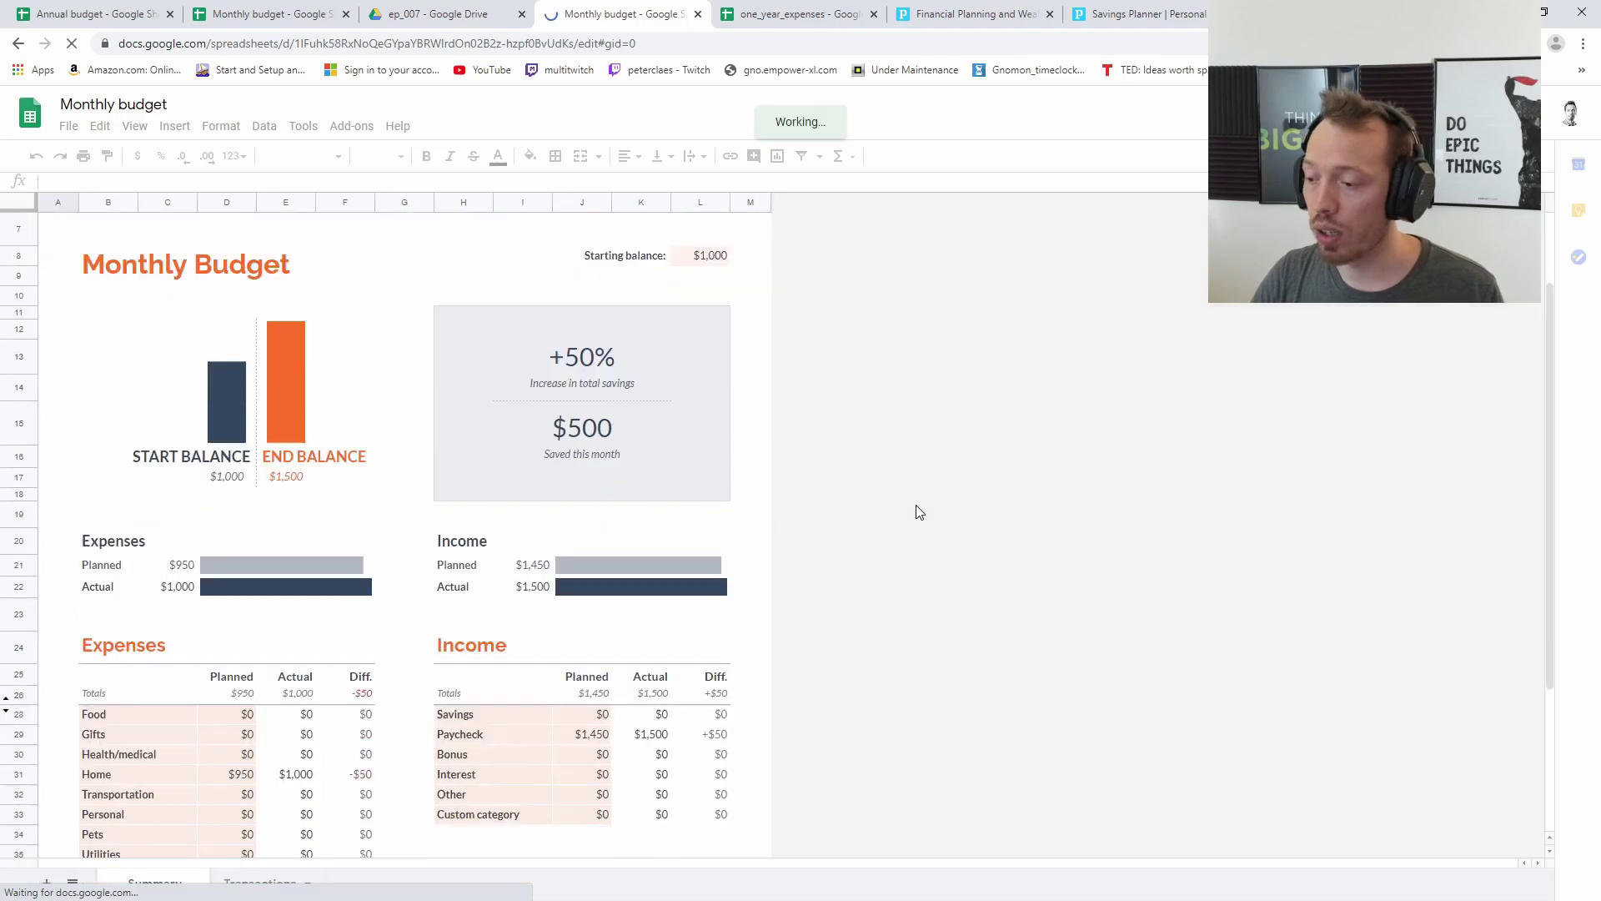
left_click(250, 884)
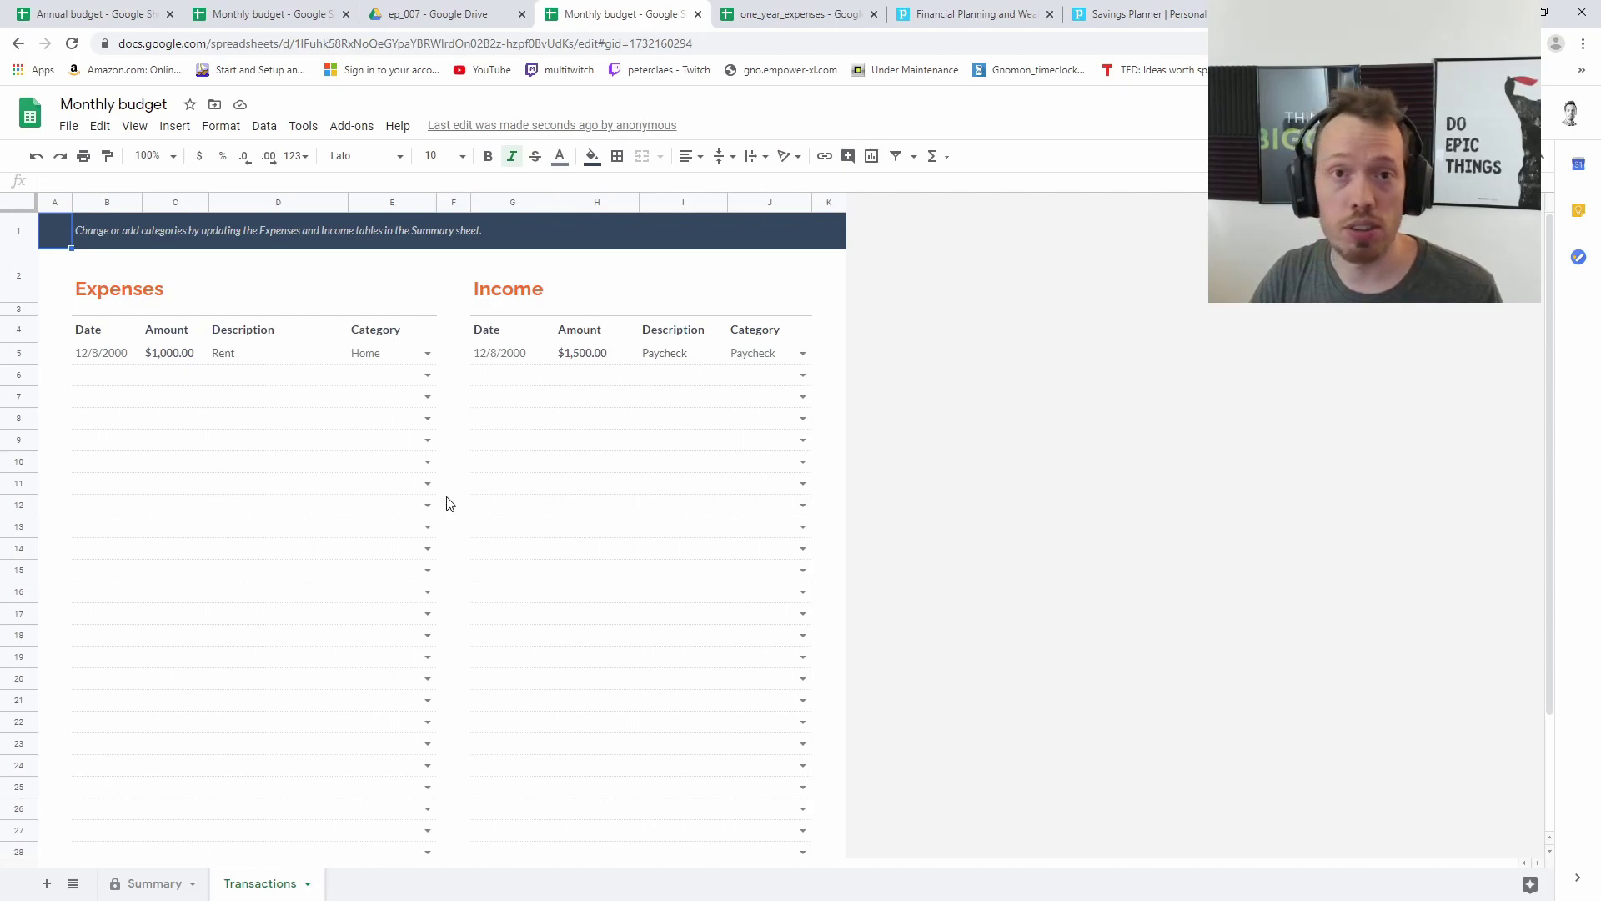
left_click(154, 884)
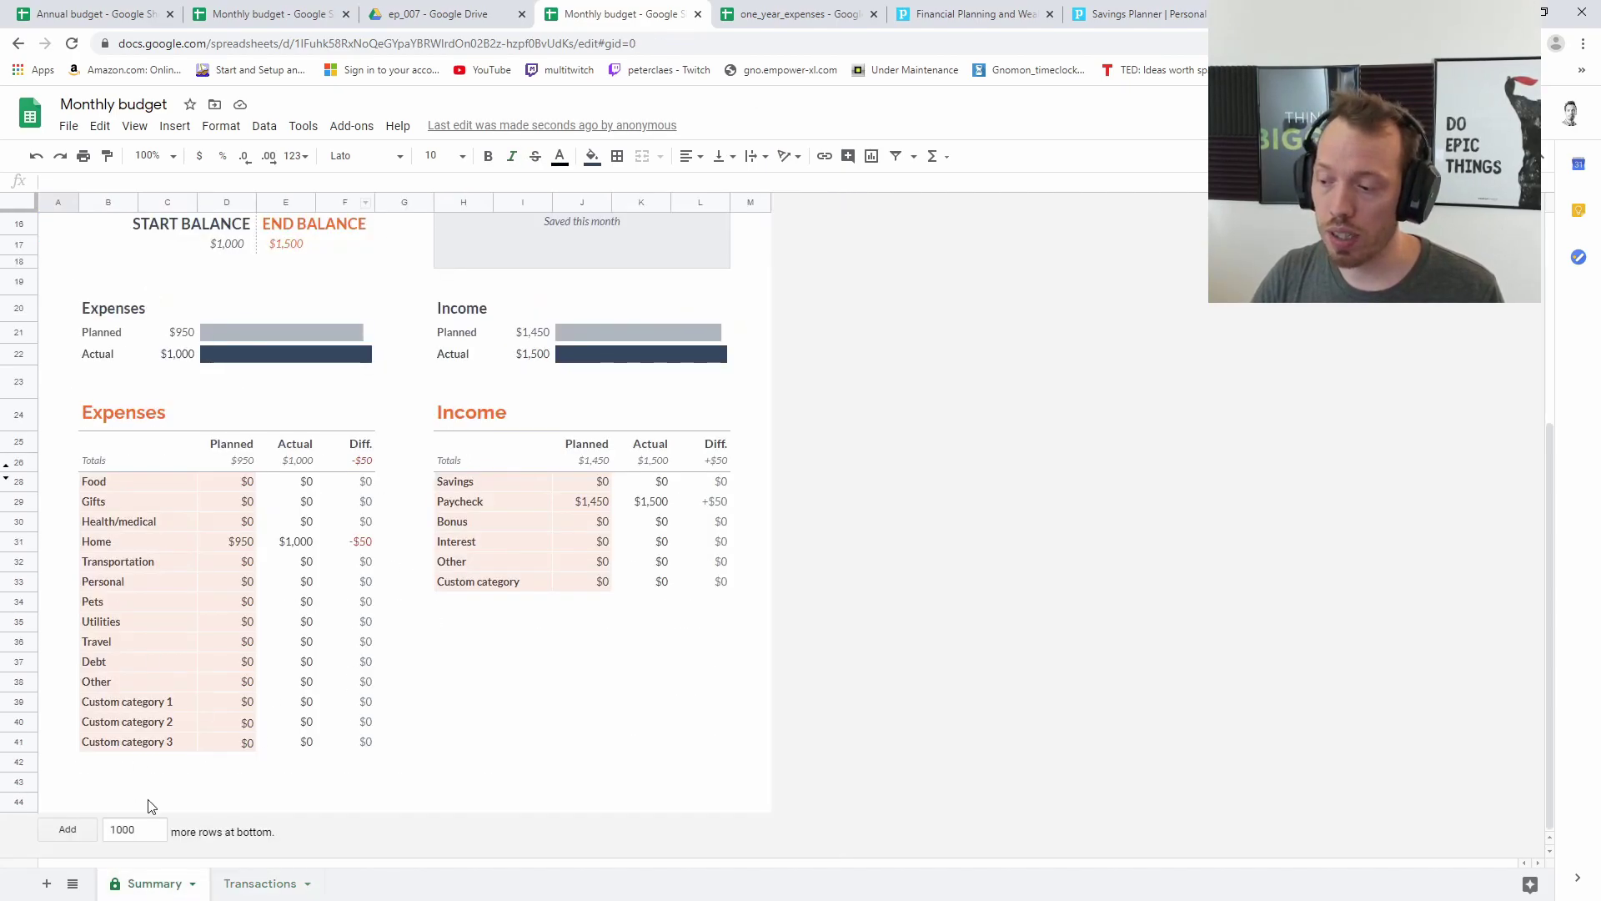
scroll(467, 463, "up", 3)
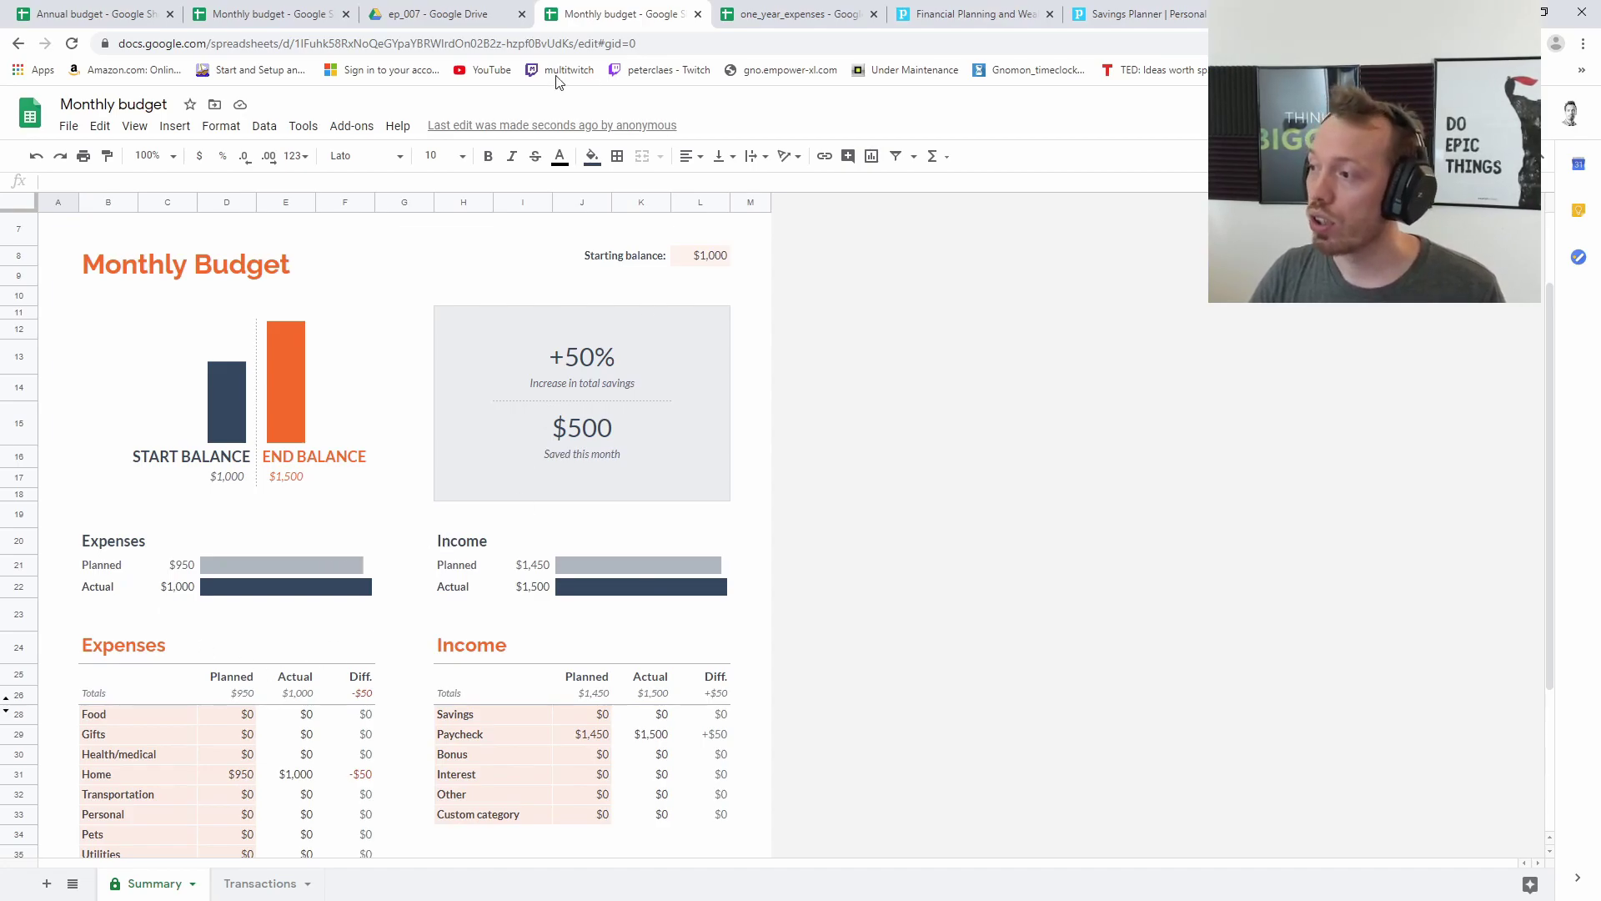
Back in the ep_007 Drive folder, launch New > Google Sheets > From a template again.
left_click(464, 18)
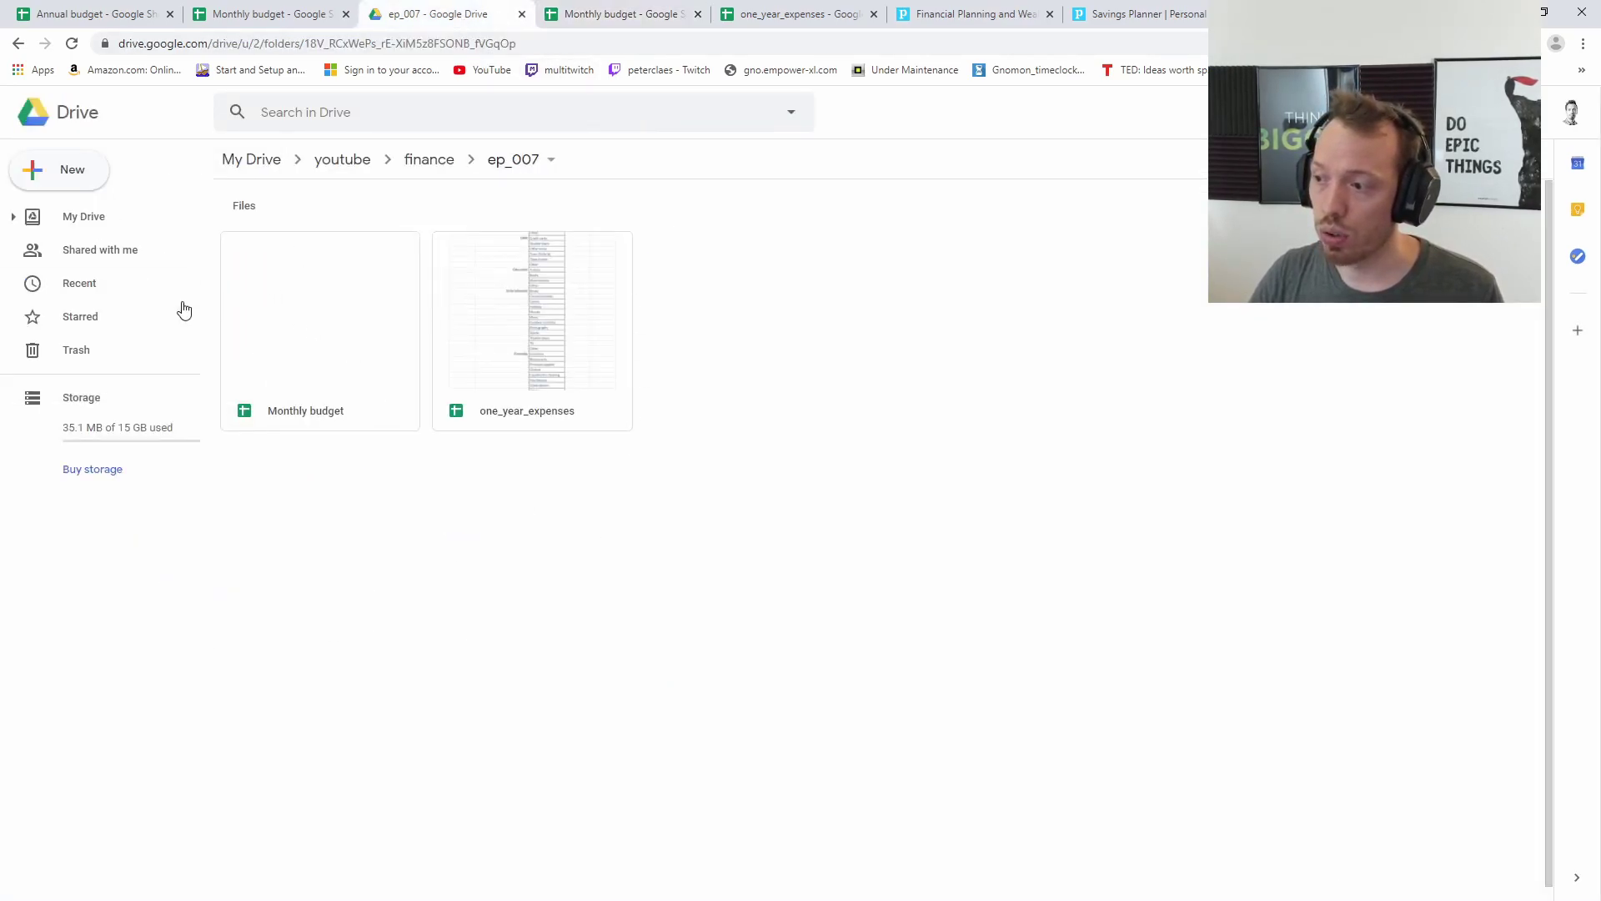
left_click(43, 171)
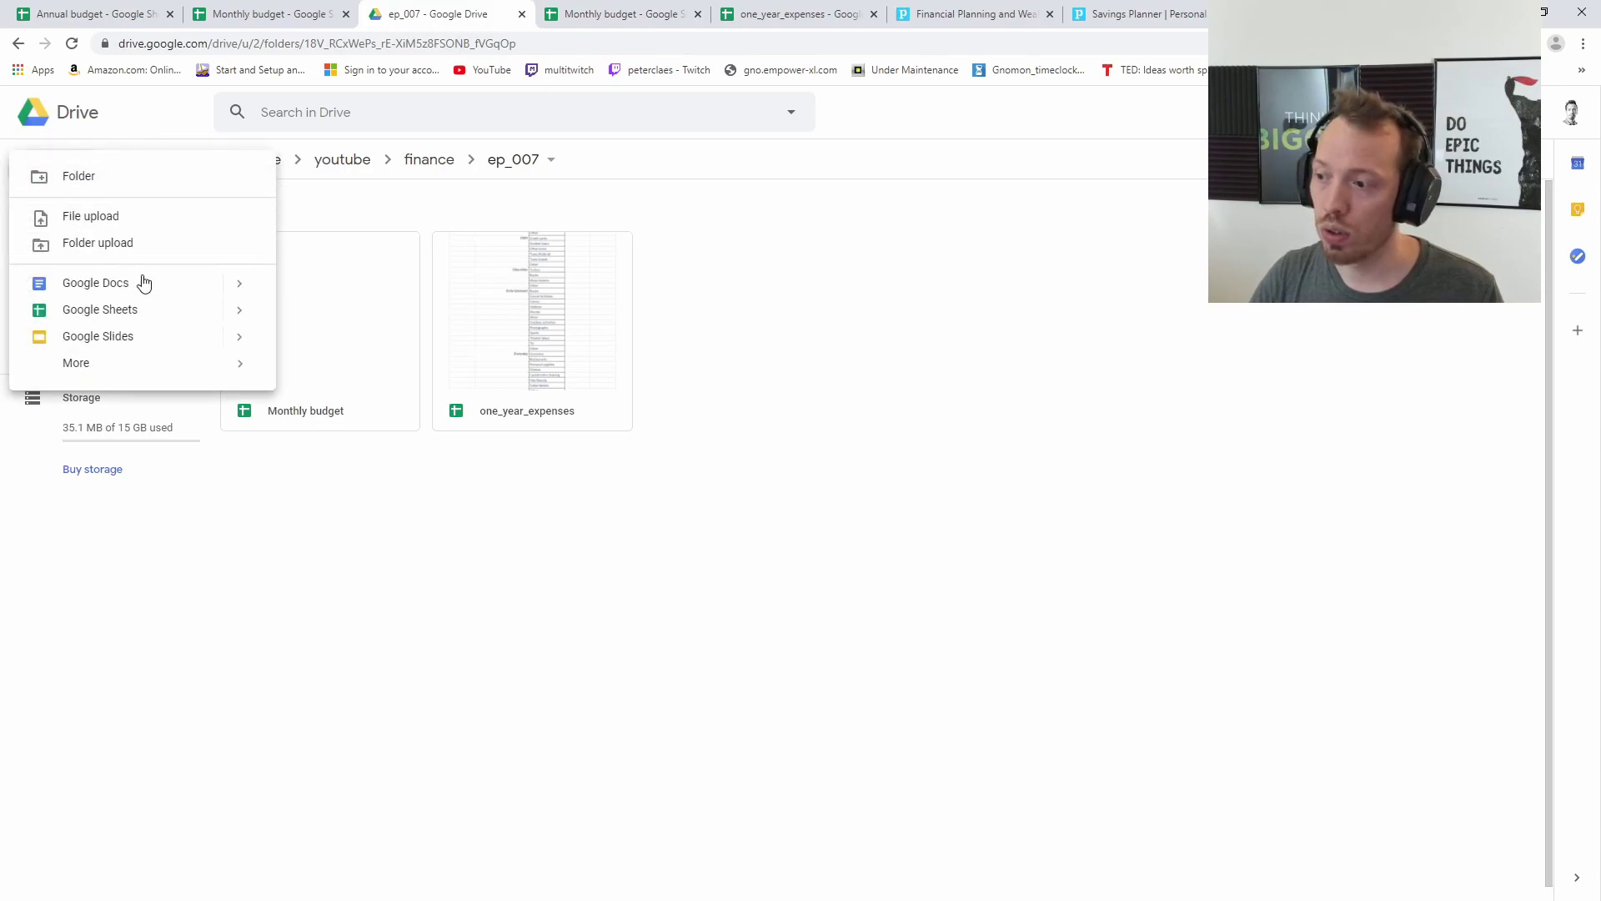
mouse_move(234, 310)
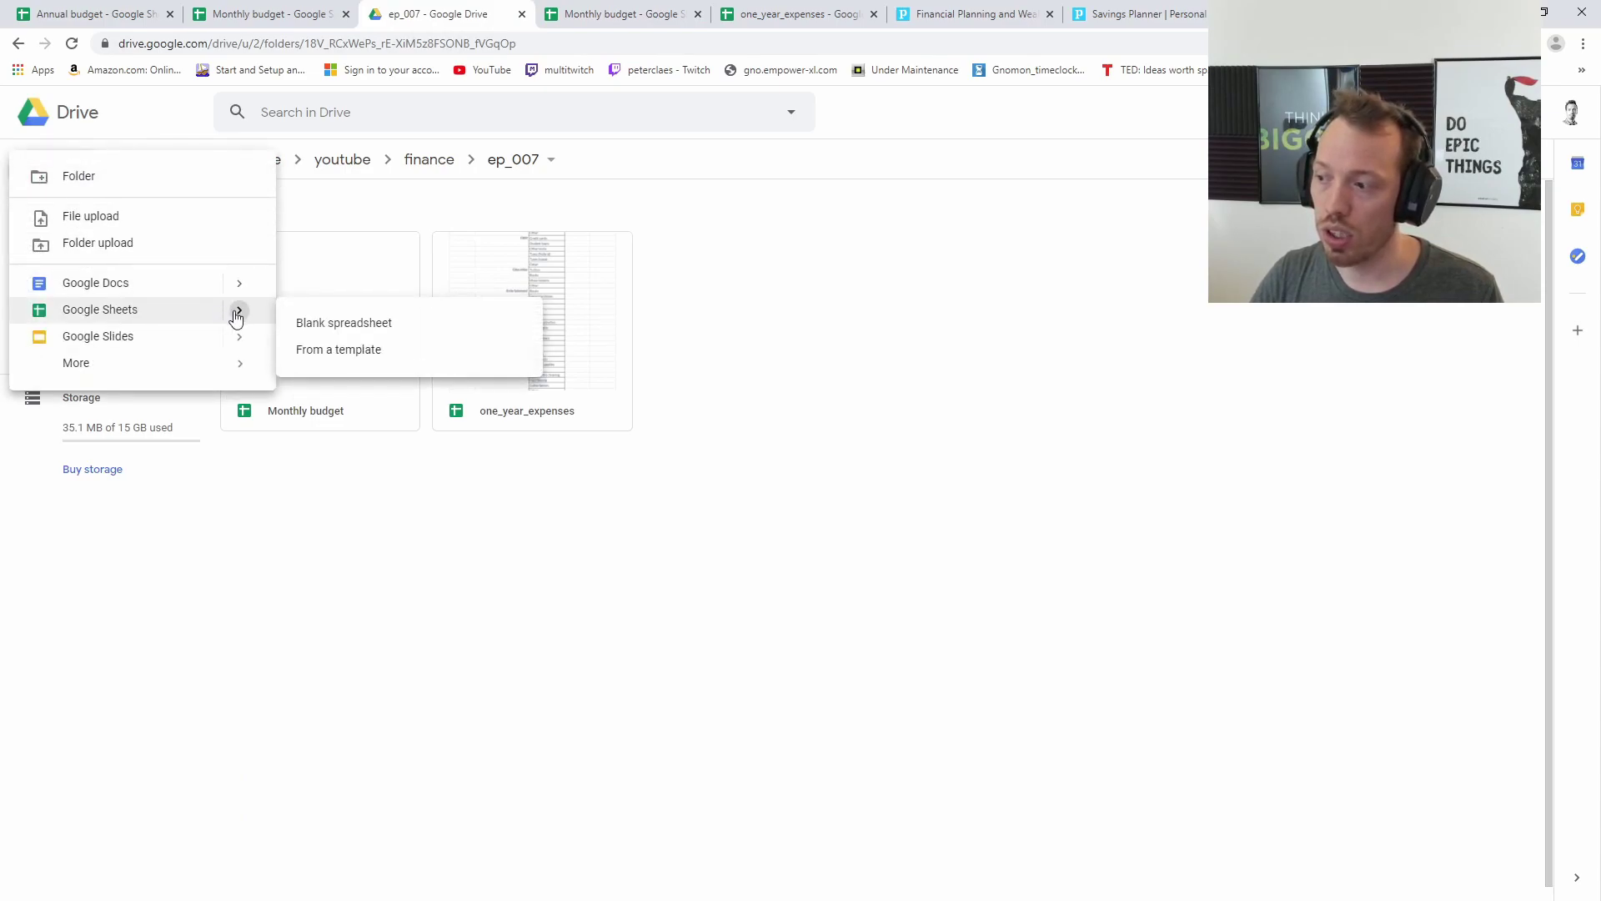
left_click(358, 361)
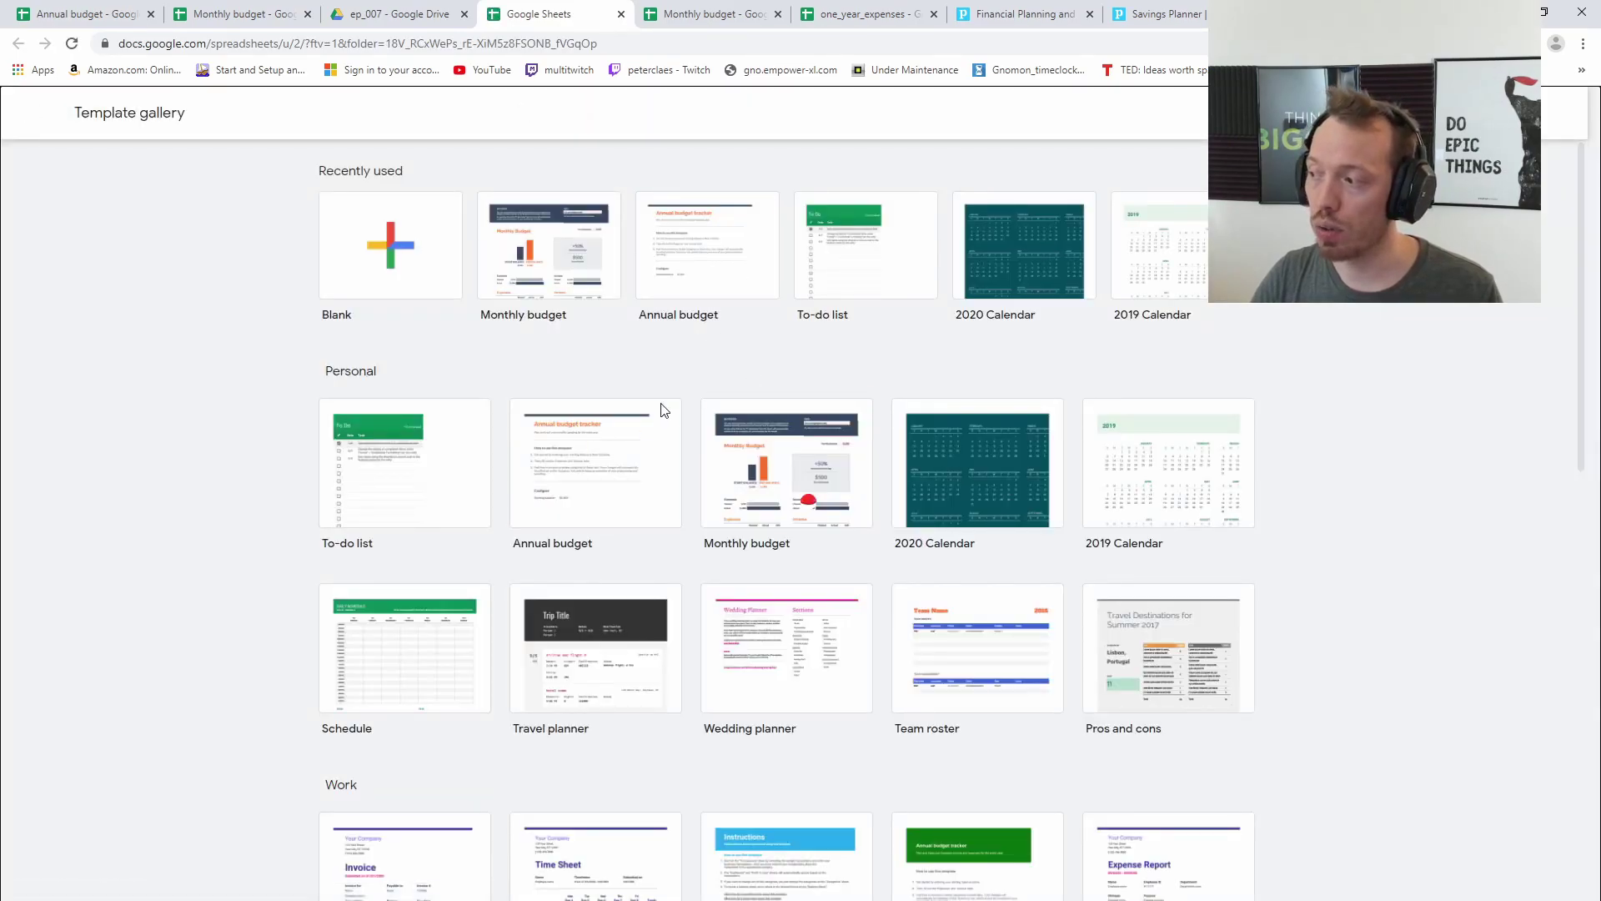
Copy the Annual budget template and show its Expenses sheet.
left_click(583, 478)
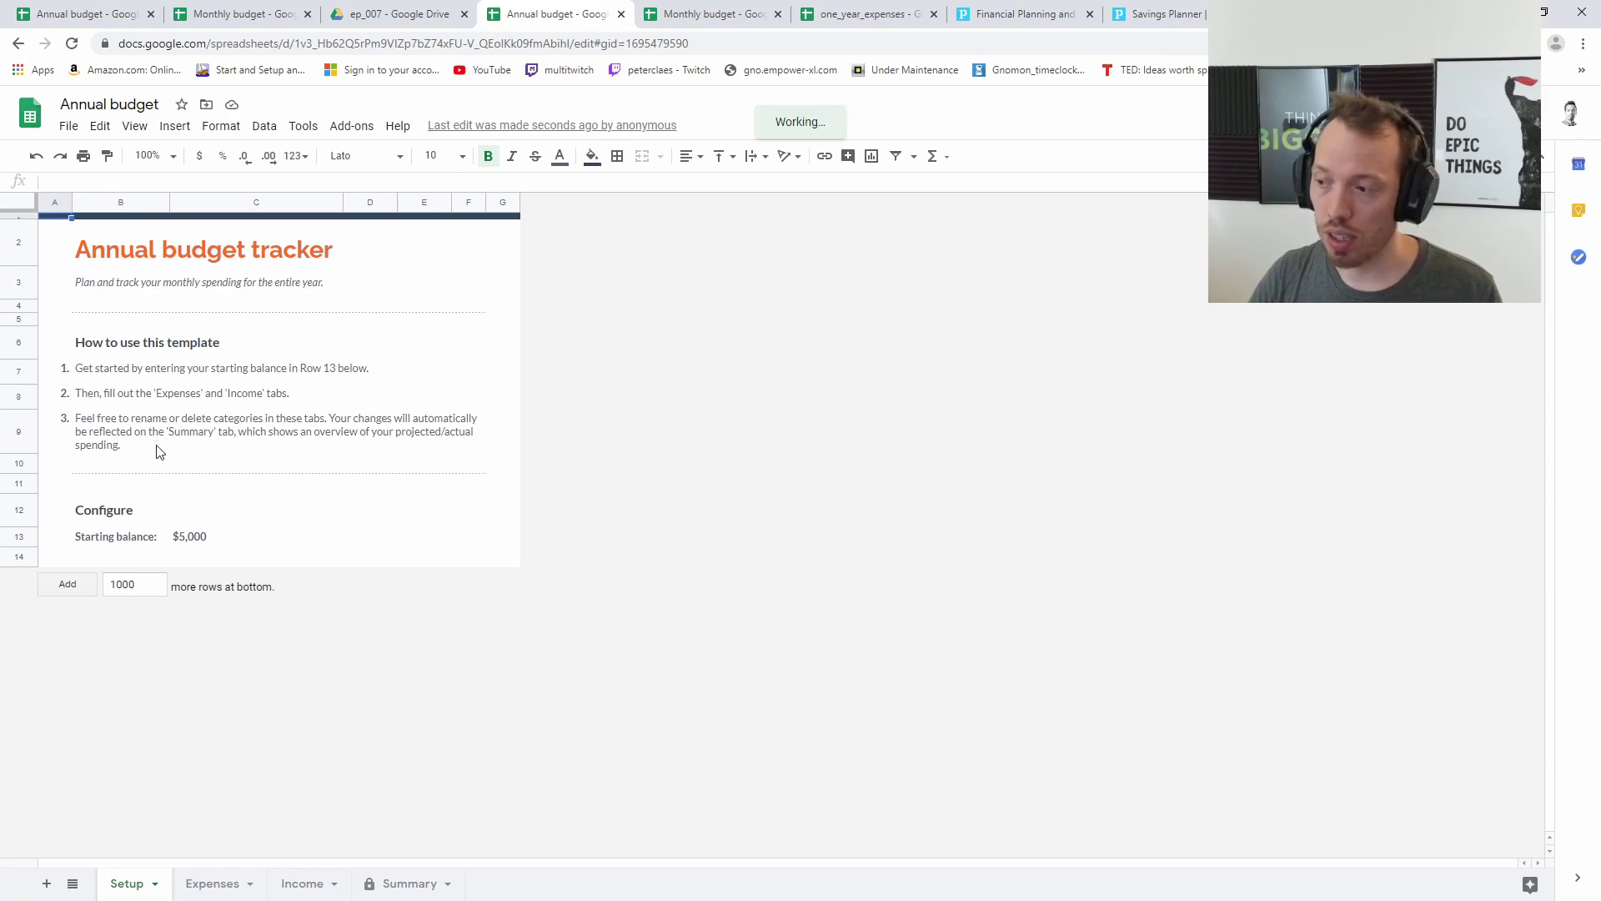
left_click(219, 884)
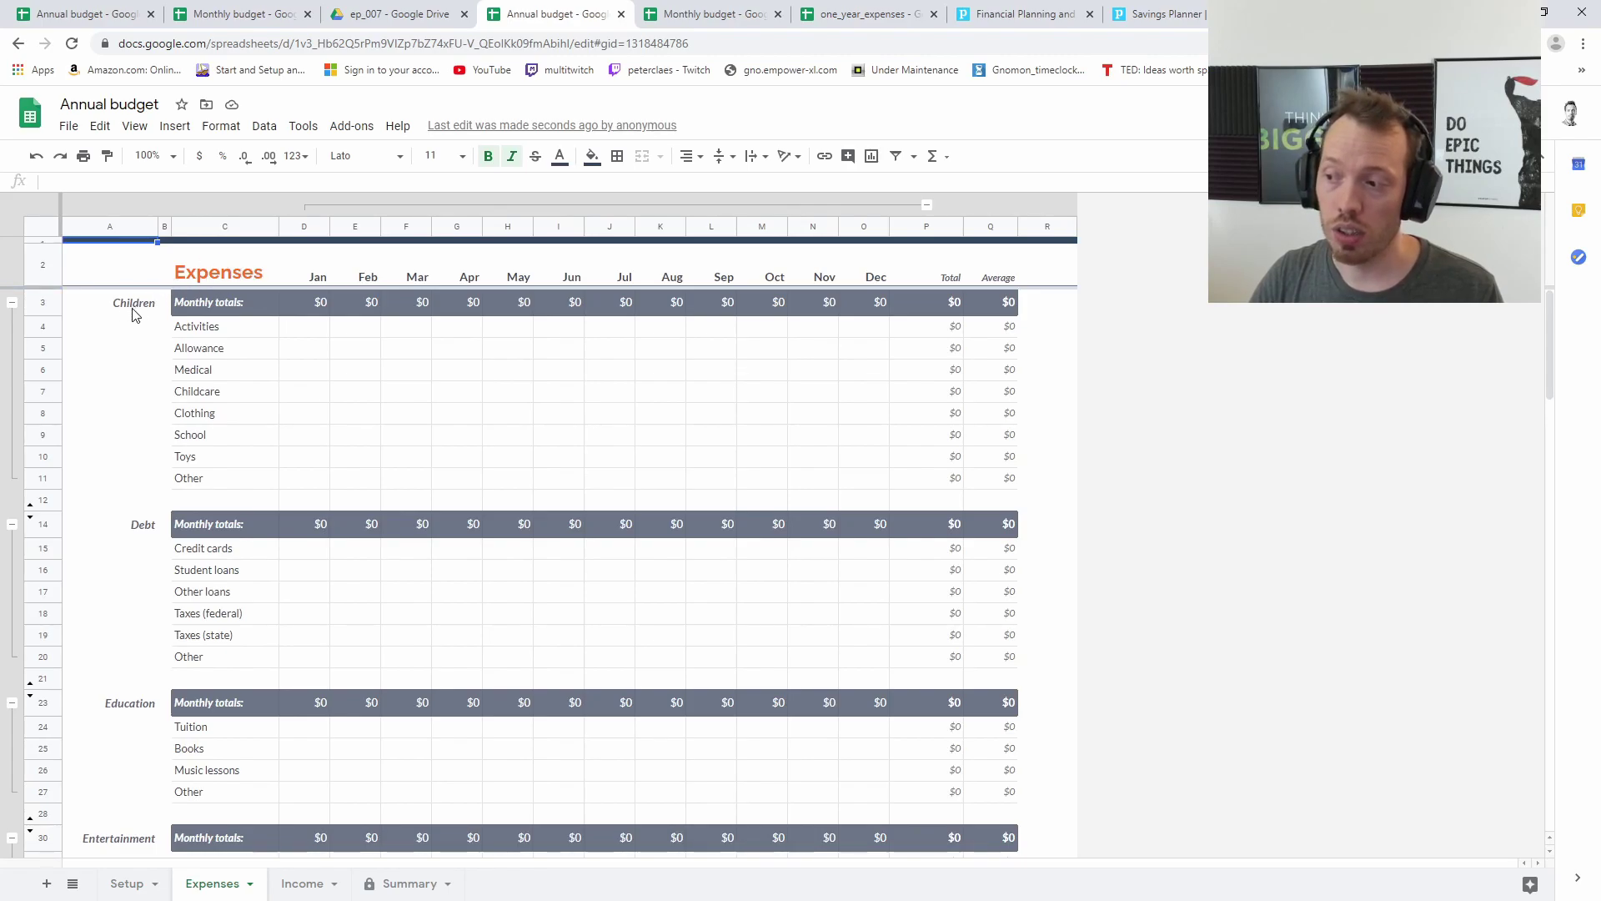
left_click(219, 328)
left_click_drag(223, 349, 229, 442)
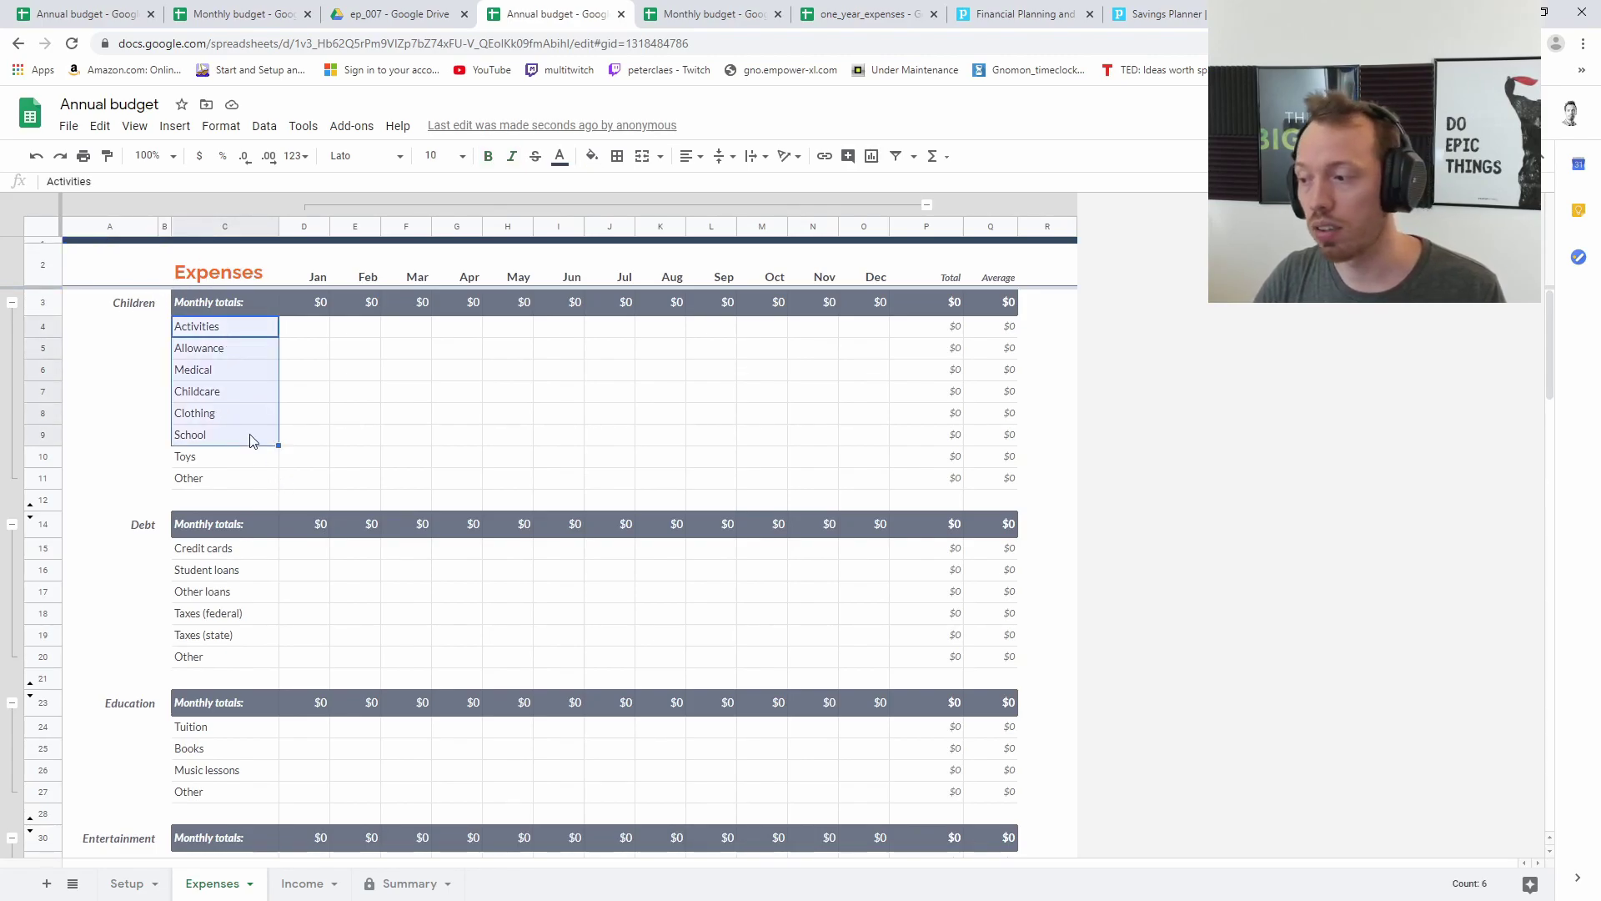
left_click(144, 536)
left_click_drag(227, 551, 286, 633)
left_click(242, 642)
scroll(251, 650, "down", 3)
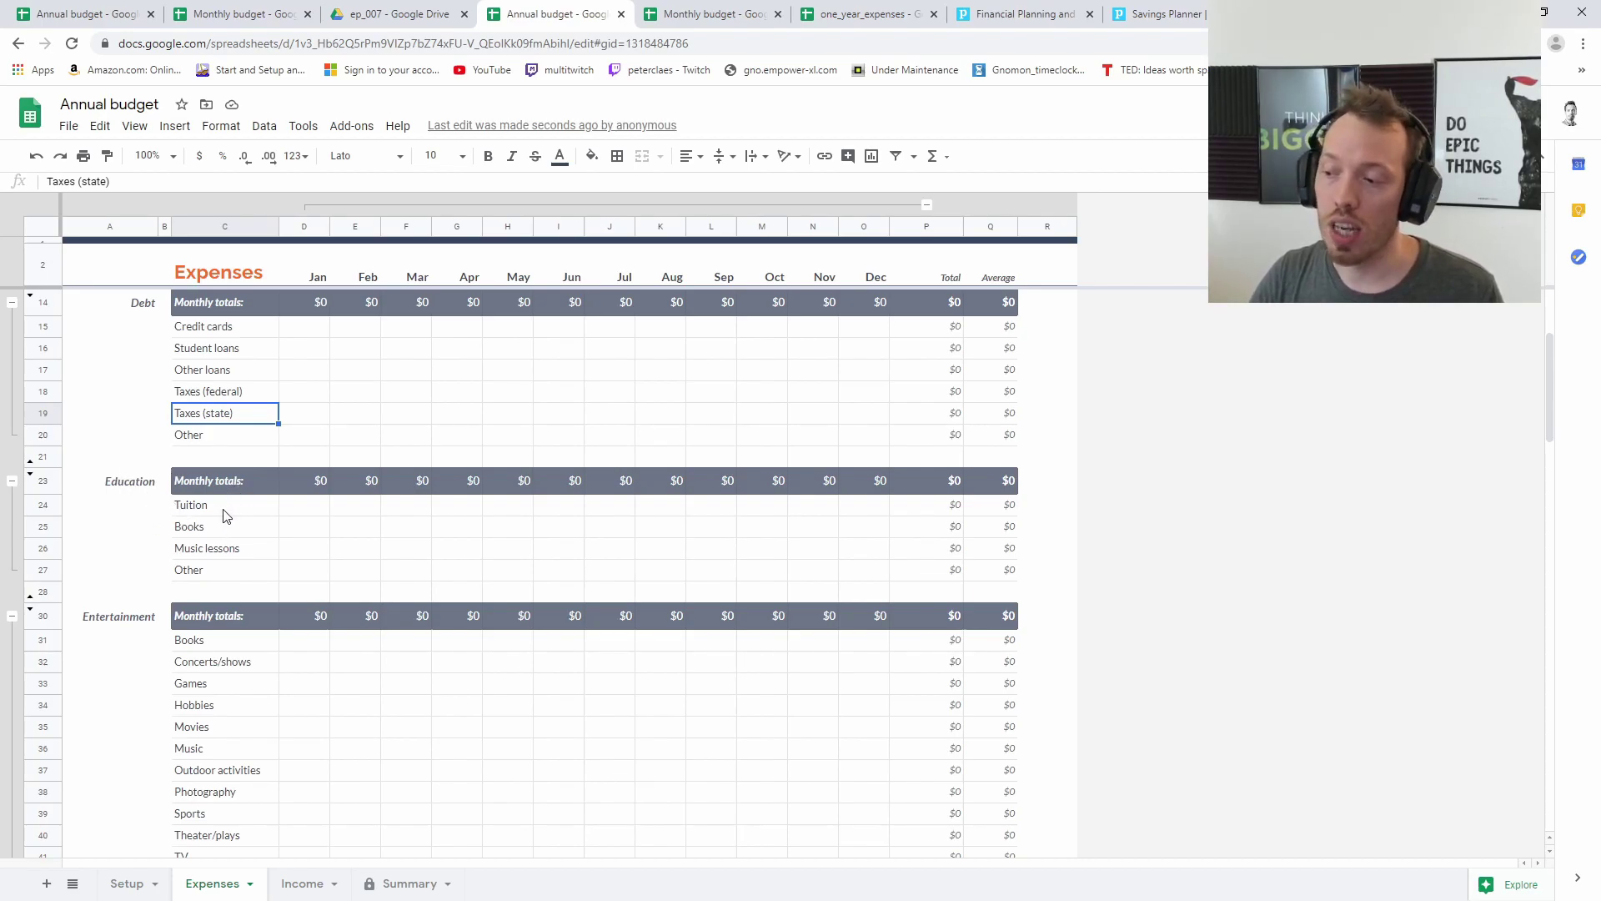
left_click_drag(225, 516, 228, 580)
left_click(100, 622)
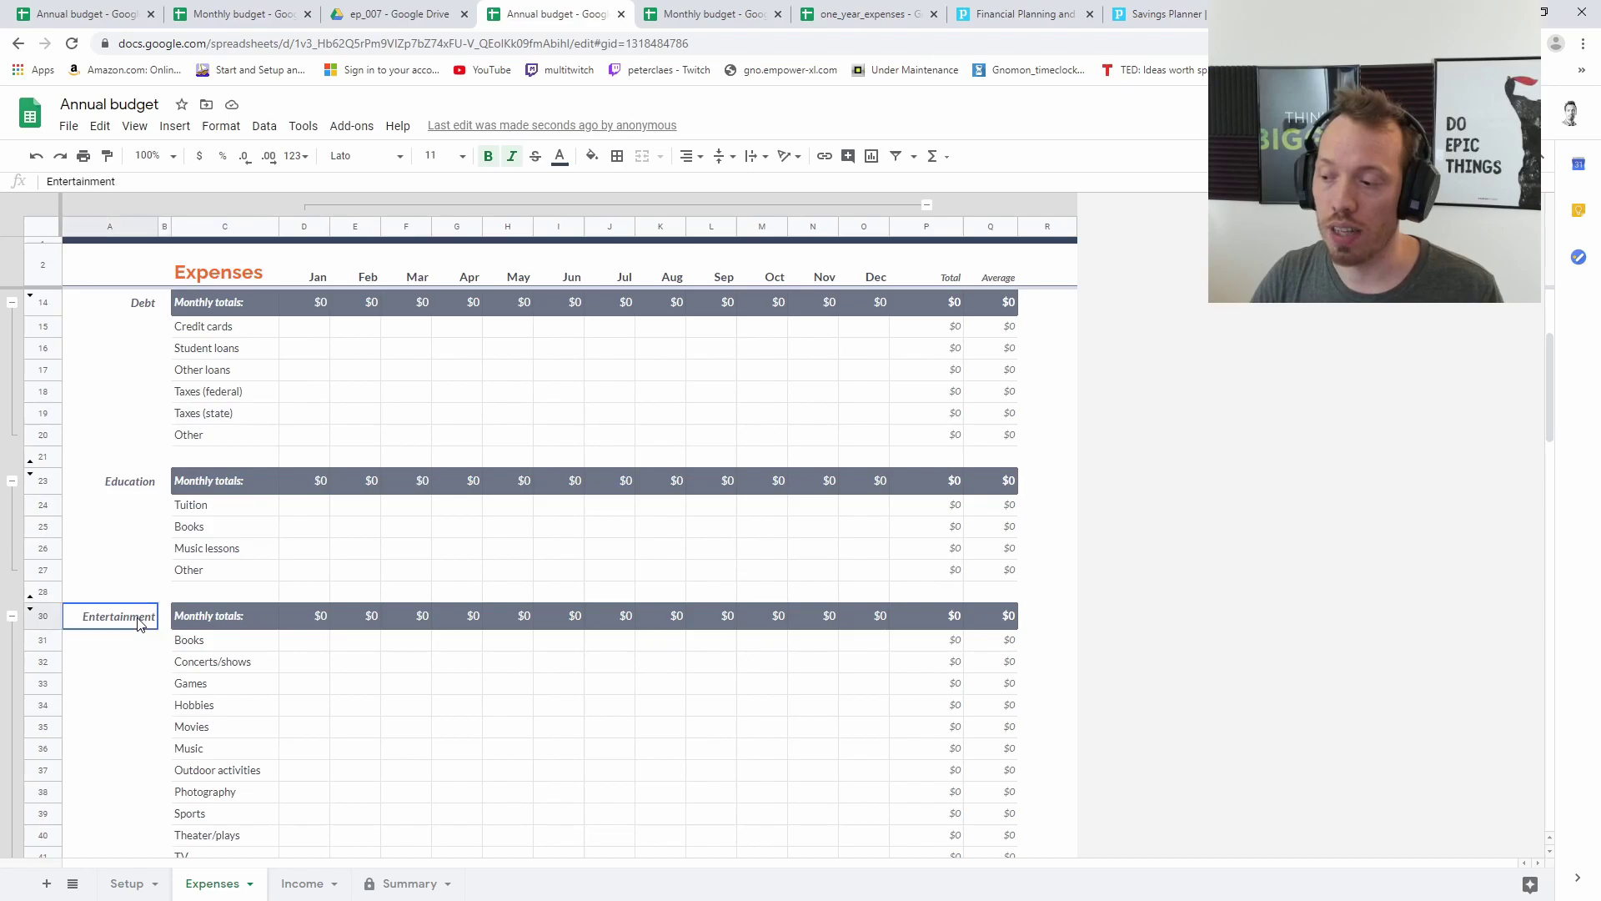
left_click_drag(203, 644, 203, 813)
scroll(276, 584, "down", 5)
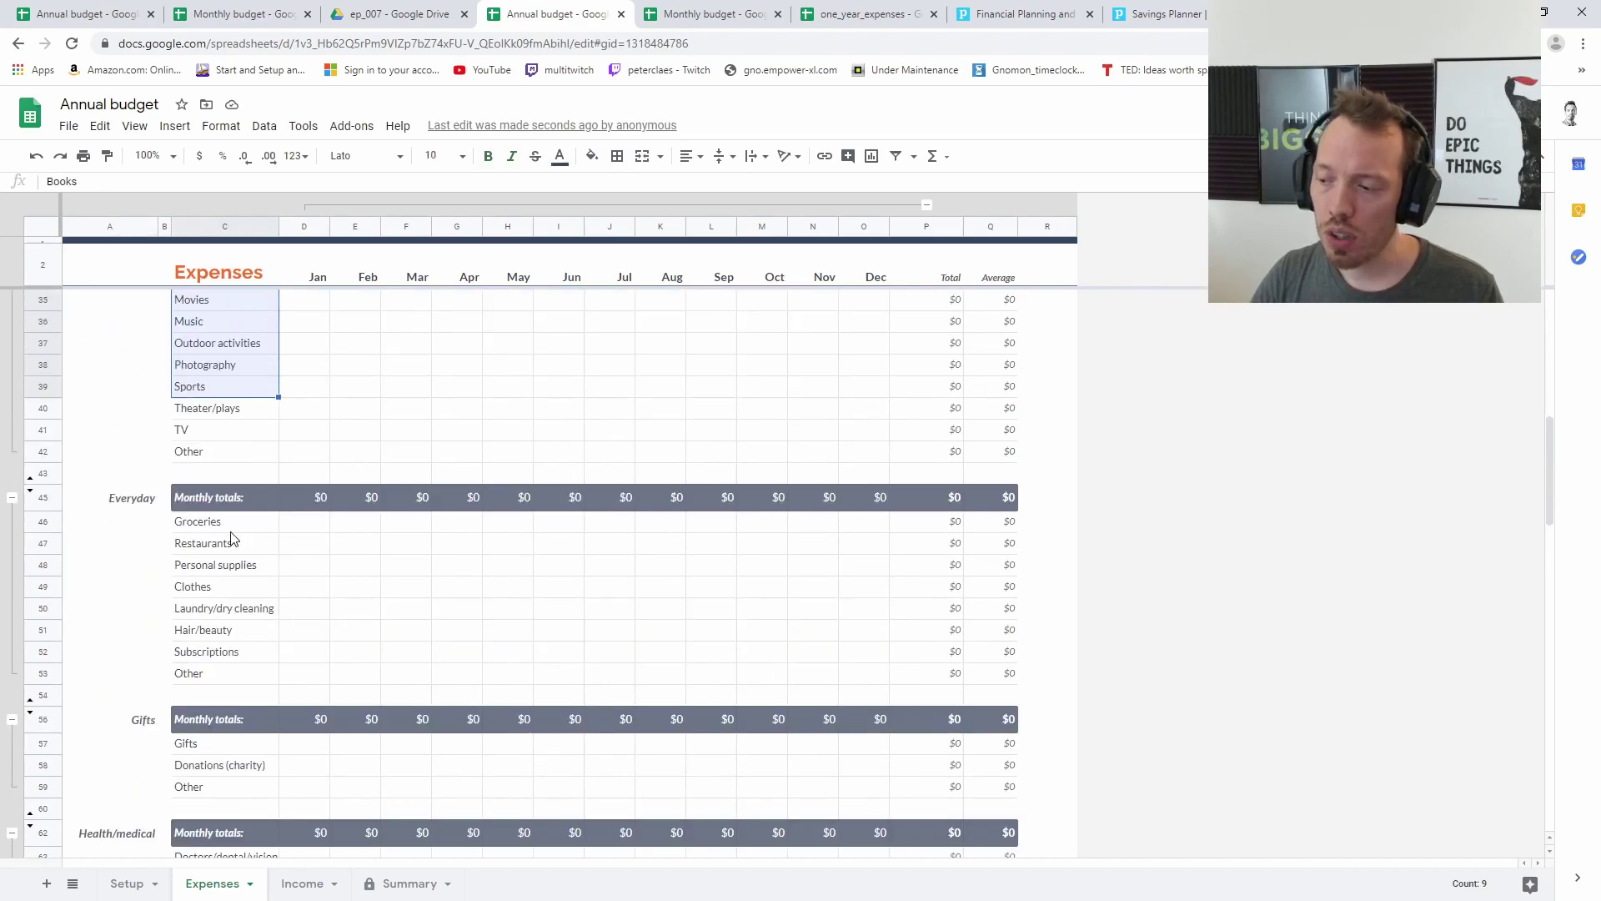
scroll(229, 582, "down", 3)
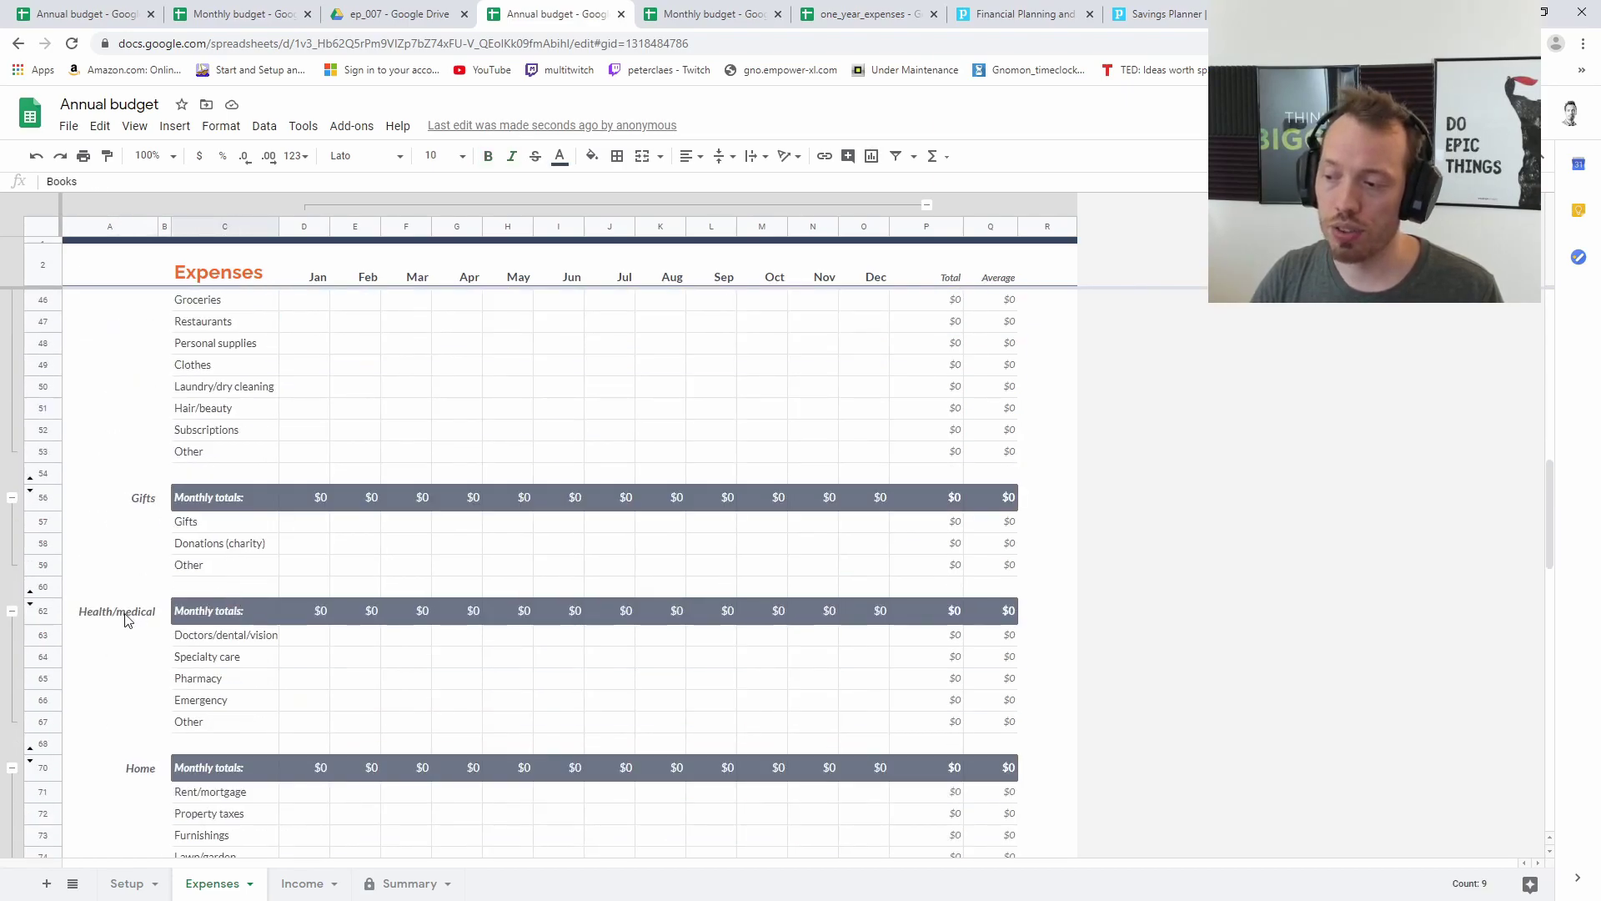
left_click_drag(226, 656, 250, 709)
scroll(292, 551, "down", 3)
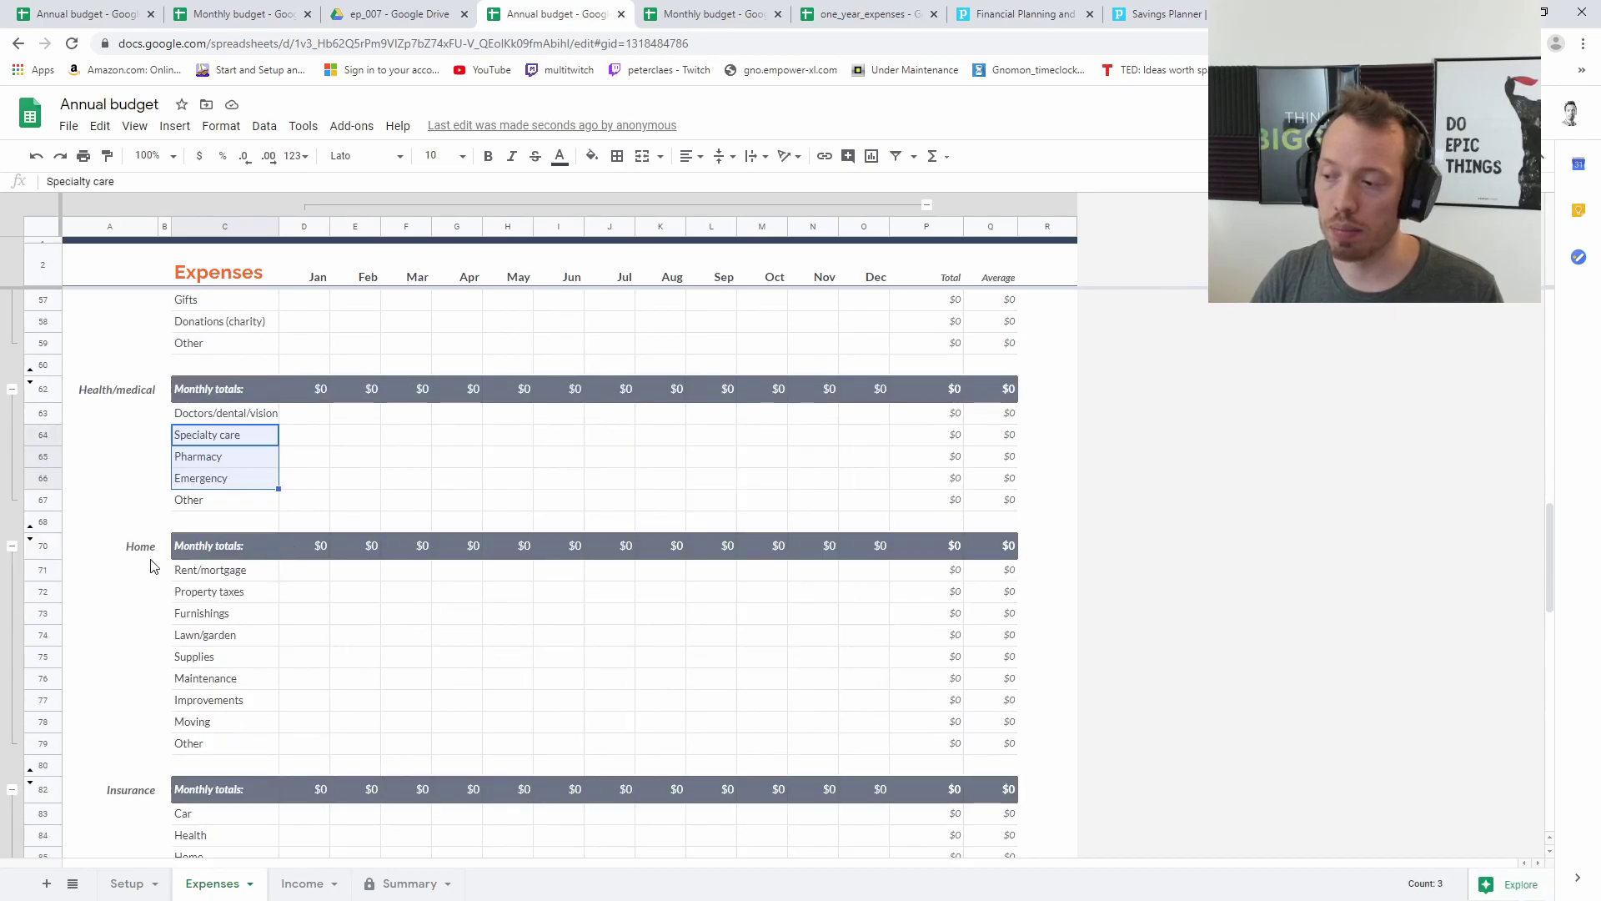
left_click_drag(221, 581, 203, 725)
scroll(313, 638, "down", 2)
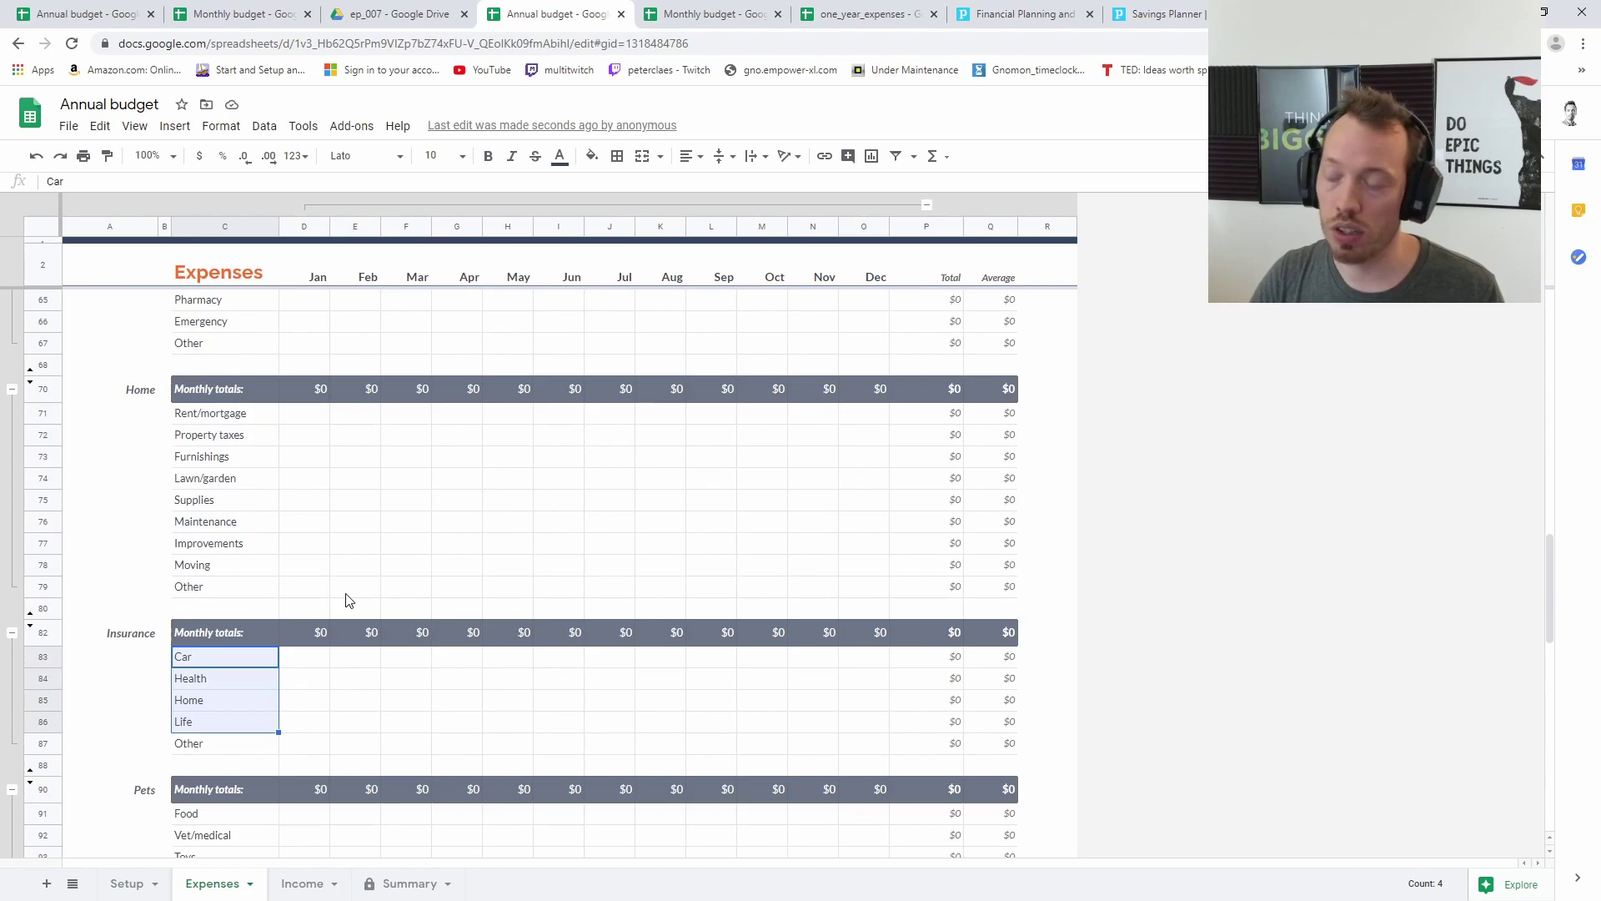
scroll(346, 601, "down", 3)
left_click(133, 568)
left_click_drag(192, 591, 230, 682)
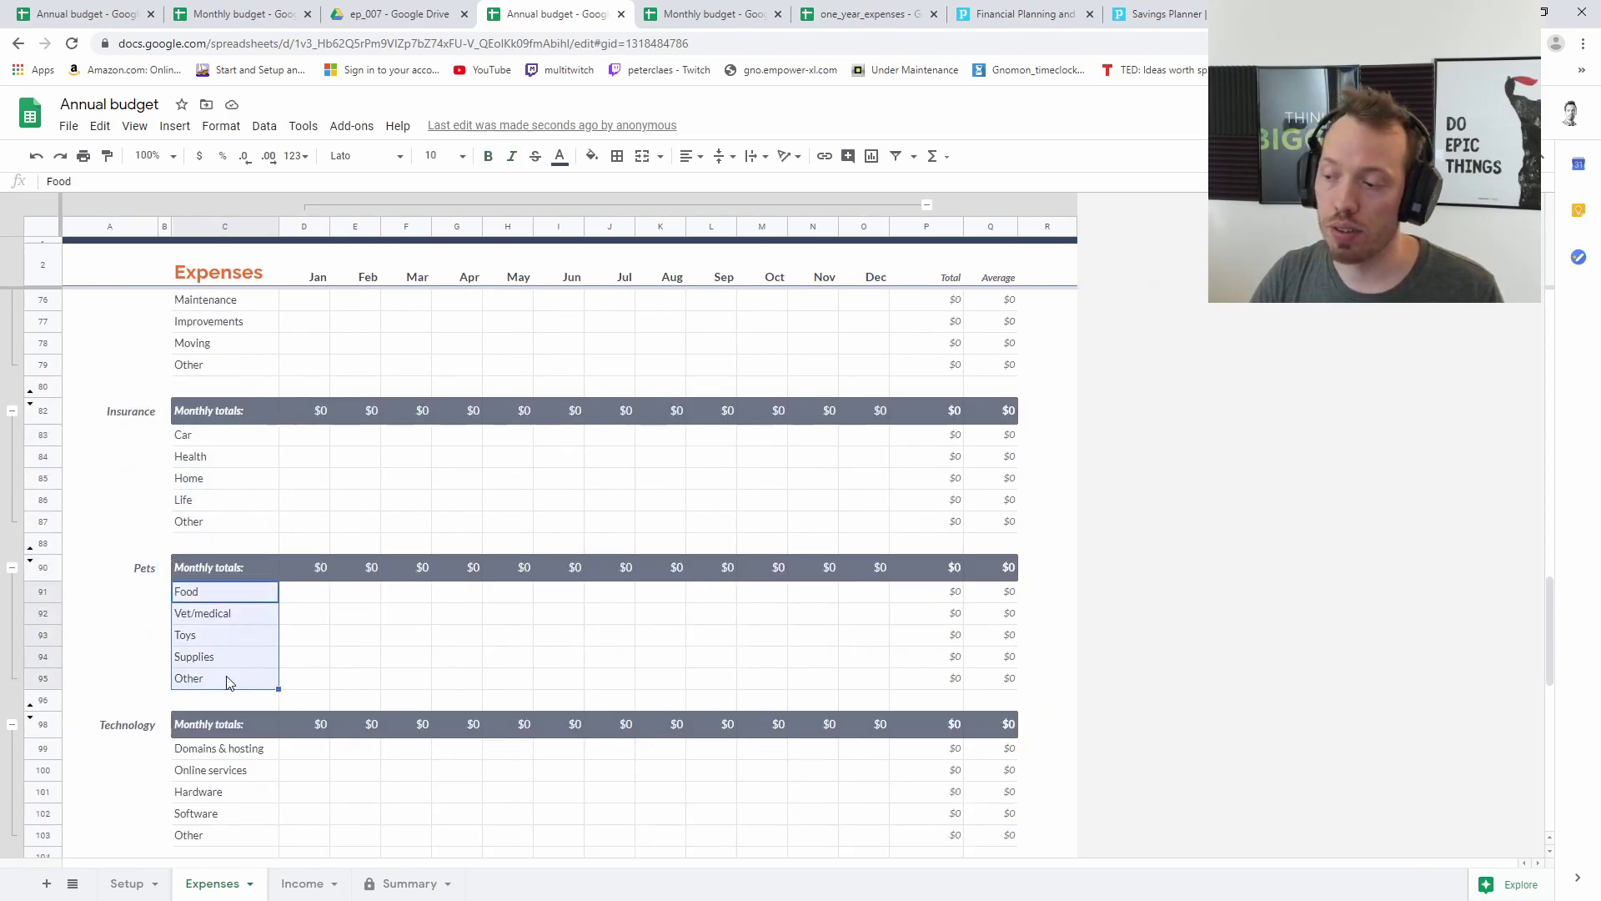
scroll(229, 682, "down", 2)
left_click(138, 571)
left_click(219, 593)
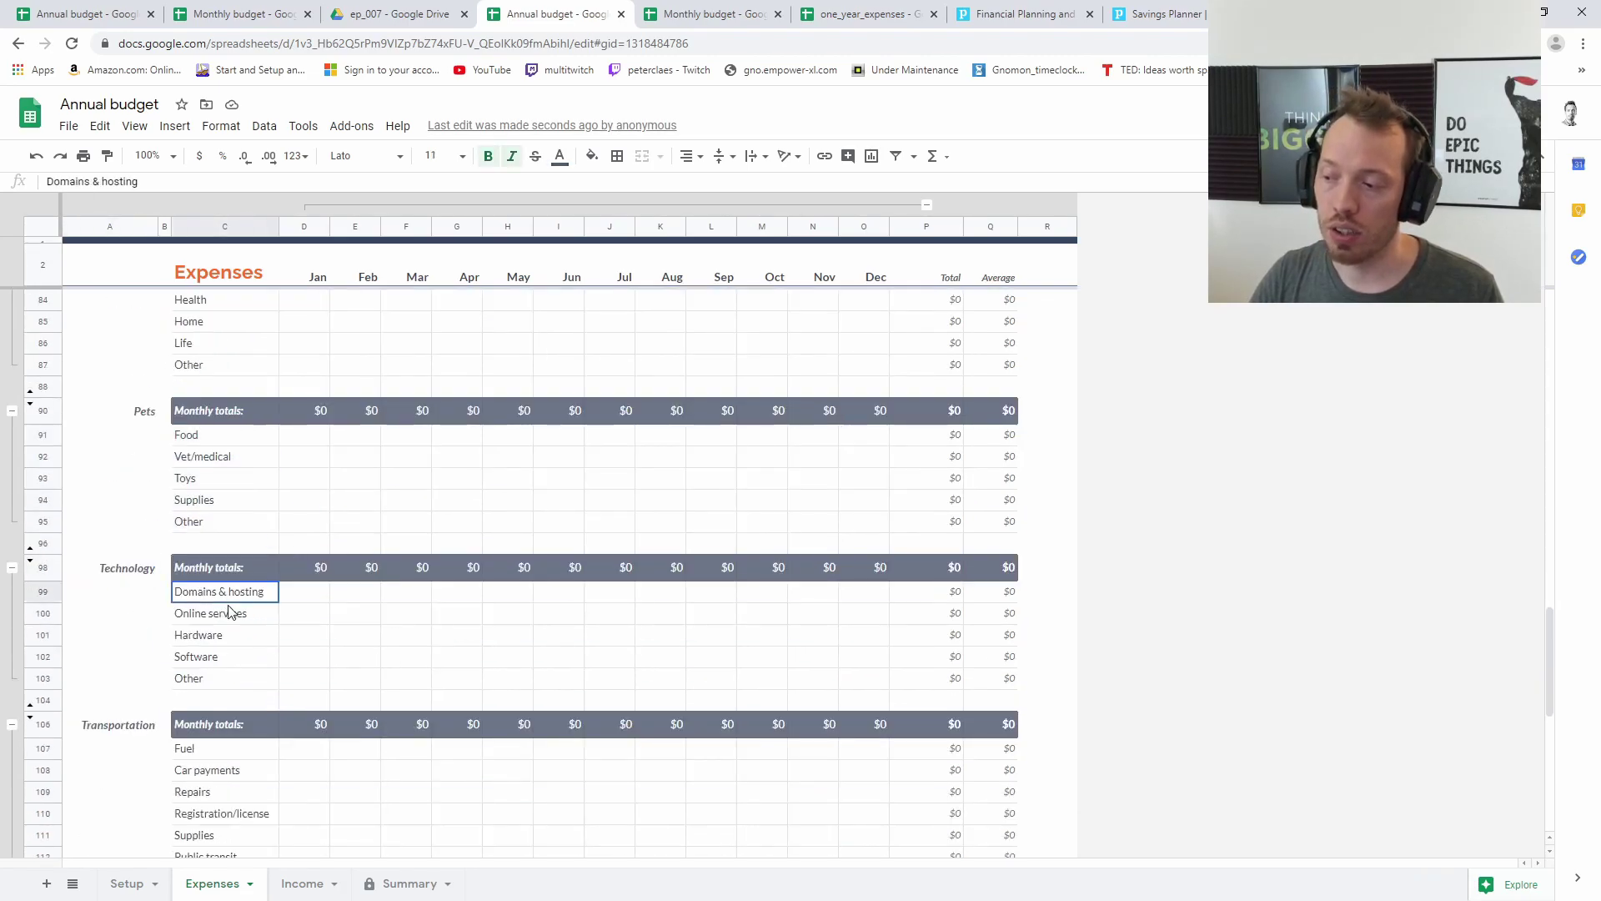
left_click_drag(231, 613, 229, 679)
scroll(402, 591, "down", 4)
left_click(154, 467)
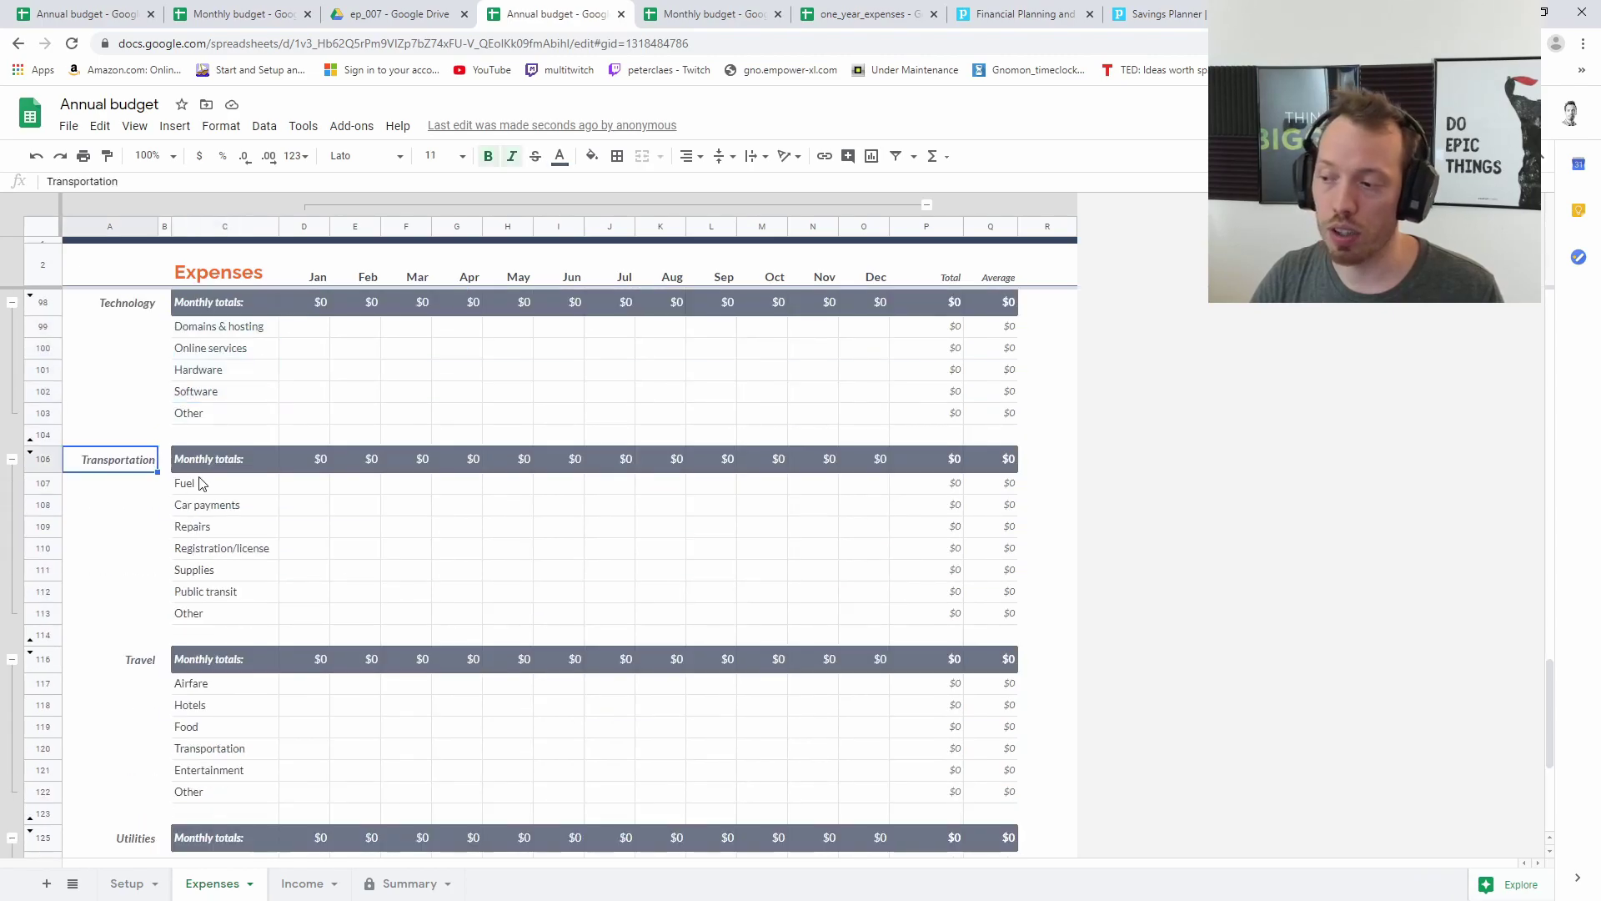
left_click_drag(200, 483, 226, 575)
scroll(275, 545, "down", 2)
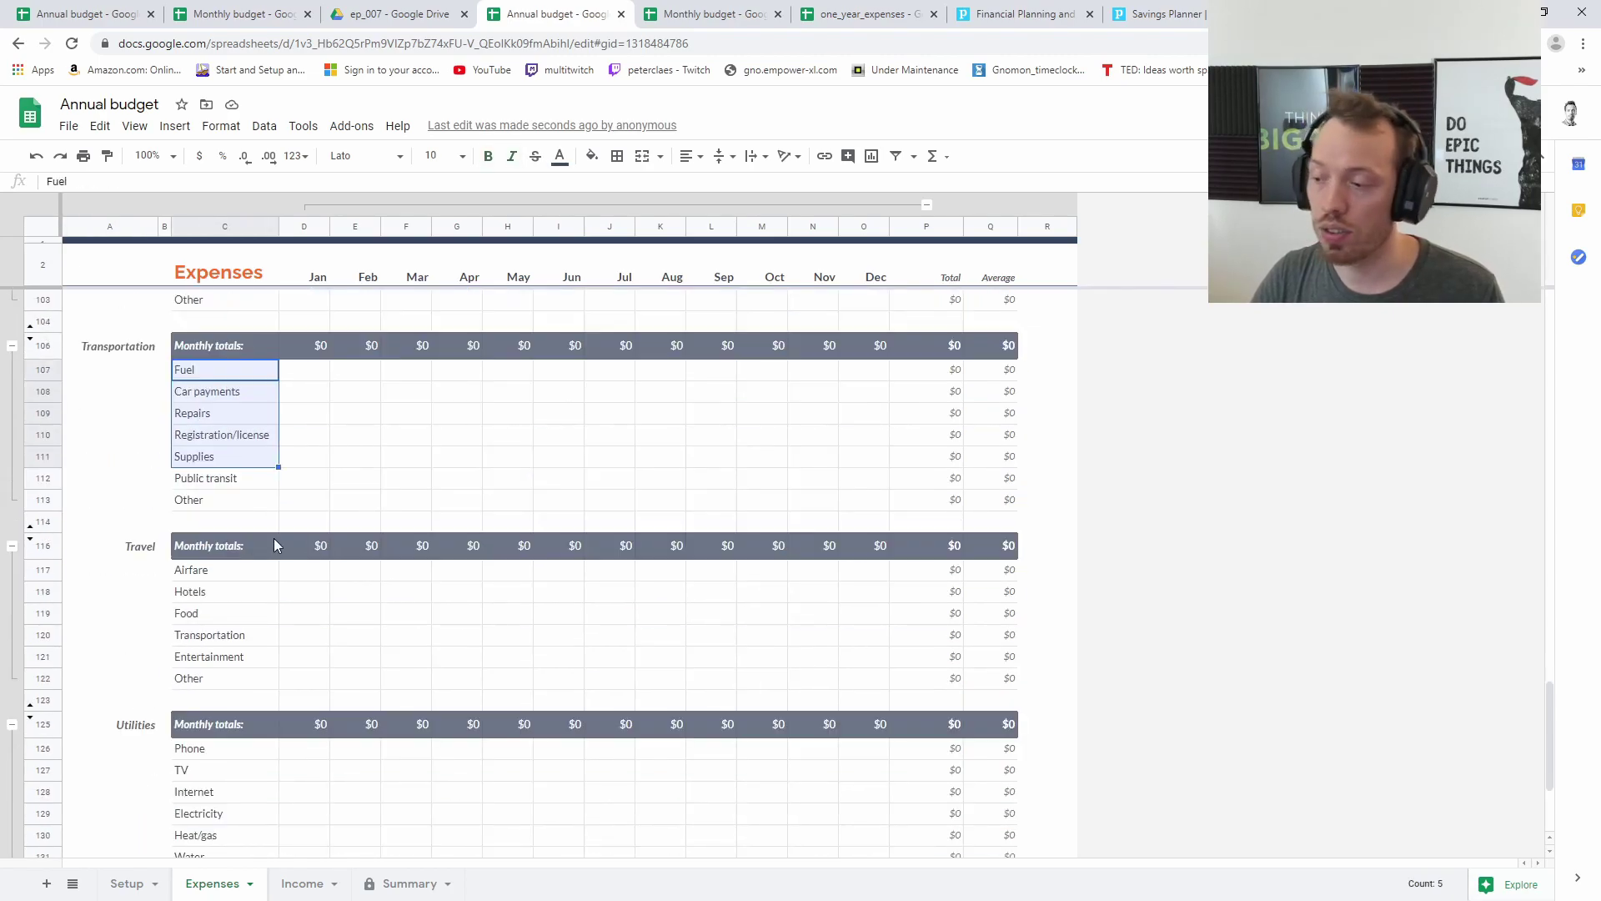
left_click_drag(181, 576, 221, 659)
scroll(129, 489, "down", 3)
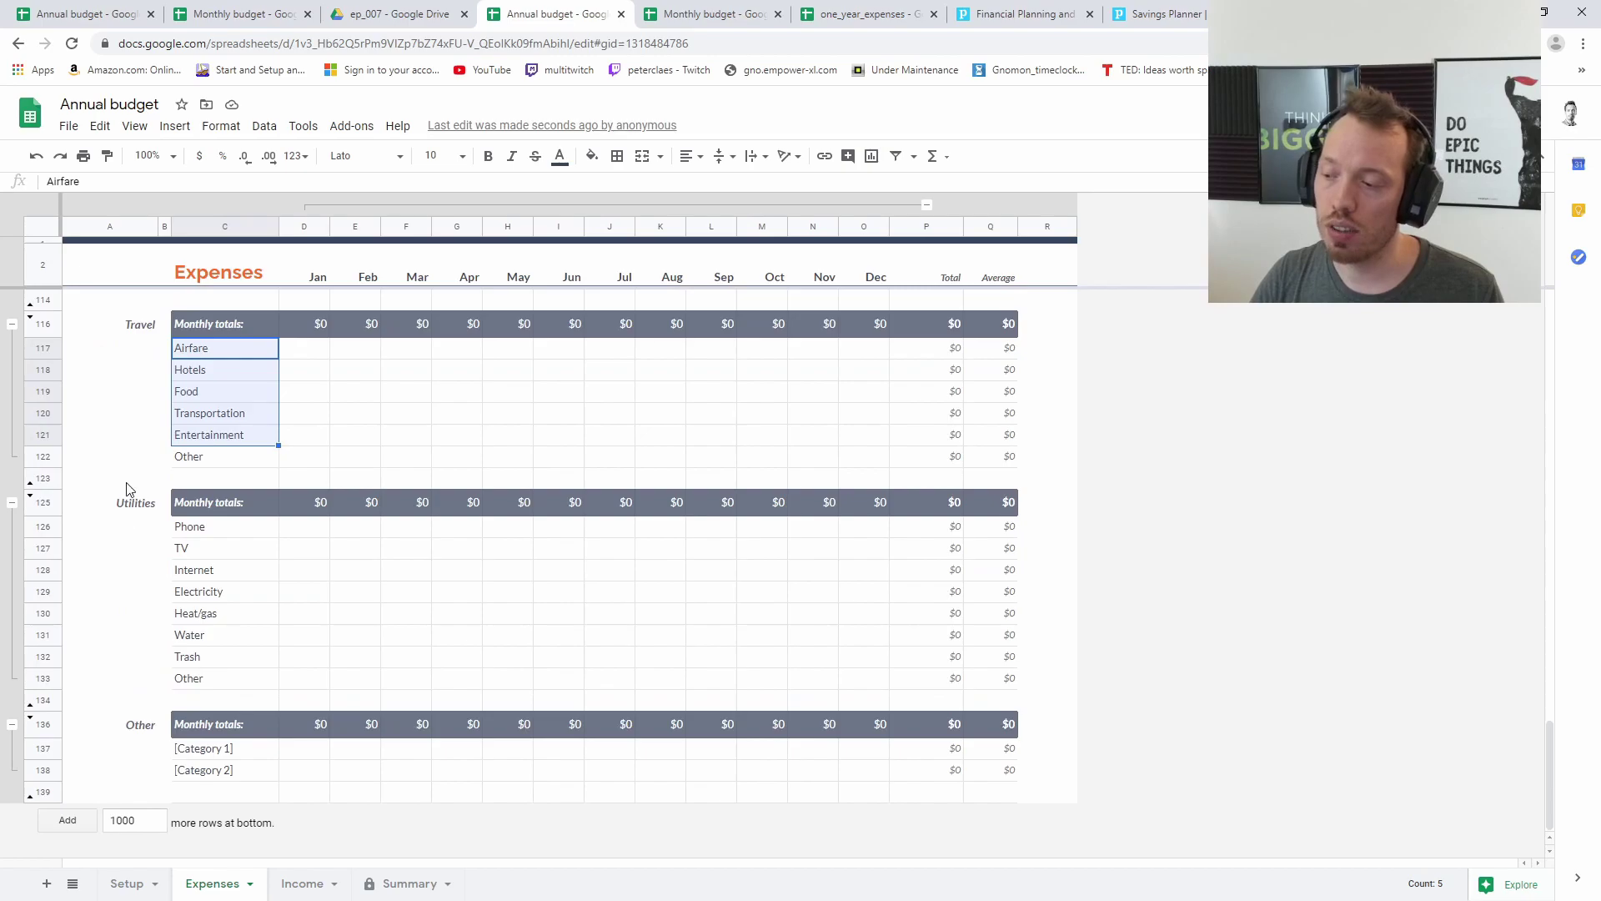
scroll(236, 642, "up", 18)
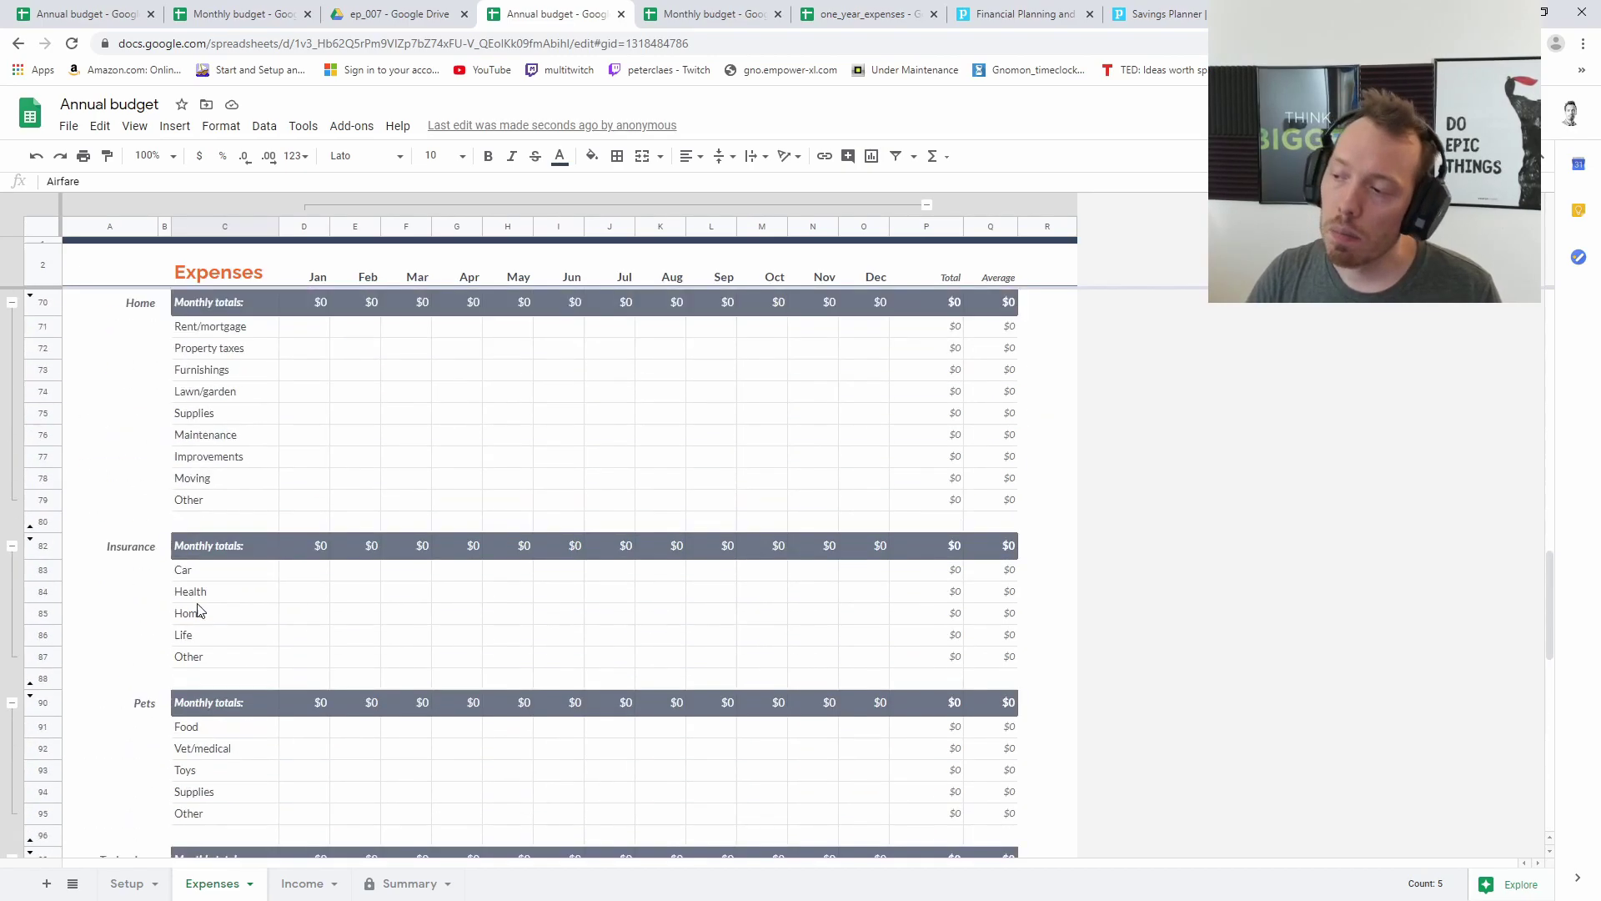
scroll(214, 593, "up", 13)
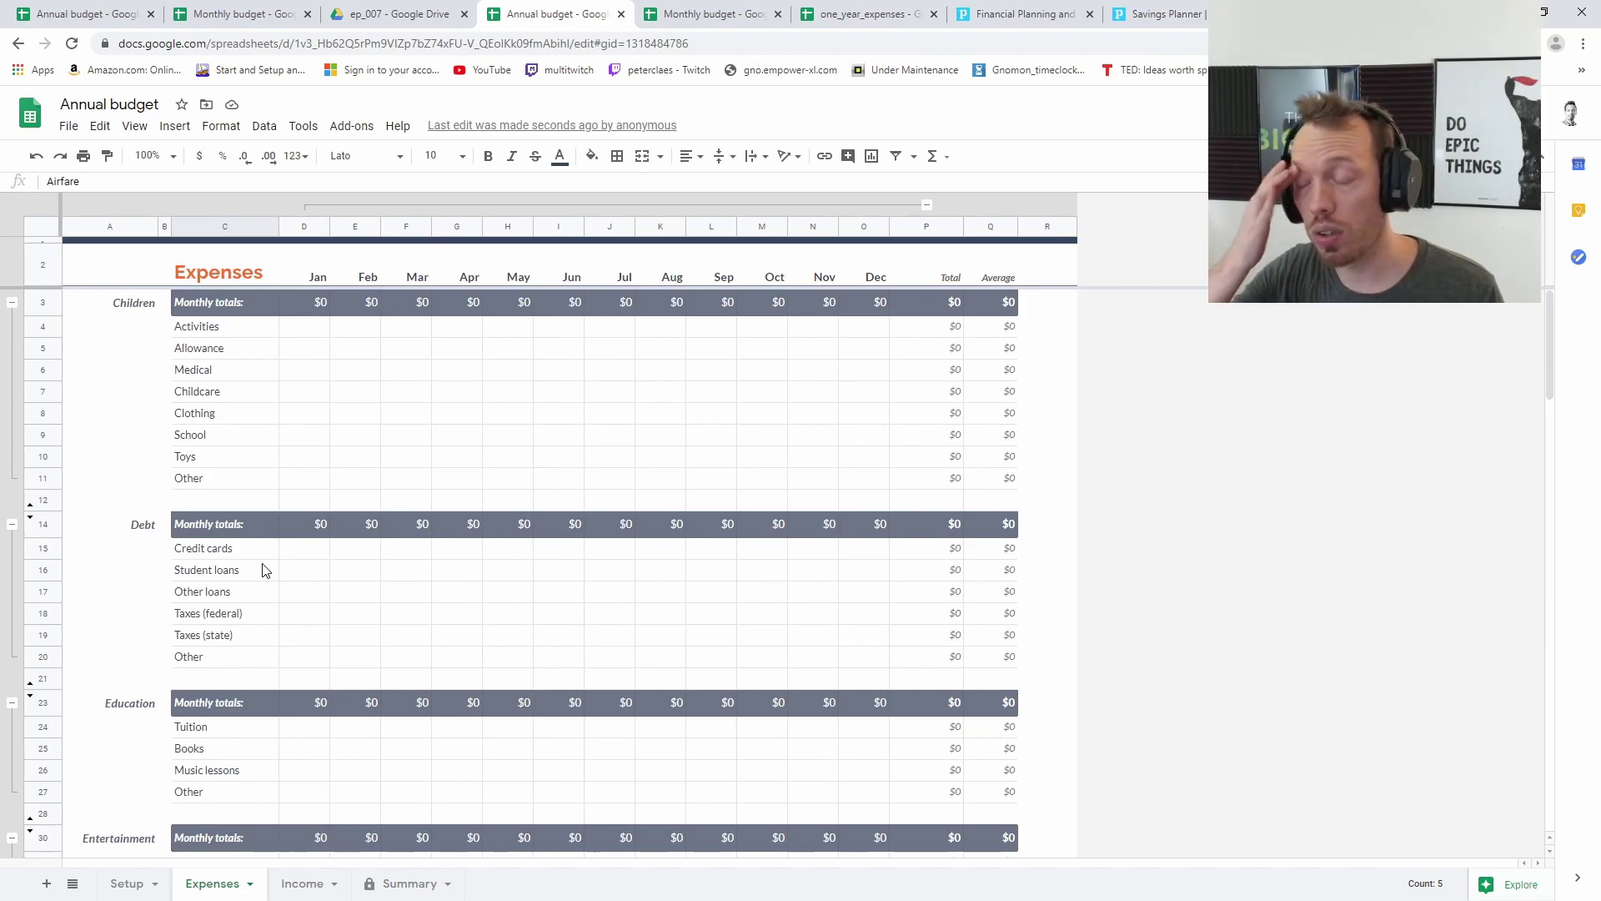
left_click_drag(233, 348, 267, 455)
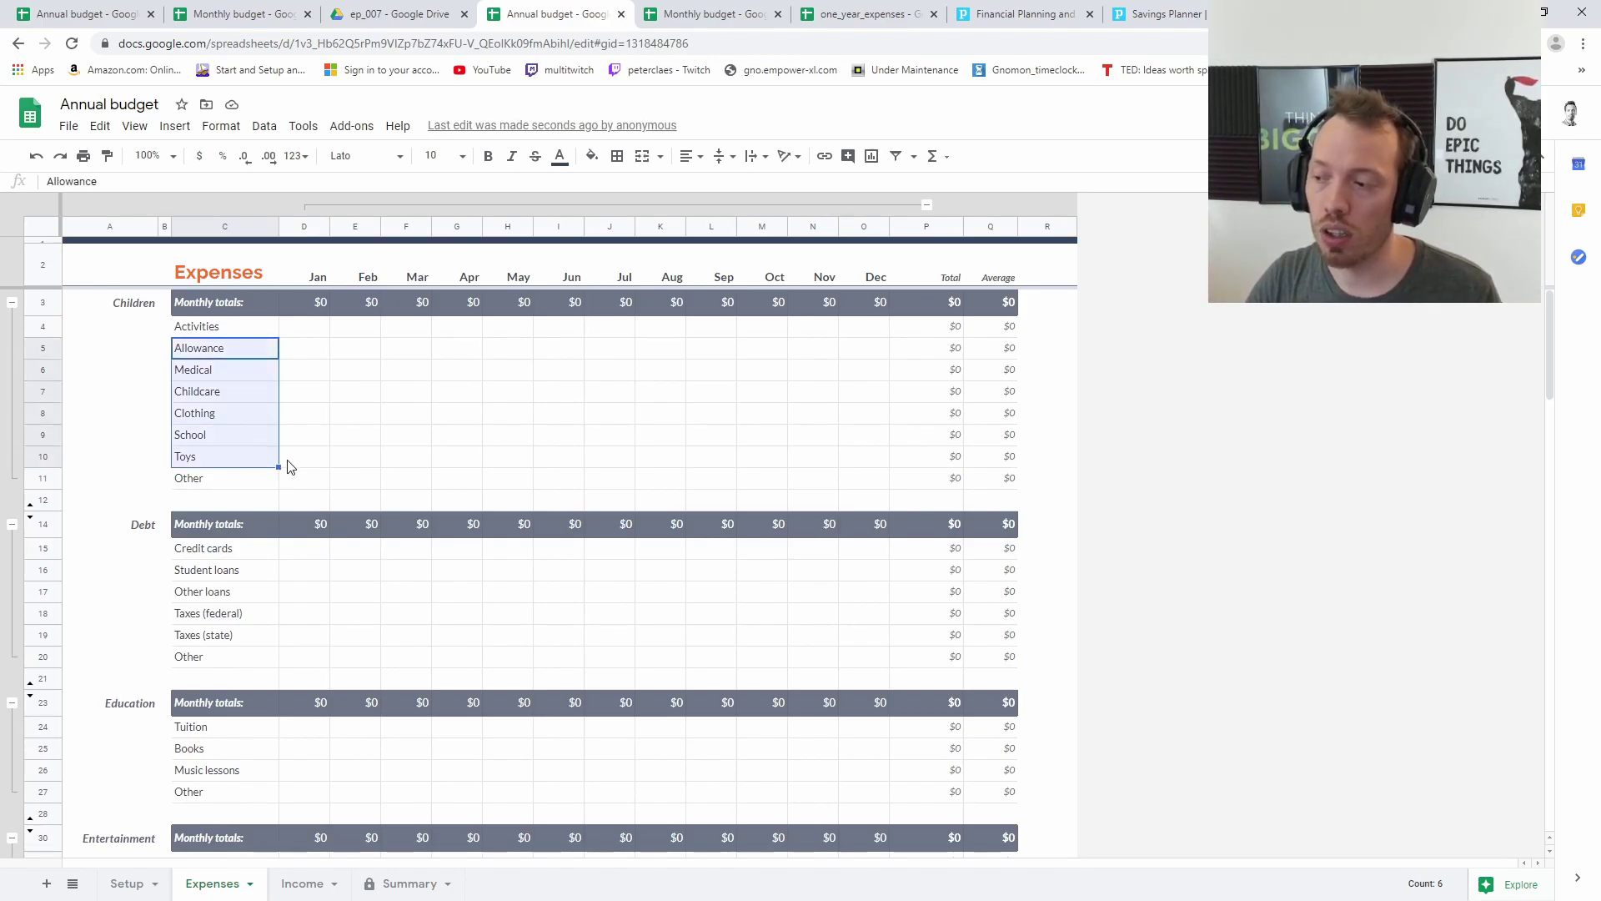
left_click(234, 613)
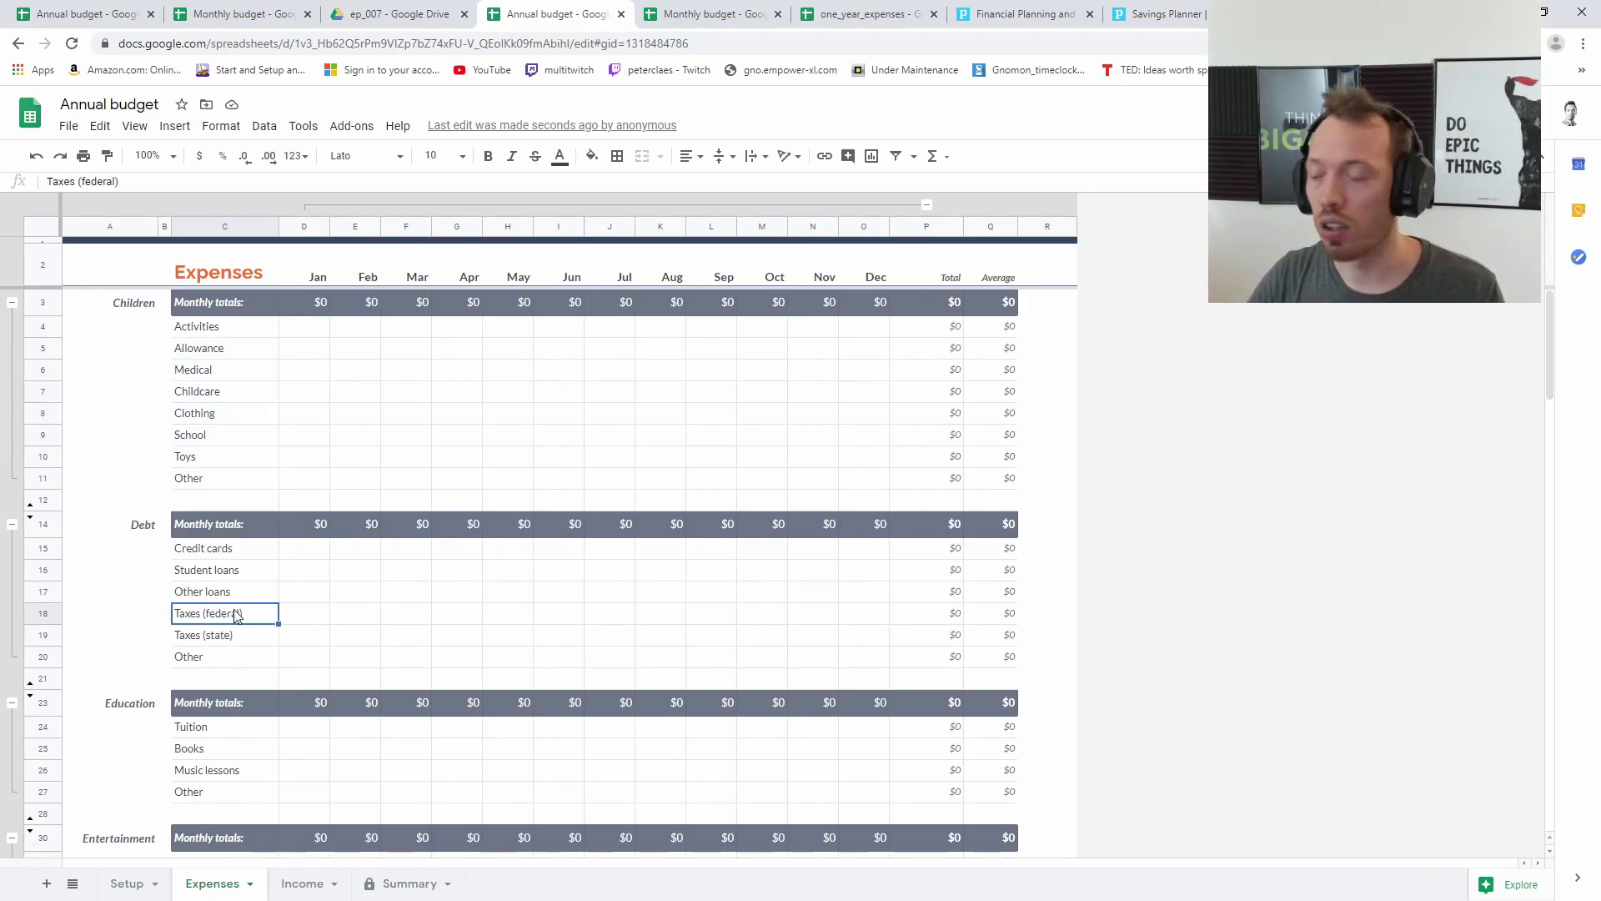
Check the Income sheet's Wages and Other income entries, then switch to the Summary sheet.
left_click(303, 893)
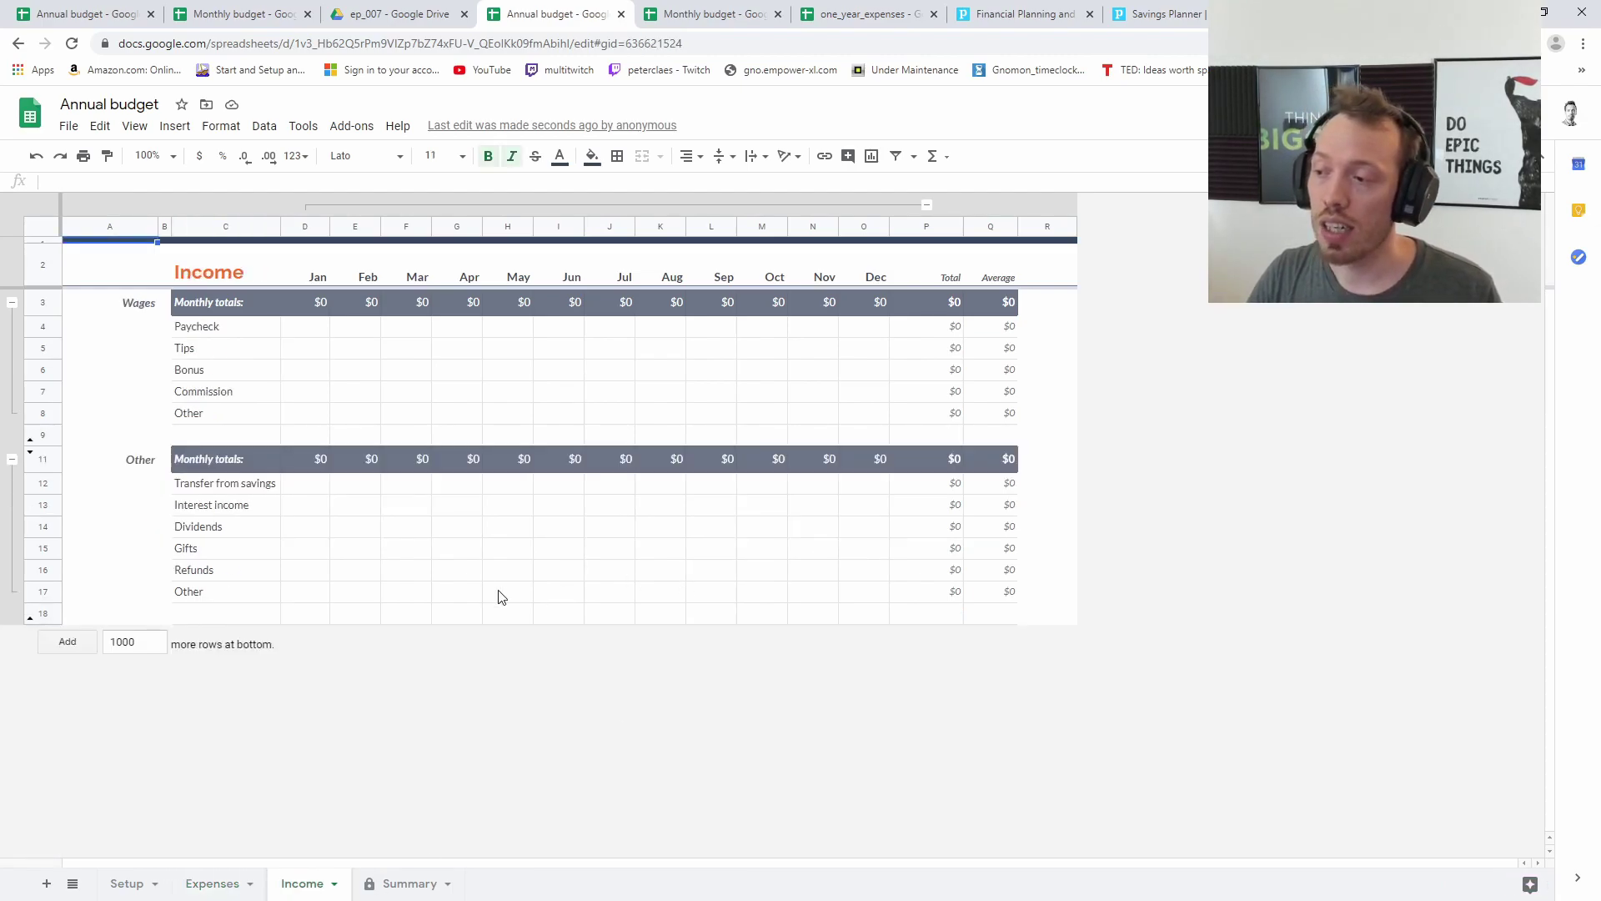
left_click_drag(201, 327, 219, 394)
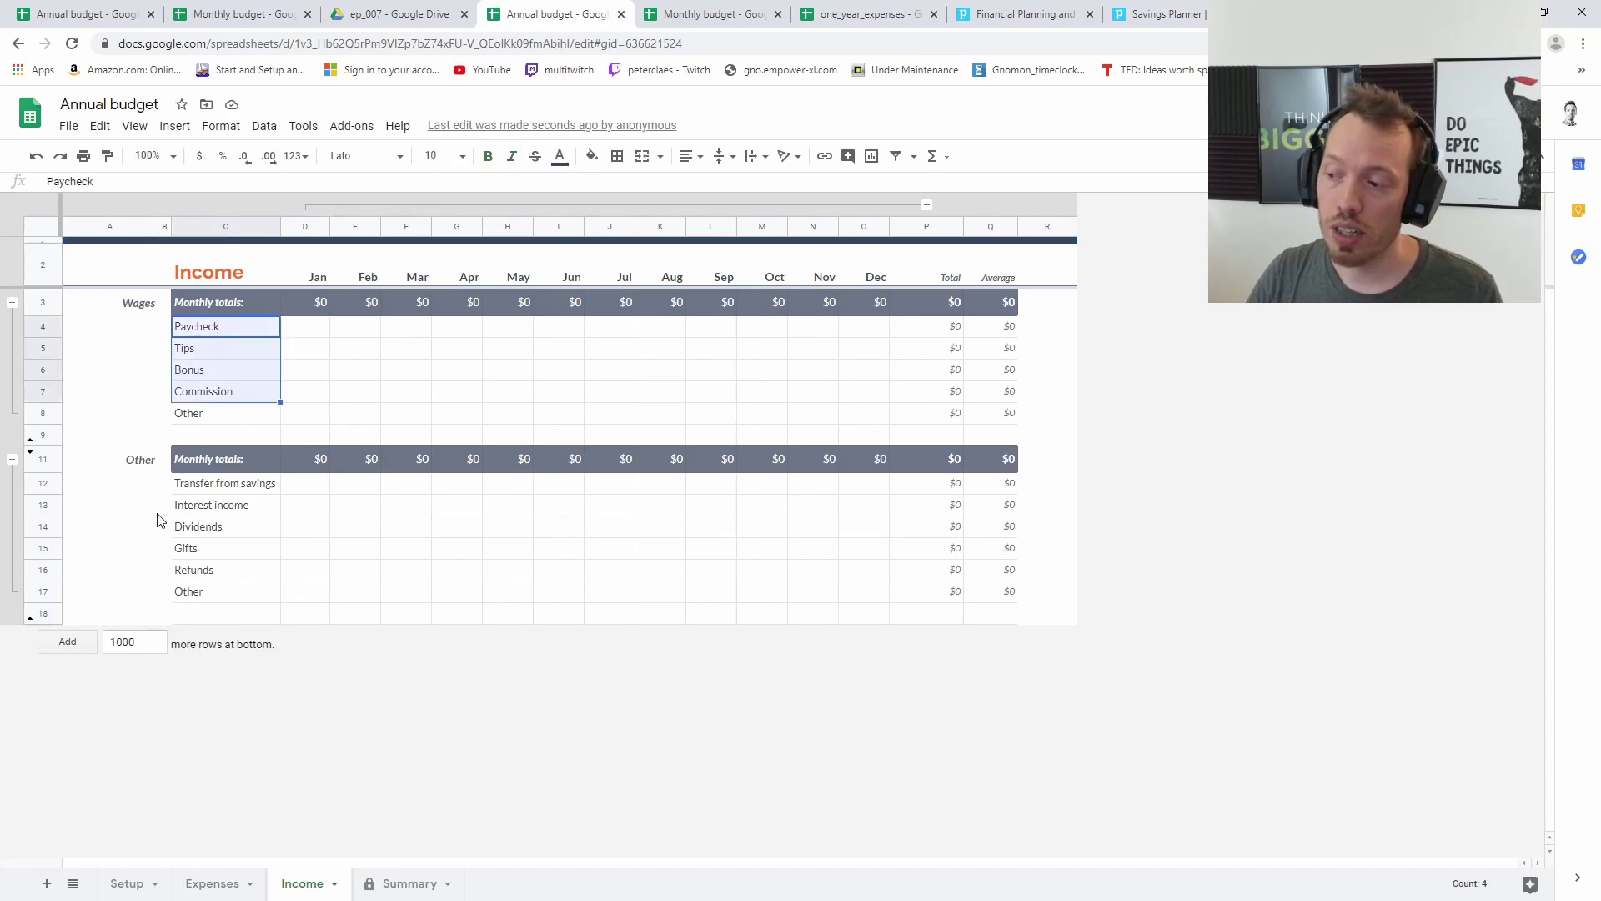
left_click(138, 459)
left_click(252, 487)
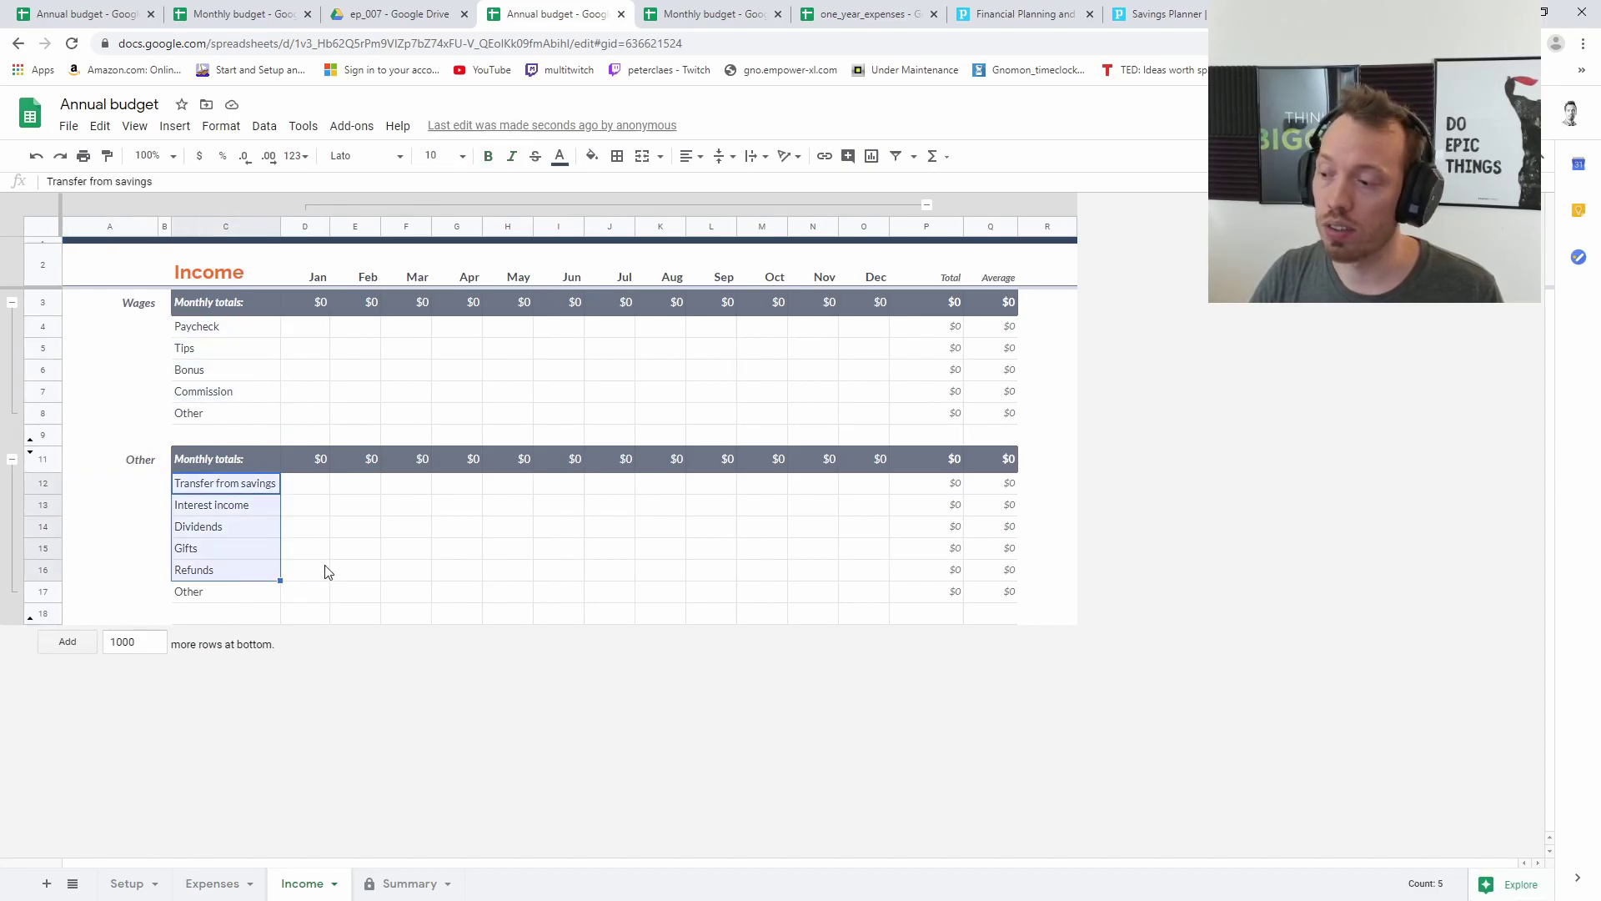
left_click(215, 530)
left_click(261, 507)
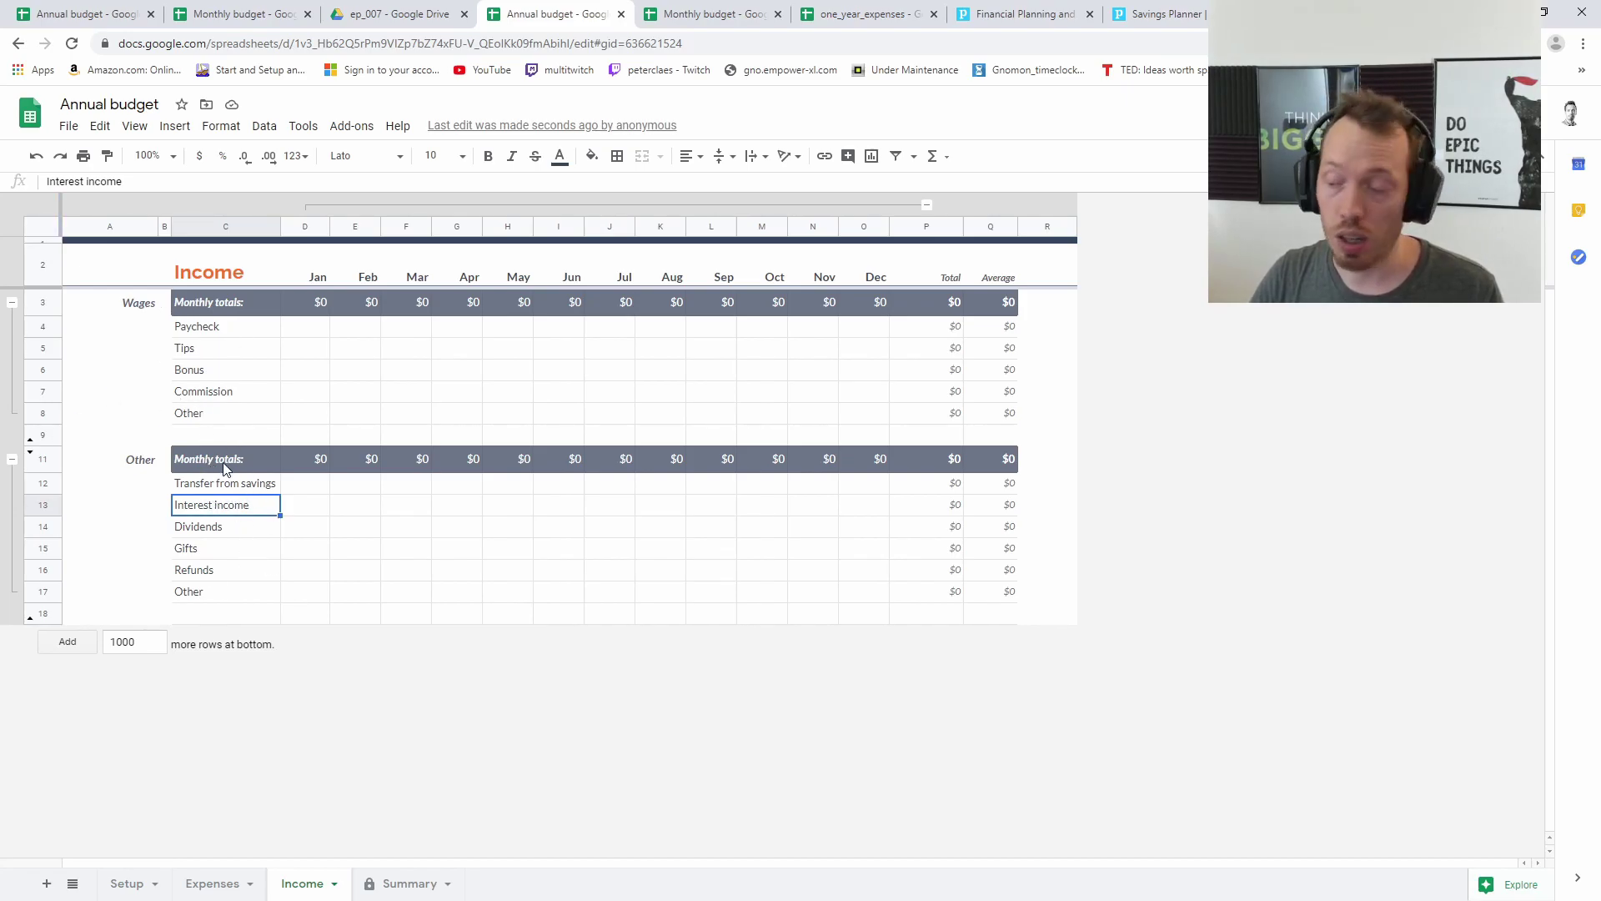
left_click(403, 882)
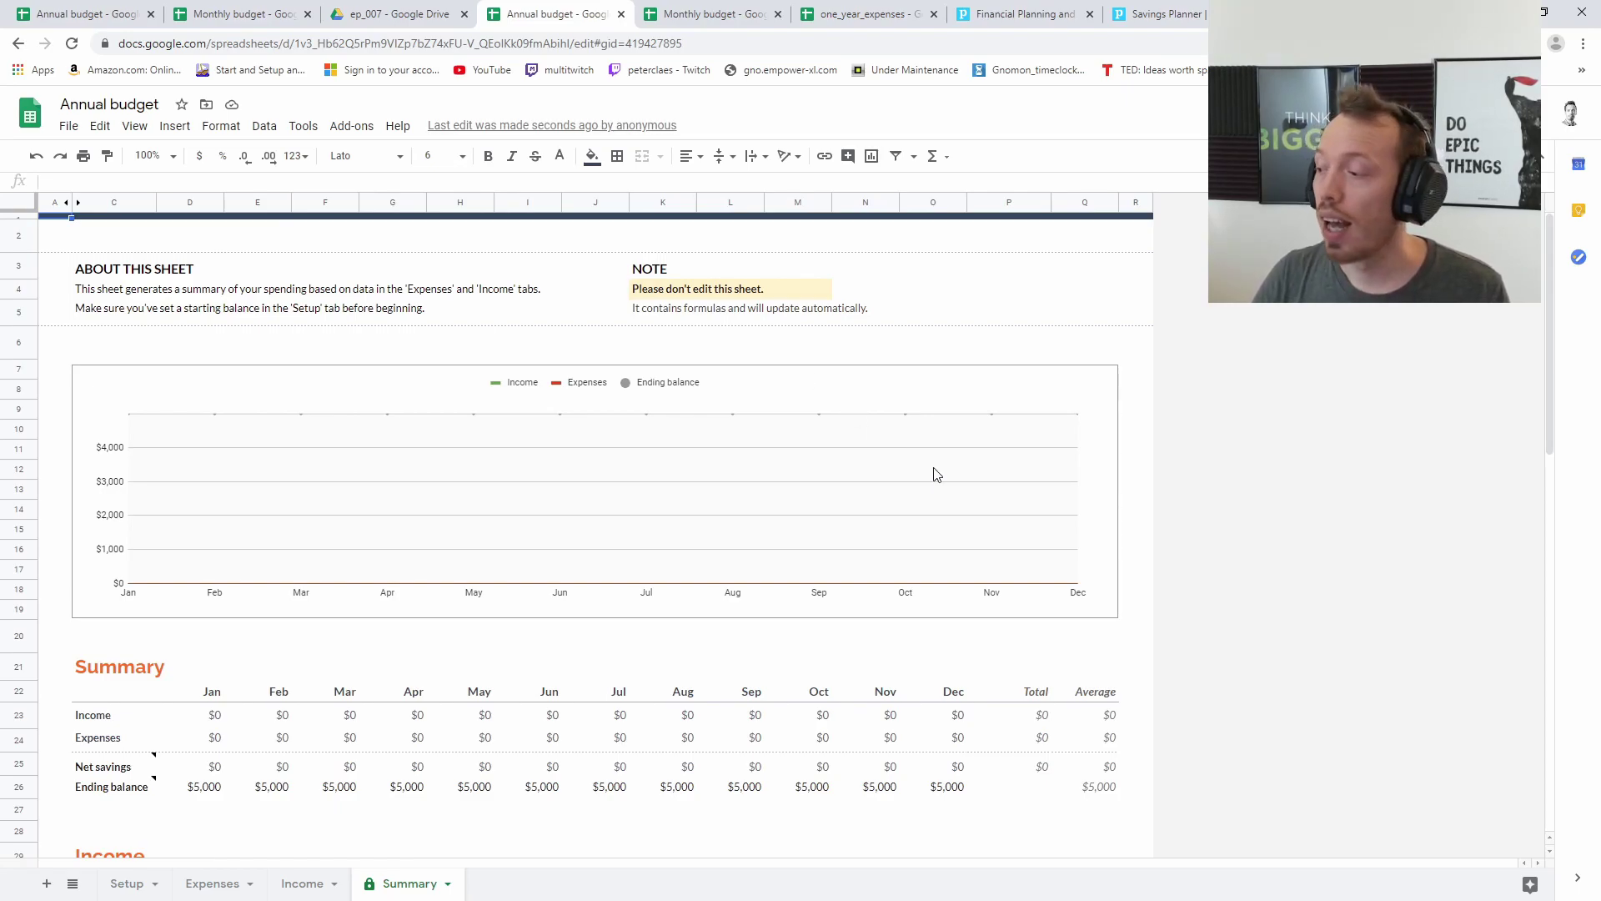
Scroll the Annual budget Summary down to its Income and Expenses tables.
scroll(1034, 536, "down", 4)
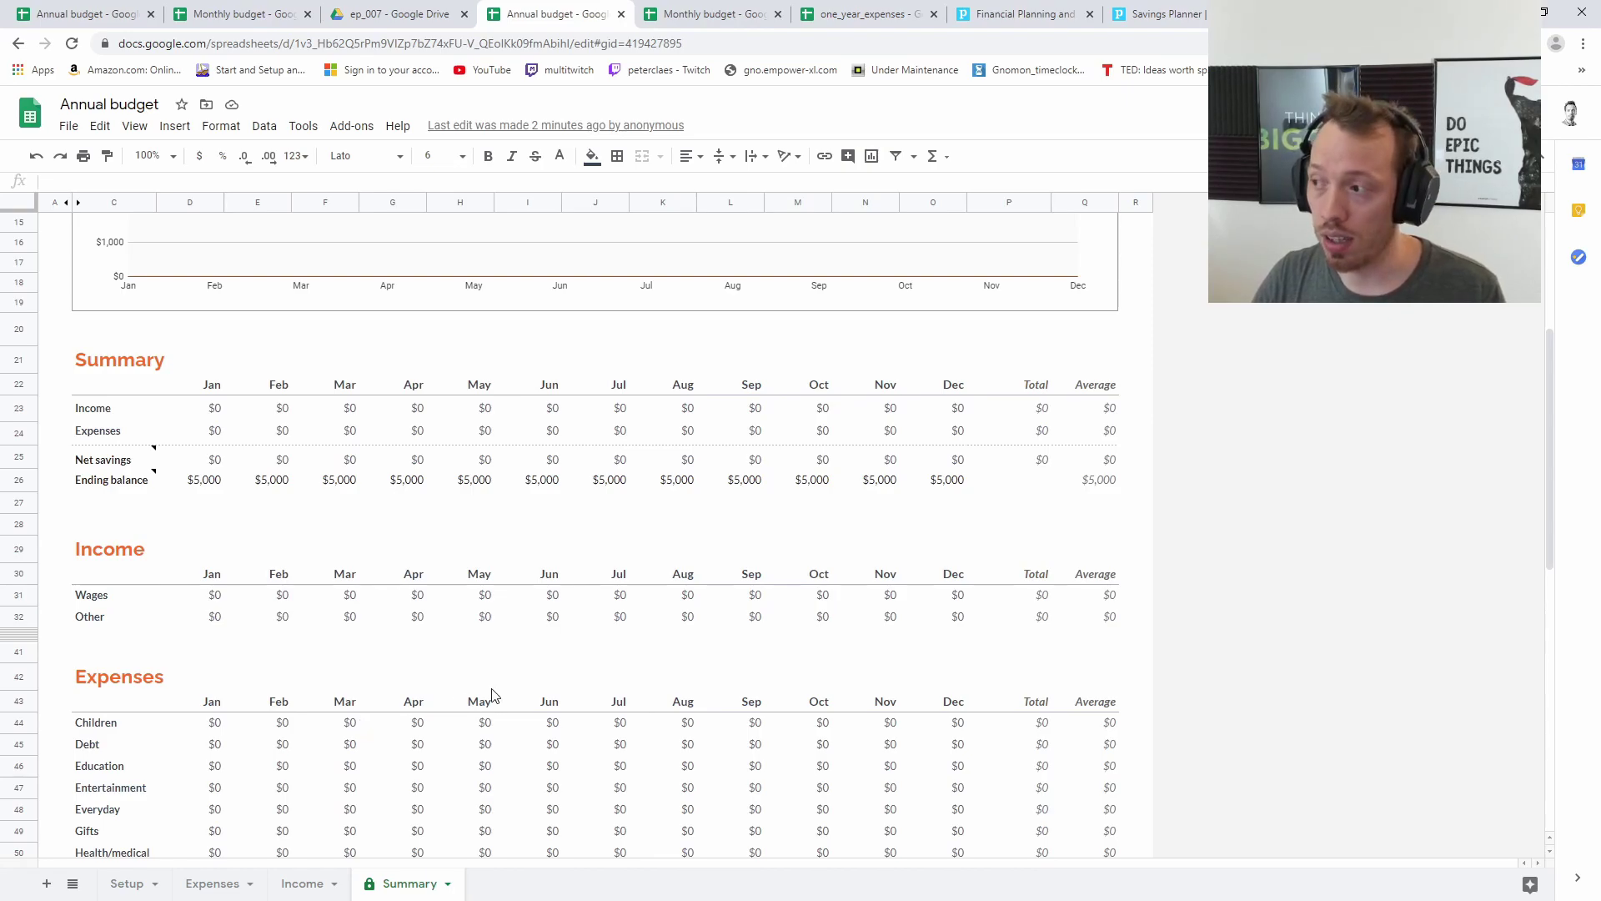
In the Monthly budget, view Transactions and the Summary dashboard, then go to one_year_expenses.
left_click(714, 15)
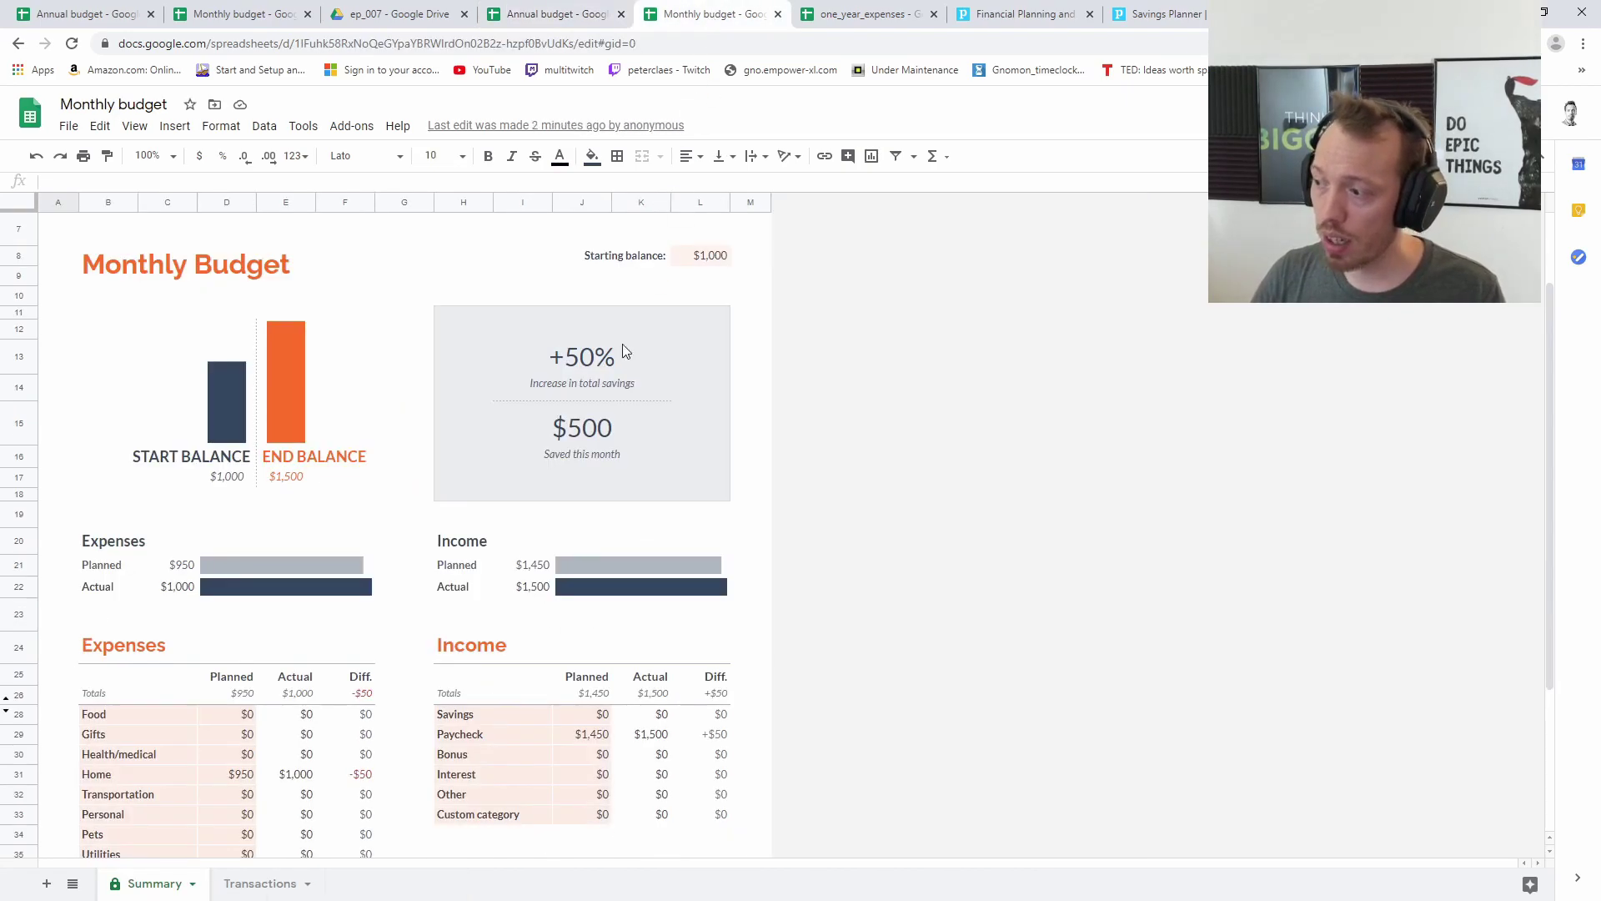
left_click(260, 883)
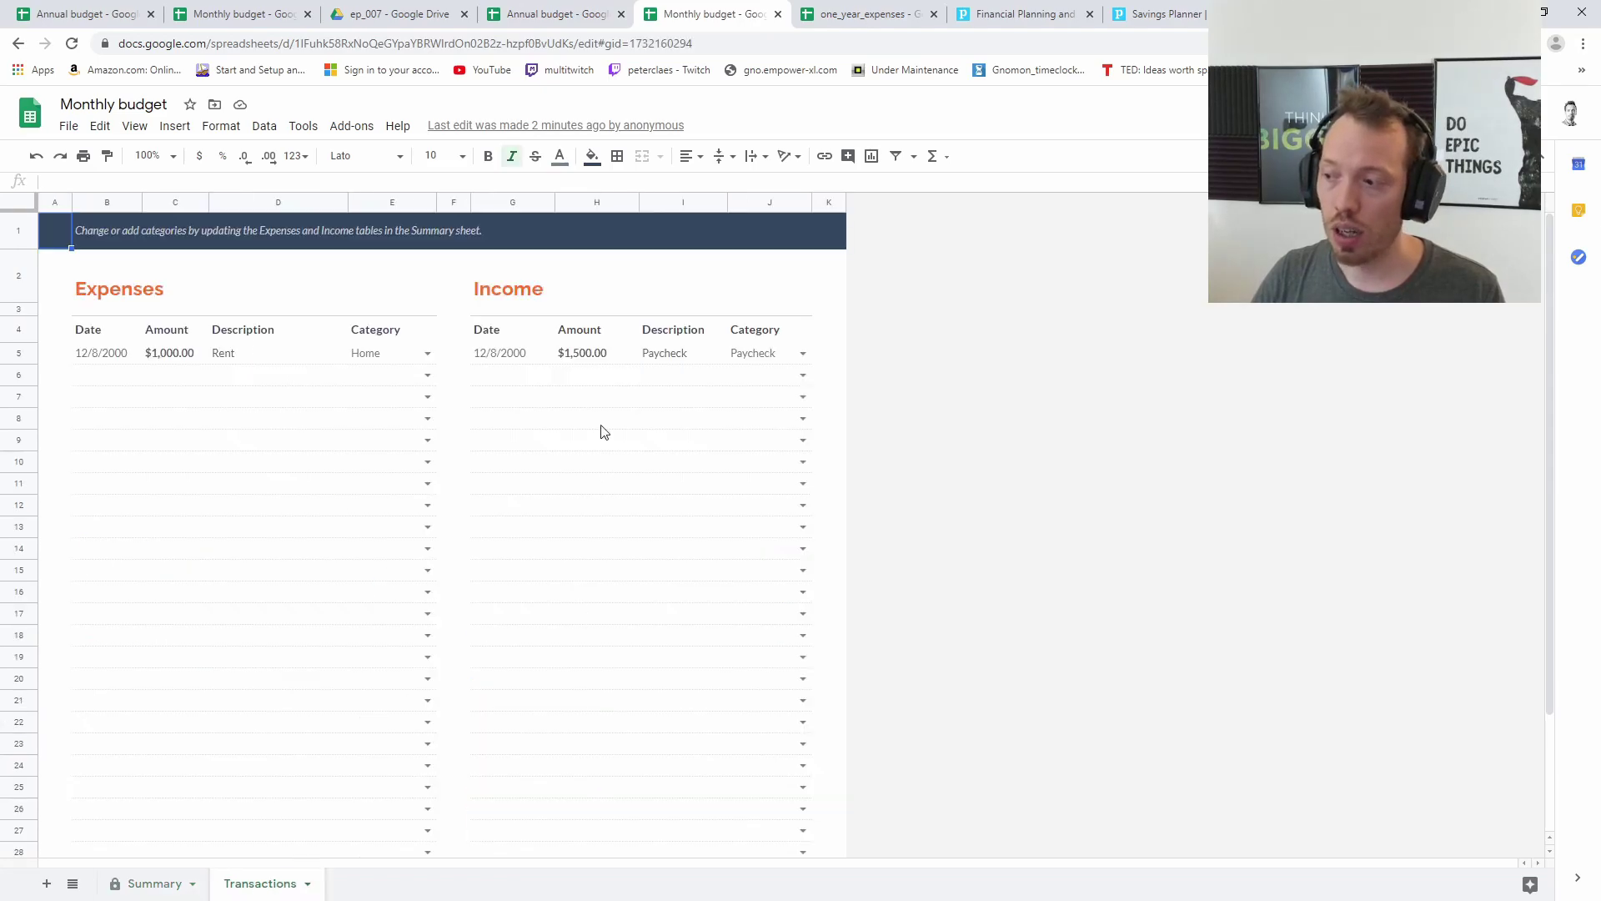
left_click(154, 887)
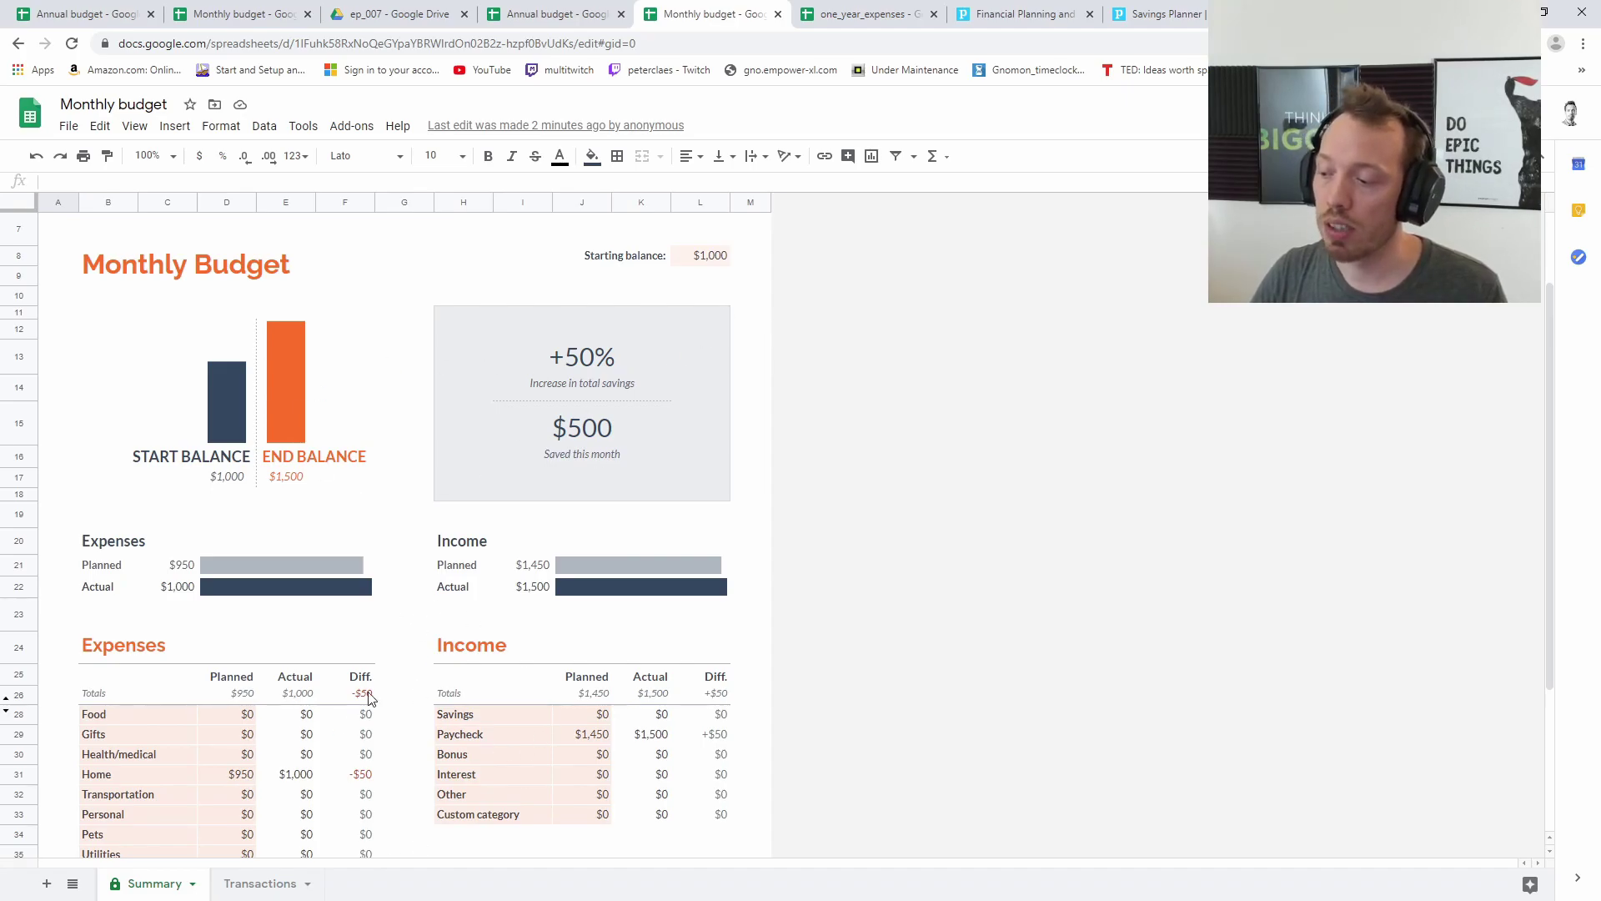
scroll(459, 634, "down", 3)
scroll(581, 459, "up", 2)
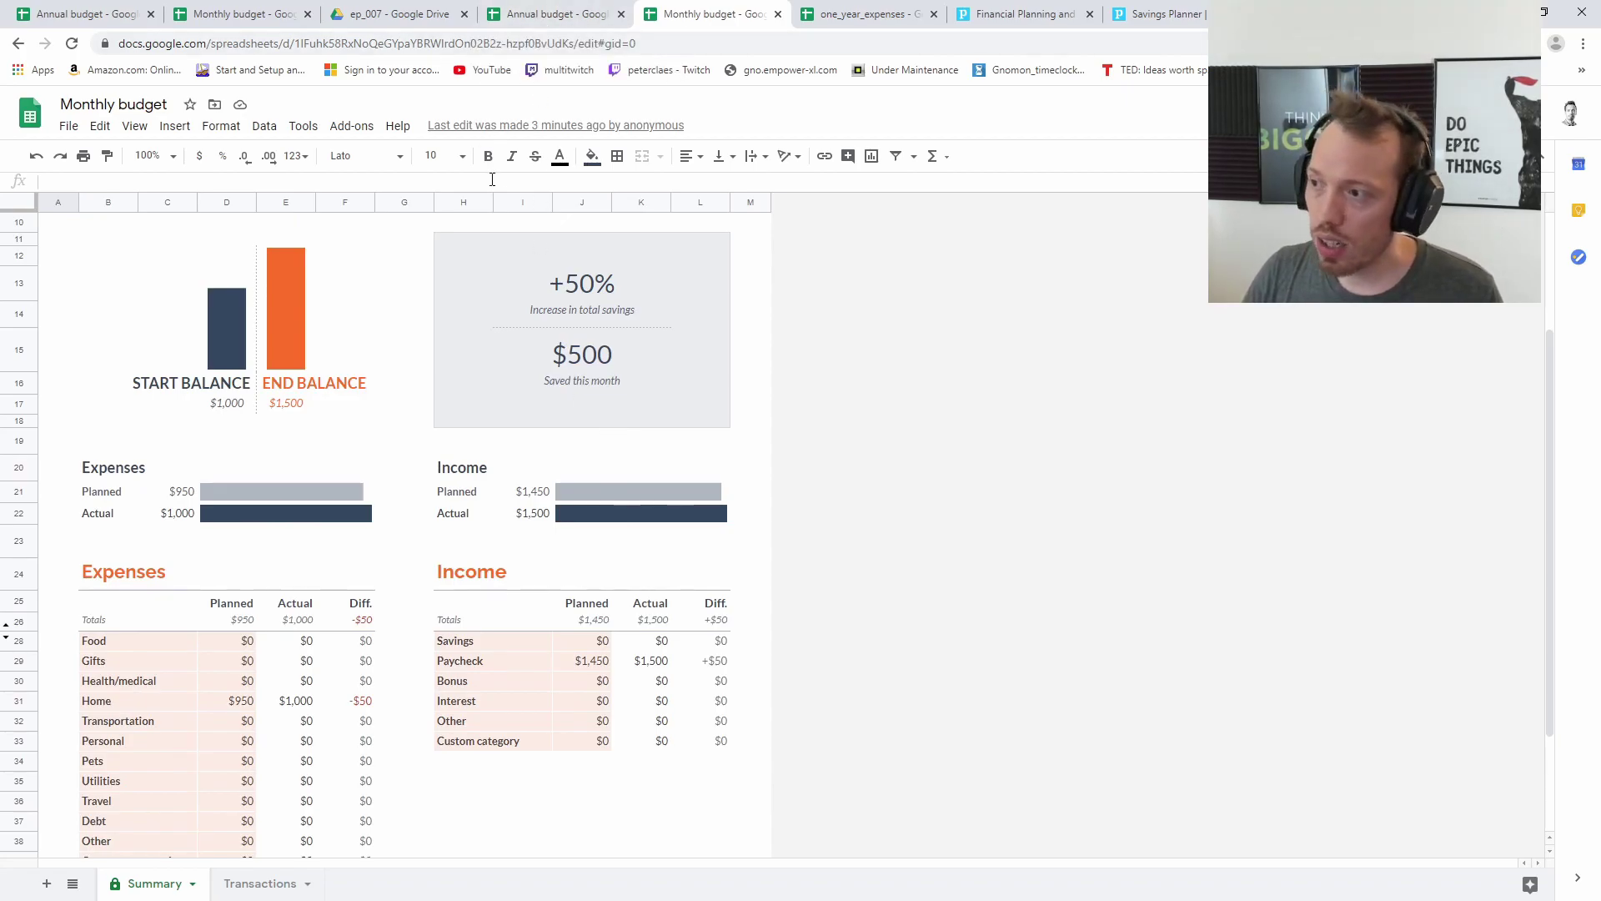
left_click(848, 21)
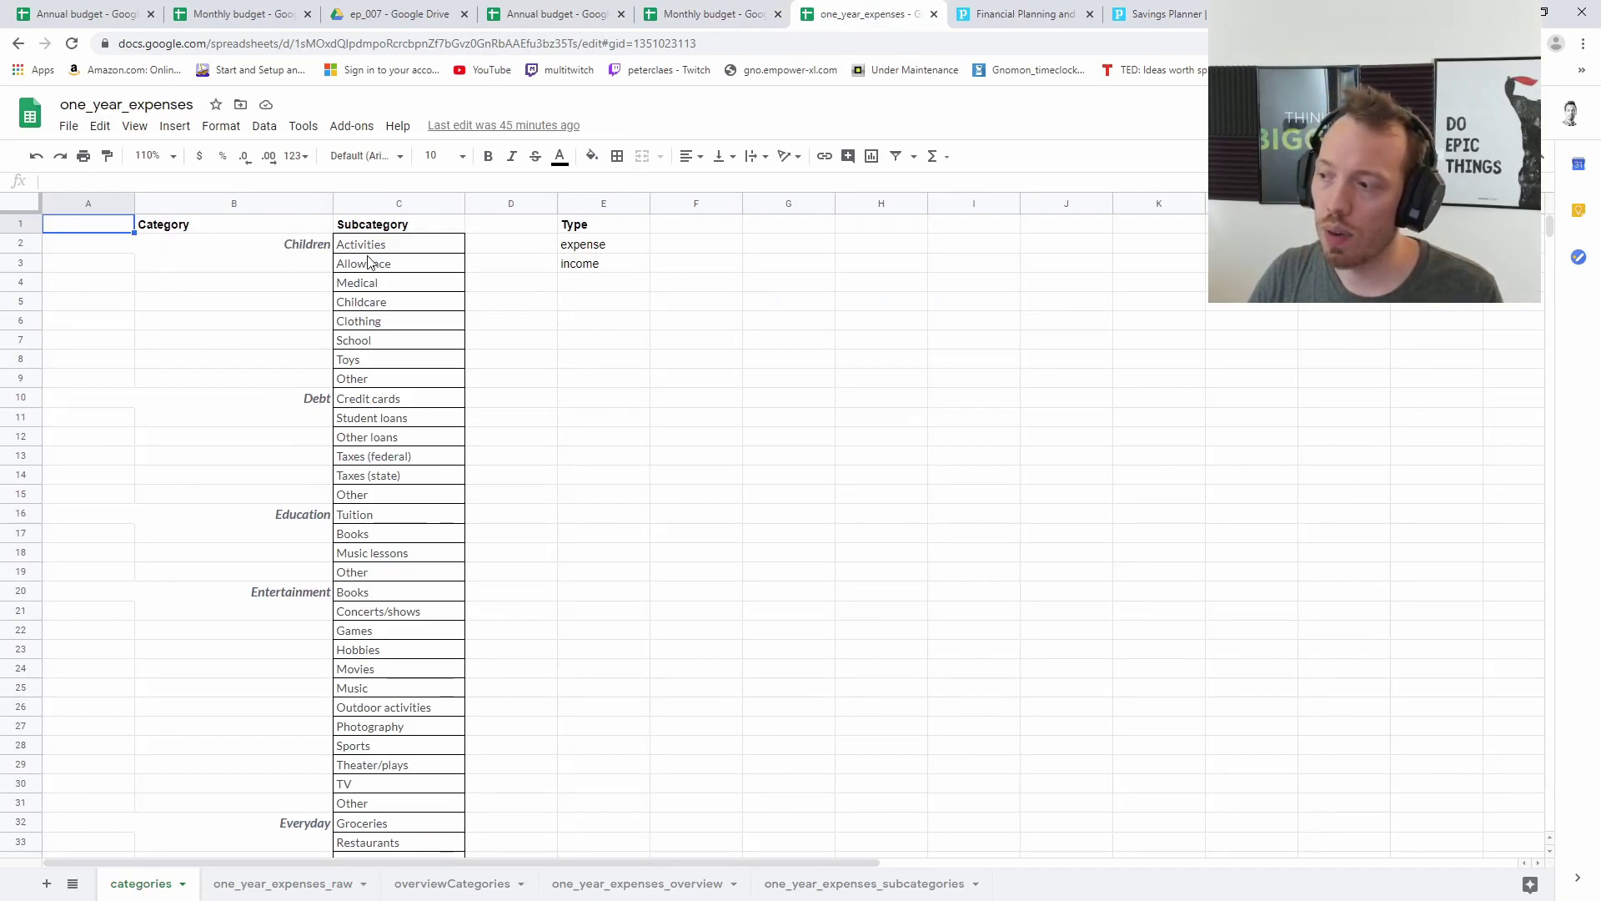
Select the Children category and its subcategories, then switch to the one_year_expenses_raw sheet.
left_click_drag(314, 246, 363, 680)
left_click(653, 552)
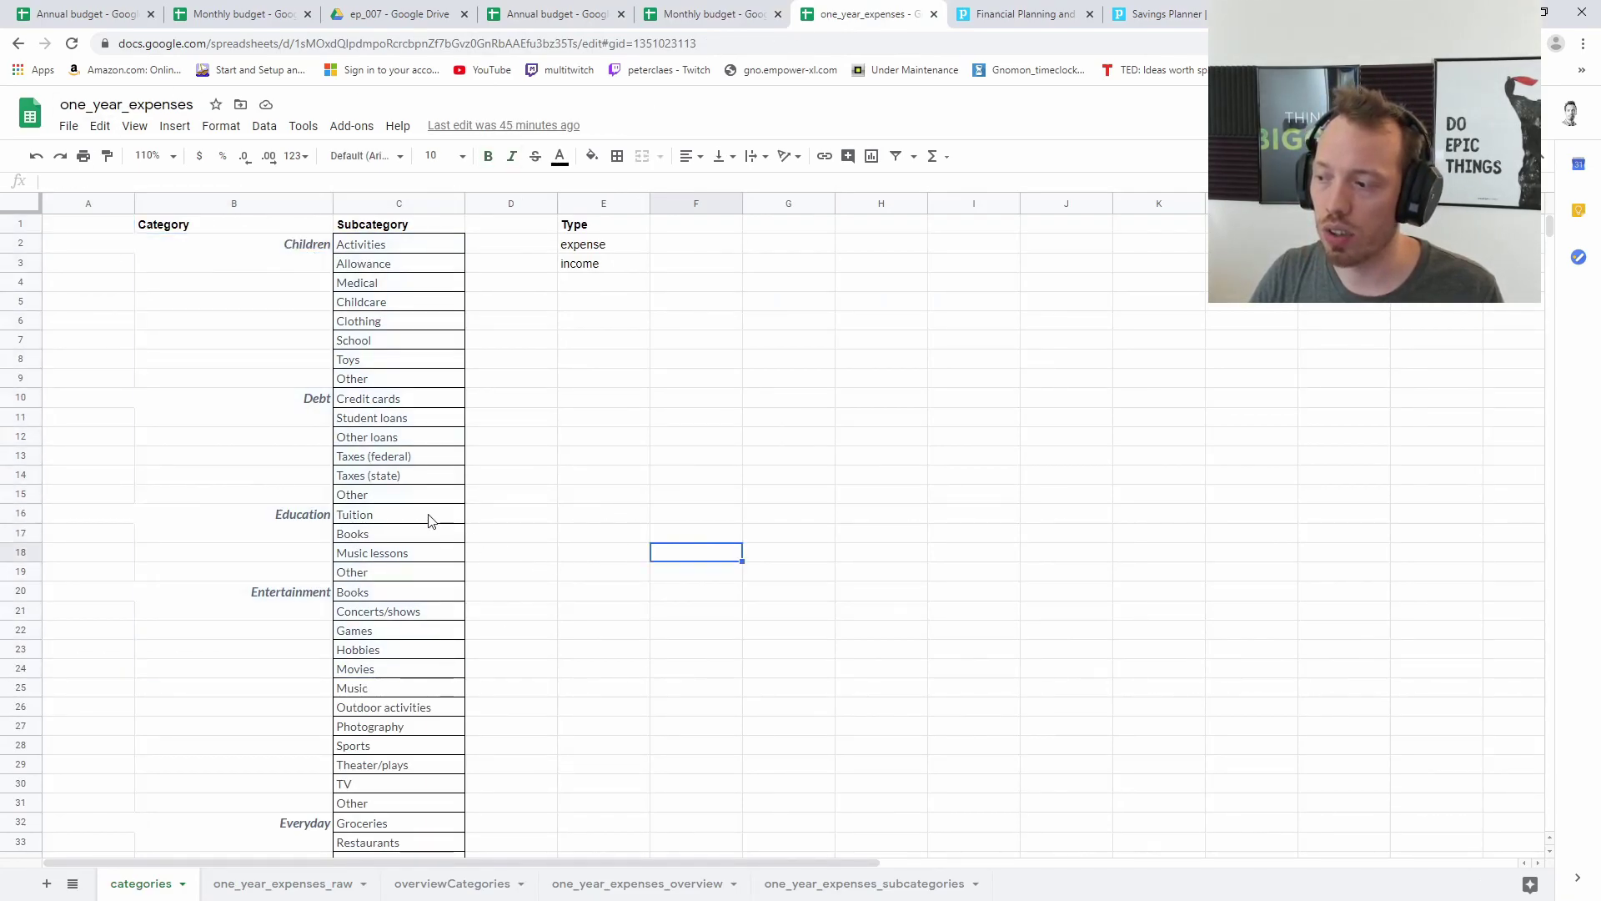
left_click(324, 243)
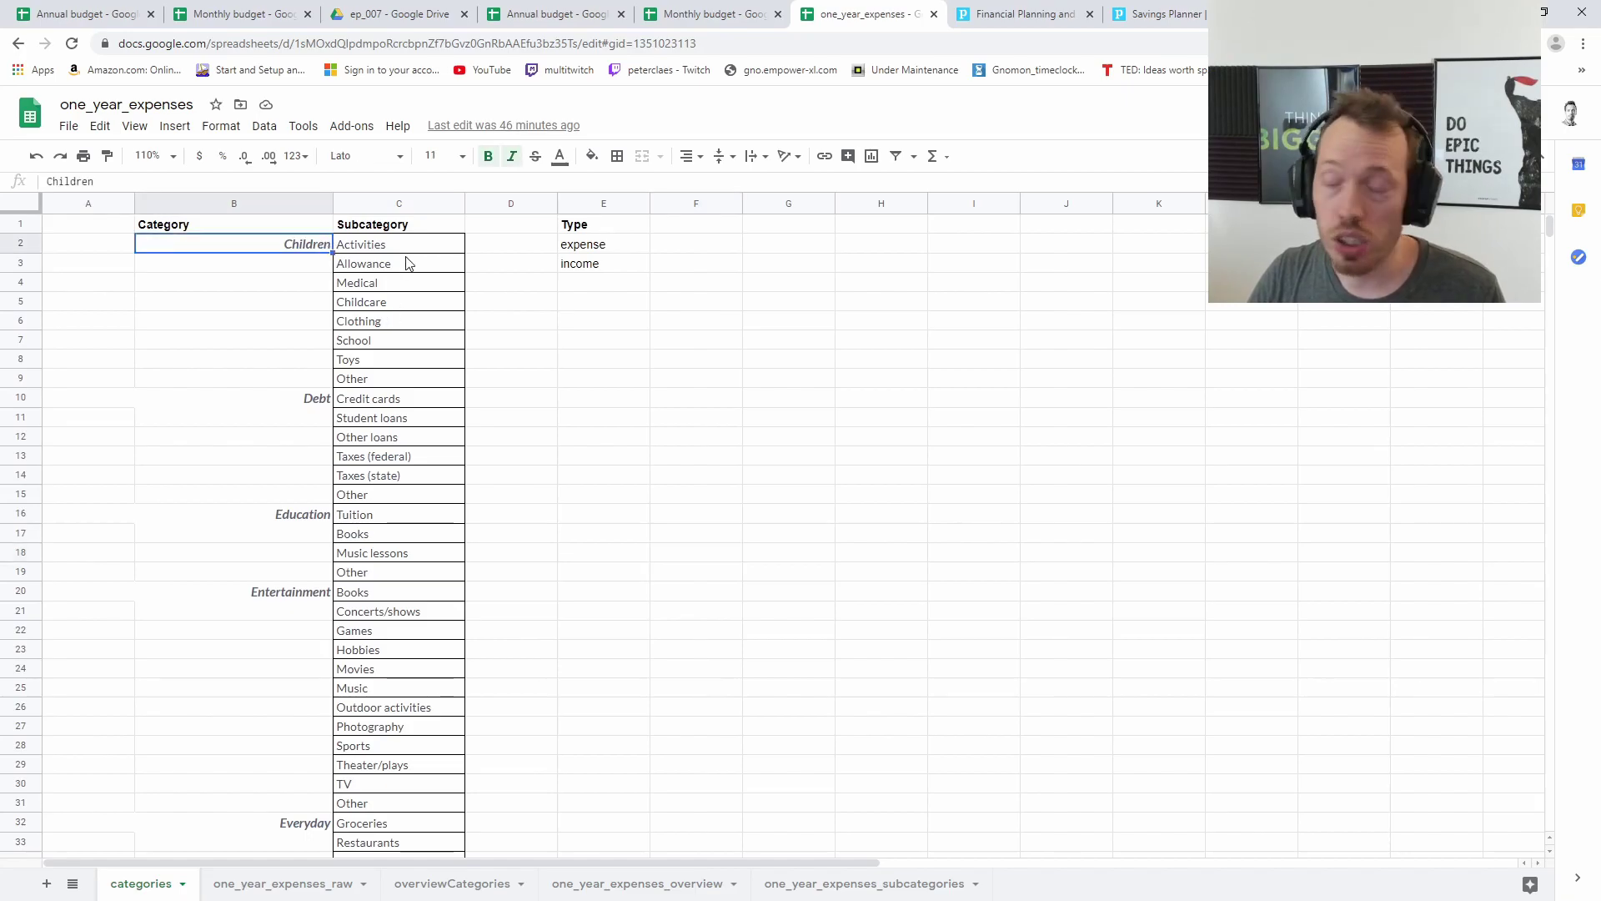
left_click_drag(386, 247, 374, 437)
scroll(311, 608, "down", 9)
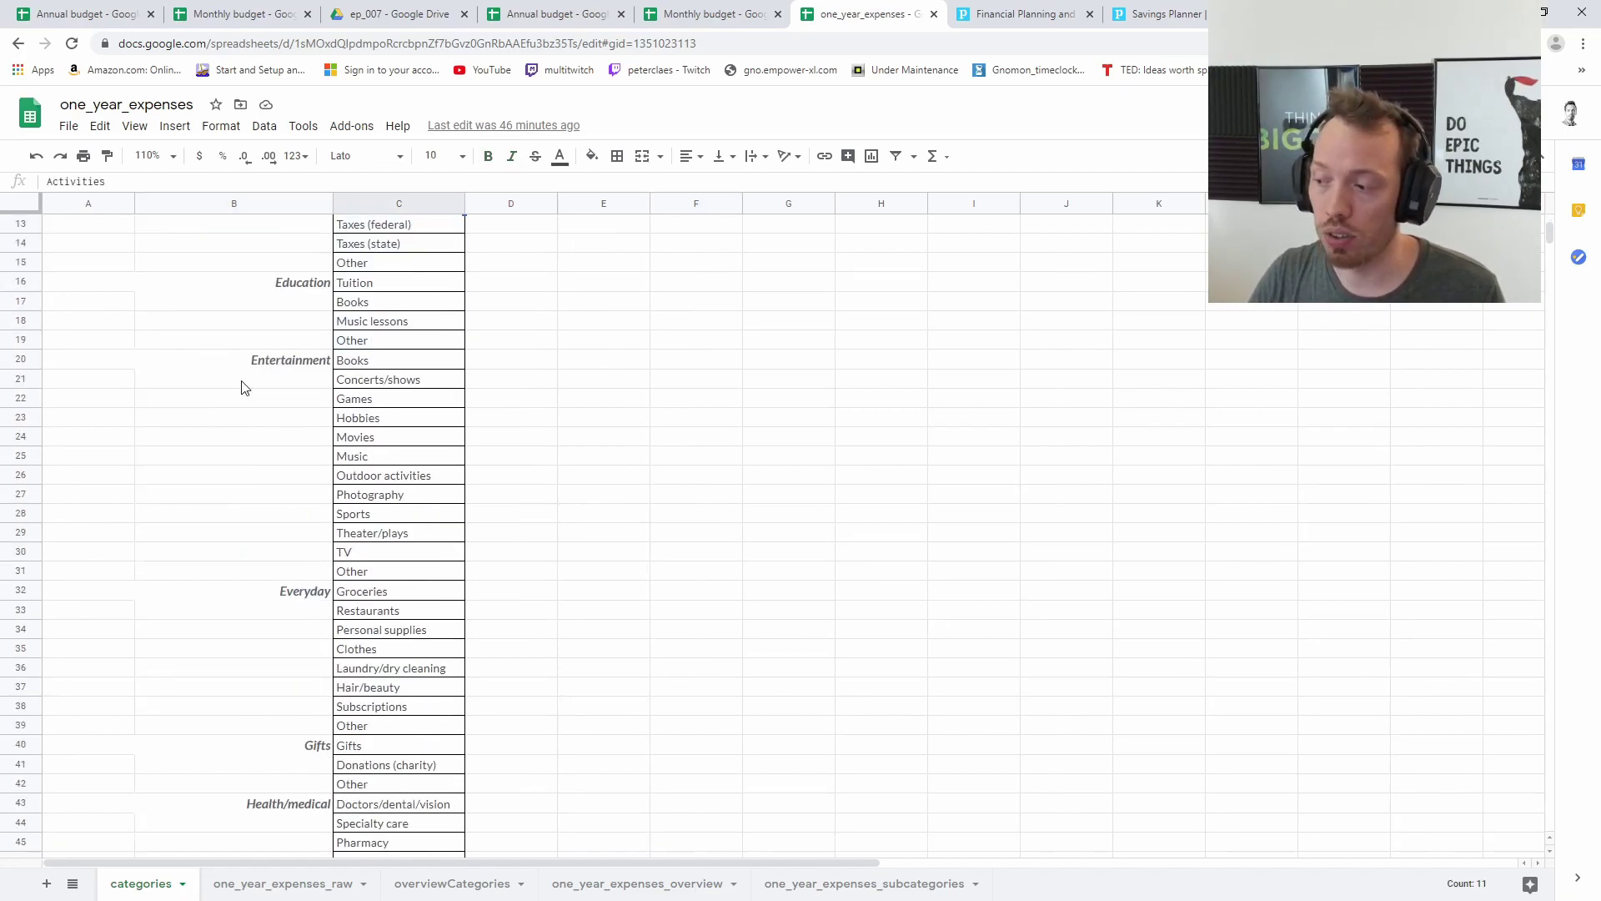
scroll(346, 488, "down", 3)
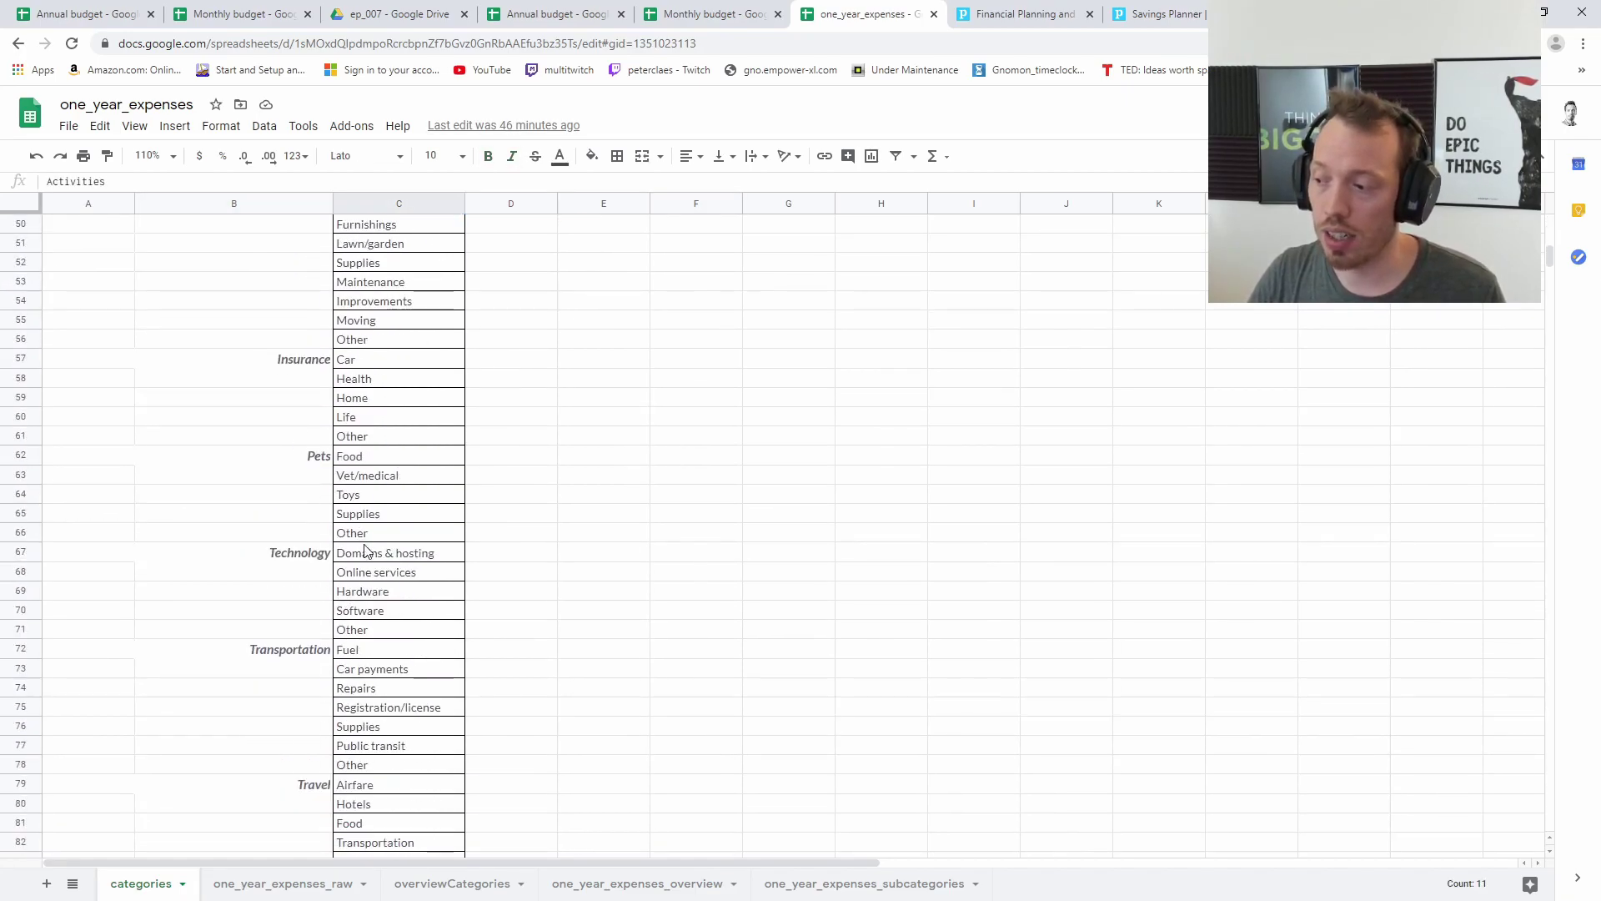
left_click(283, 883)
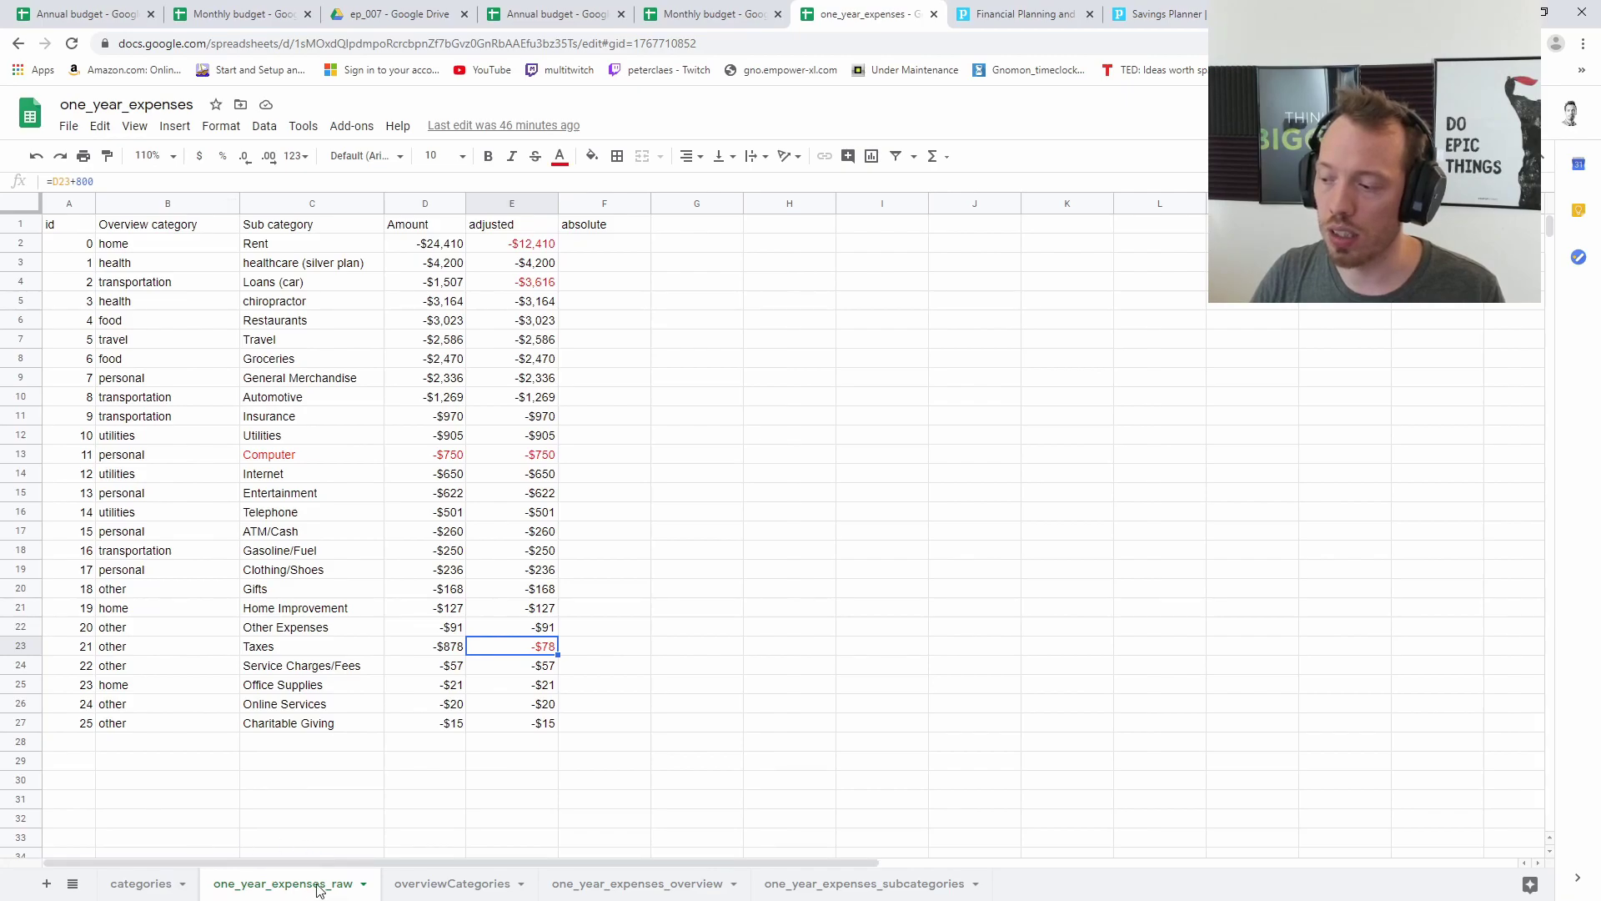
left_click_drag(168, 238, 166, 723)
left_click_drag(312, 243, 312, 722)
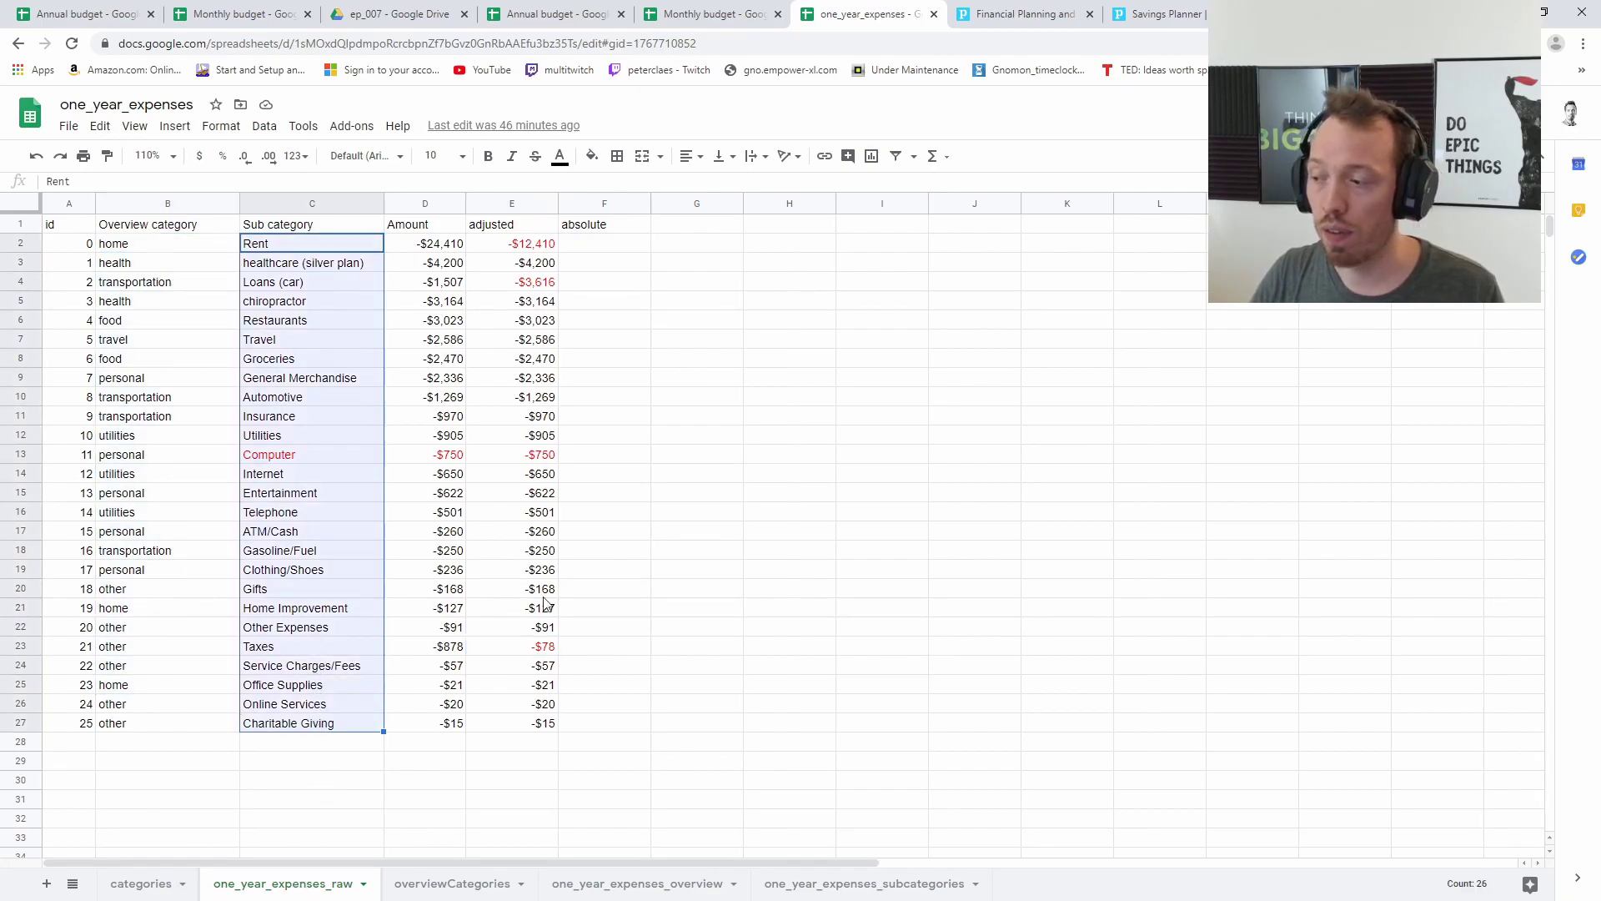
left_click(691, 511)
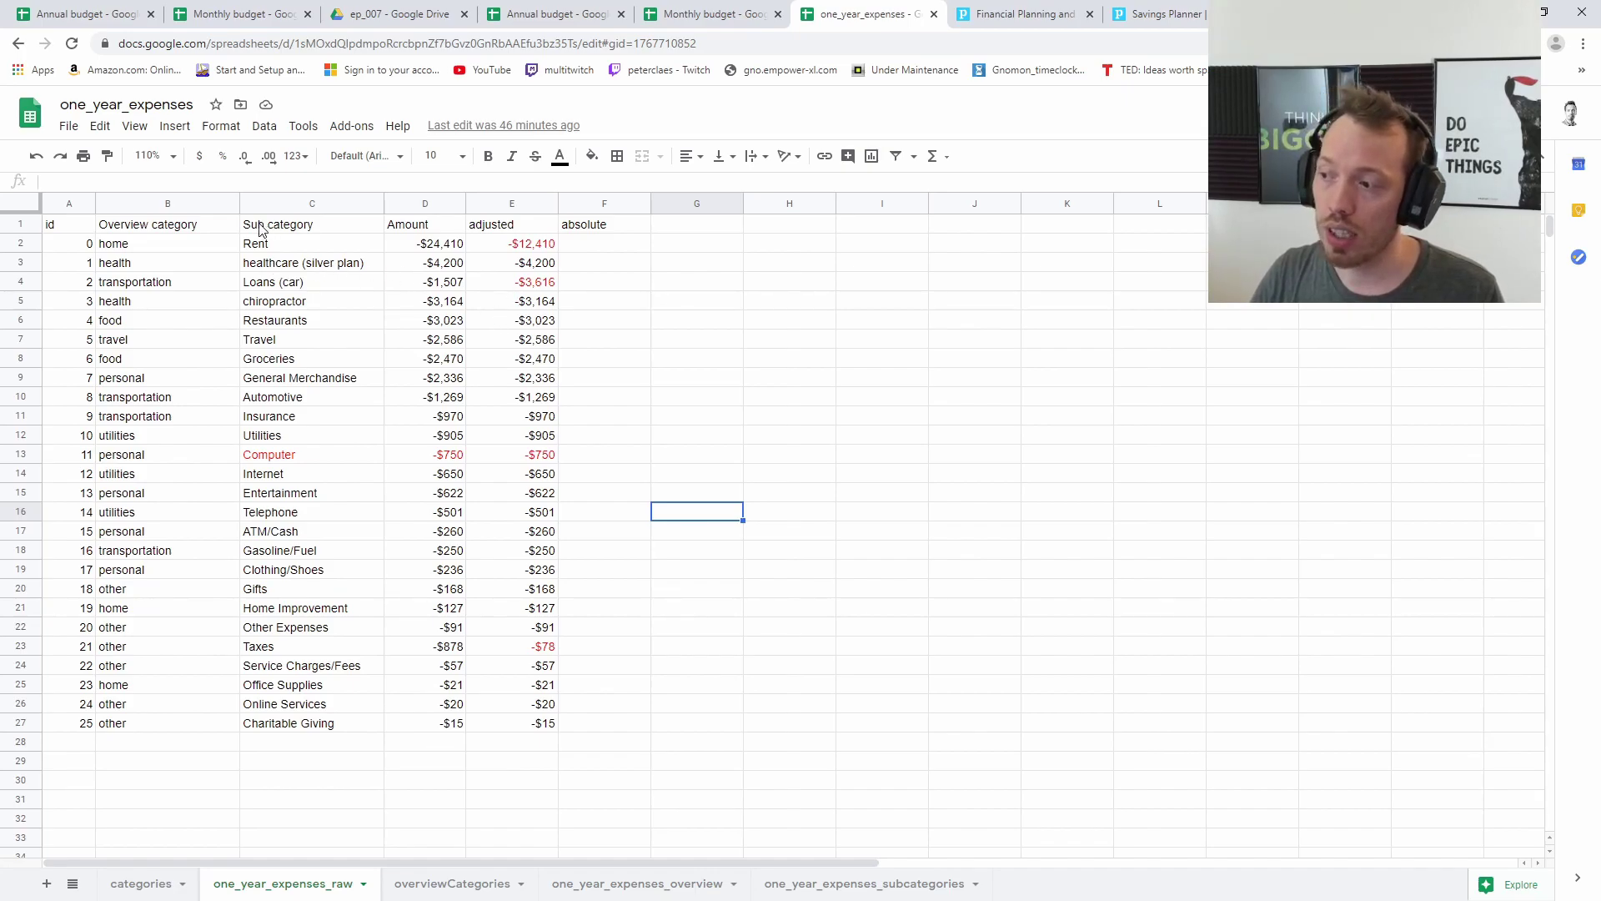
left_click_drag(260, 229, 434, 497)
left_click(512, 229)
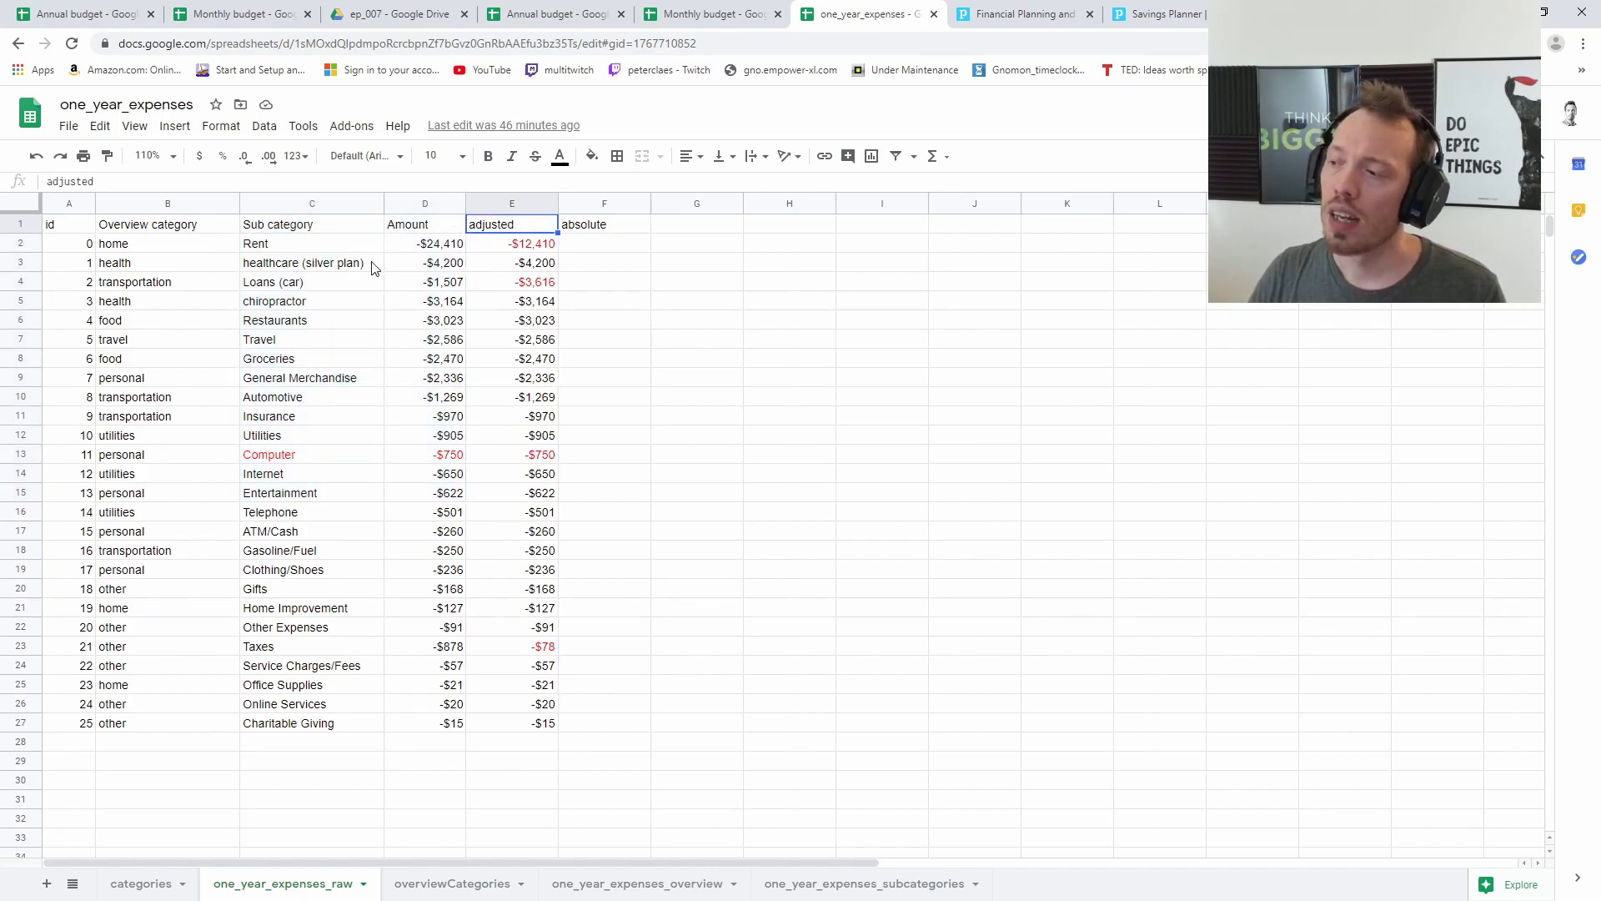
left_click_drag(342, 250, 534, 263)
left_click(555, 397)
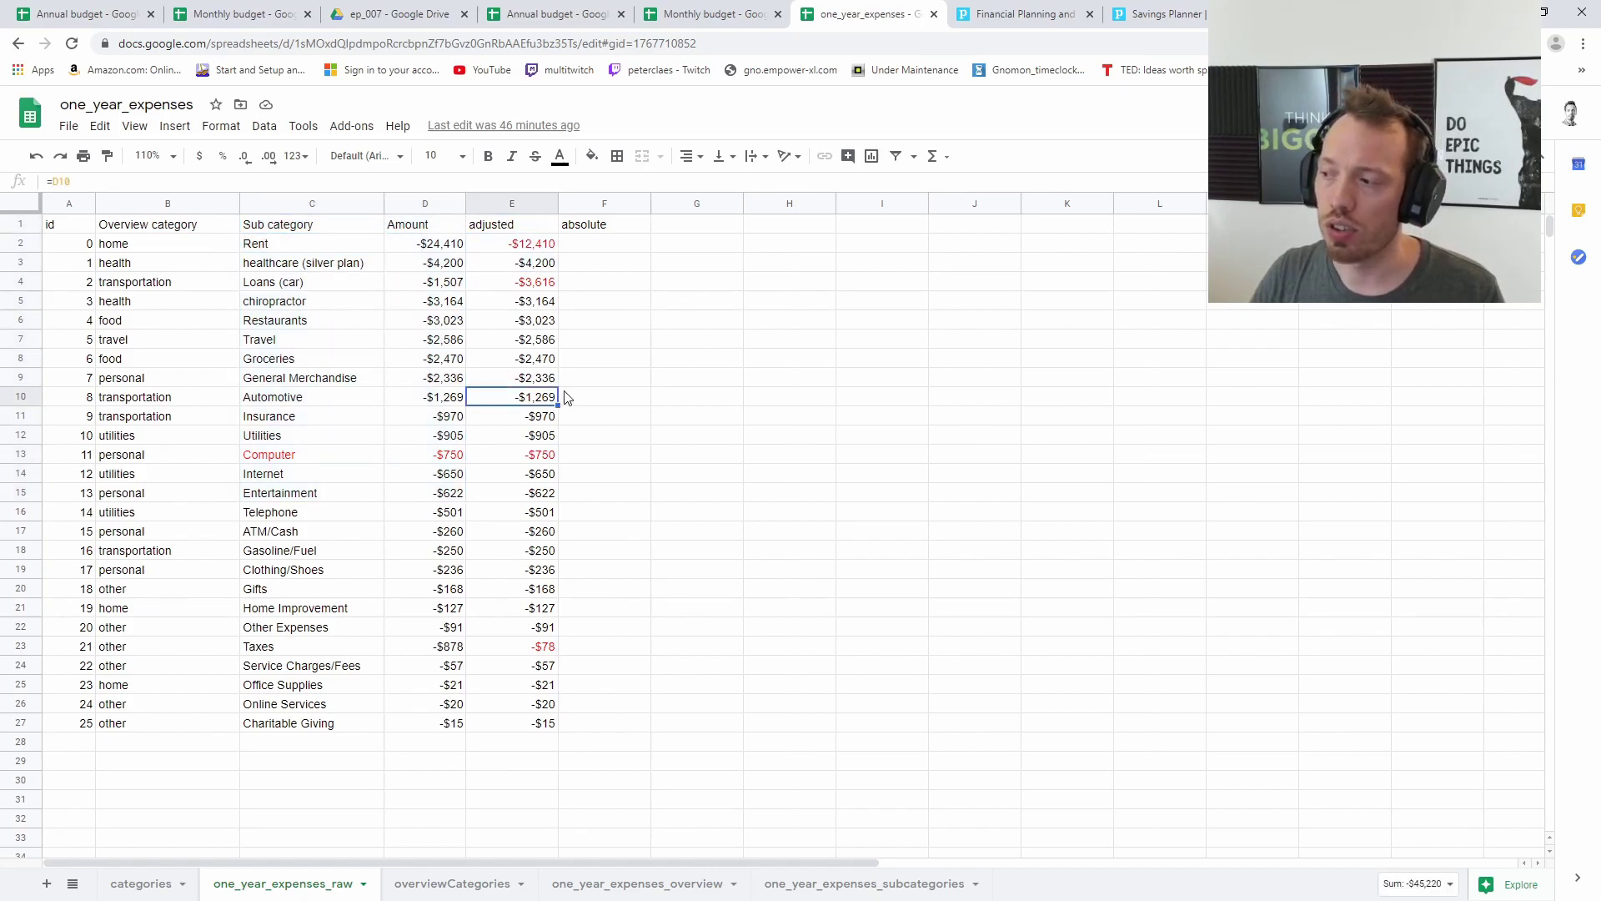
left_click(292, 251)
left_click(431, 250)
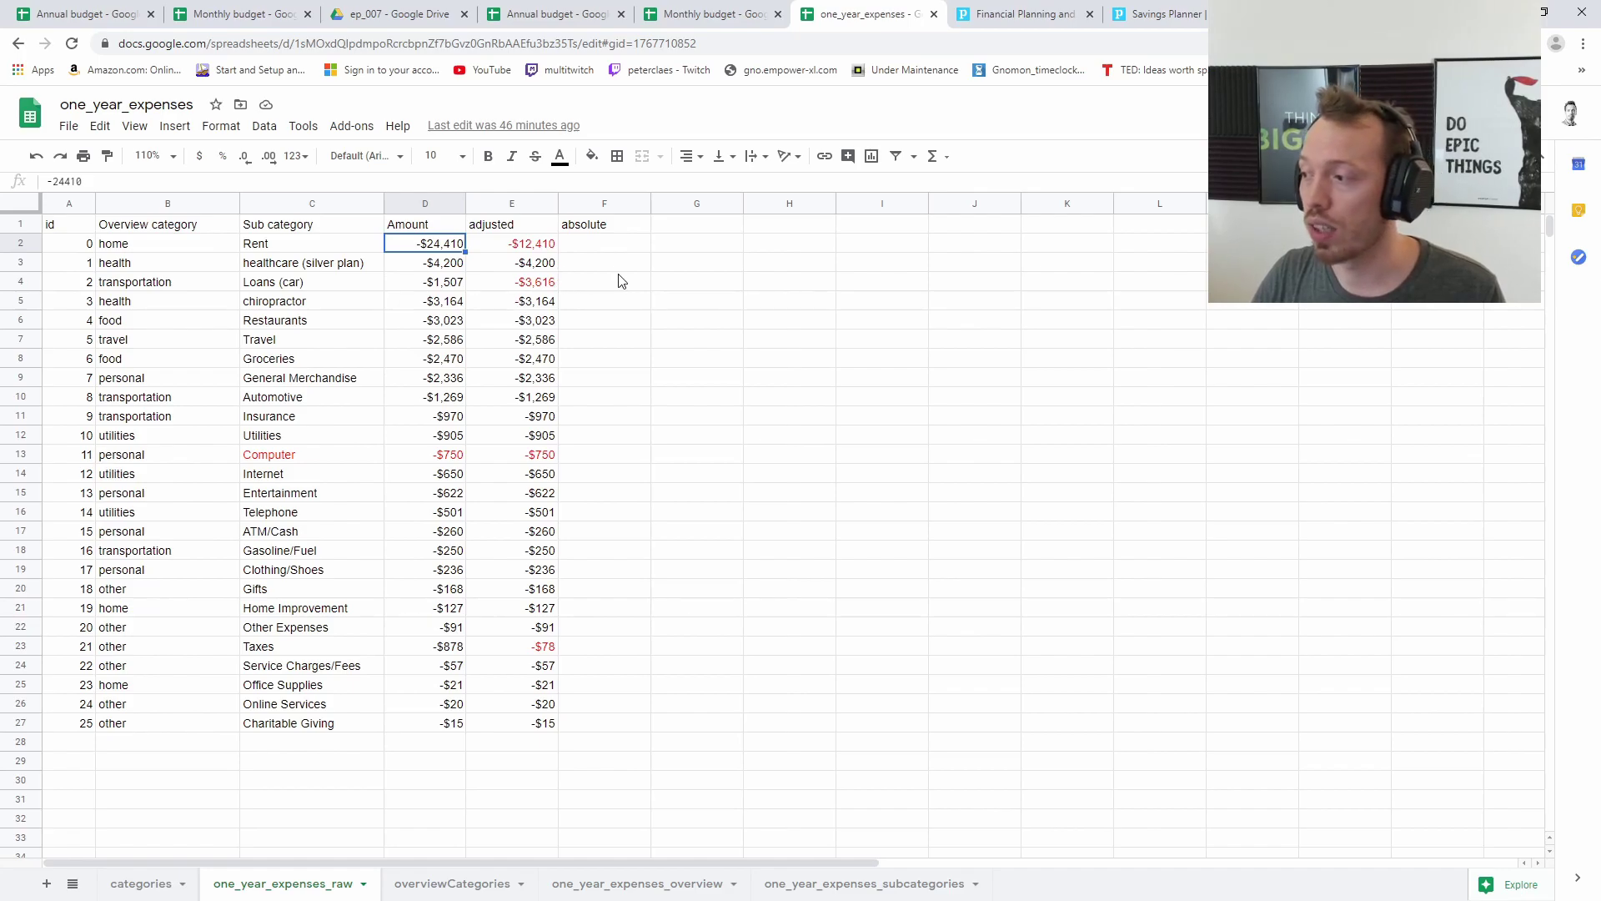
left_click(531, 248)
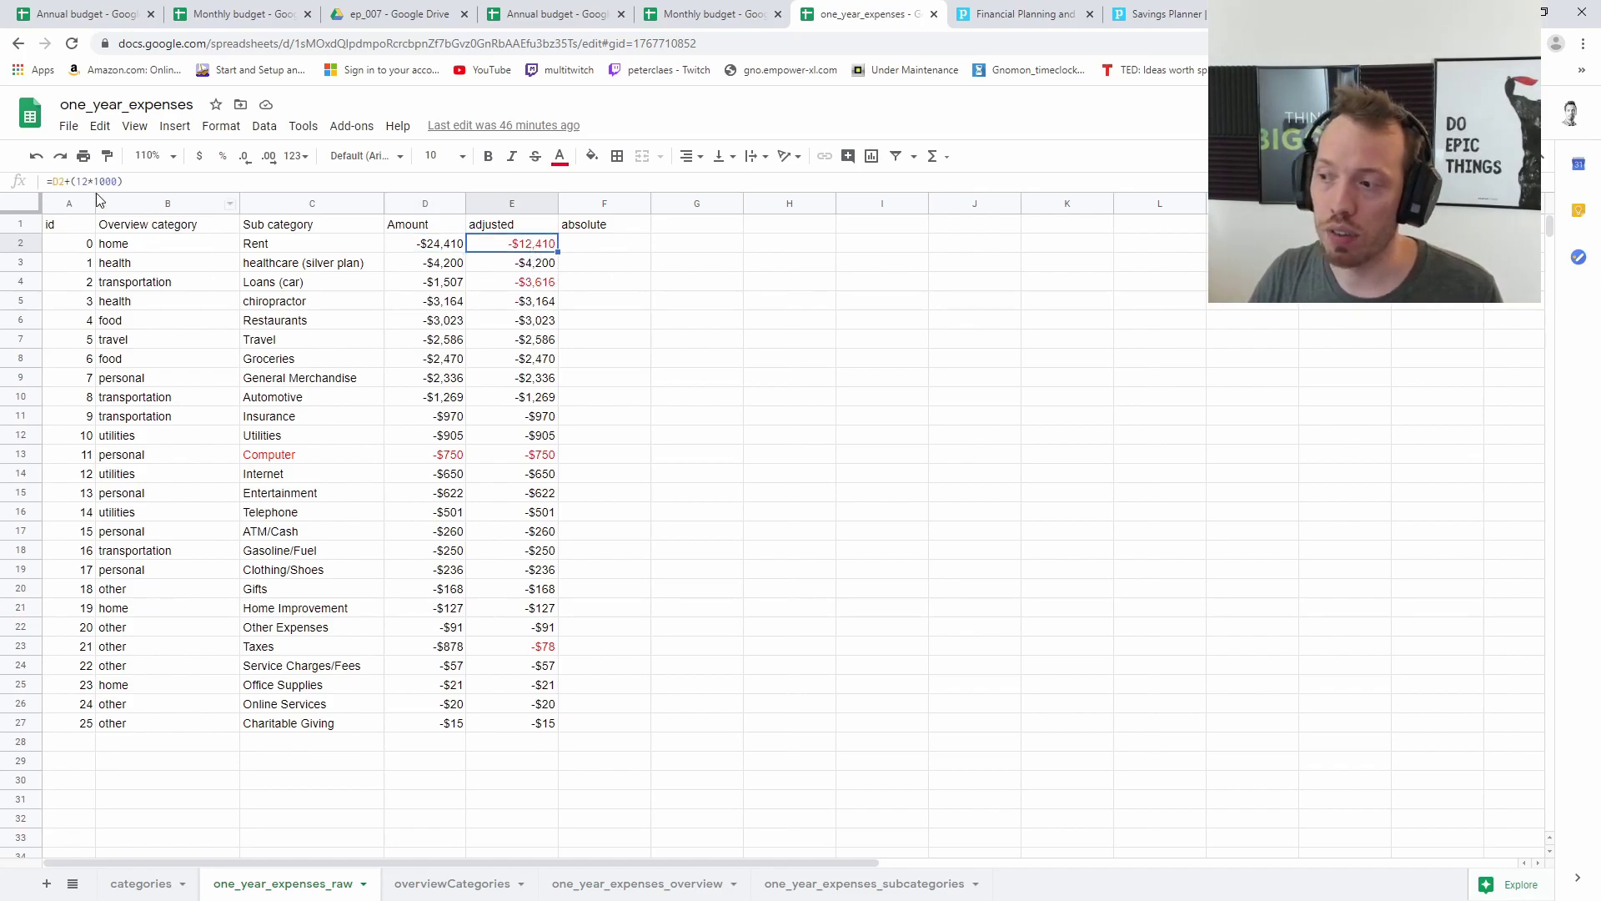
left_click_drag(70, 182, 140, 183)
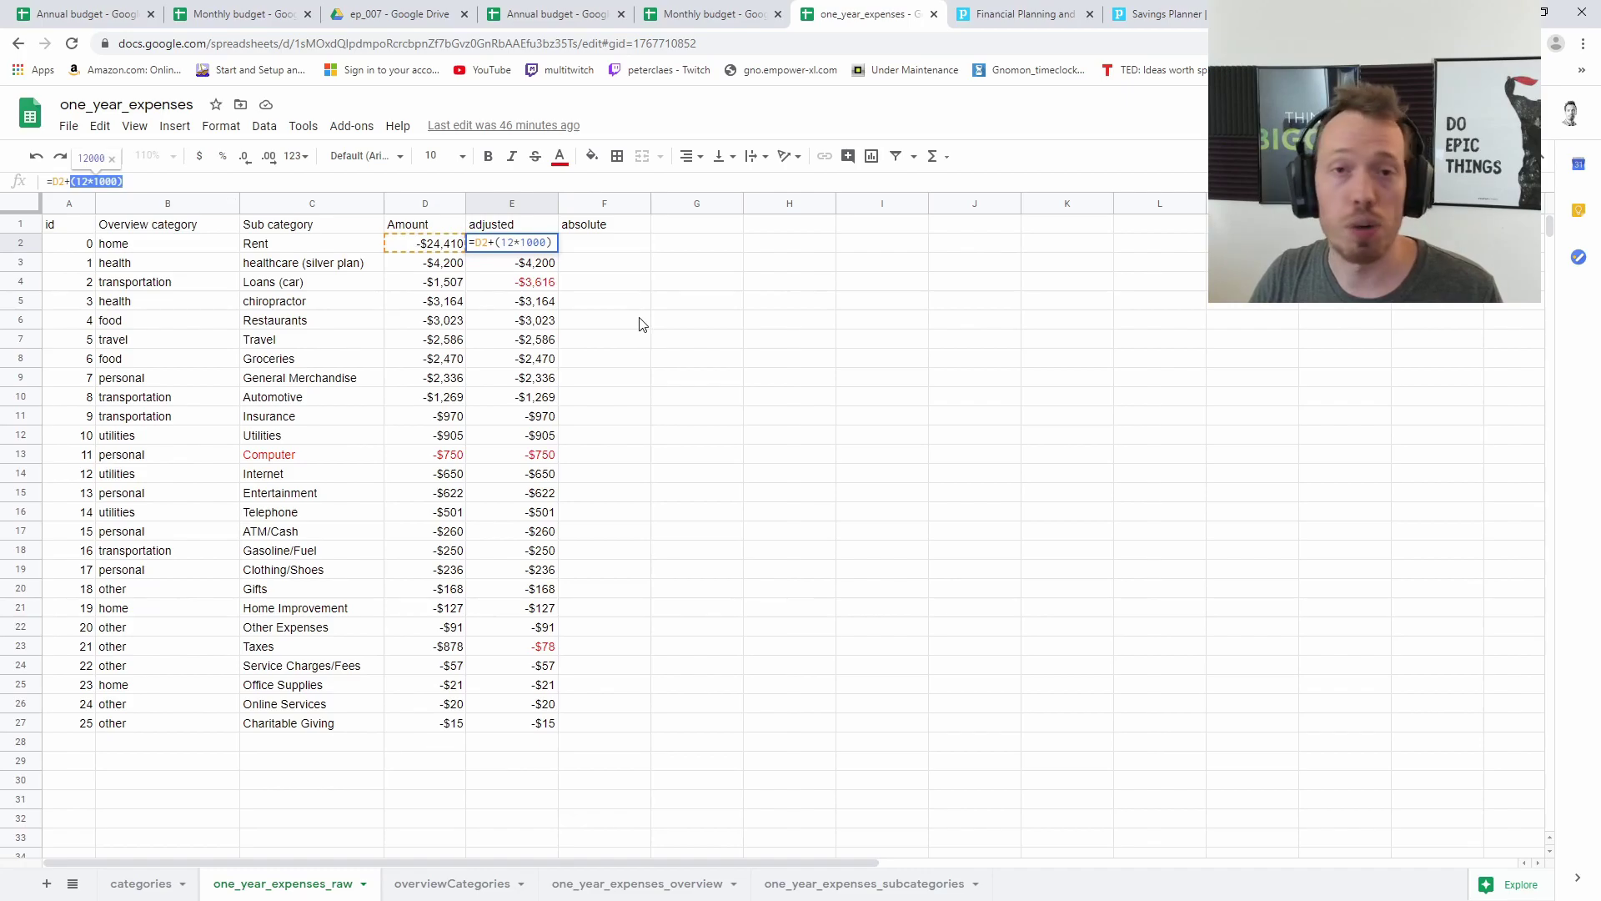
left_click(553, 268)
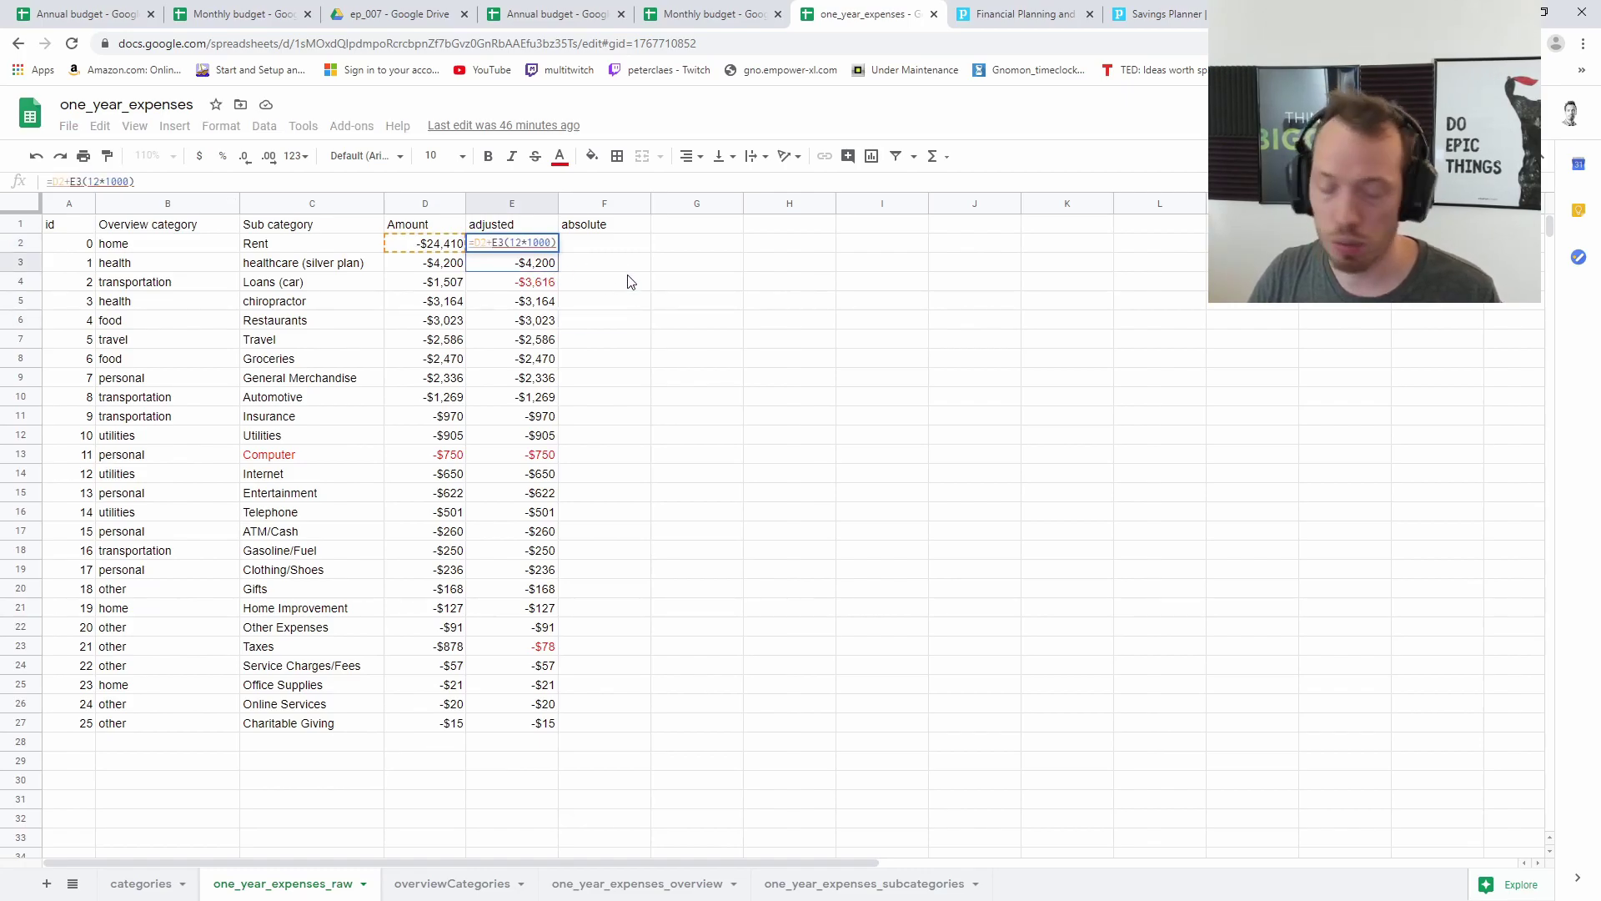
key("BackSpace")
key("BackSpace")
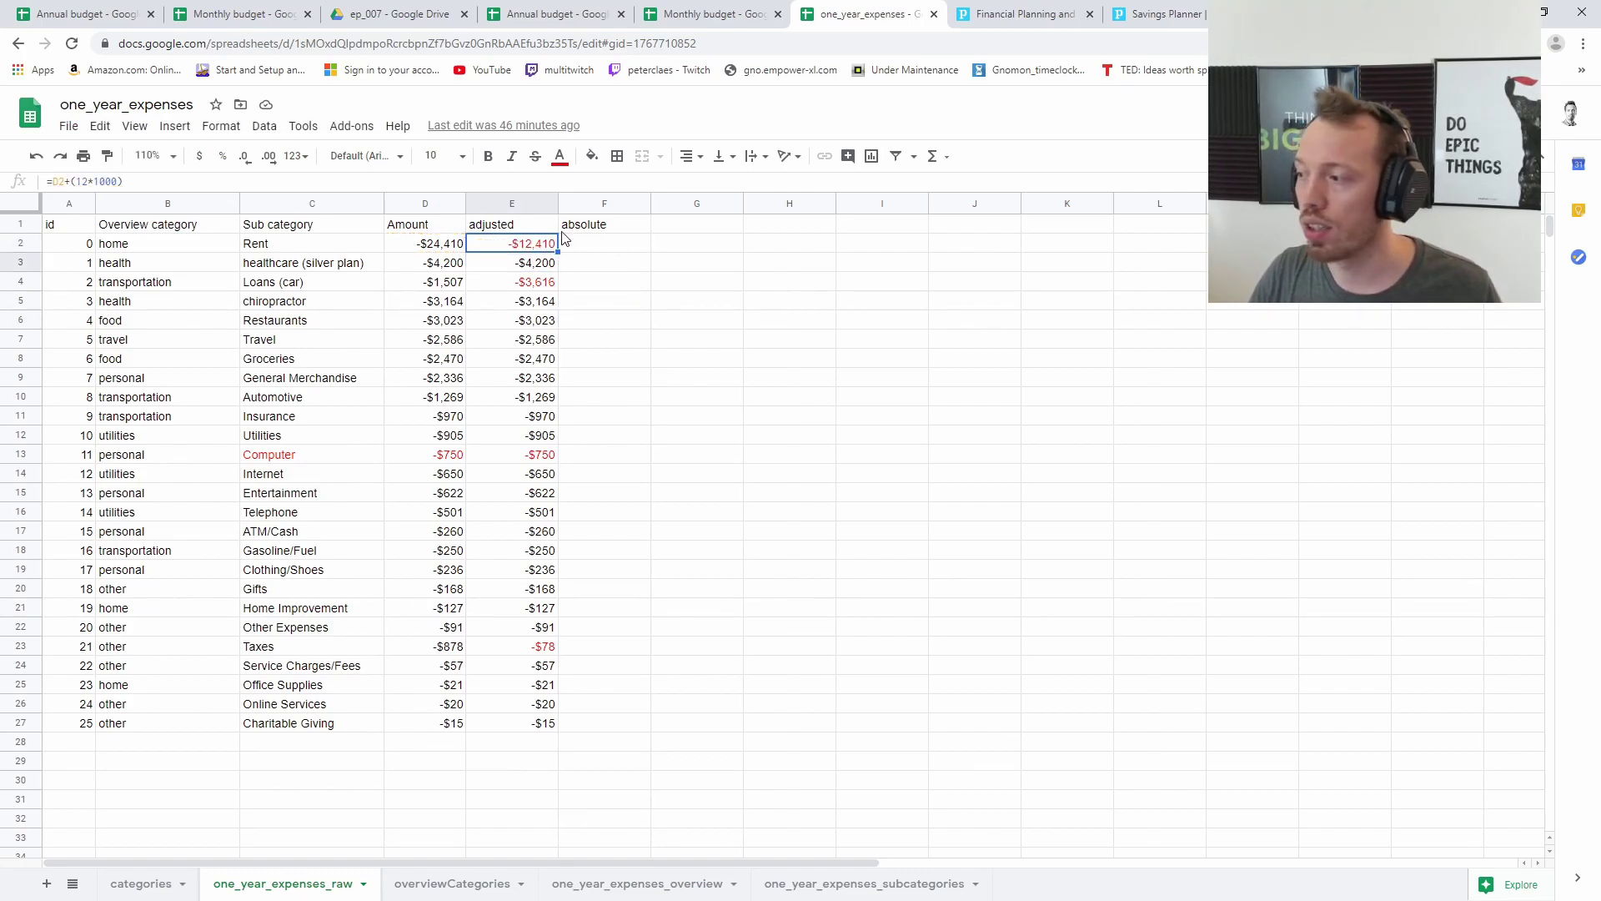
key("Return")
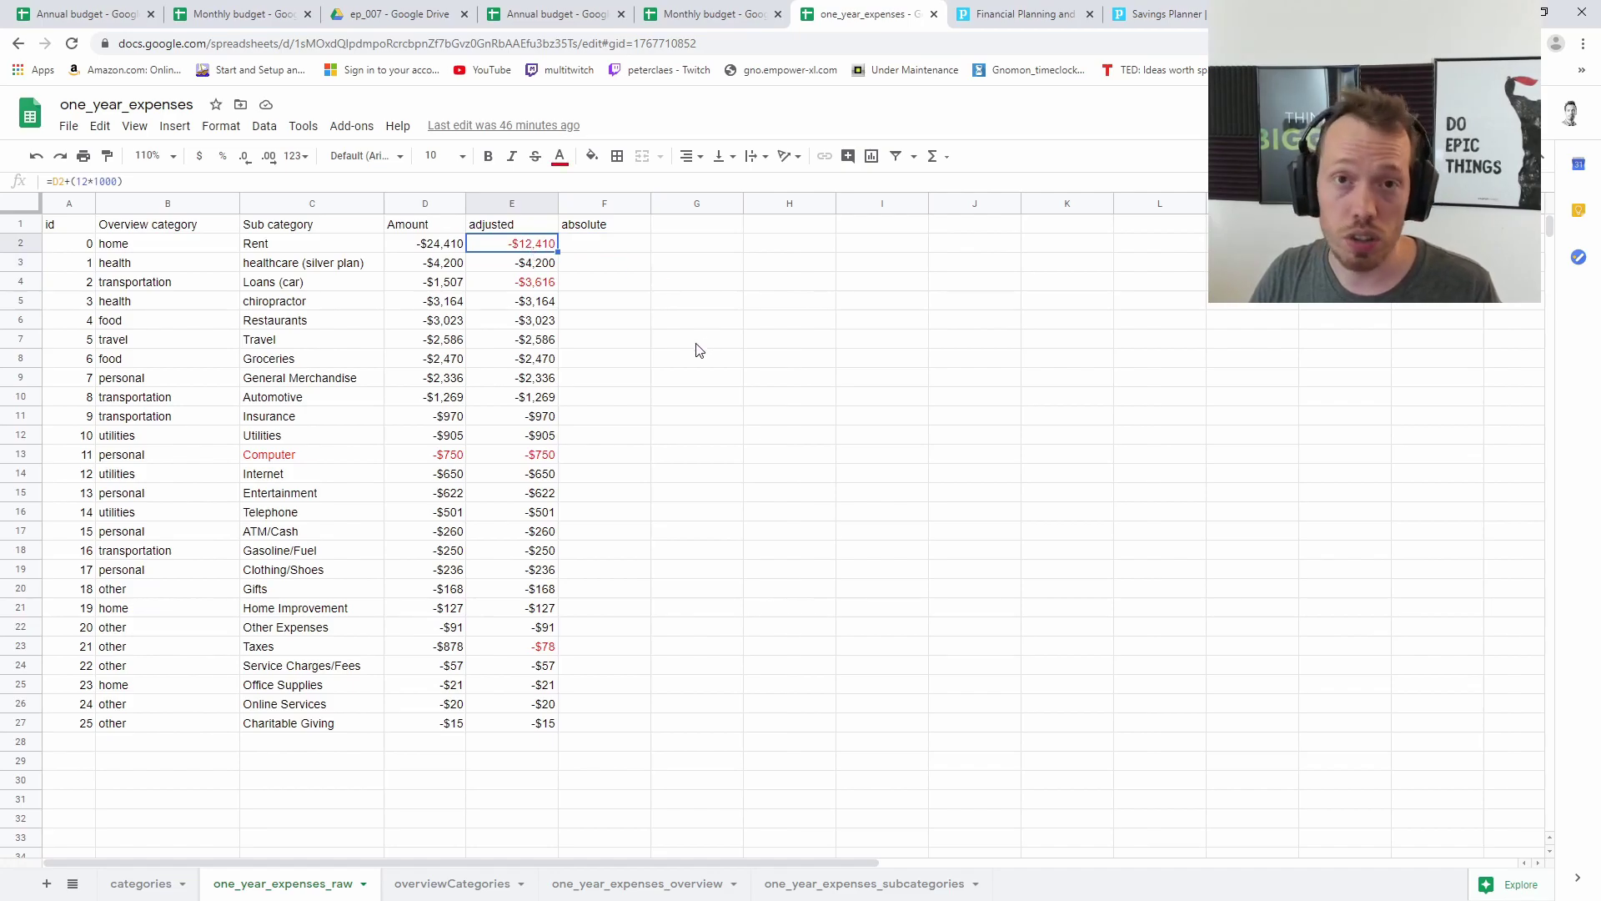
left_click_drag(534, 264, 546, 646)
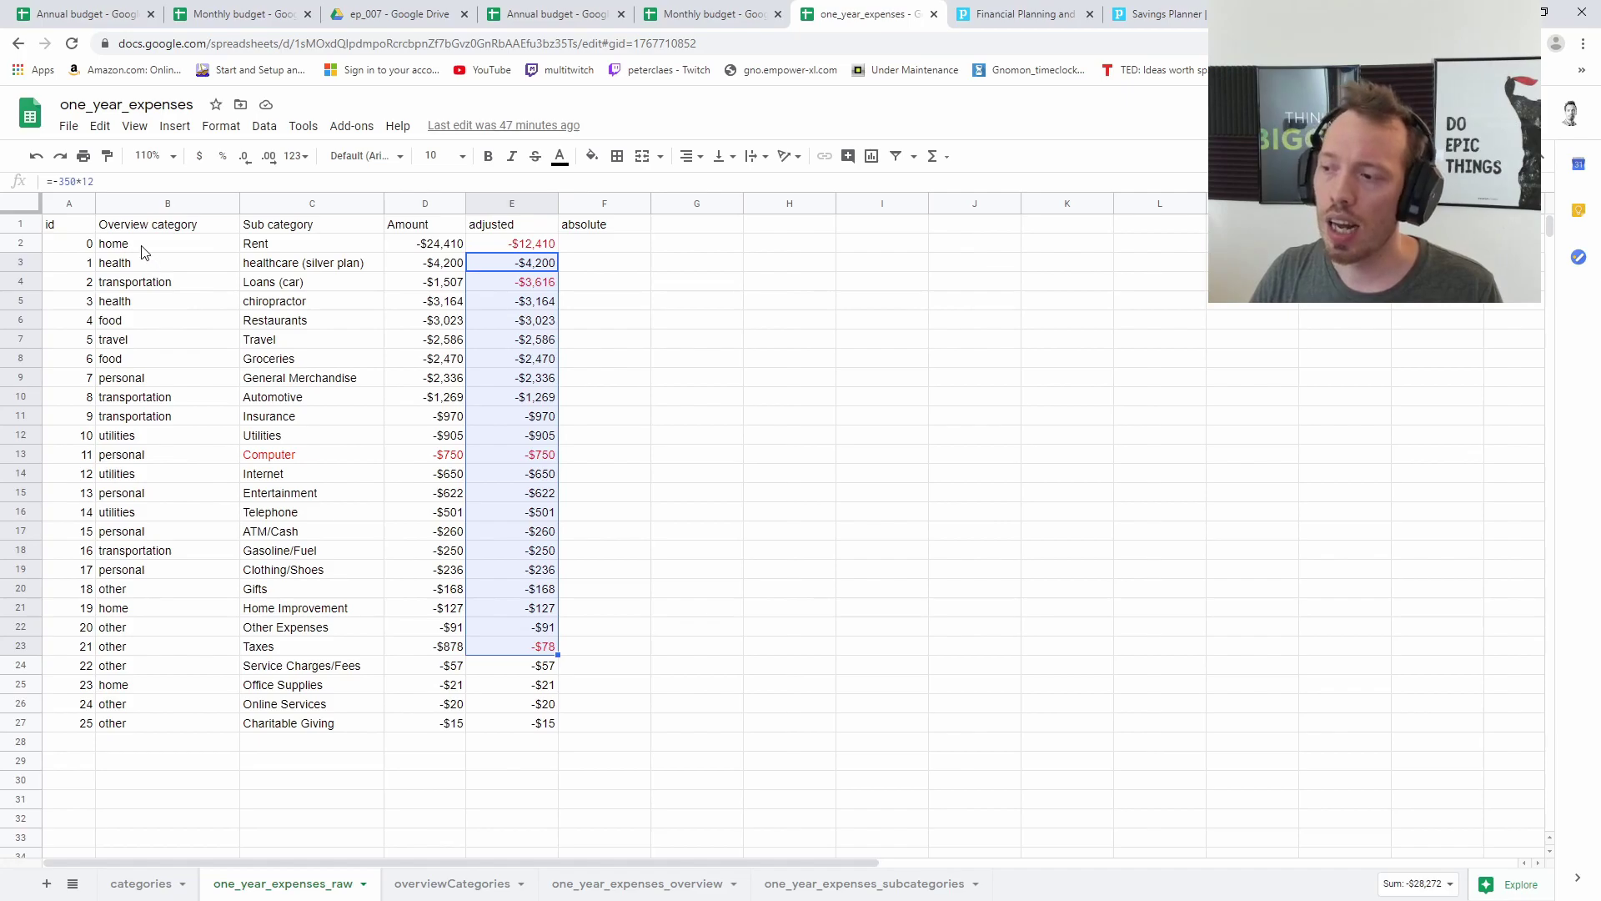
left_click_drag(154, 246, 158, 265)
left_click(162, 227)
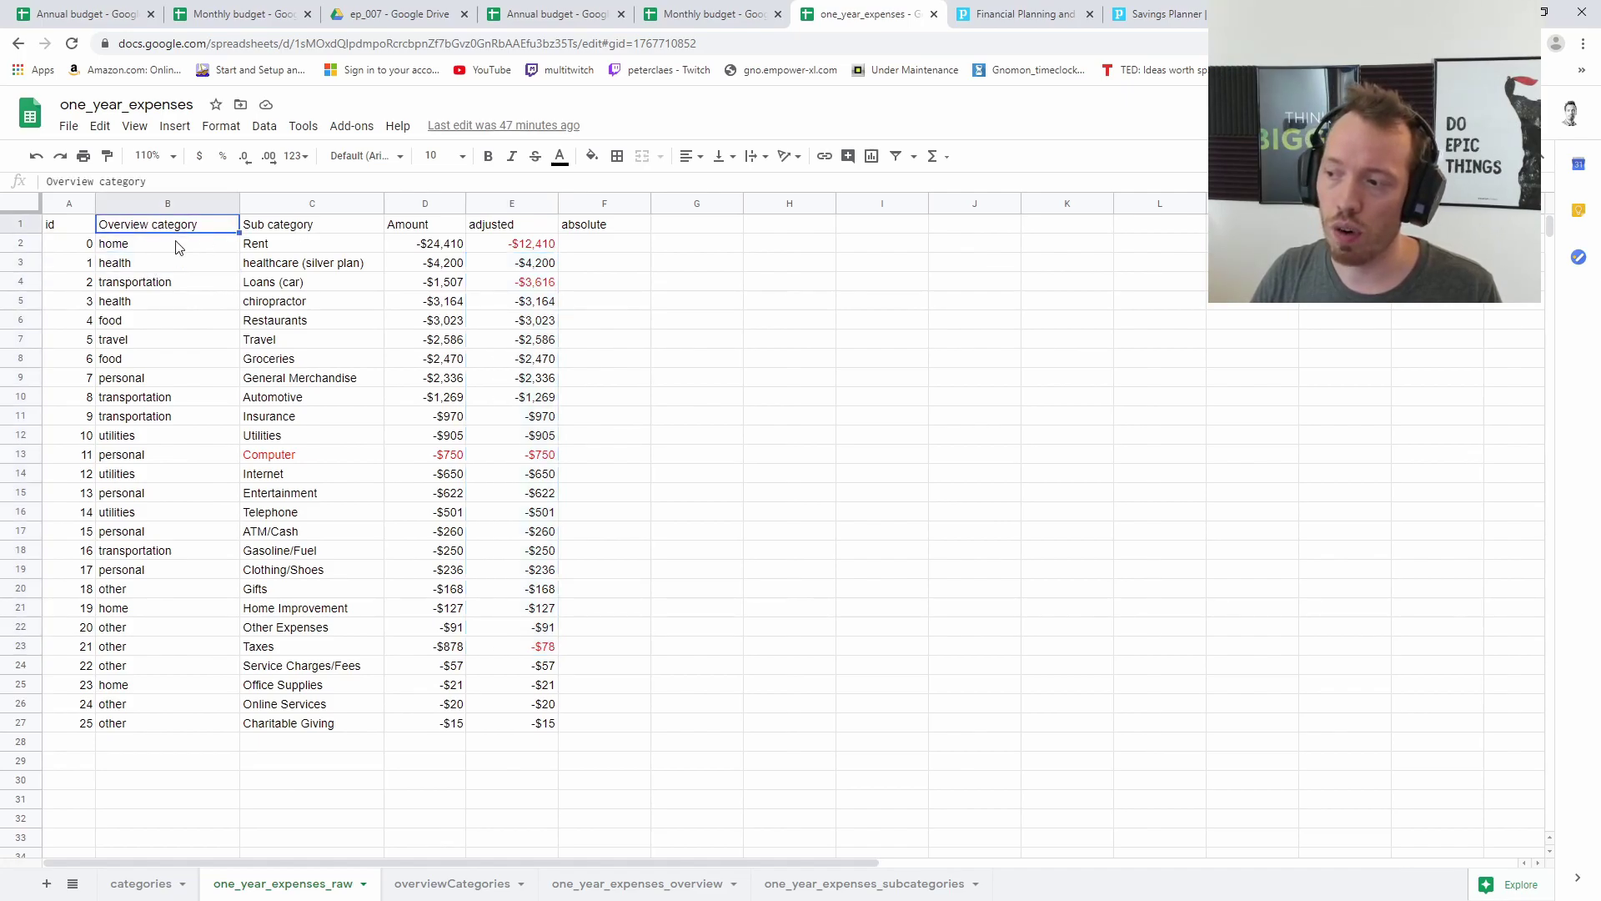
left_click(342, 227)
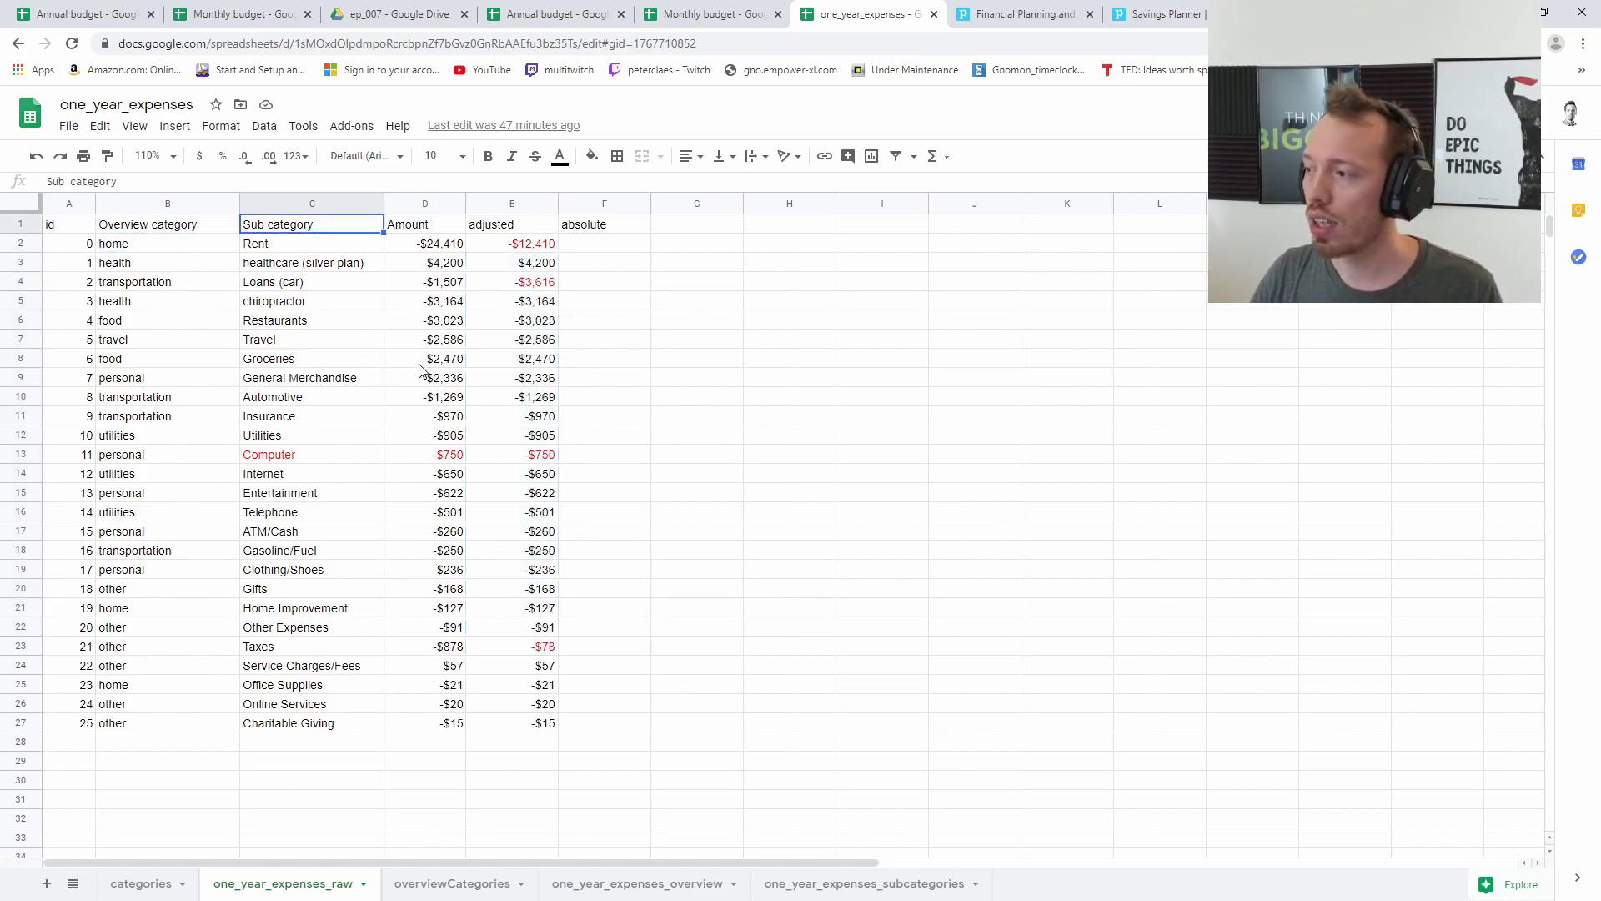
On overviewCategories, inspect the -1*SUMIF total formulas for home, health and transportation.
left_click(461, 885)
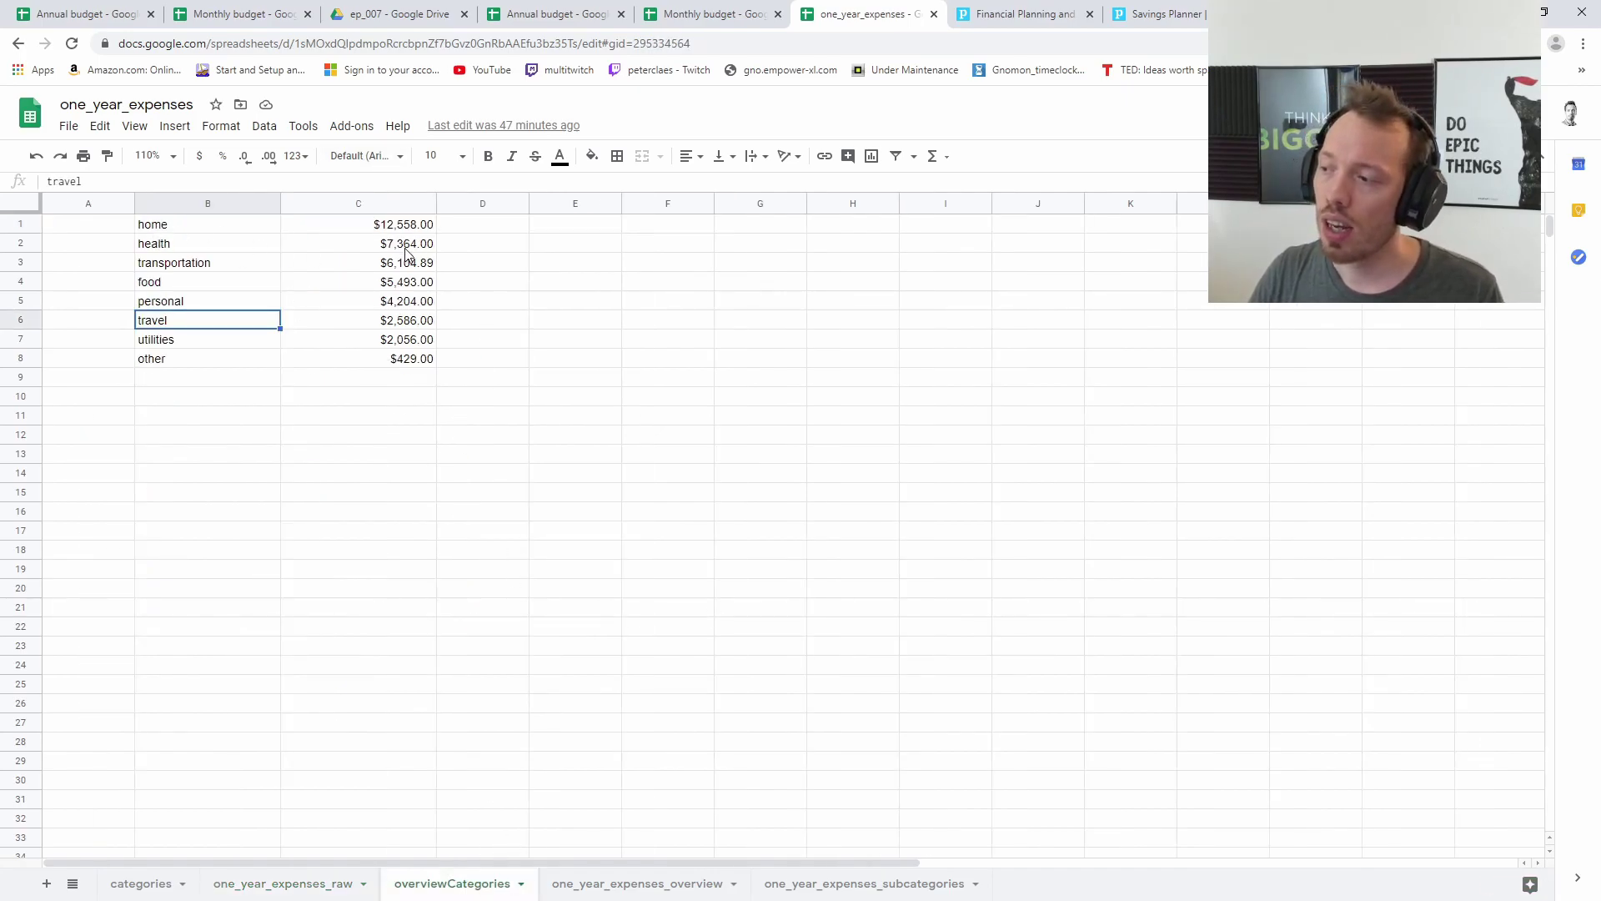
left_click(363, 230)
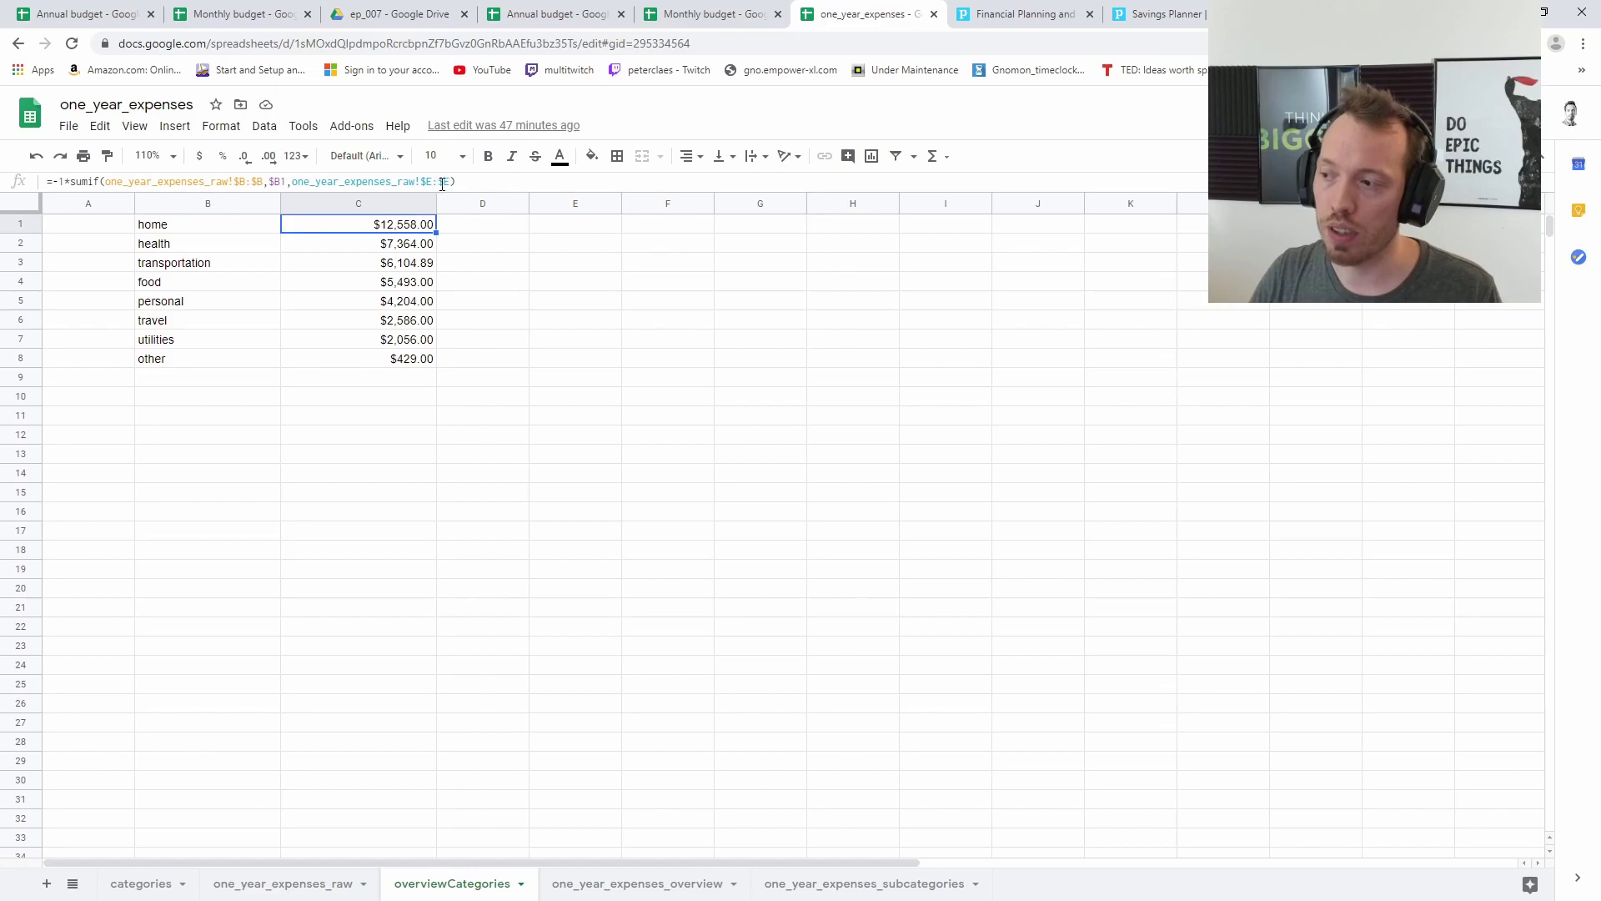
left_click(503, 181)
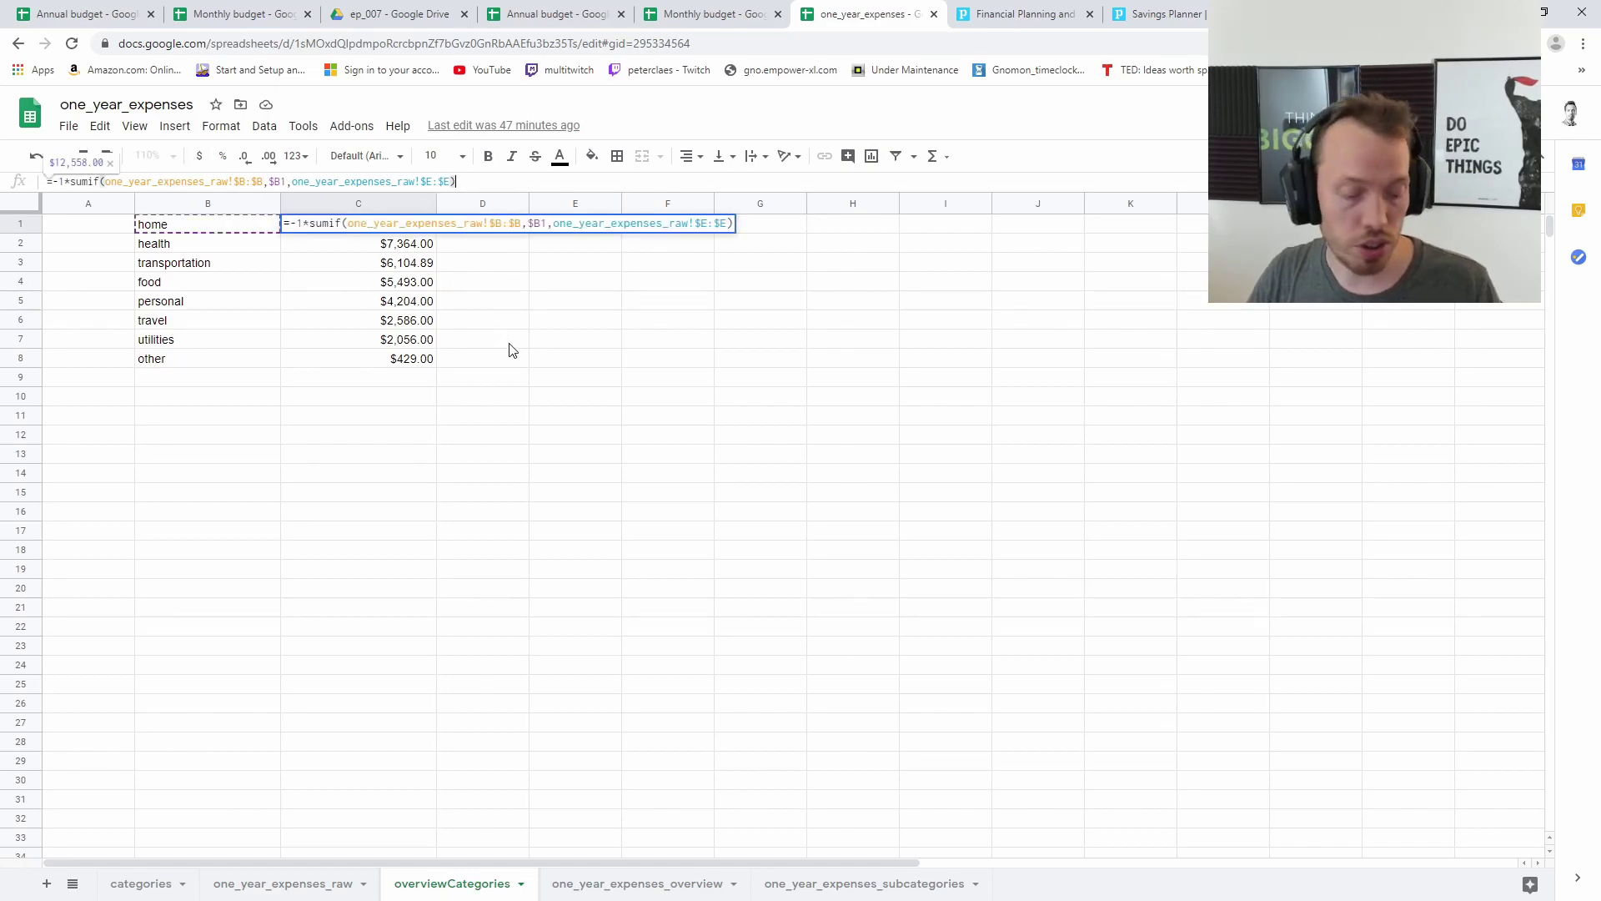
key("Escape")
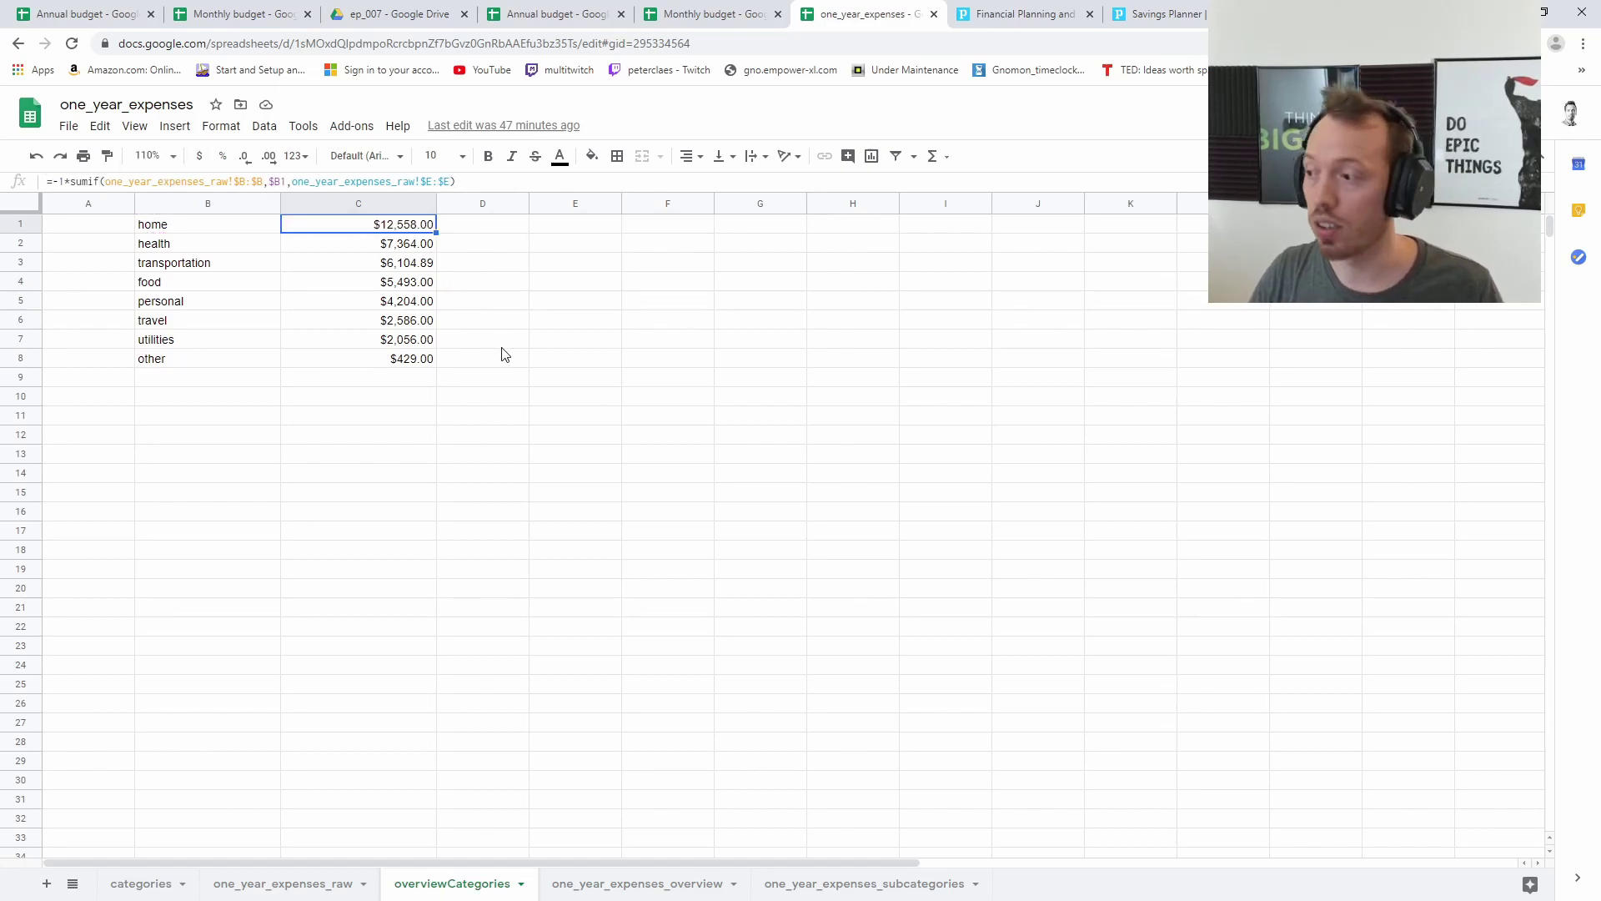
left_click(268, 265)
left_click(233, 233)
left_click(397, 229)
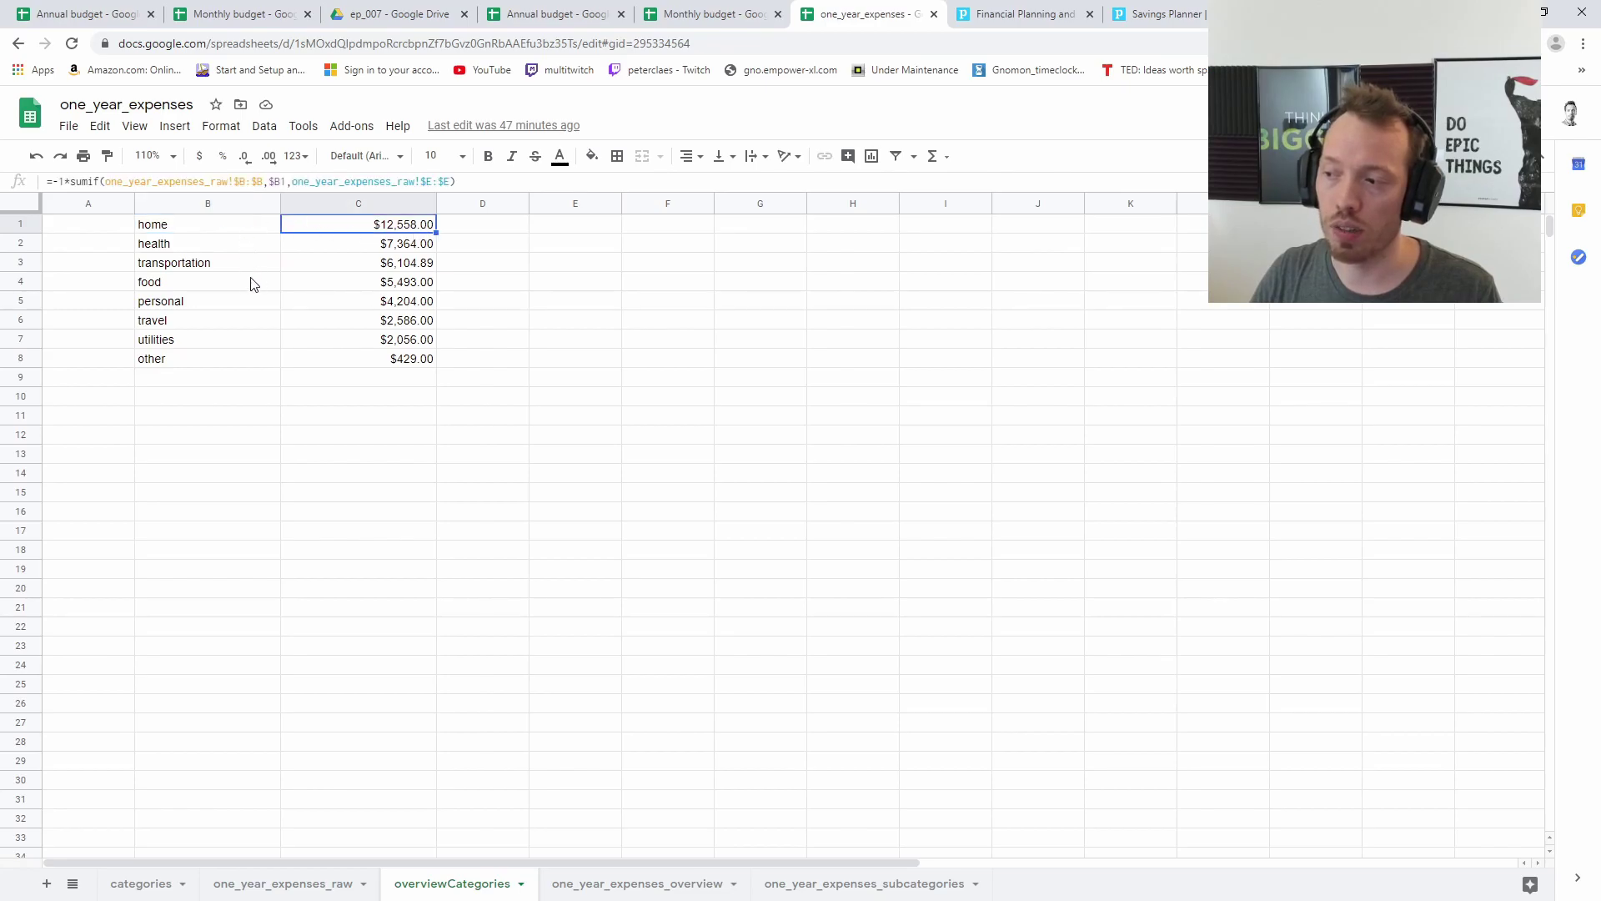
left_click(366, 250)
left_click(370, 262)
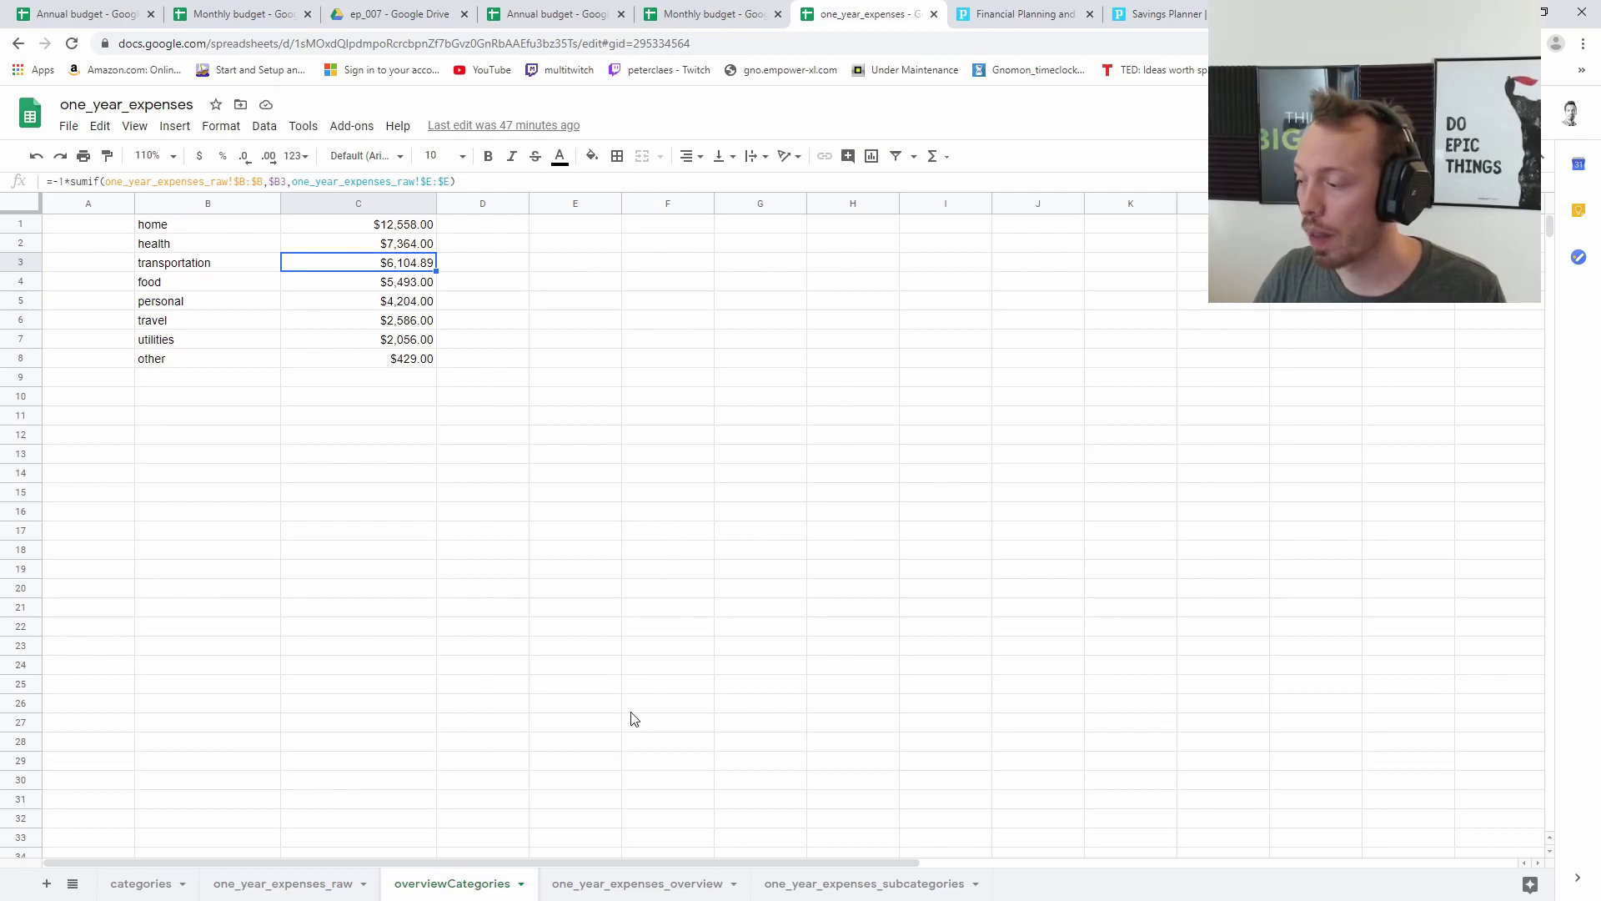
Show the one_year_expenses_overview sheet with its $40,794.89 yearly total and monthly donut chart.
left_click(670, 886)
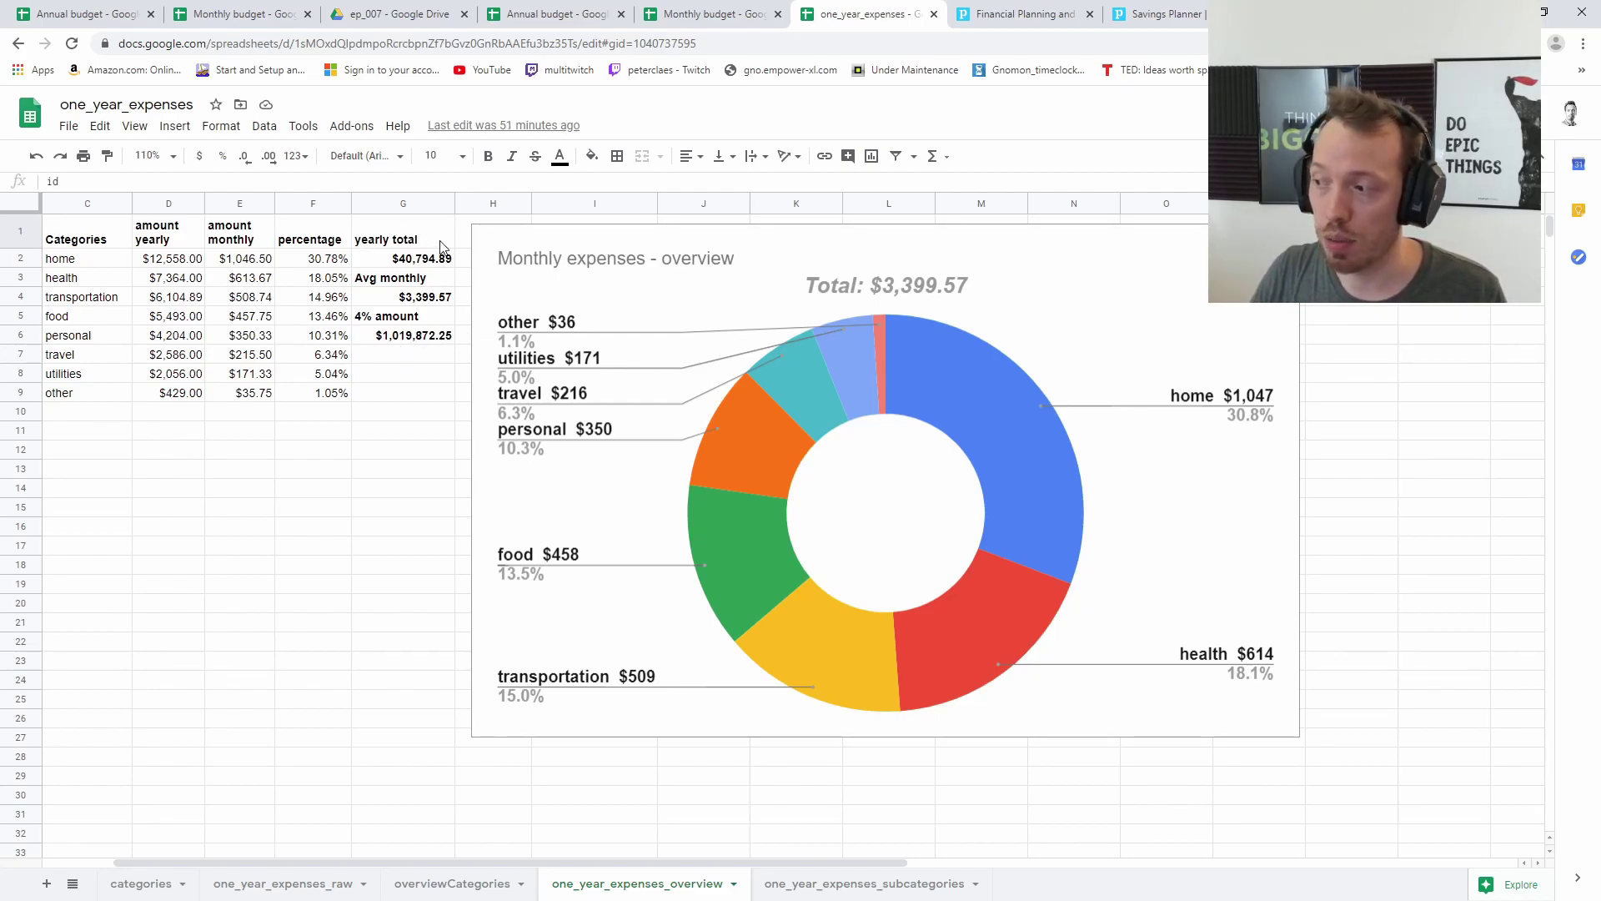
Check the 4% amount and yearly total formulas, then go to the one_year_expenses_subcategories sheet.
left_click(377, 342)
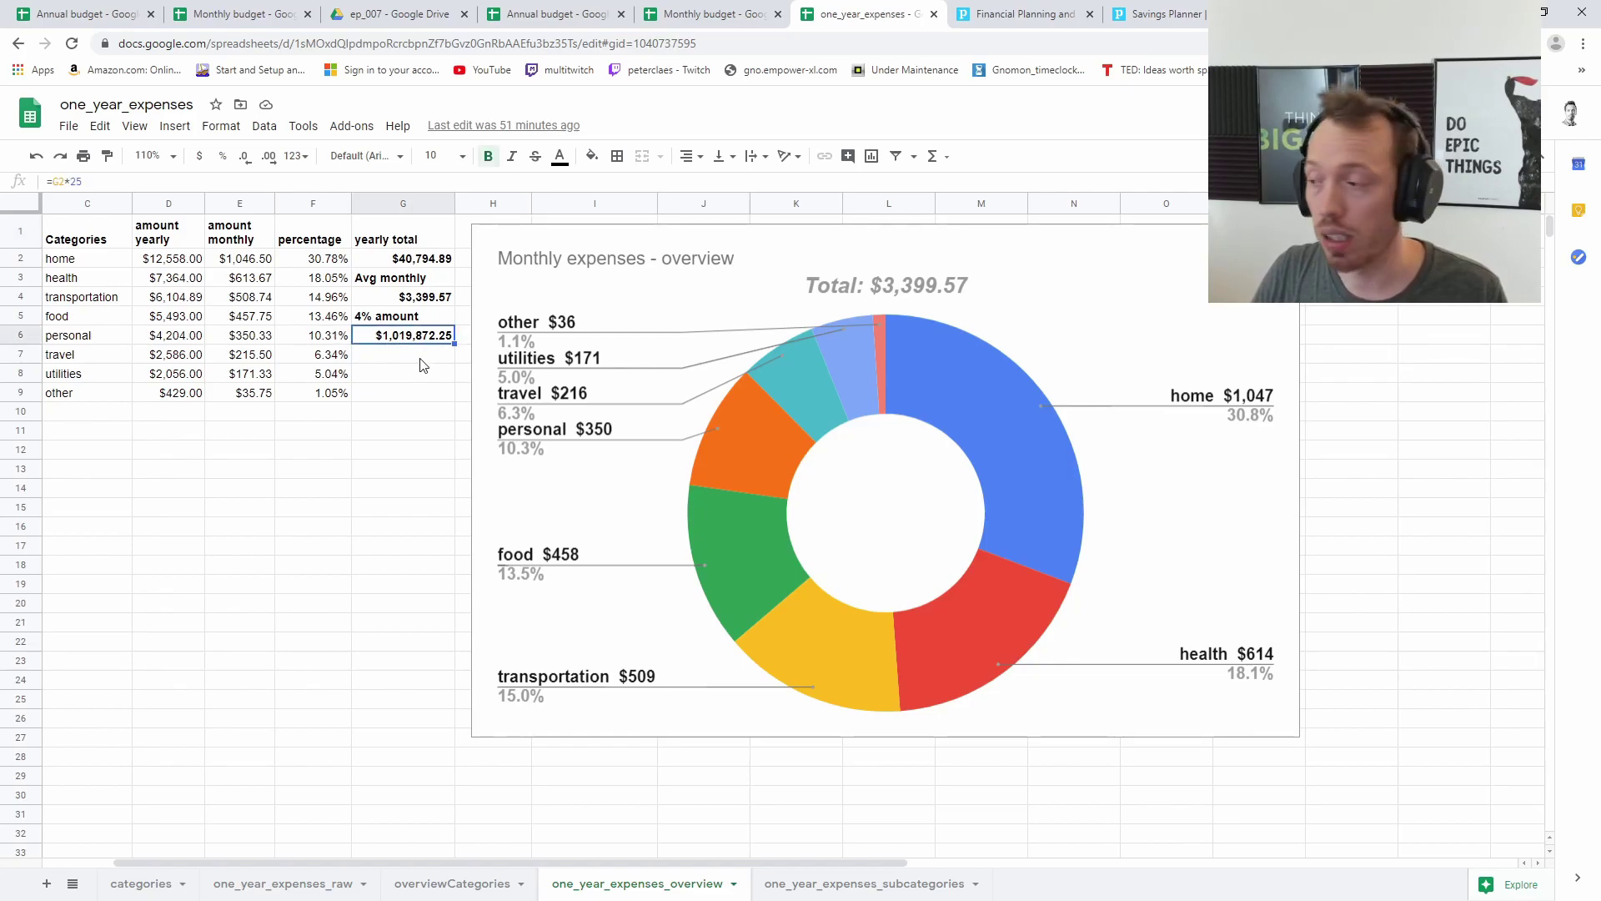
left_click(380, 263)
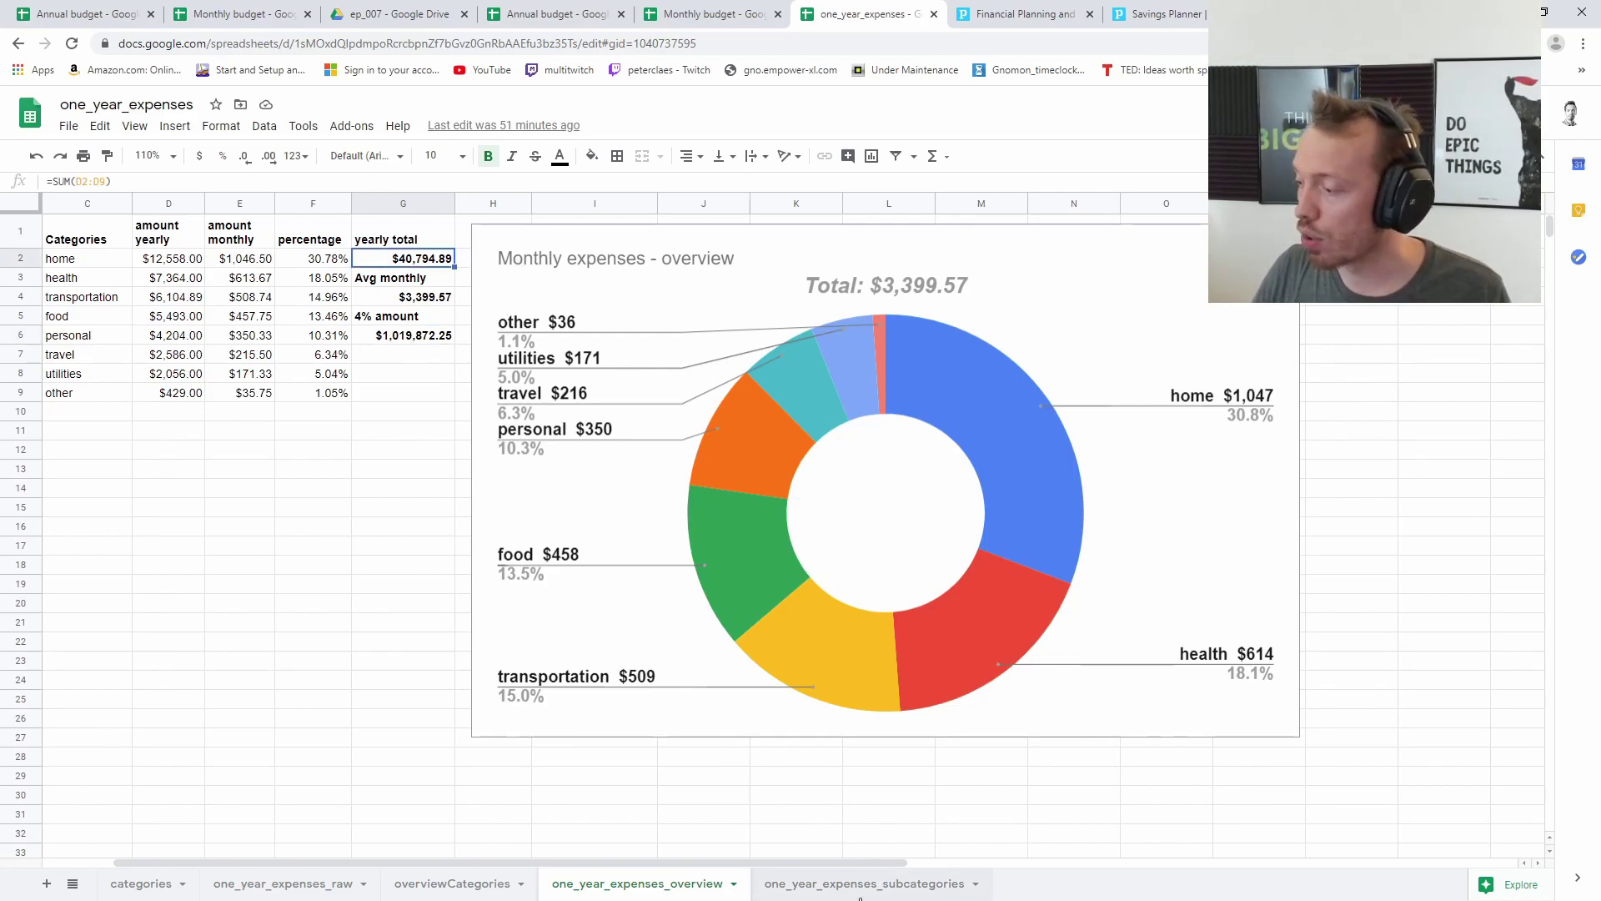
left_click(874, 890)
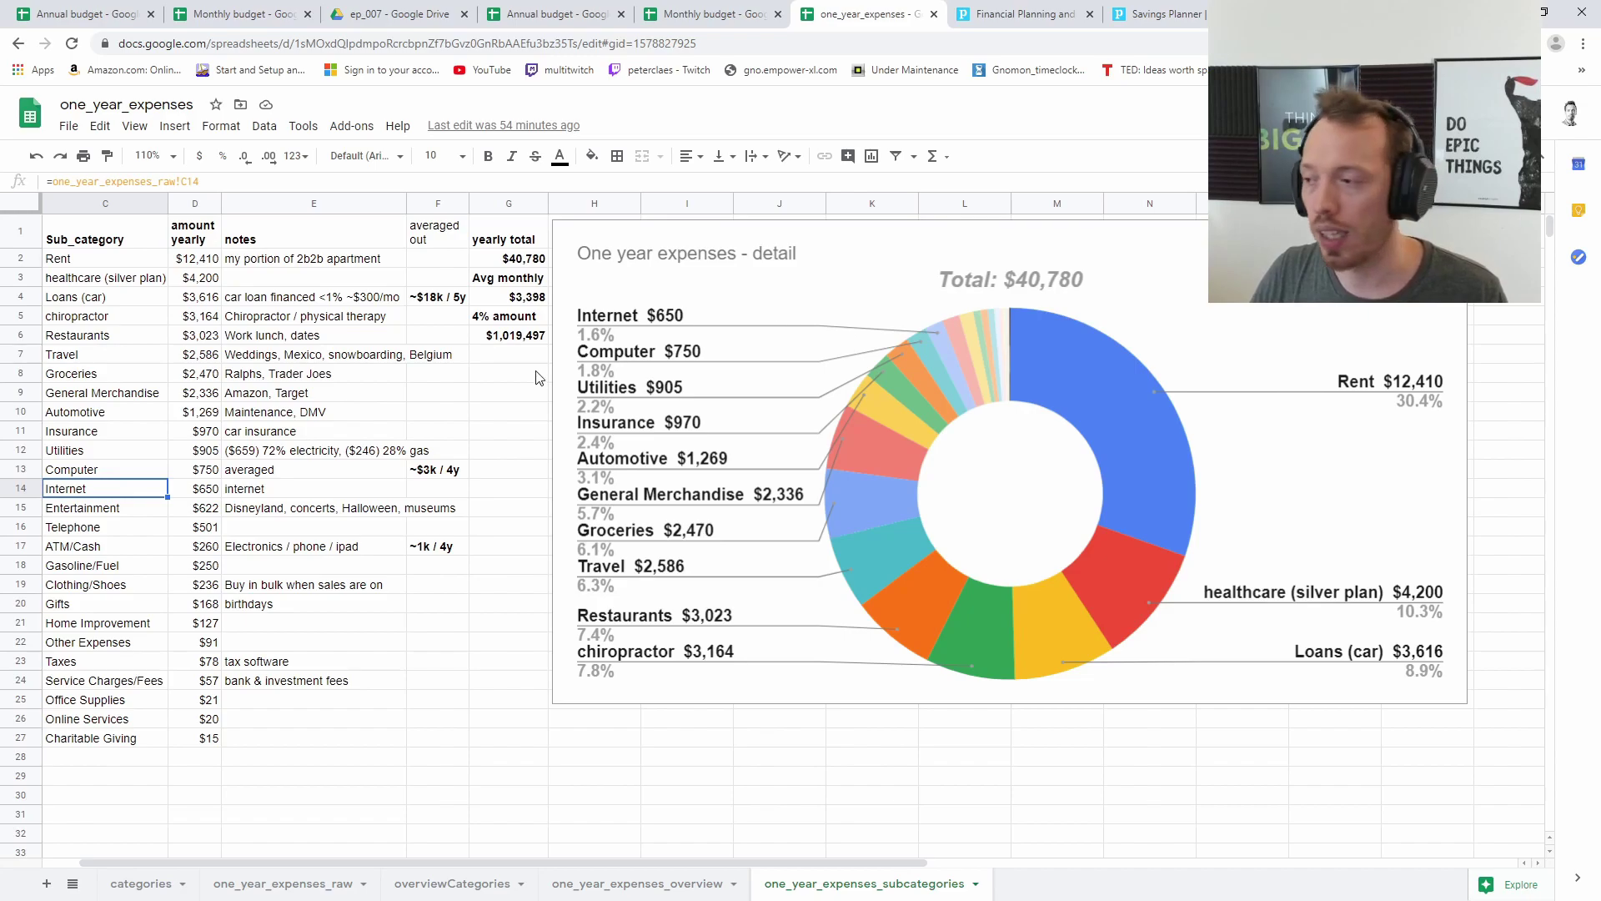
mouse_move(139, 251)
left_mouse_down()
mouse_move(233, 279)
mouse_move(222, 433)
left_mouse_up()
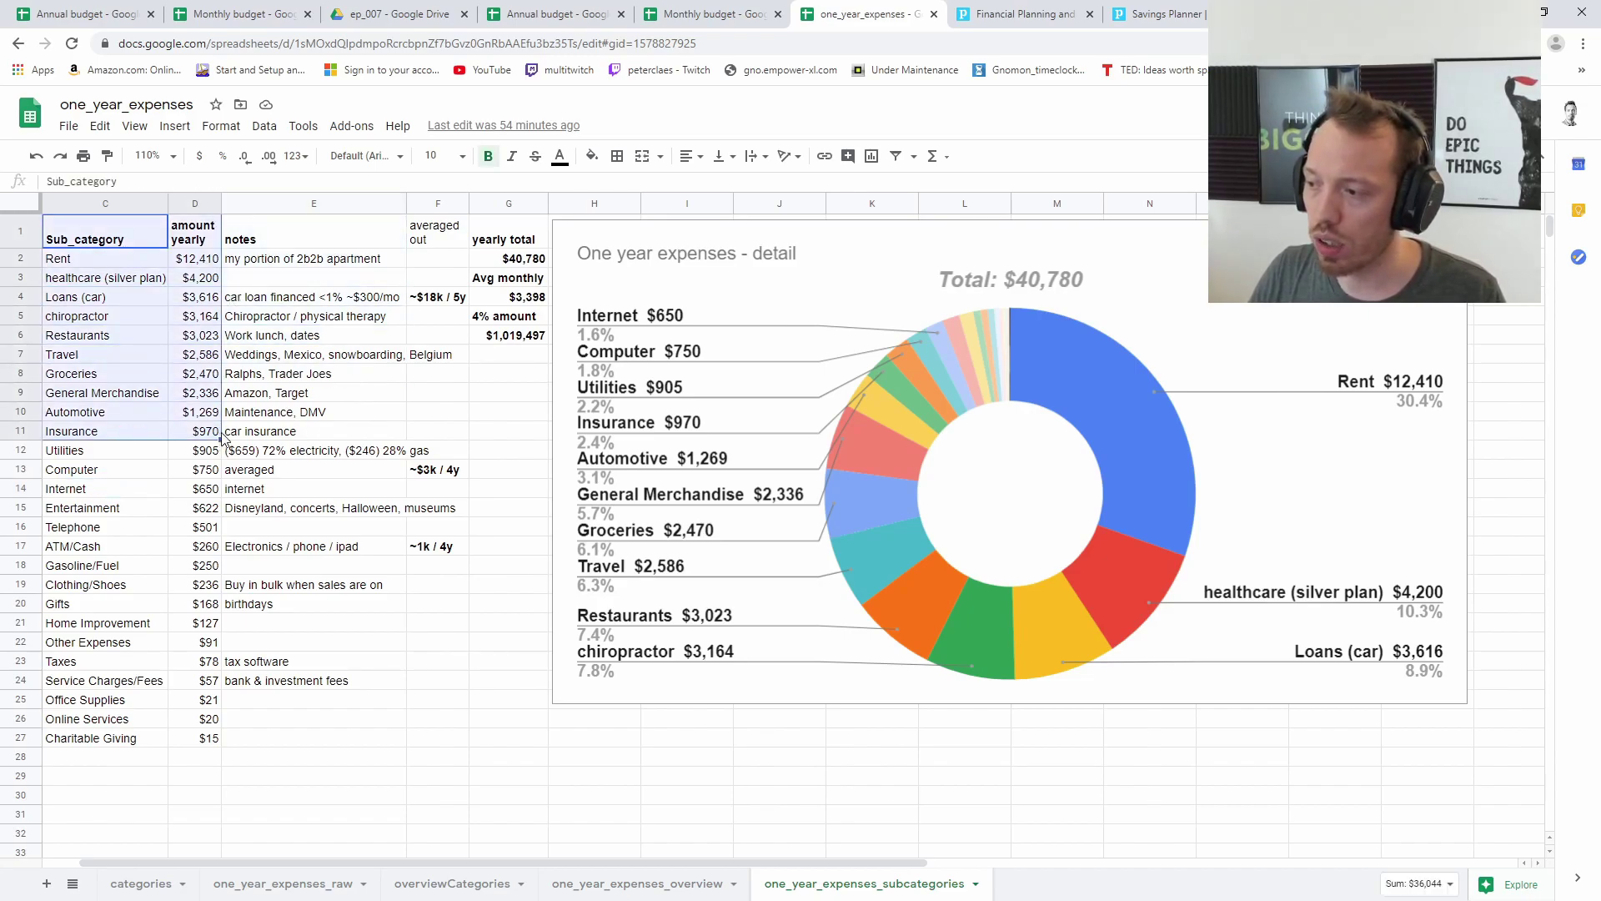
left_click(338, 432)
left_click(84, 265)
left_click(196, 259)
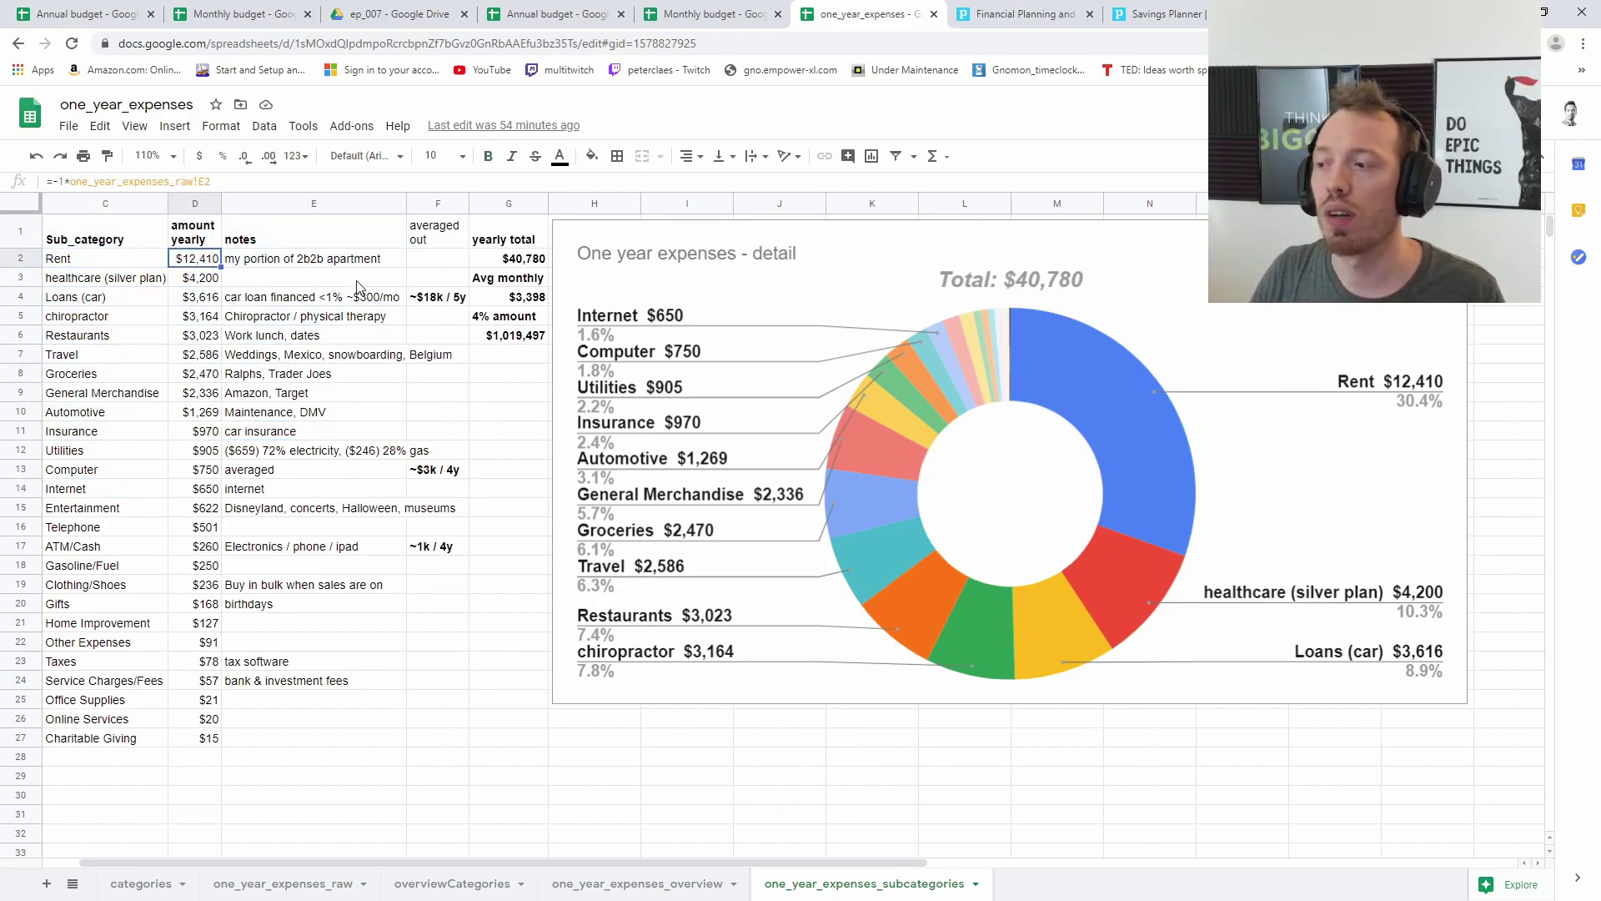
left_click(297, 265)
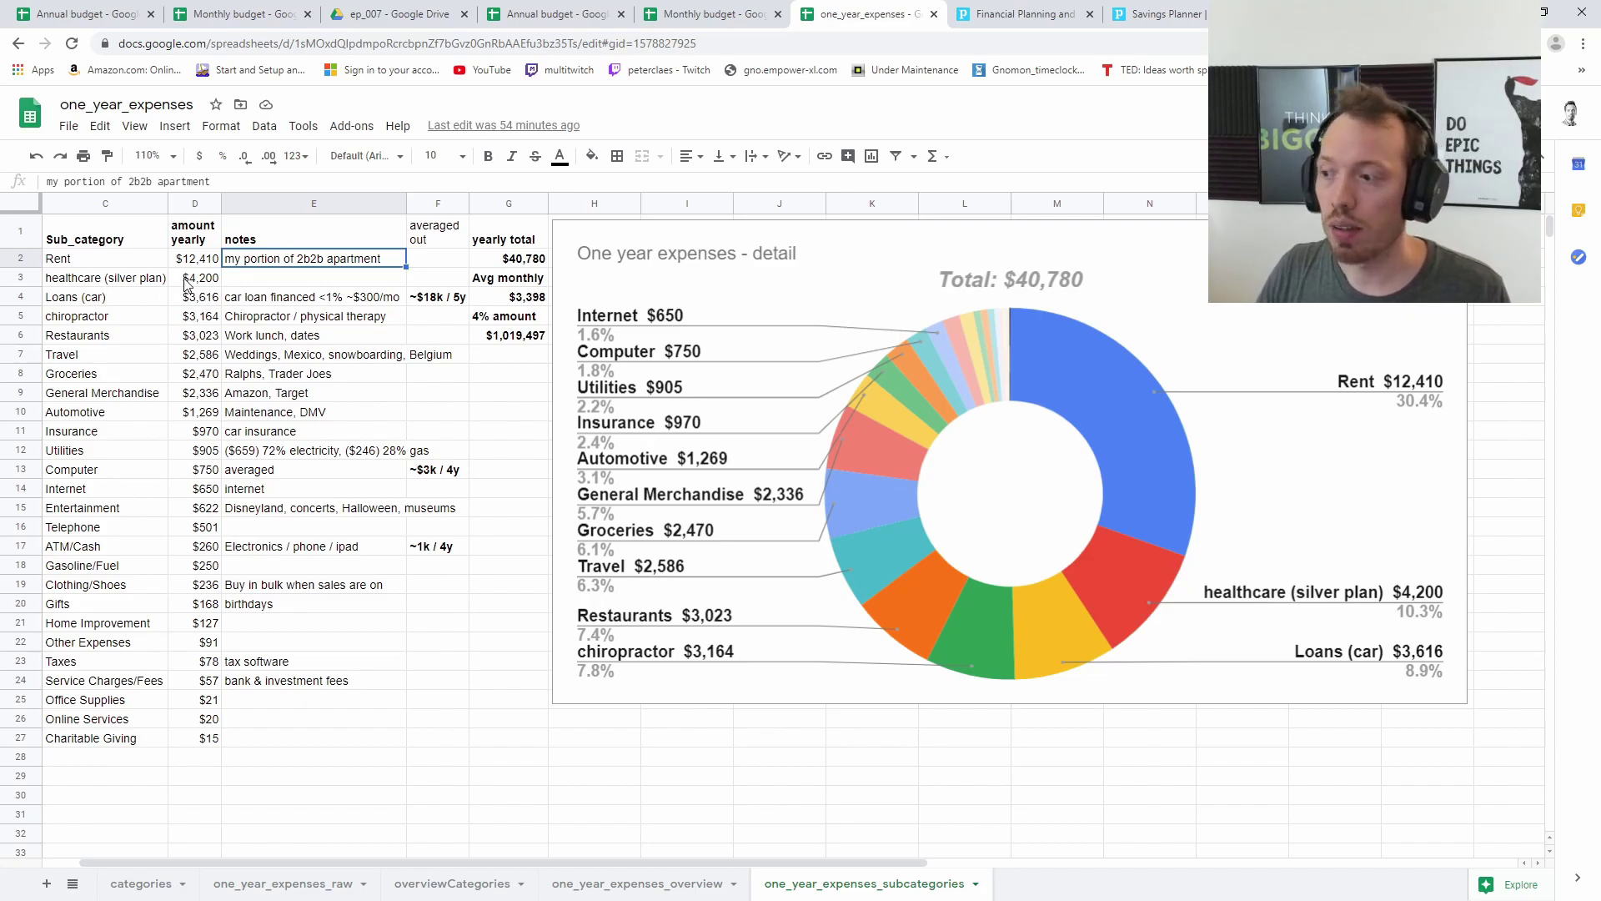
left_click_drag(159, 287, 200, 284)
left_click(265, 325)
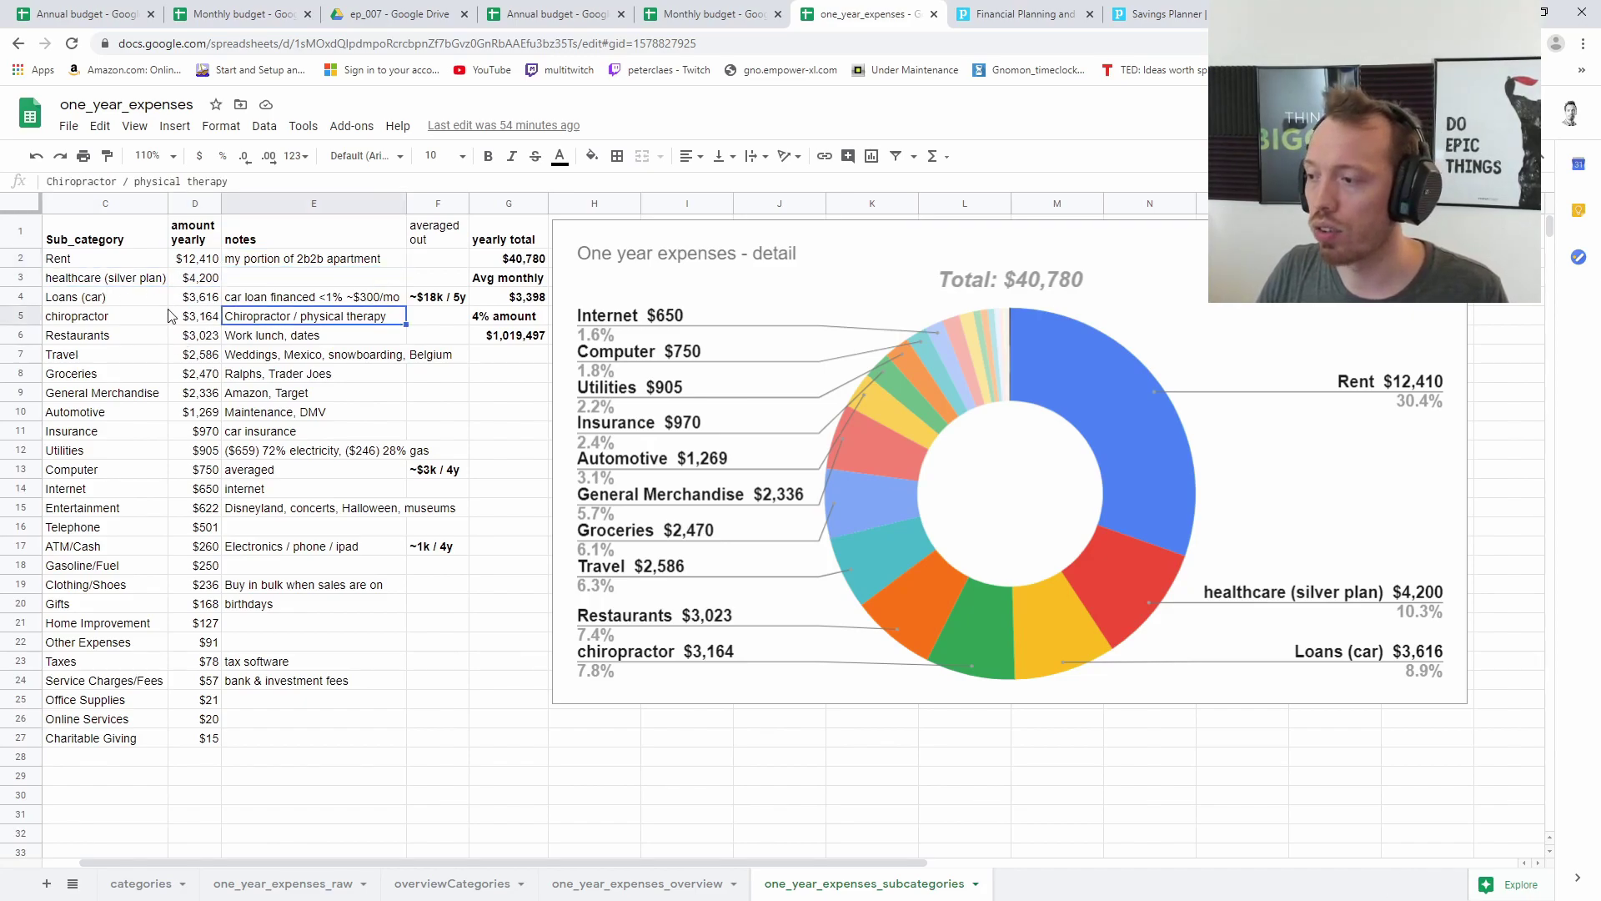
left_click(210, 278)
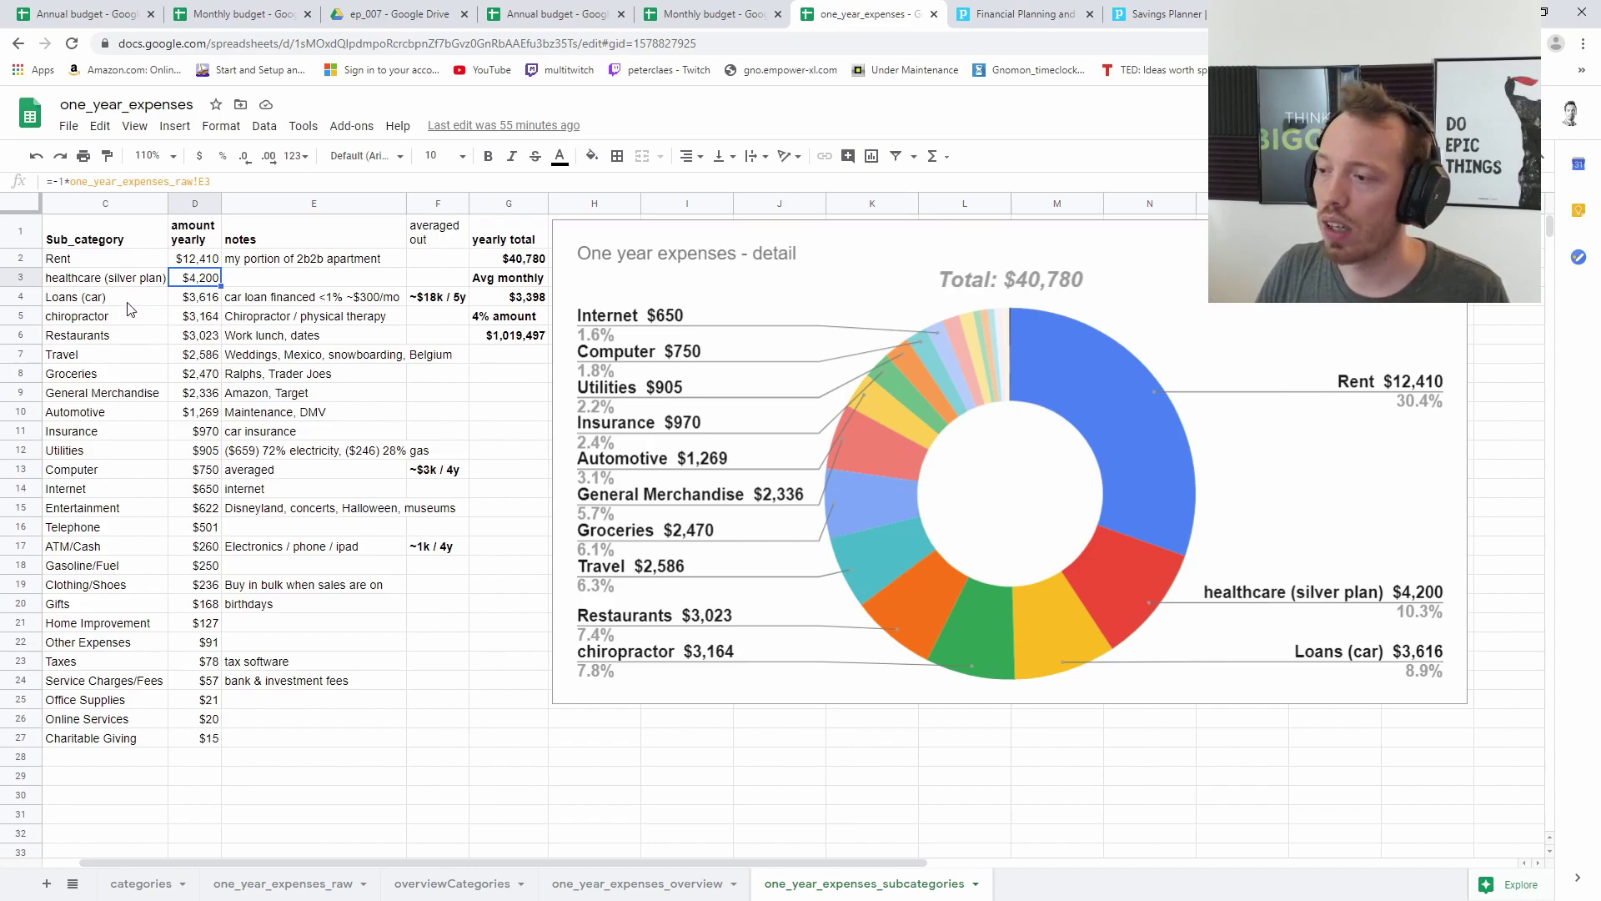
left_click_drag(129, 305, 245, 303)
left_click(287, 285)
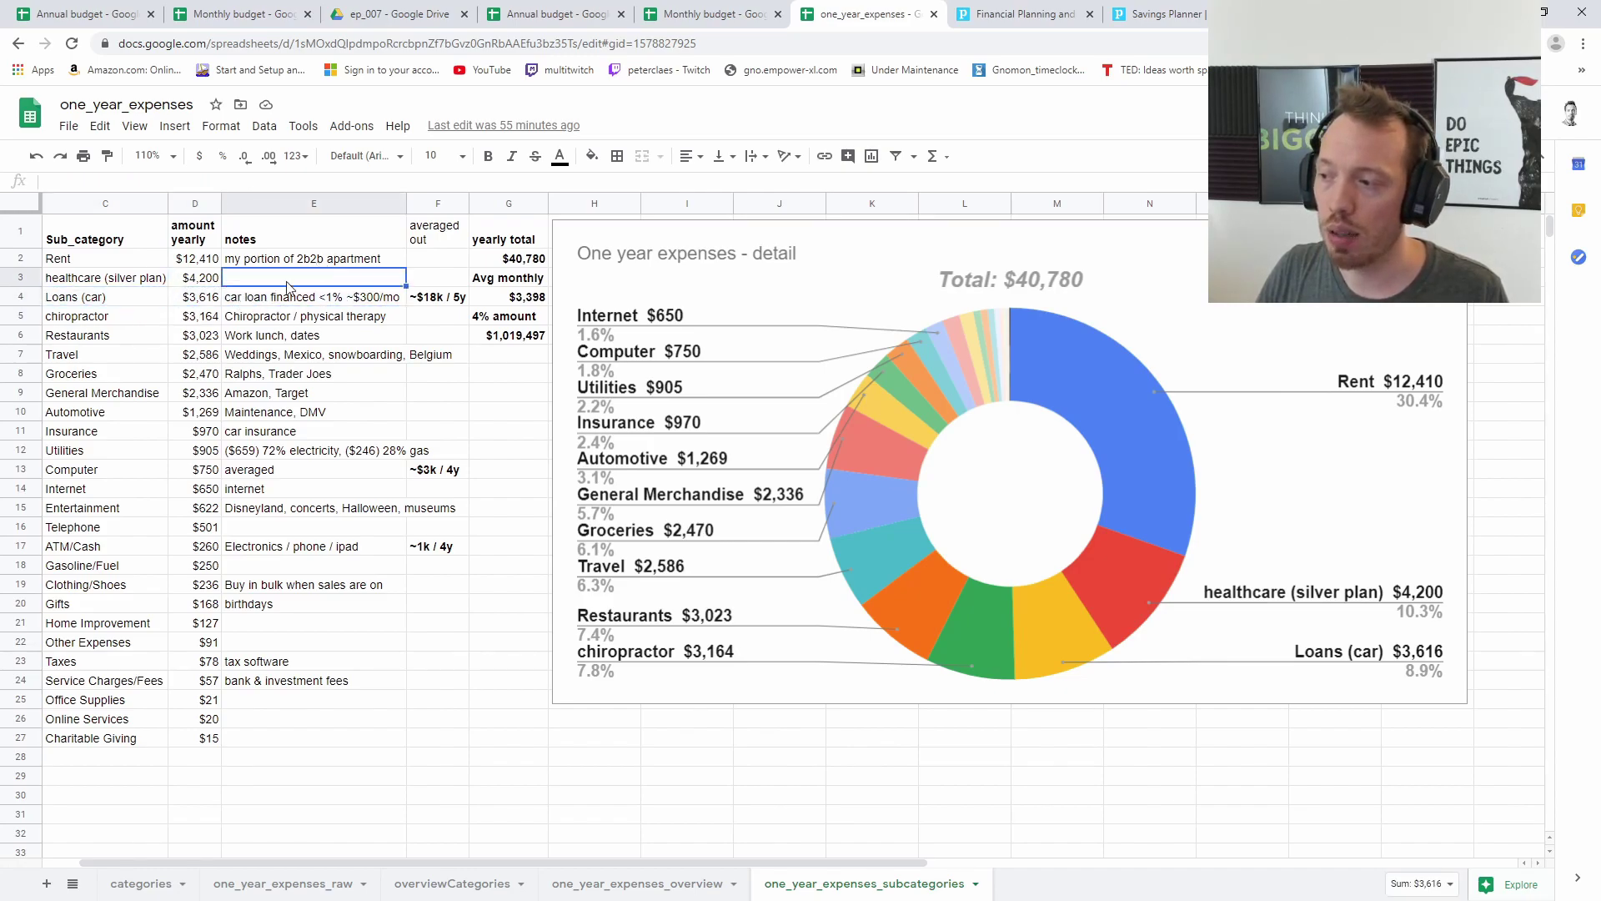
left_click(289, 298)
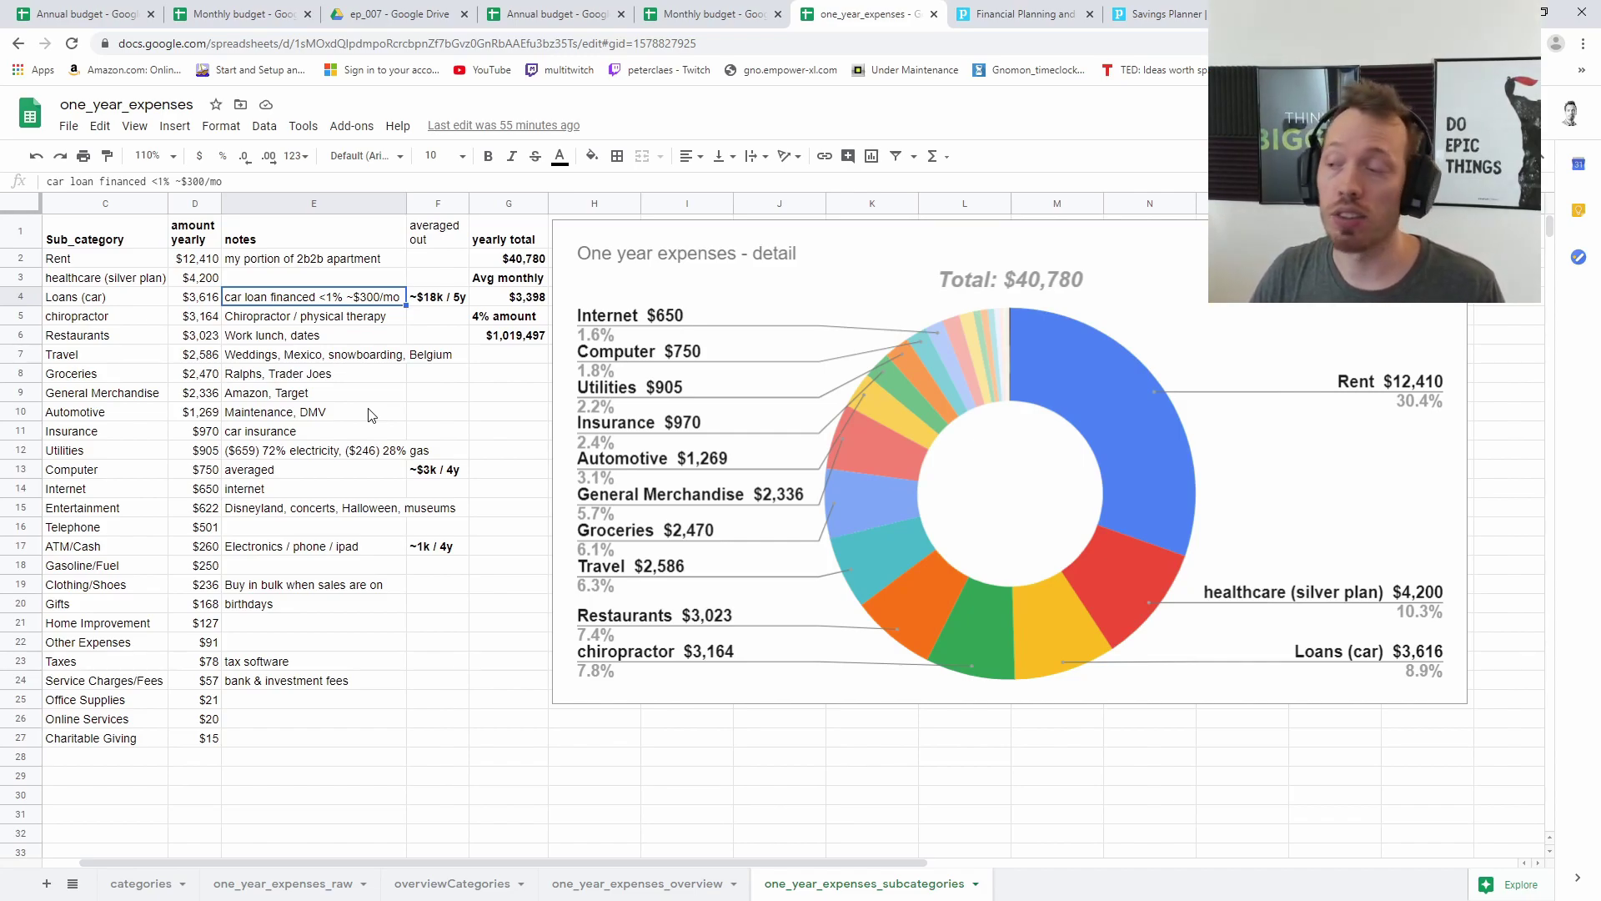
left_click(433, 301)
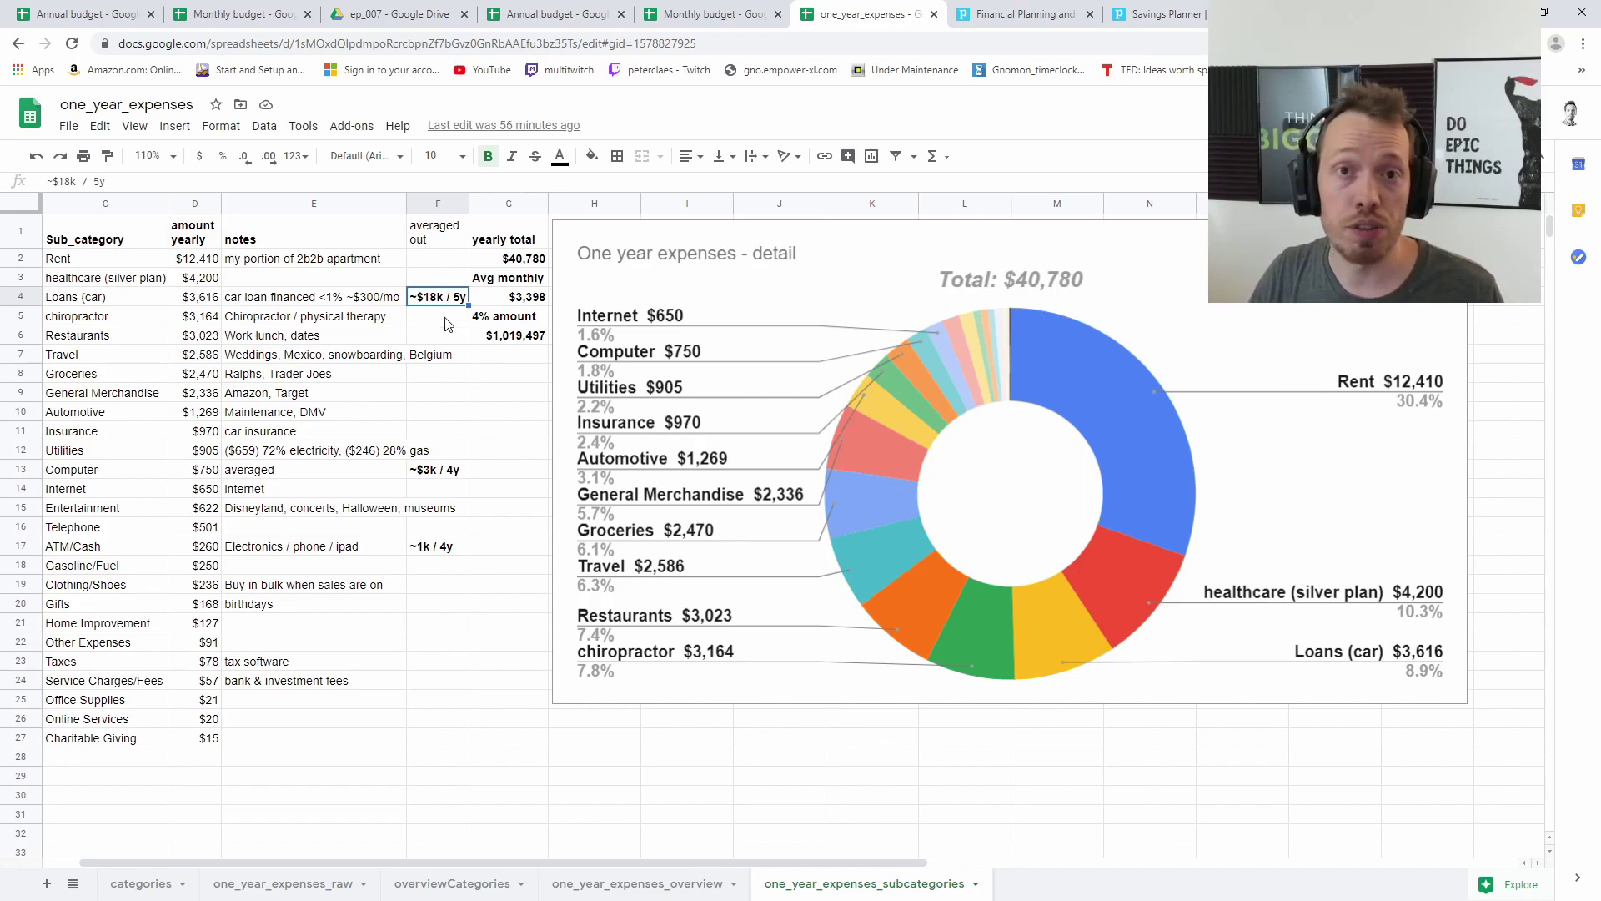
left_click(448, 323)
left_click(439, 302)
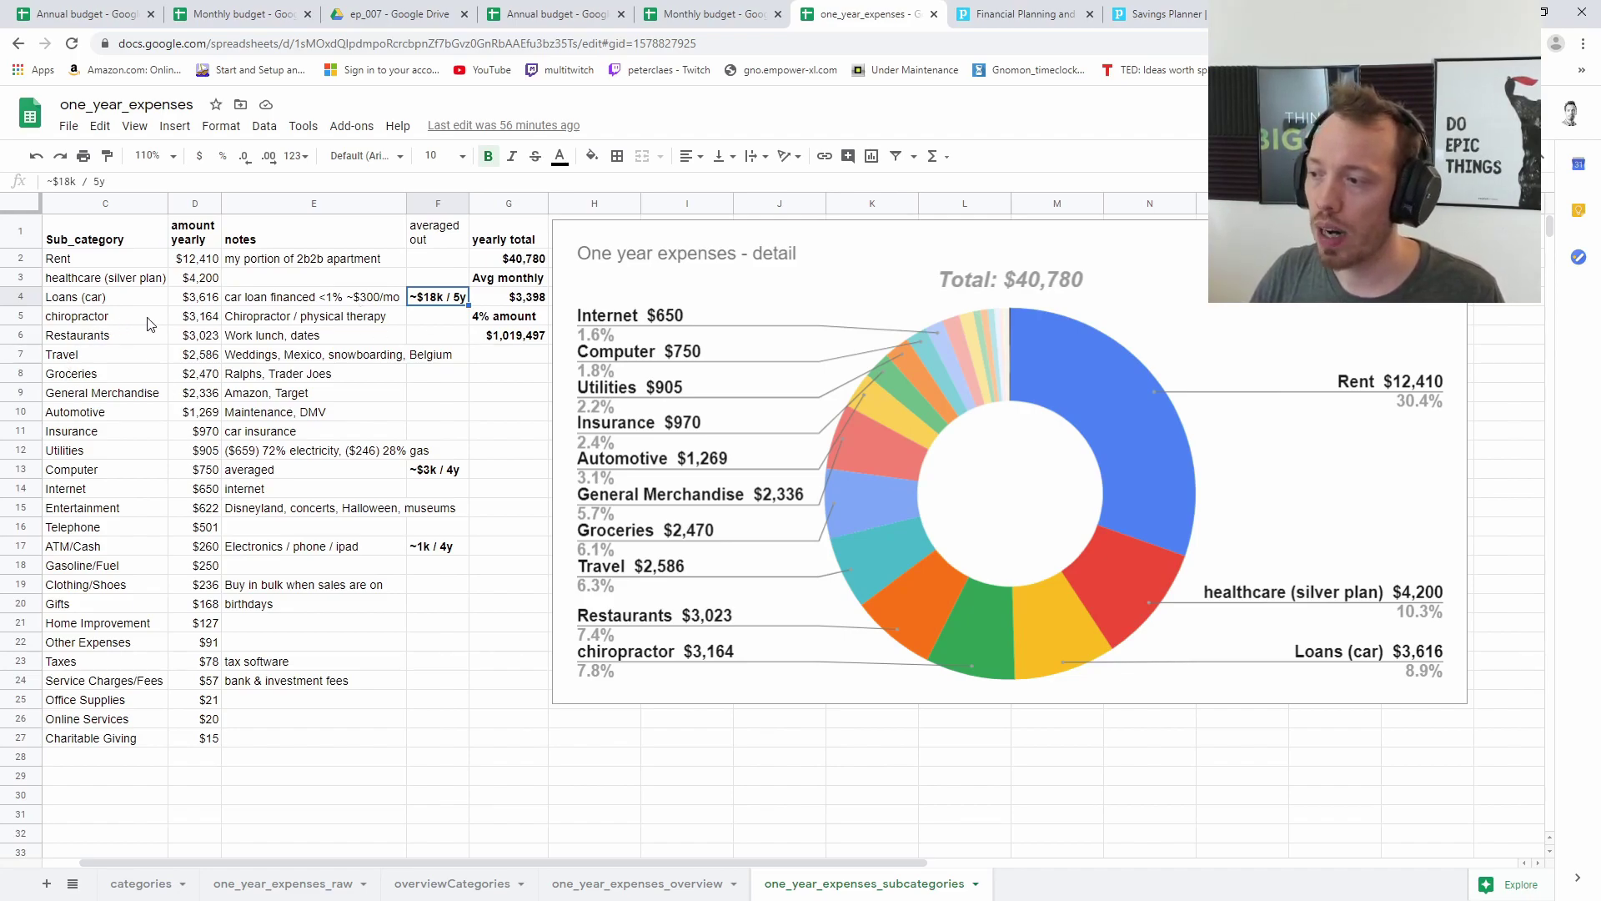
left_click(283, 319)
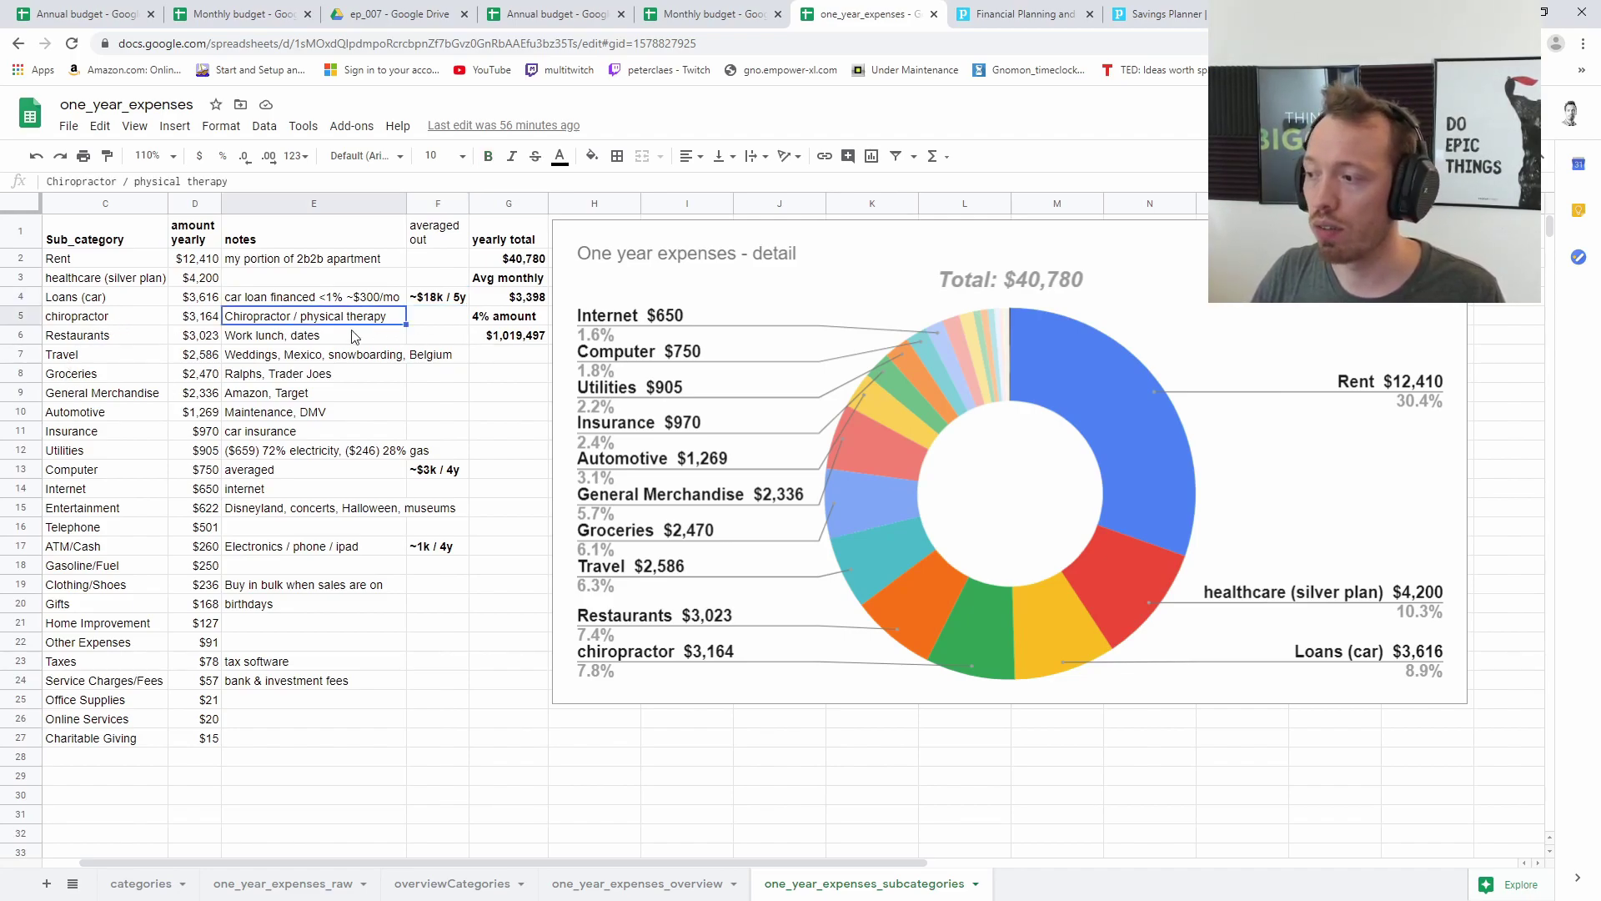
left_click(199, 322)
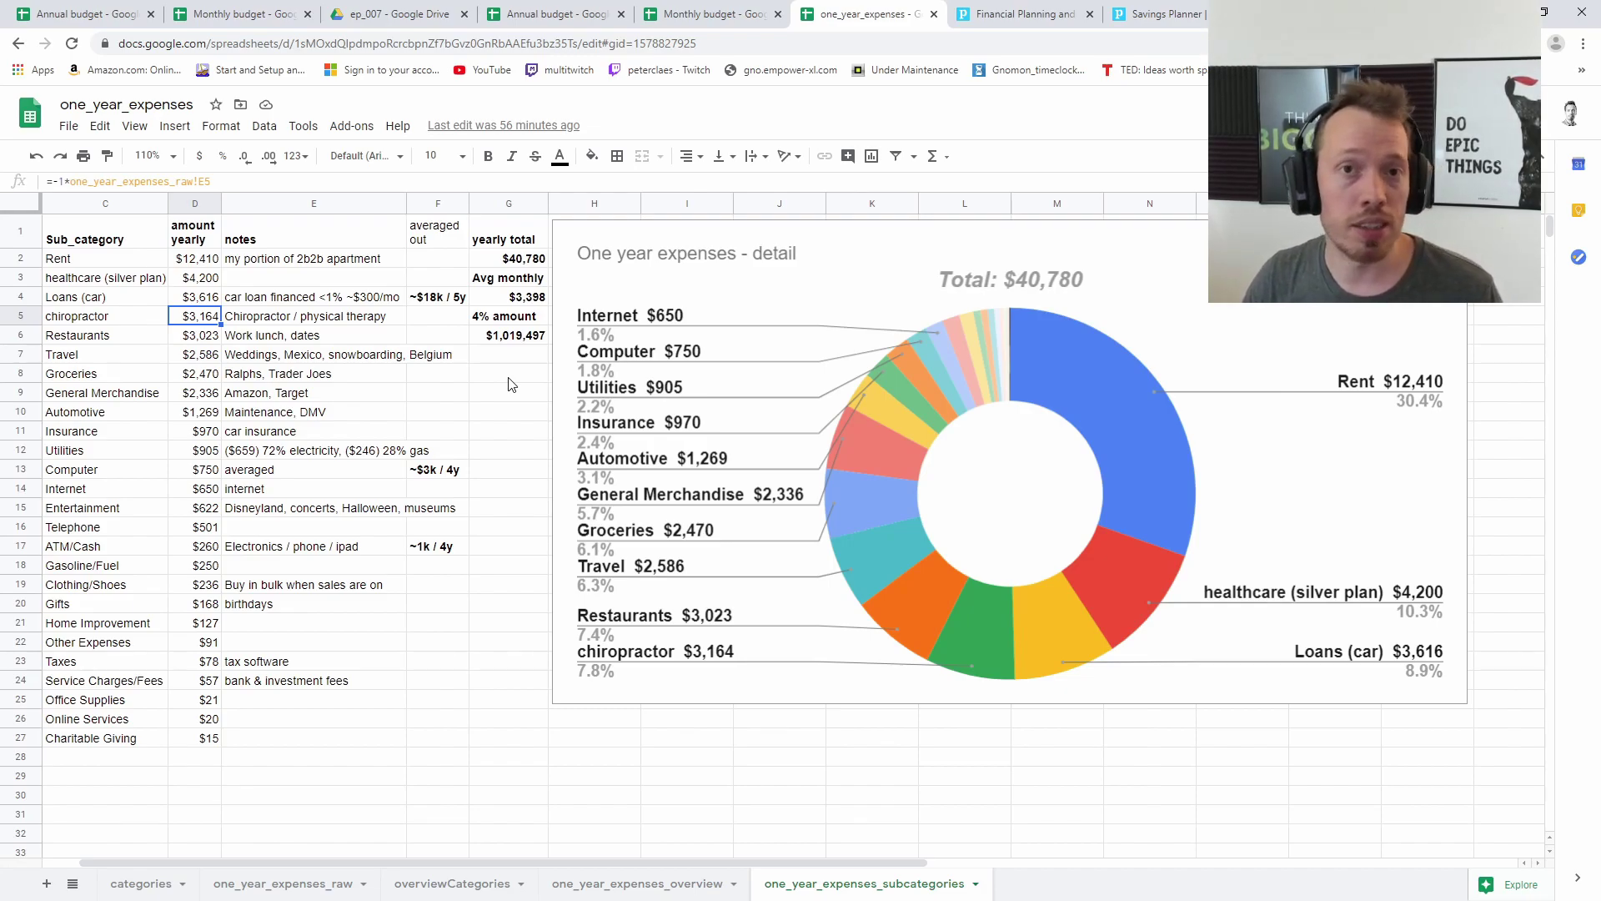
left_click(339, 323)
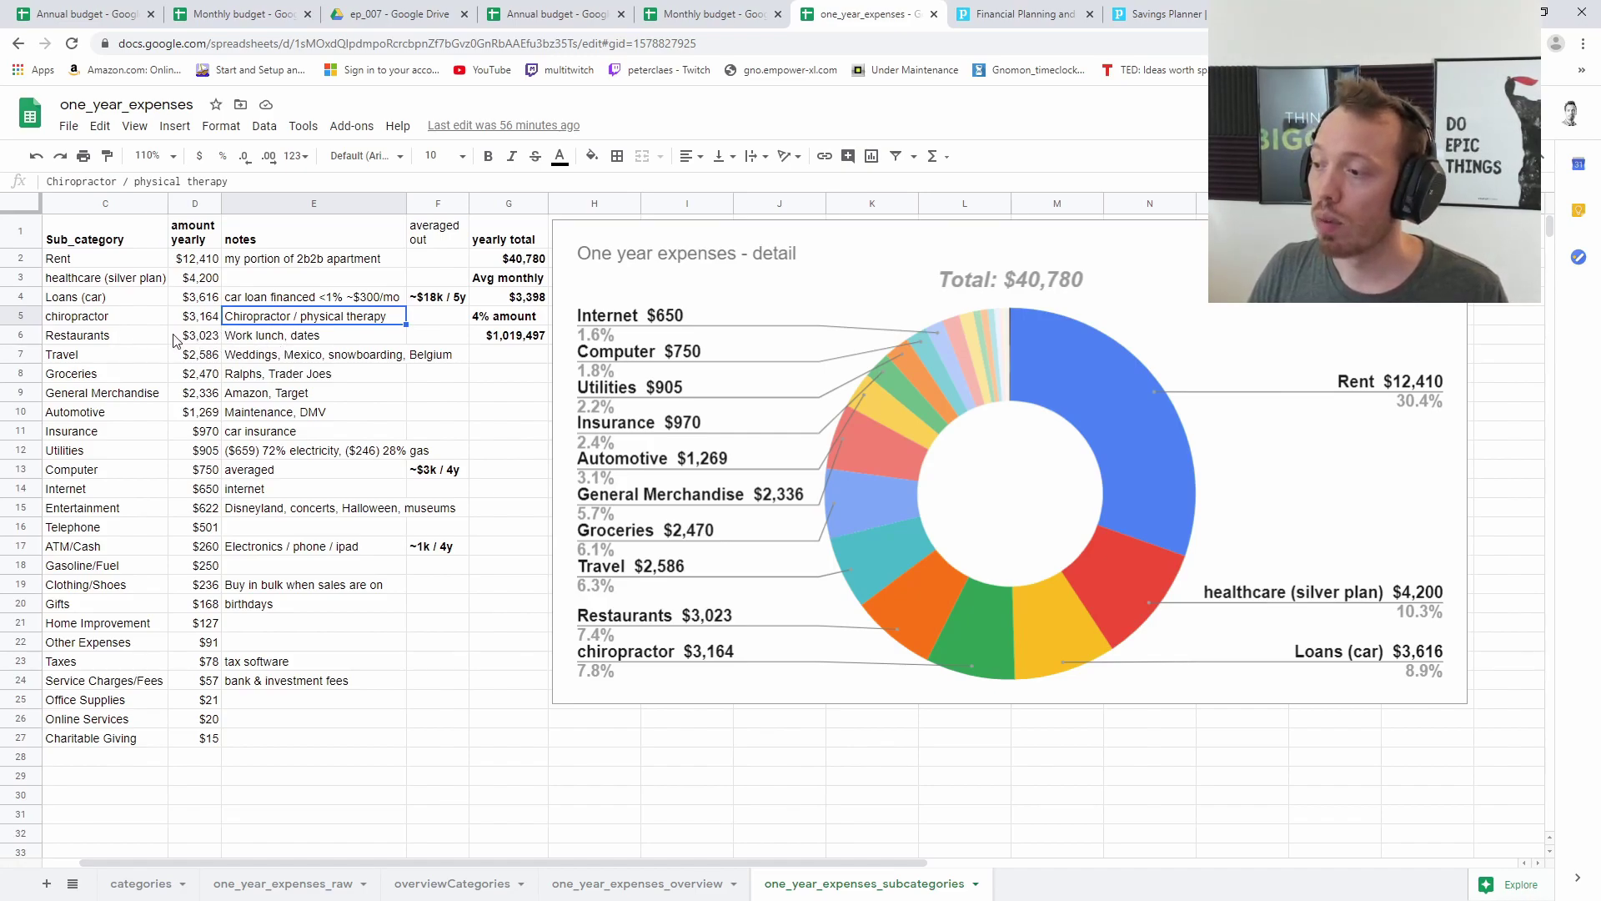
left_click_drag(129, 336, 288, 342)
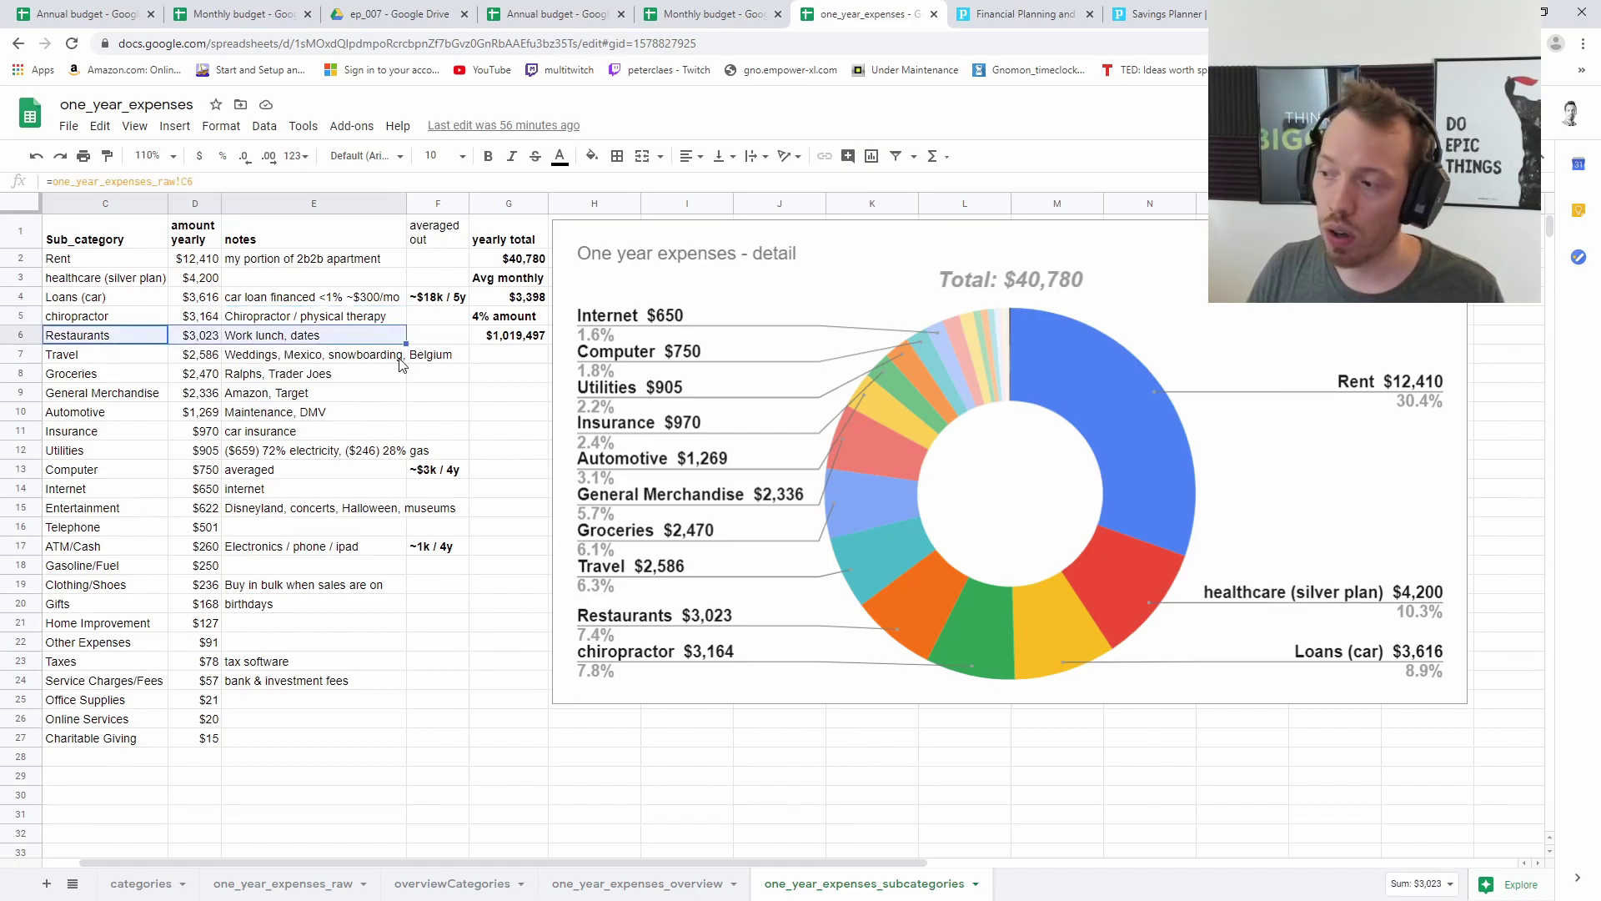
left_click(375, 341)
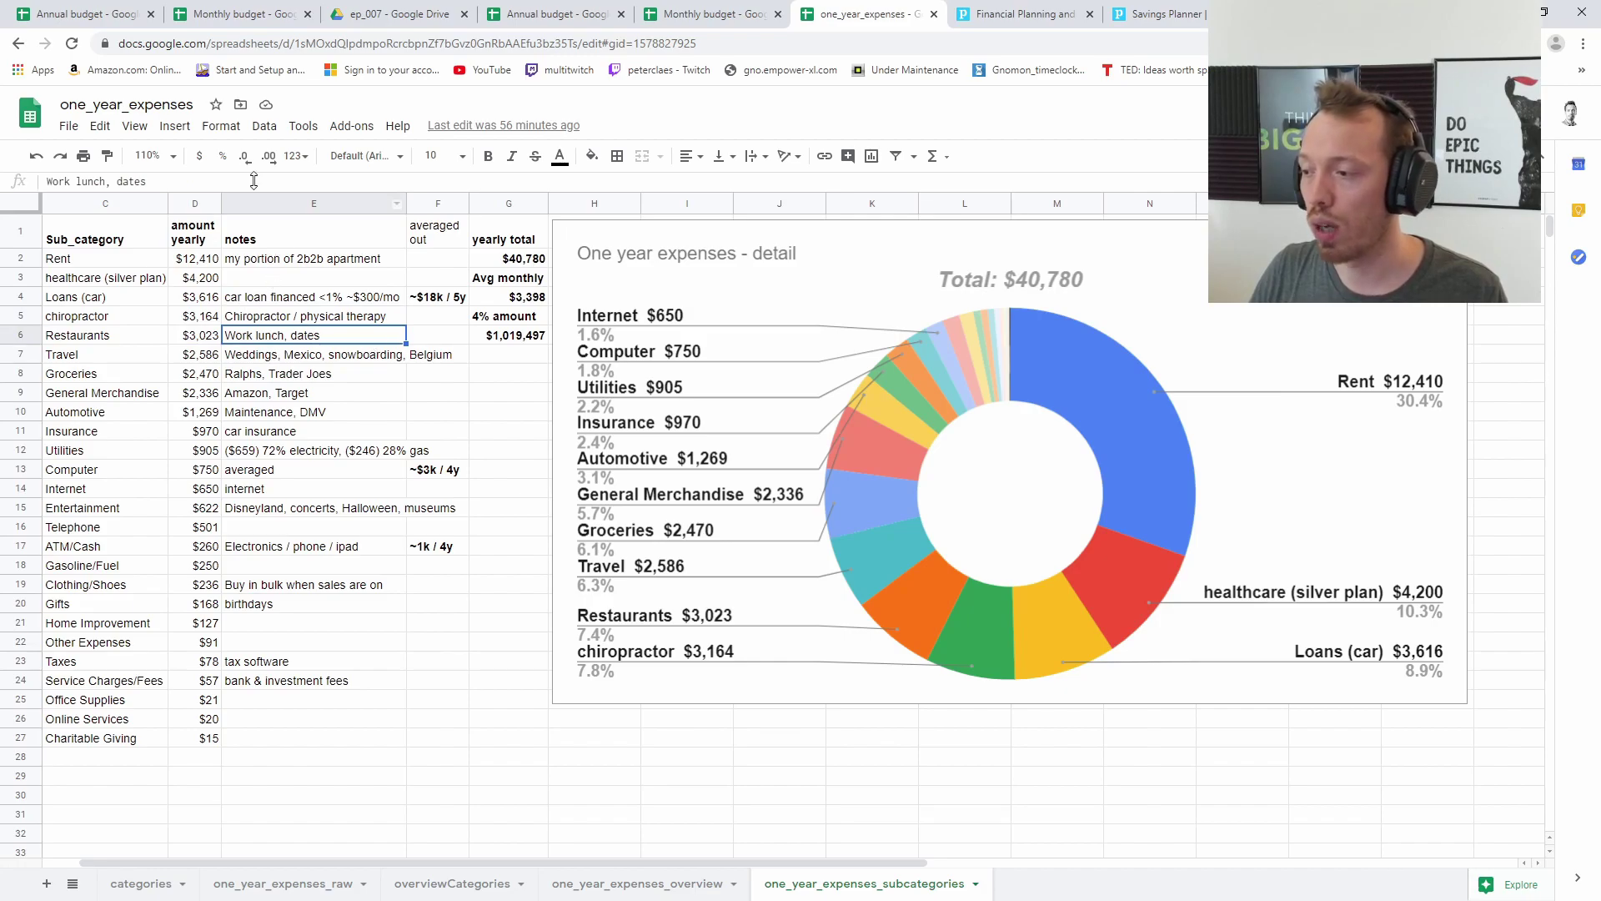
left_click(212, 338)
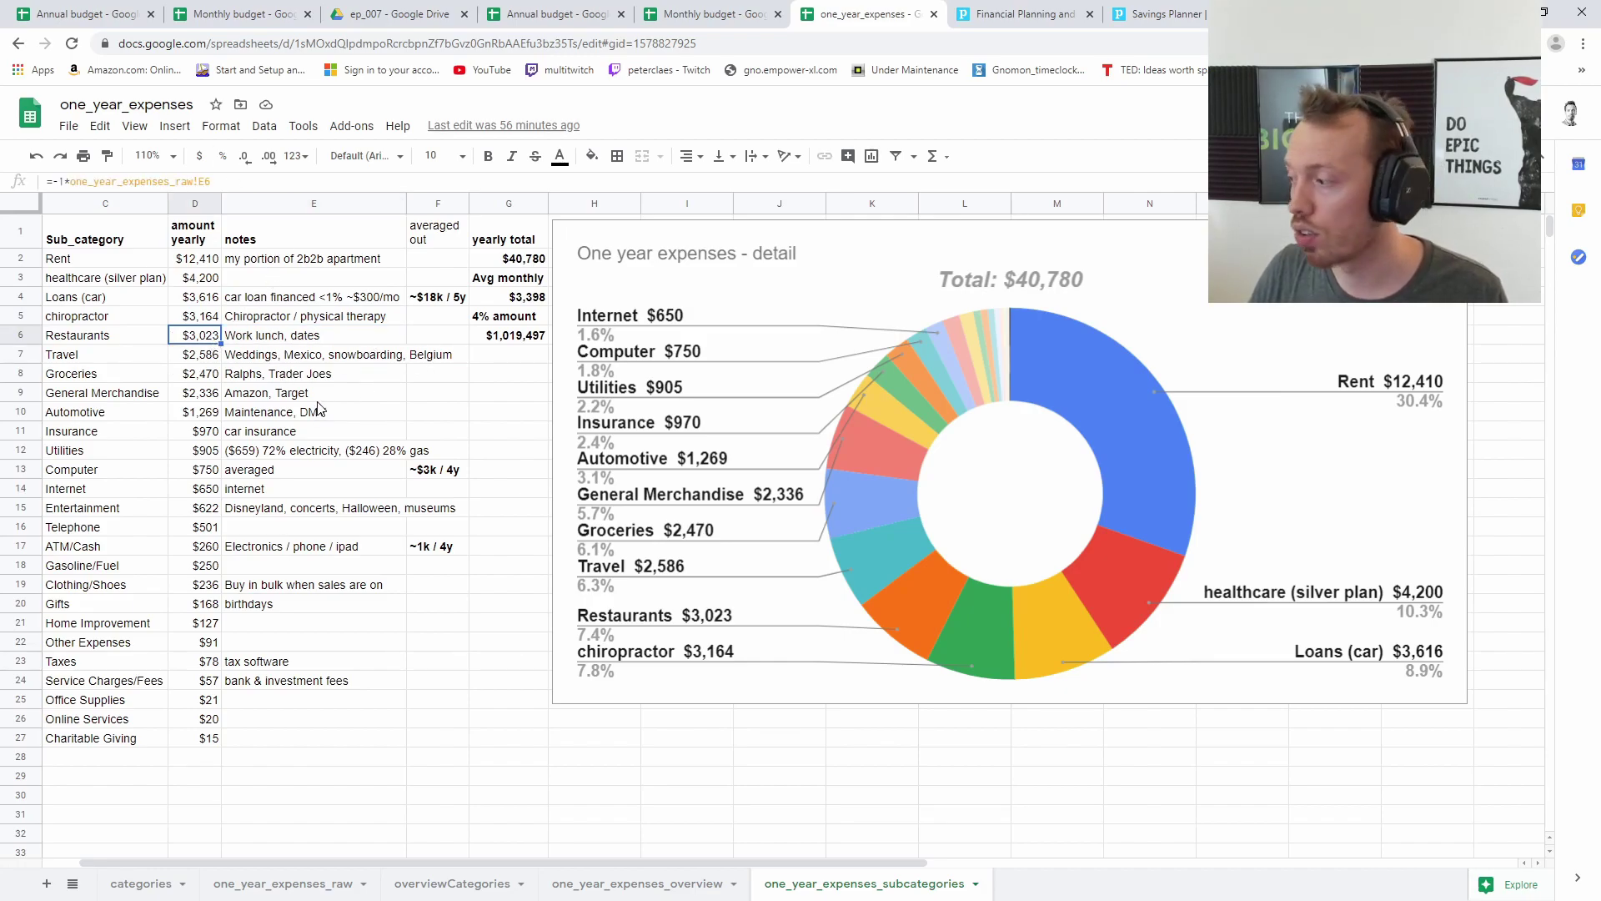
left_click(163, 355)
left_click(311, 358)
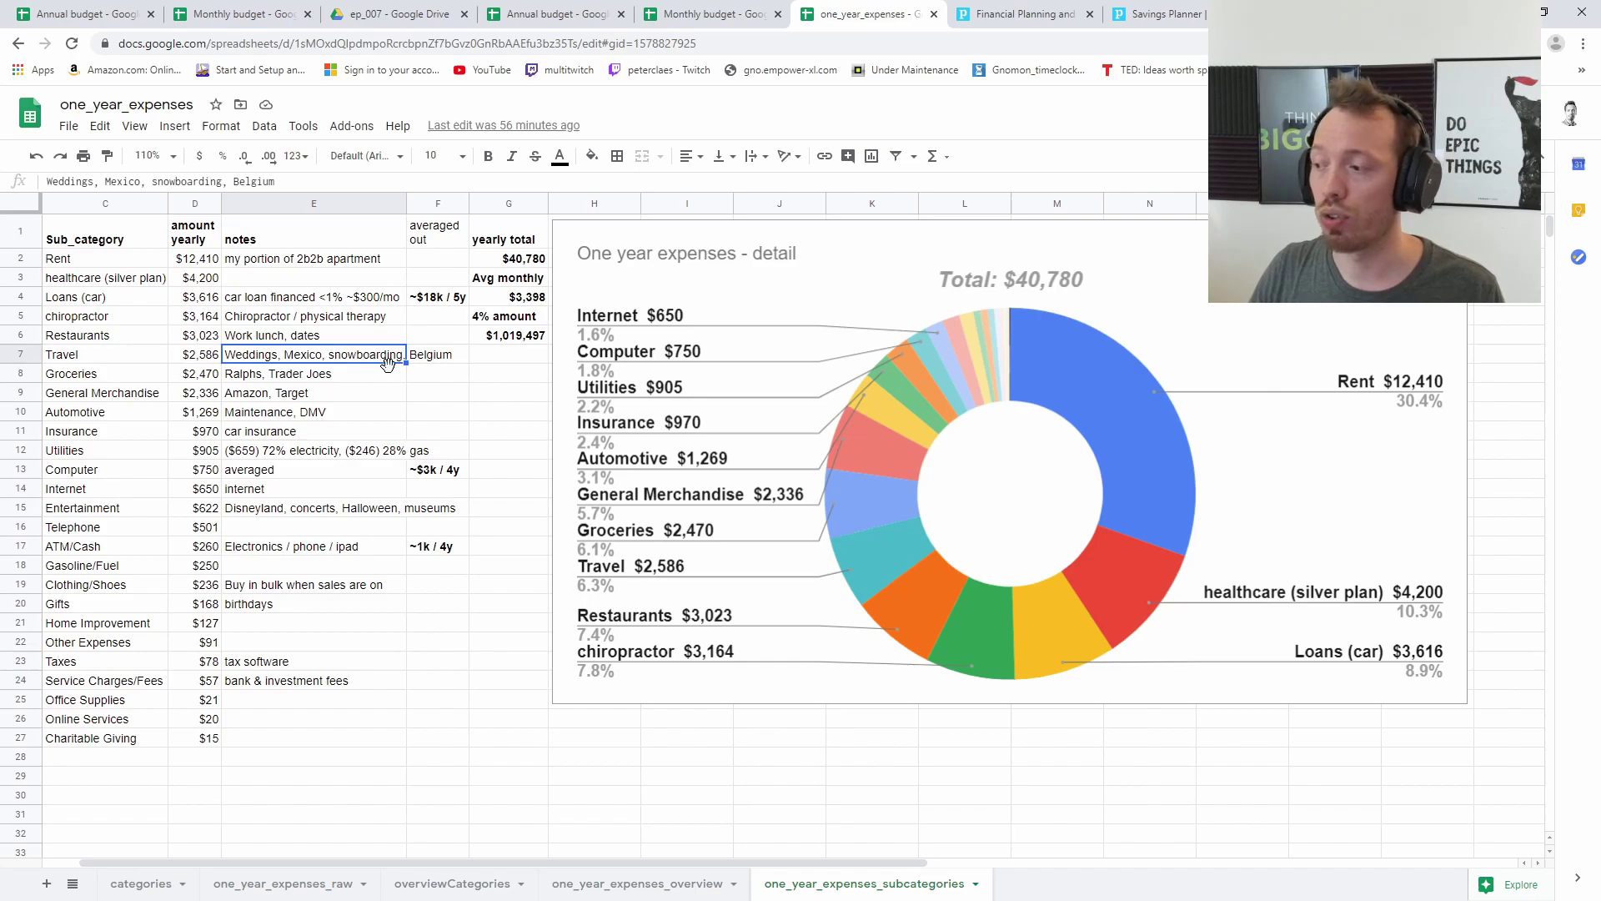
left_click(448, 360)
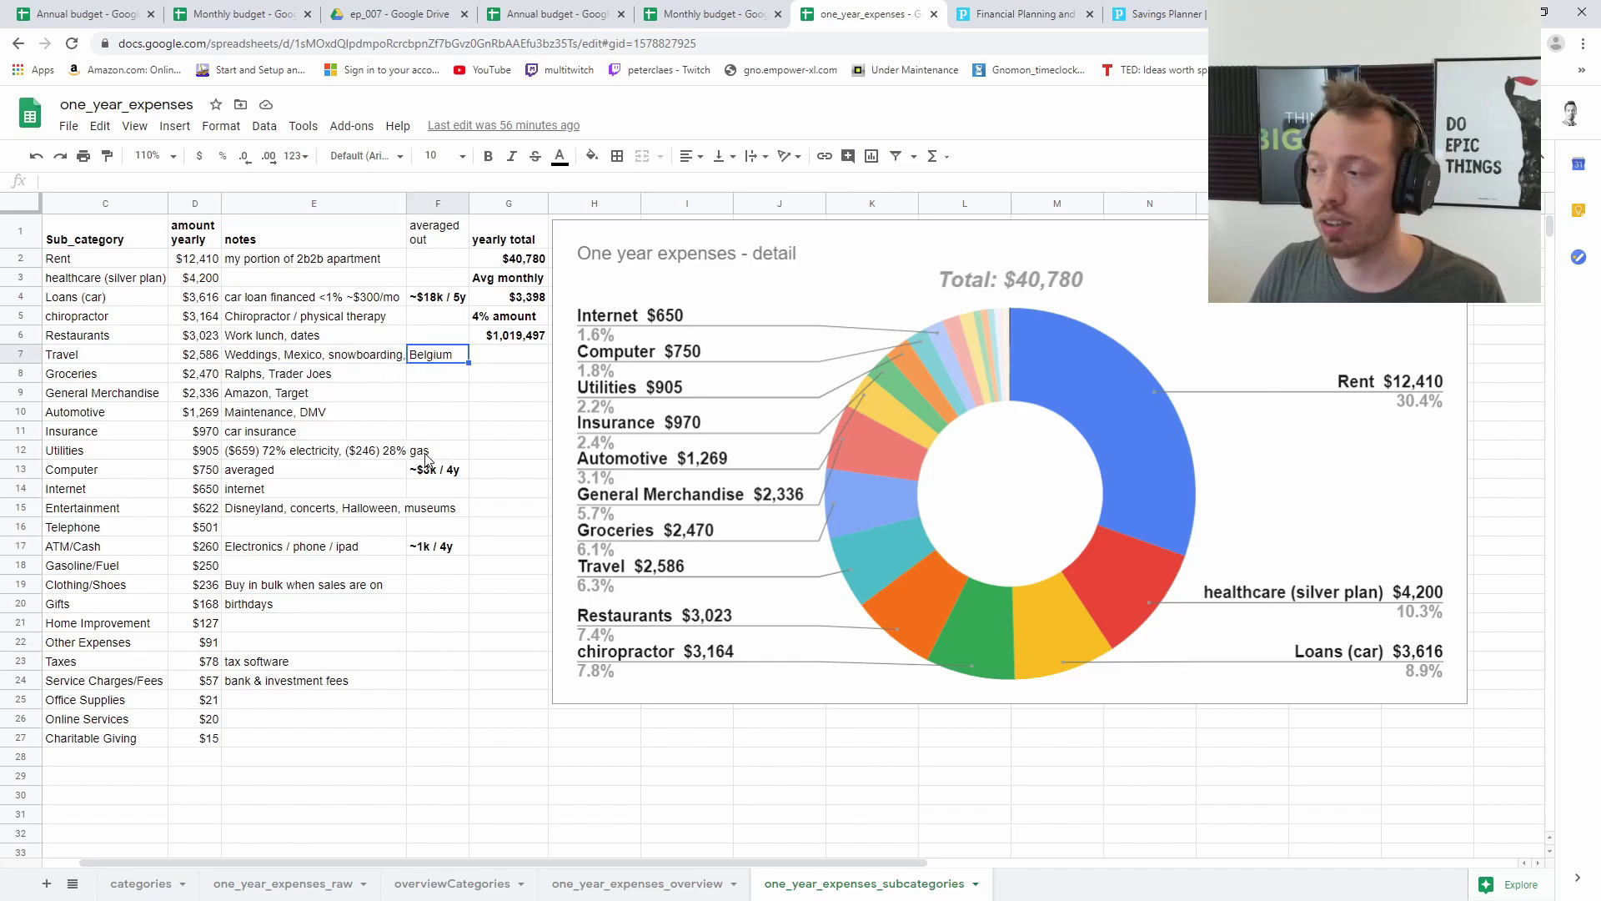
left_click(383, 377)
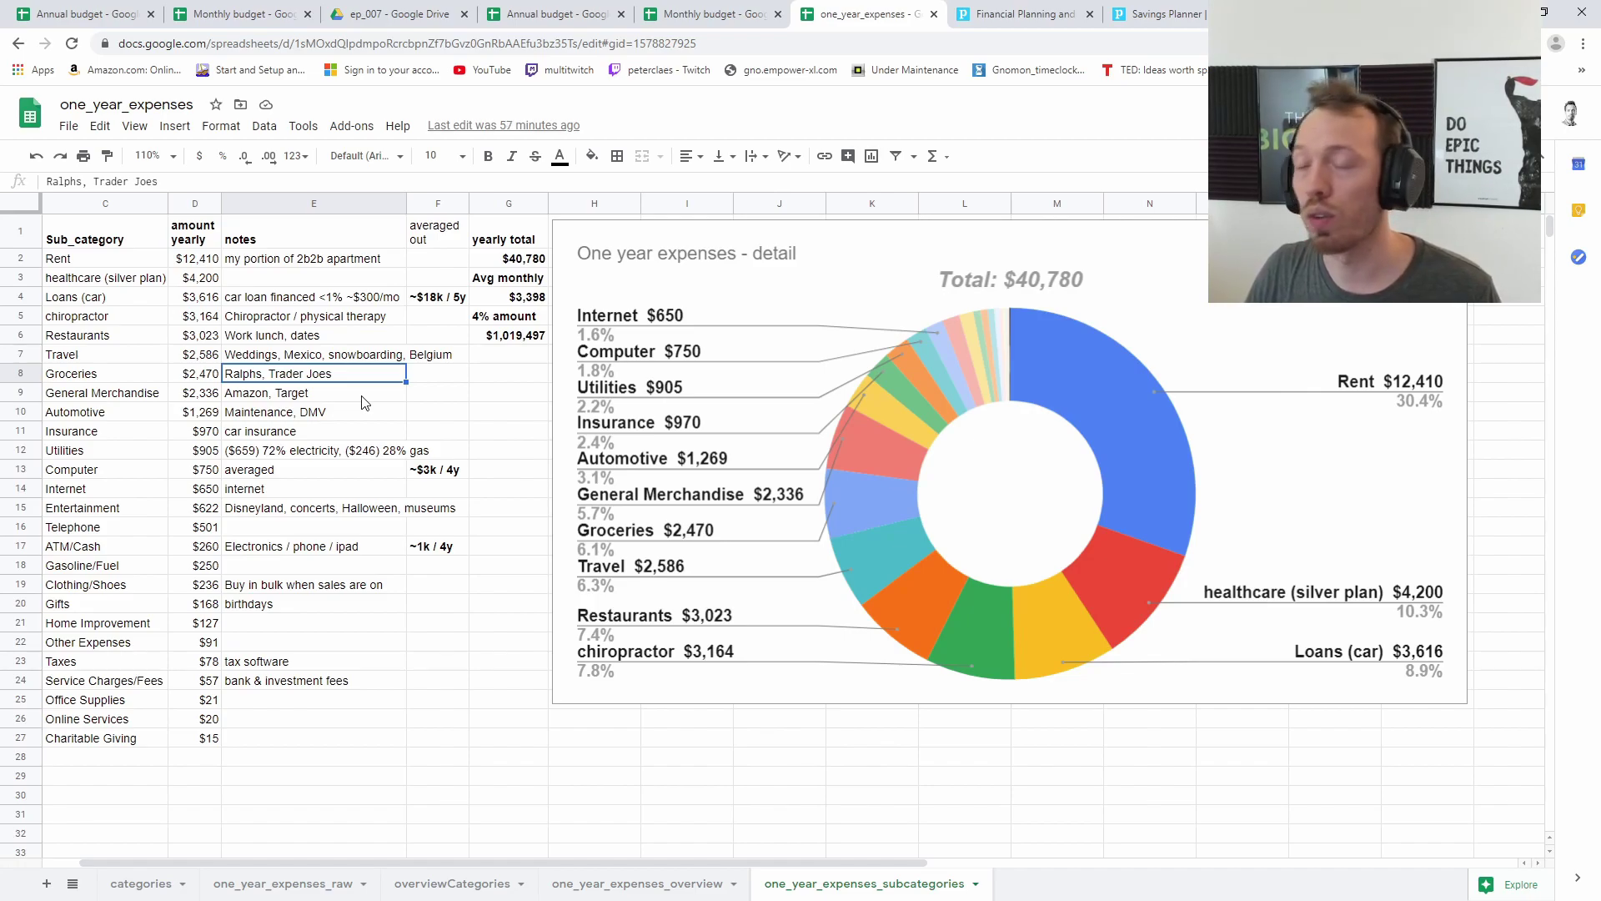
left_click(367, 392)
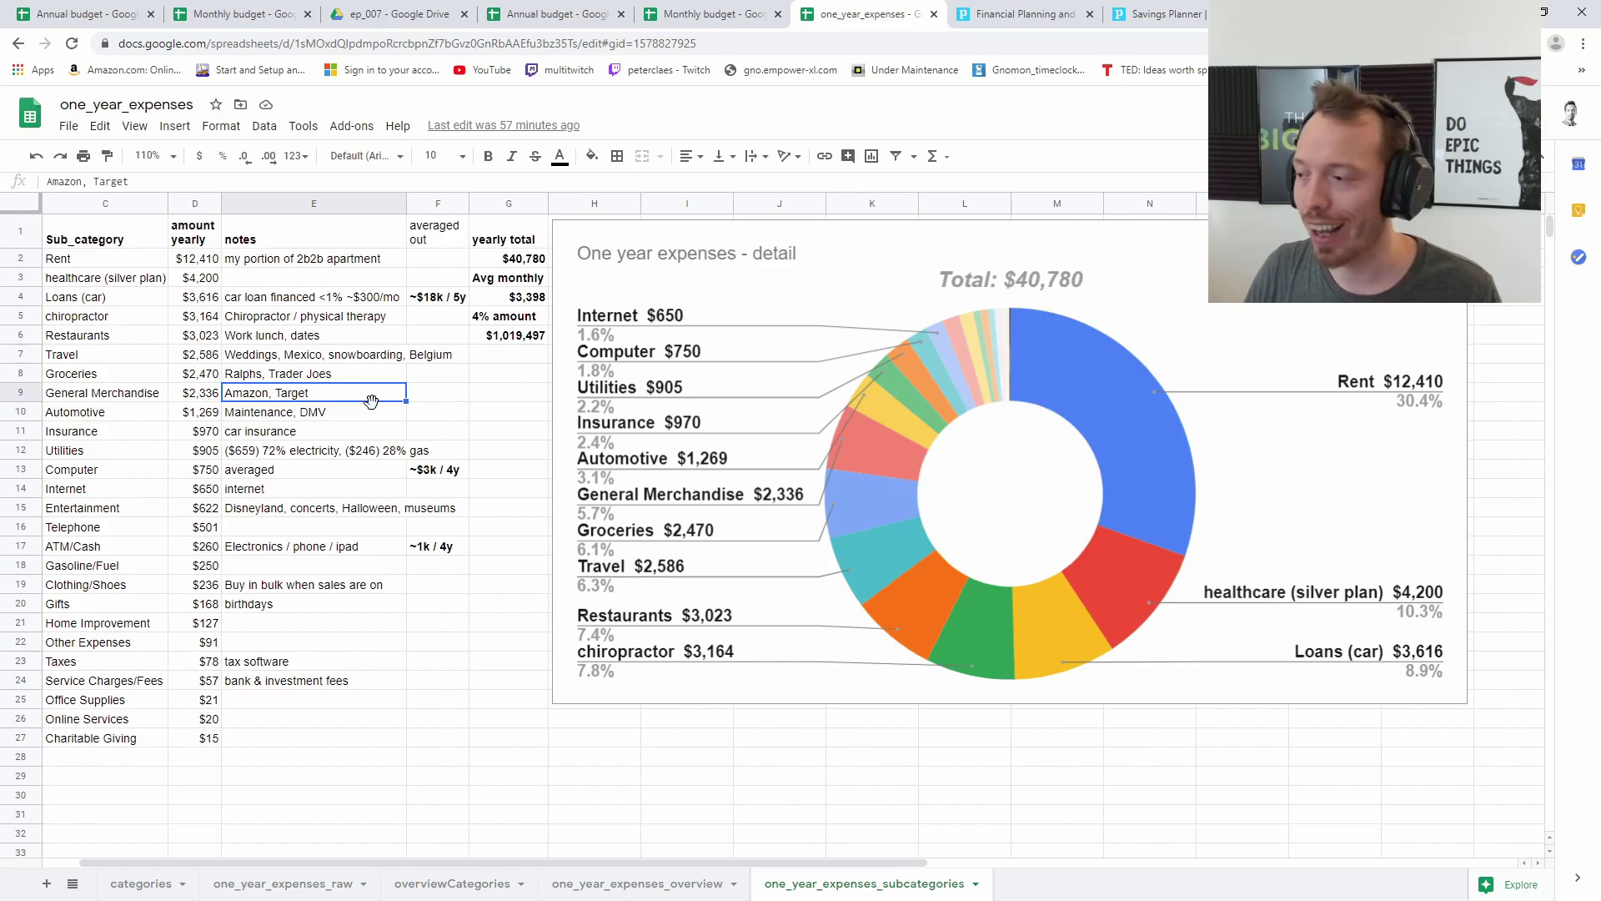
left_click(128, 400)
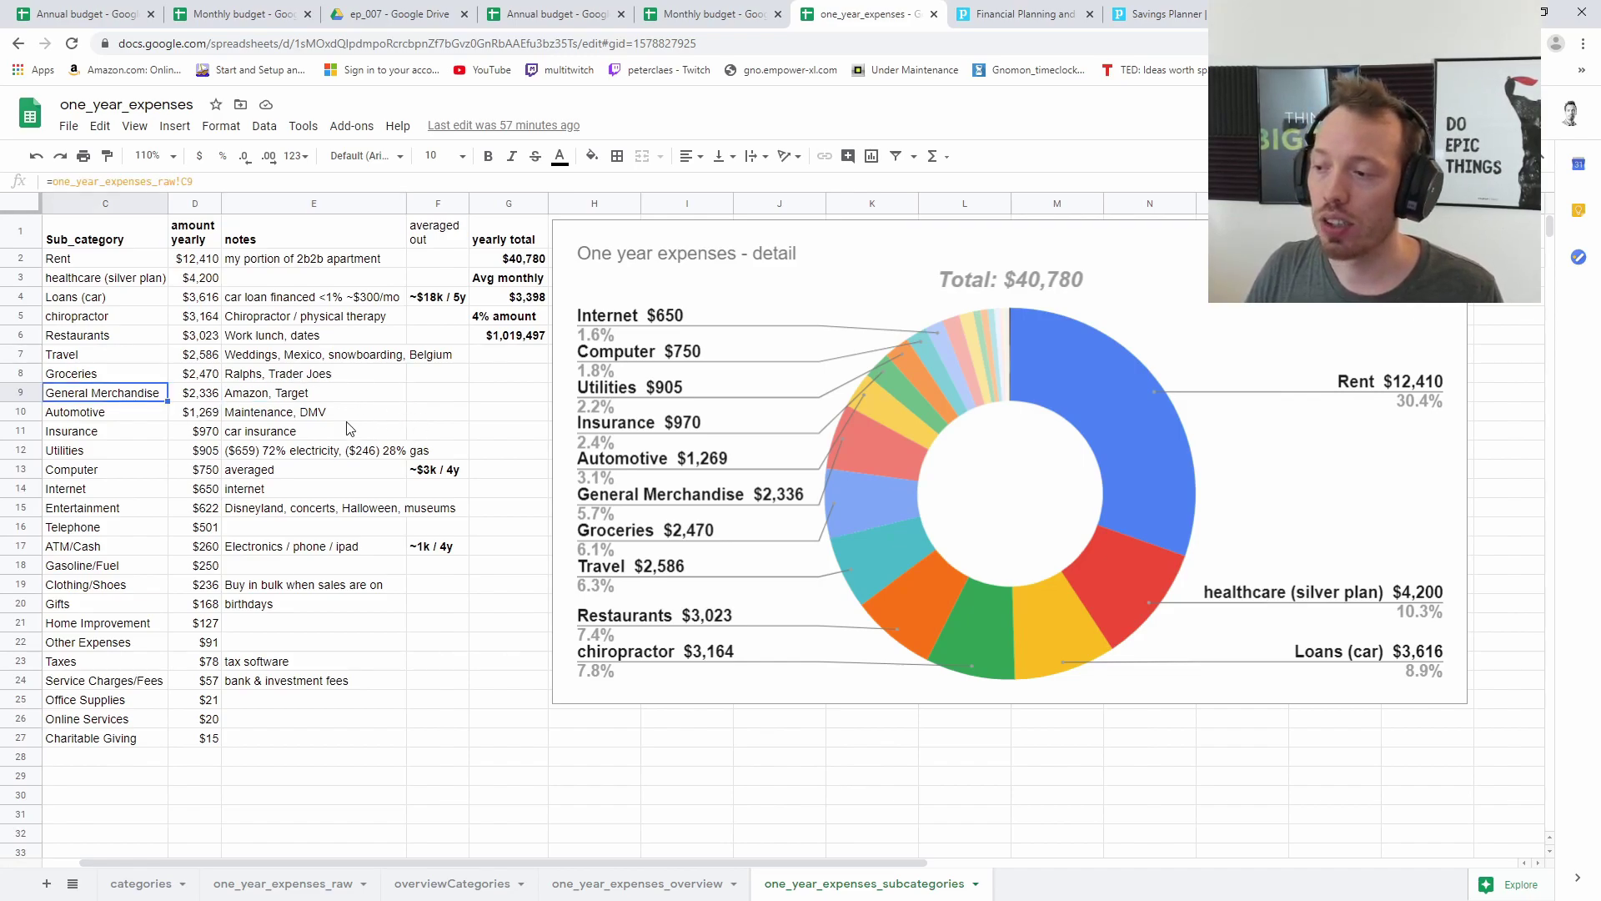
left_click(253, 398)
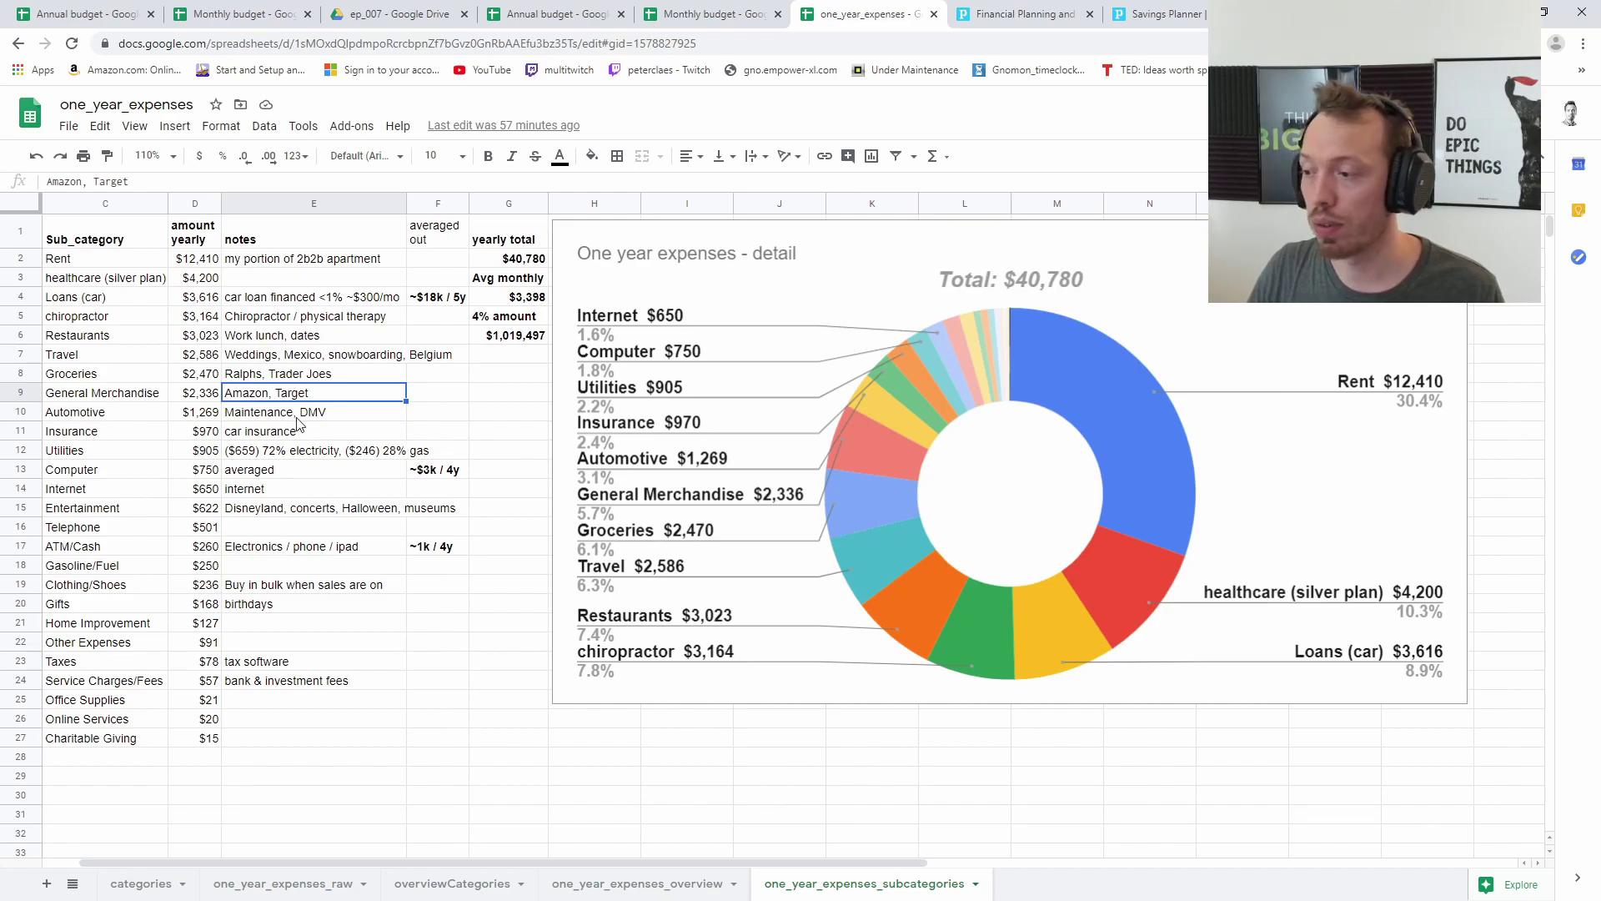
left_click(155, 414)
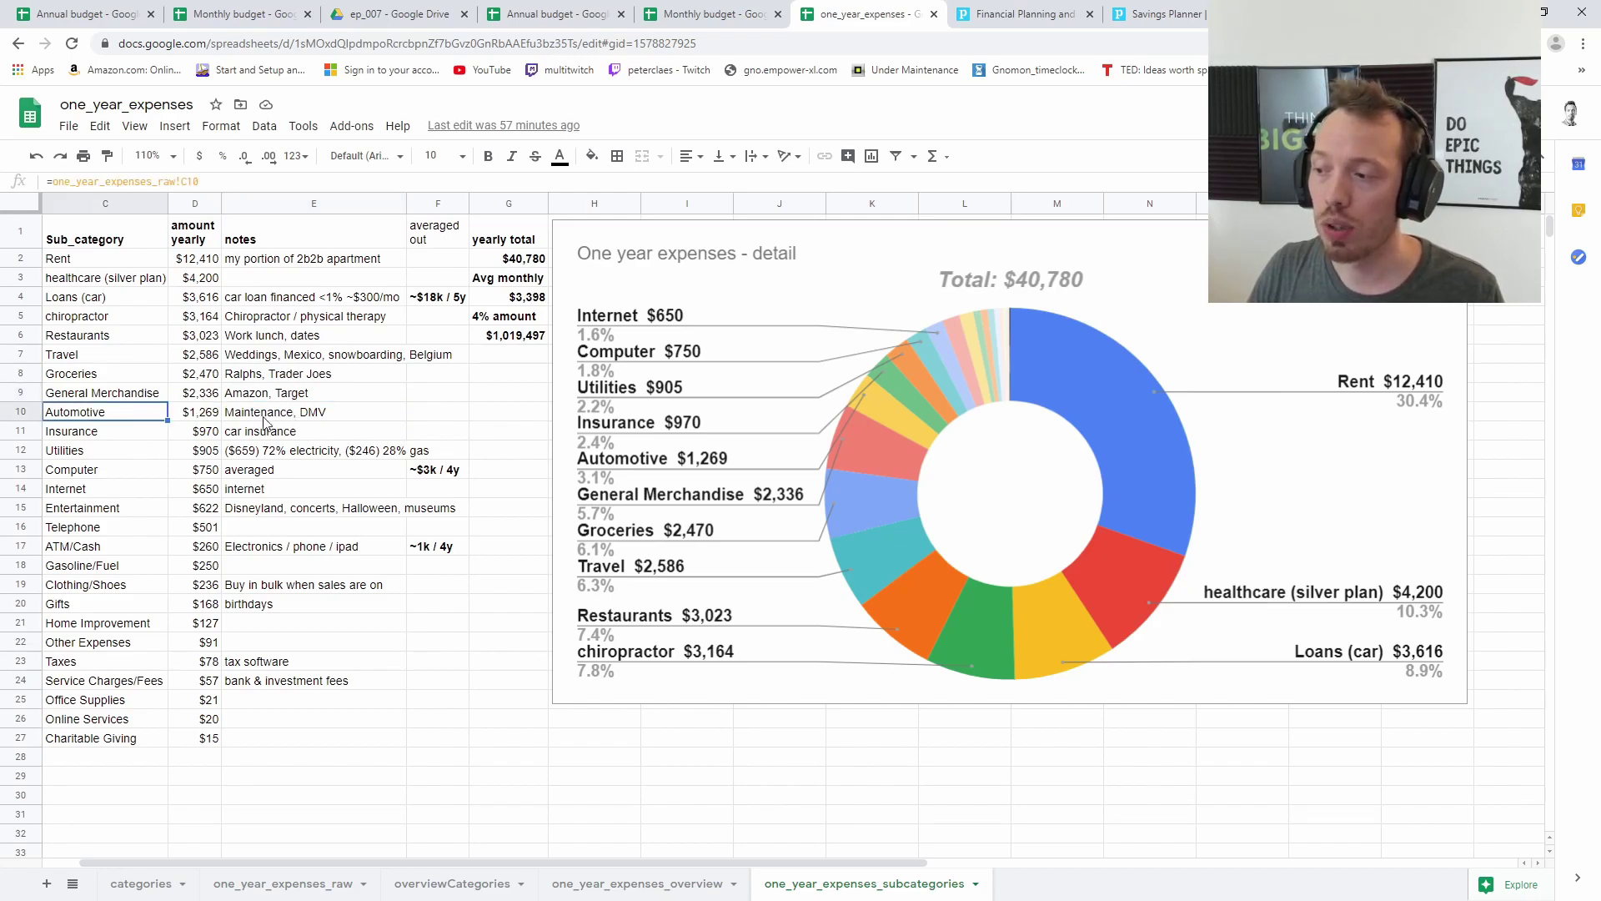
left_click(285, 415)
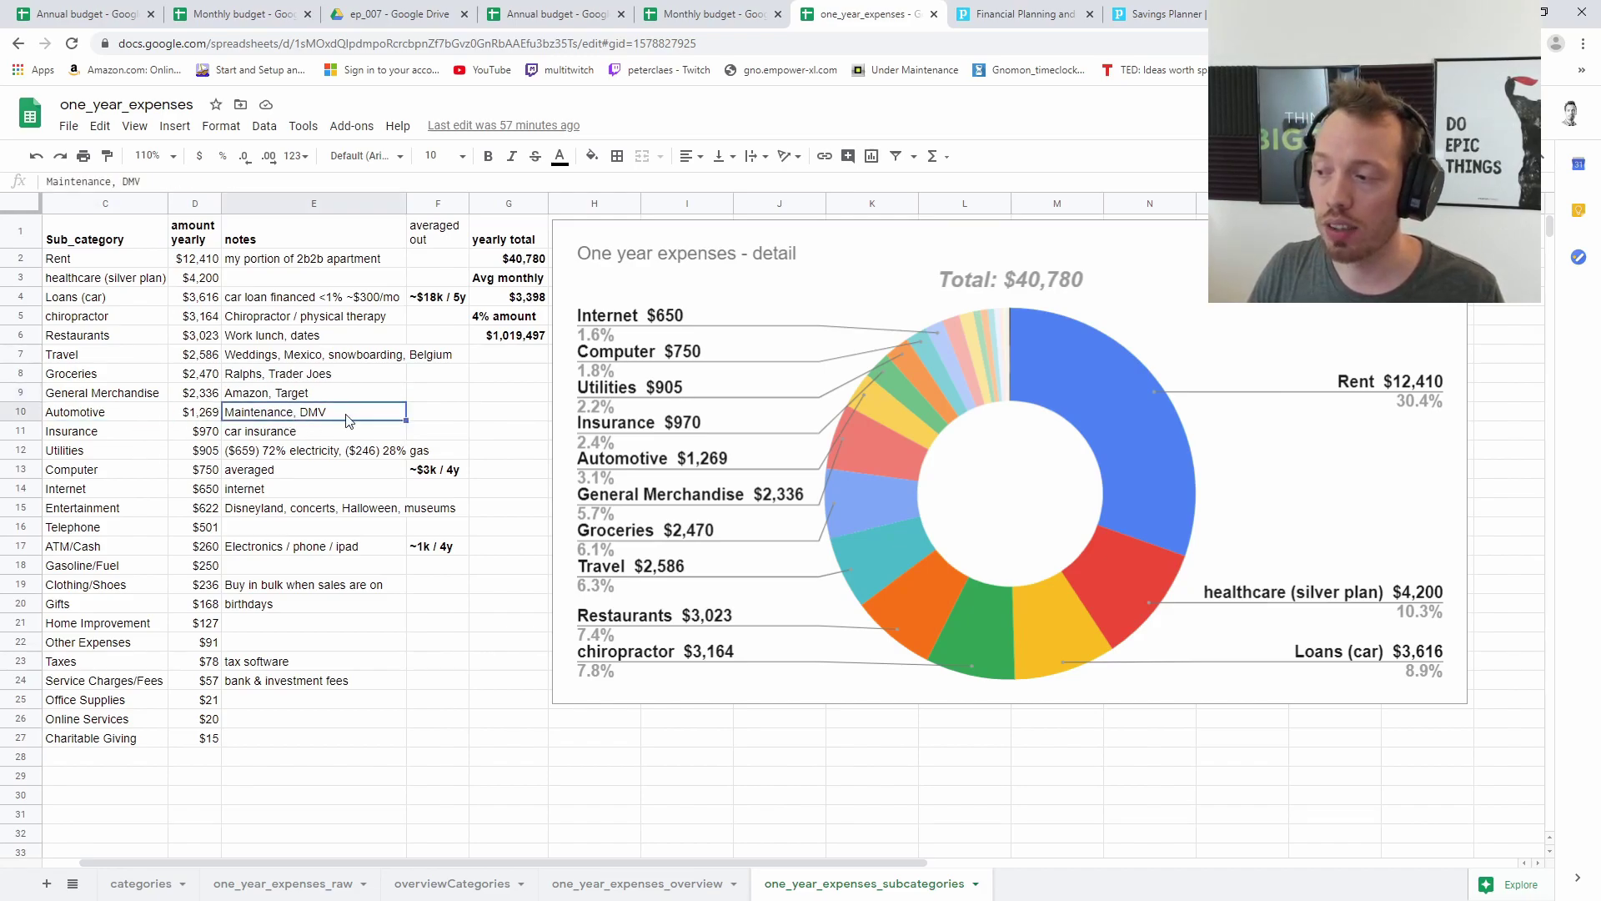
left_click(142, 432)
left_click(297, 435)
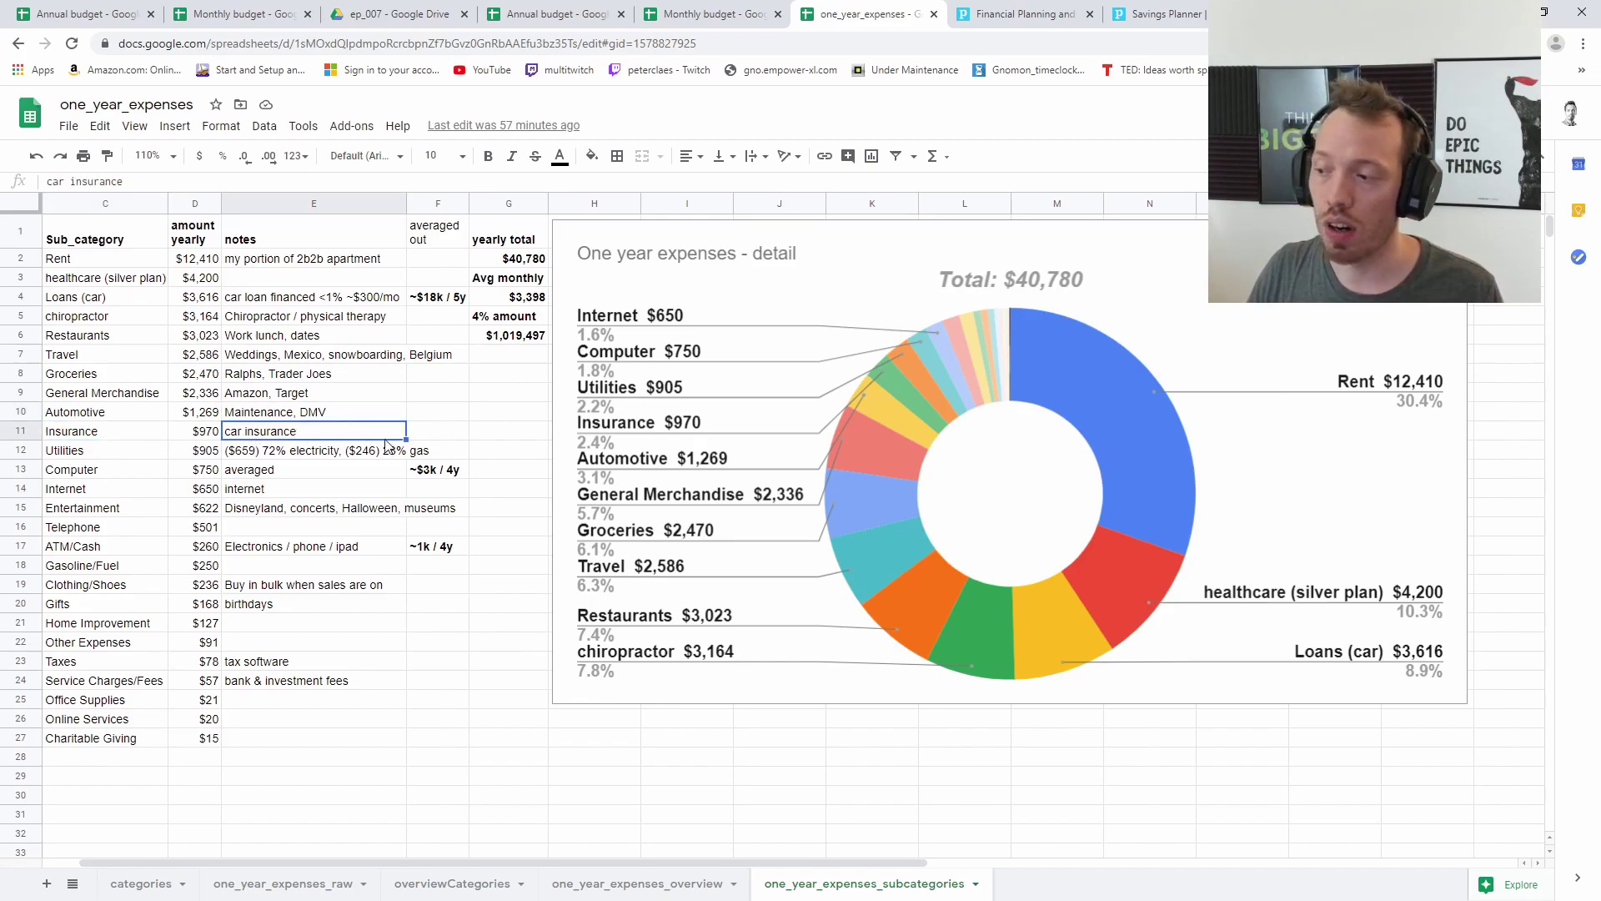
left_click(198, 442)
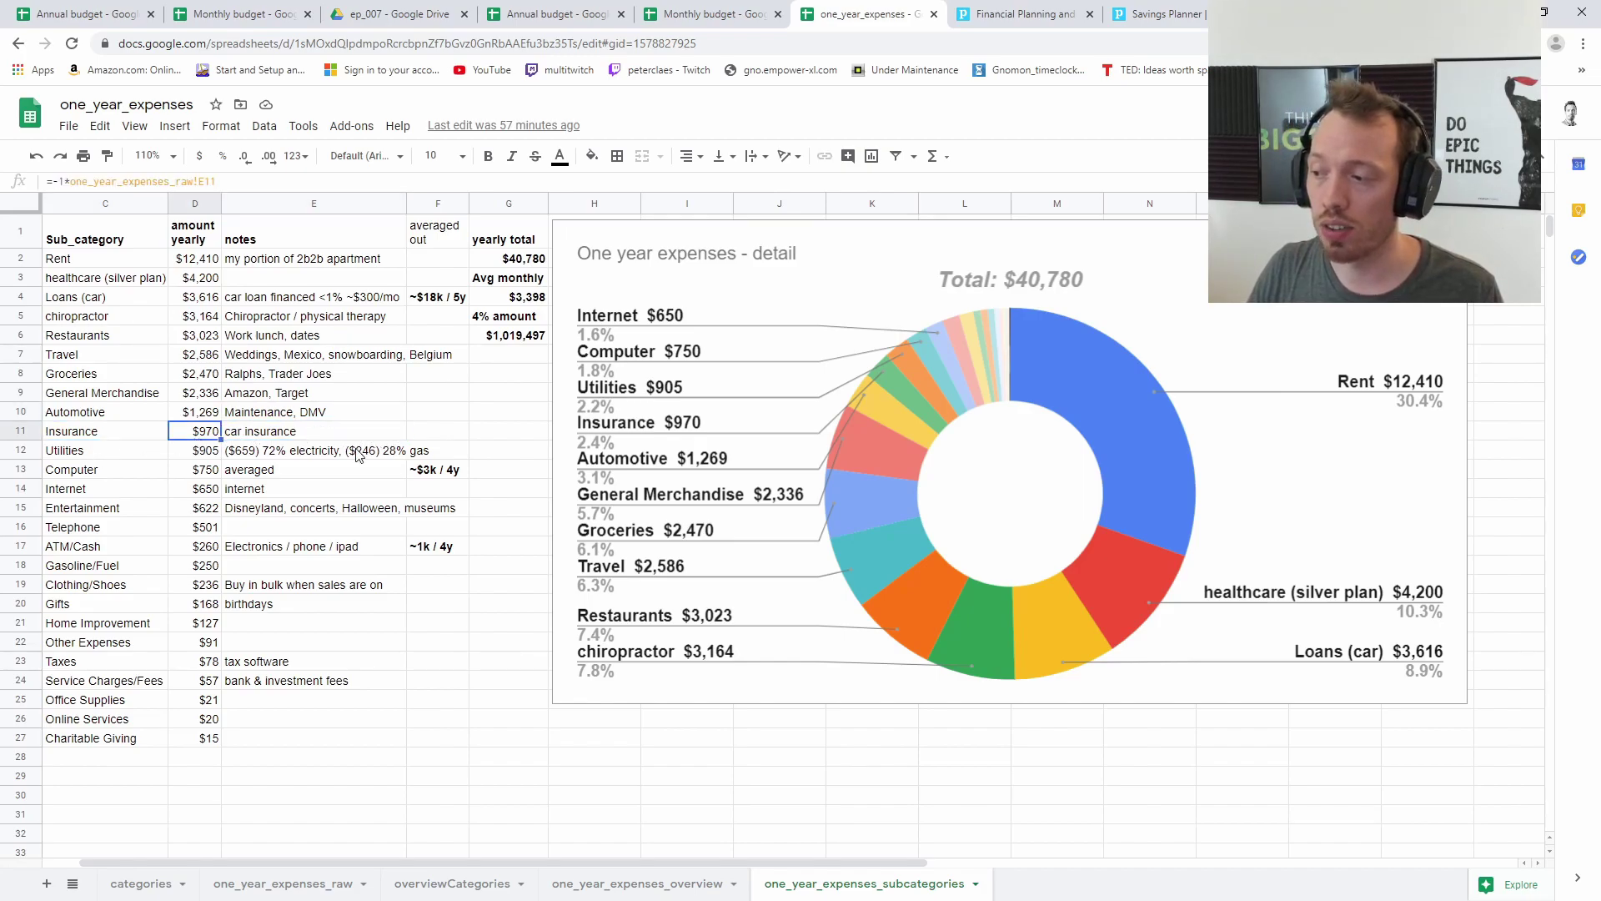
left_click(148, 455)
left_click(259, 455)
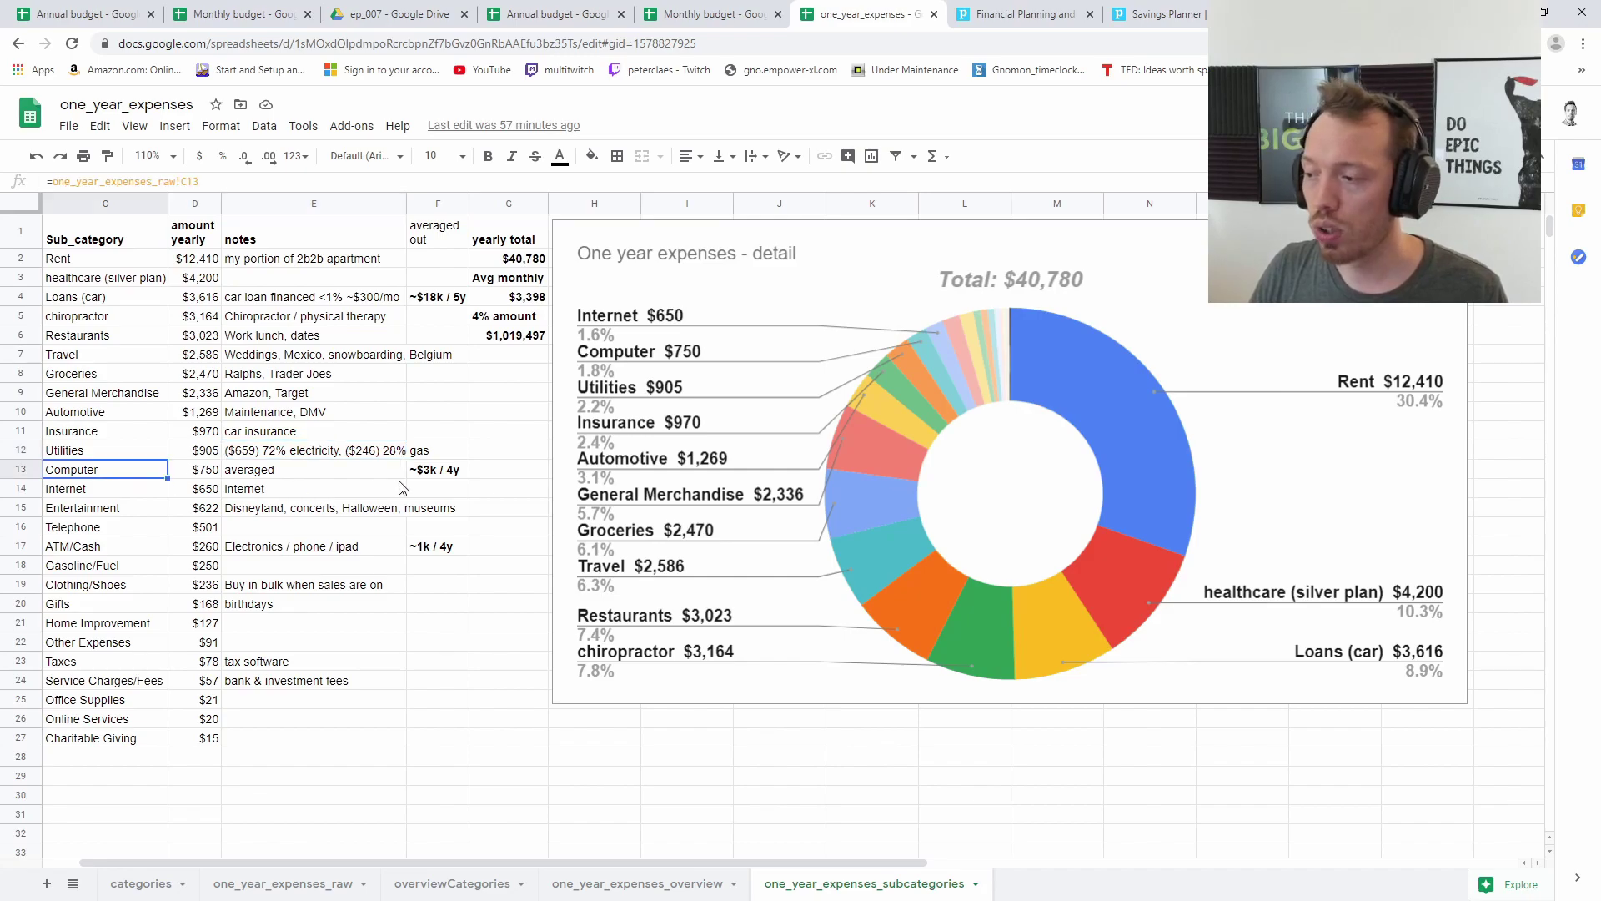
left_click(204, 474)
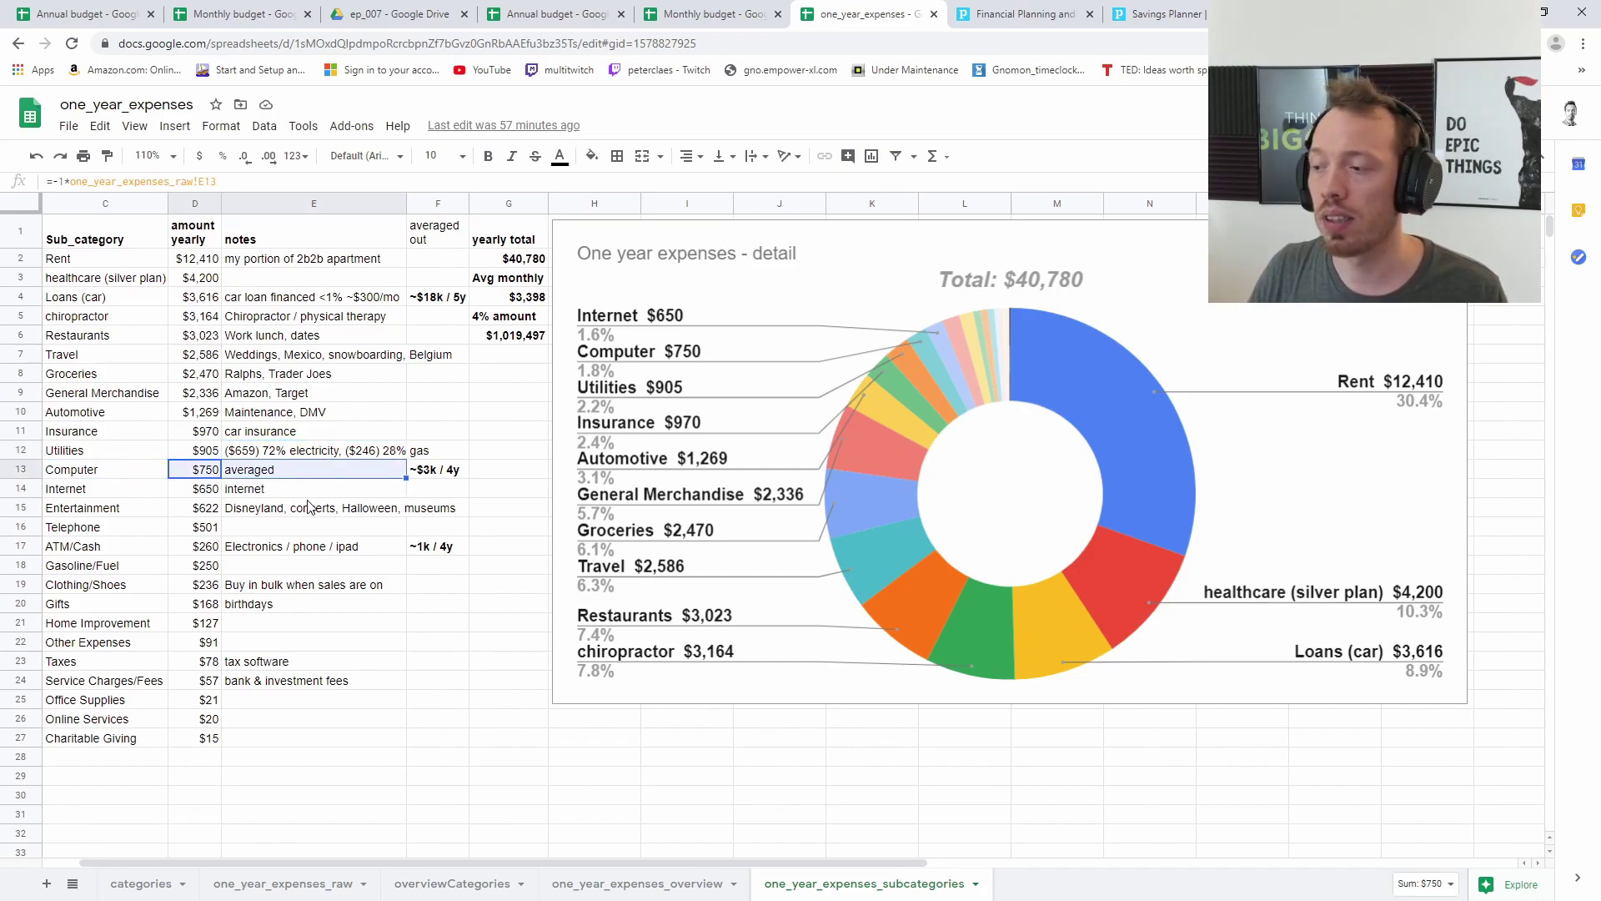
left_click(446, 474)
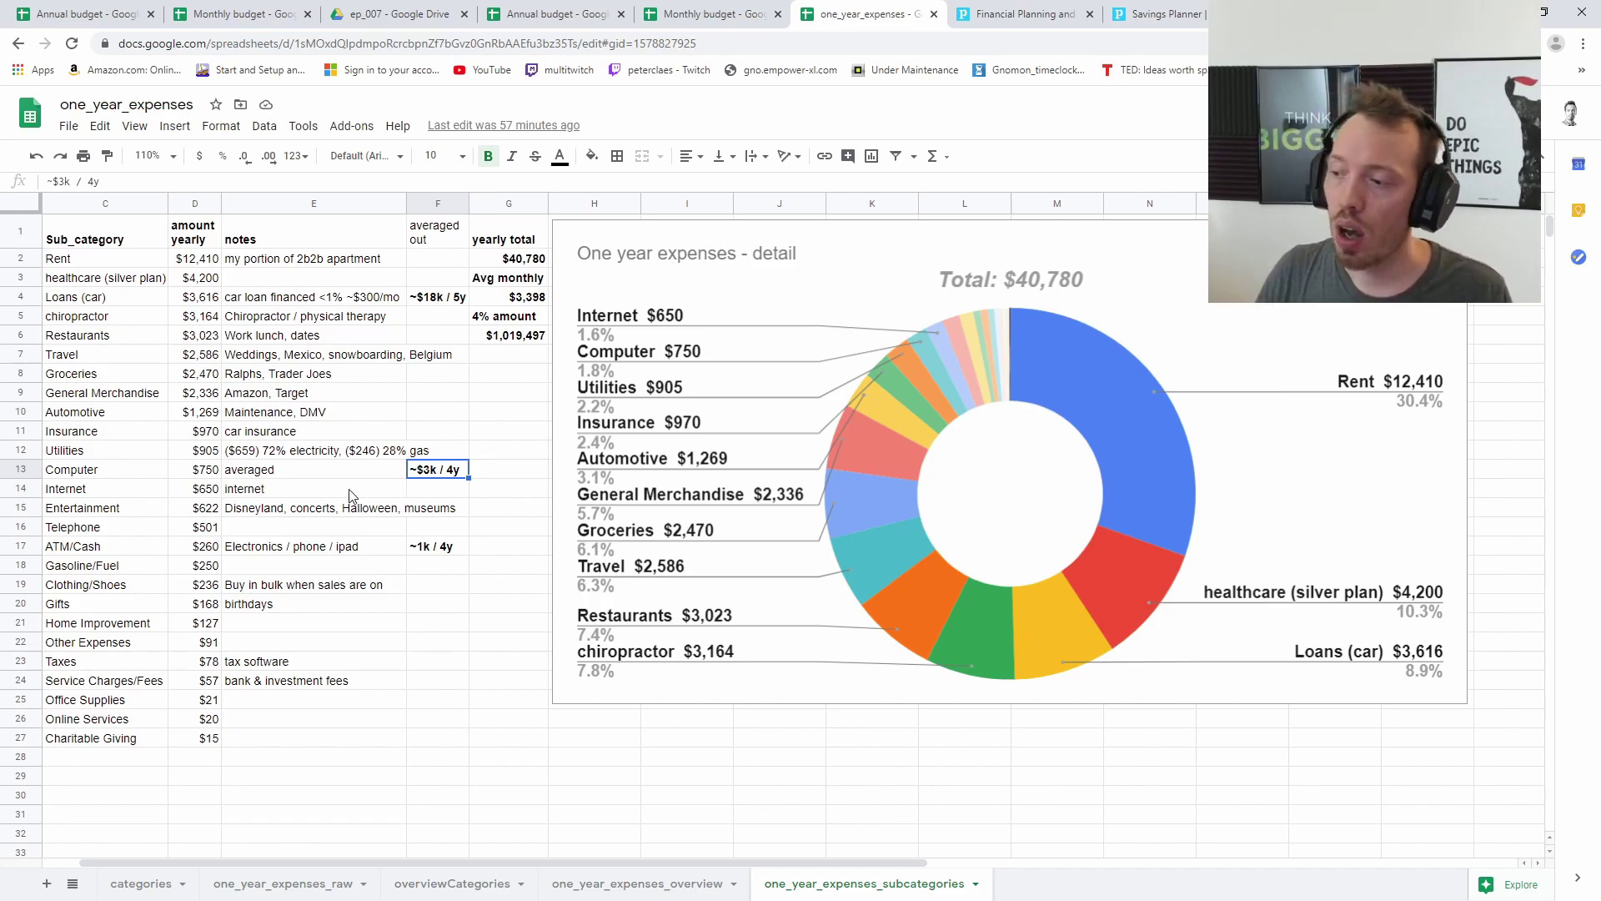
left_click(204, 474)
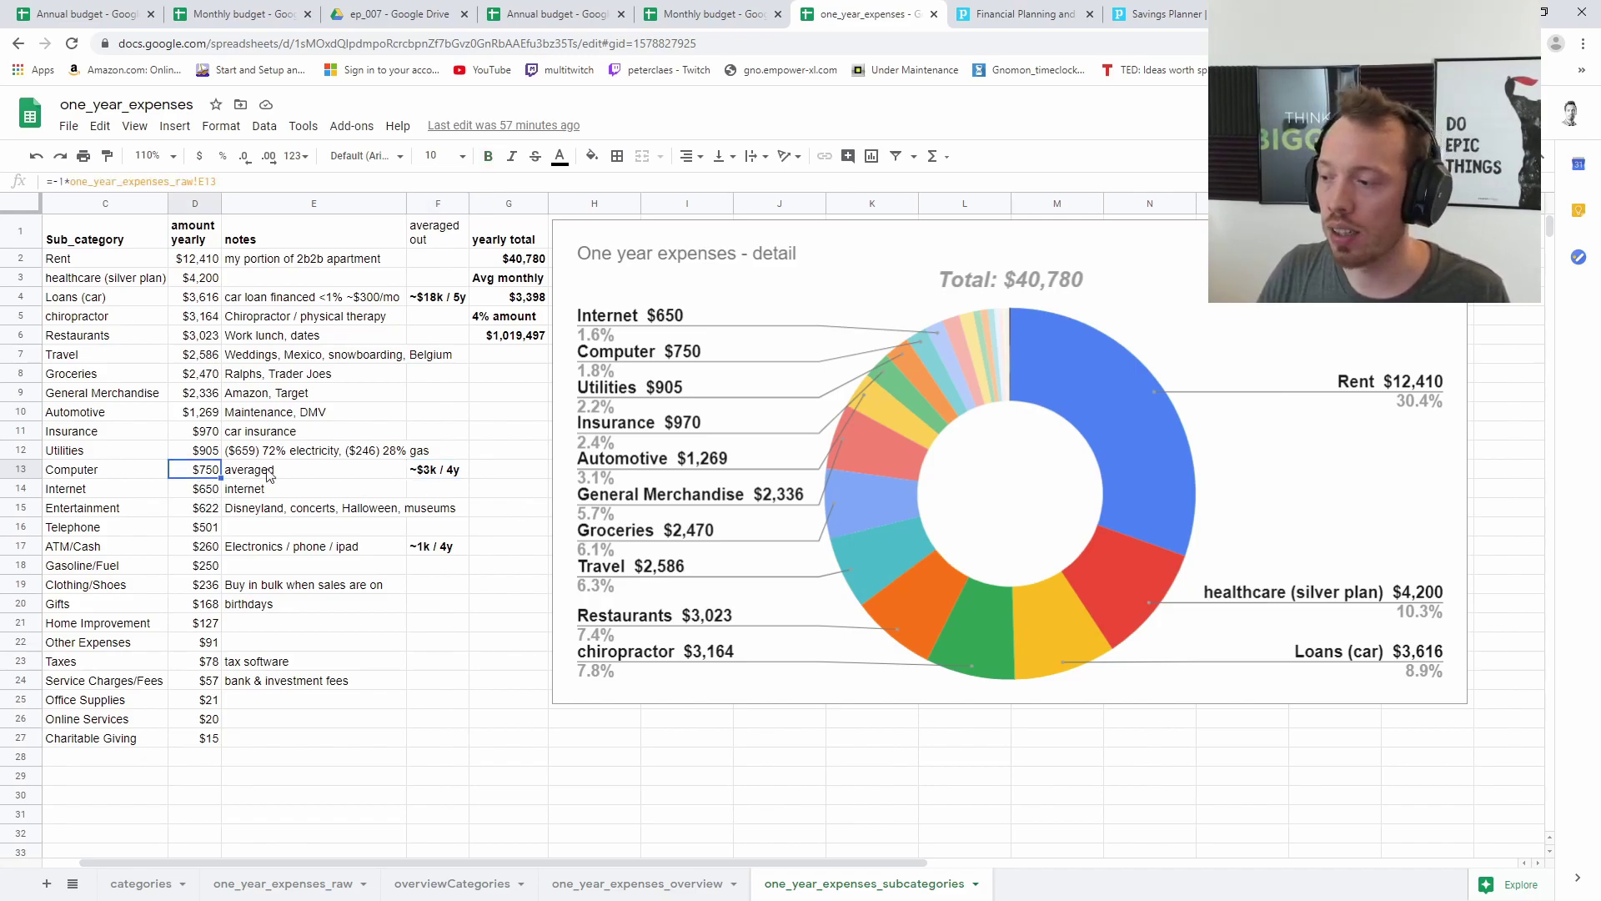
left_click(421, 481)
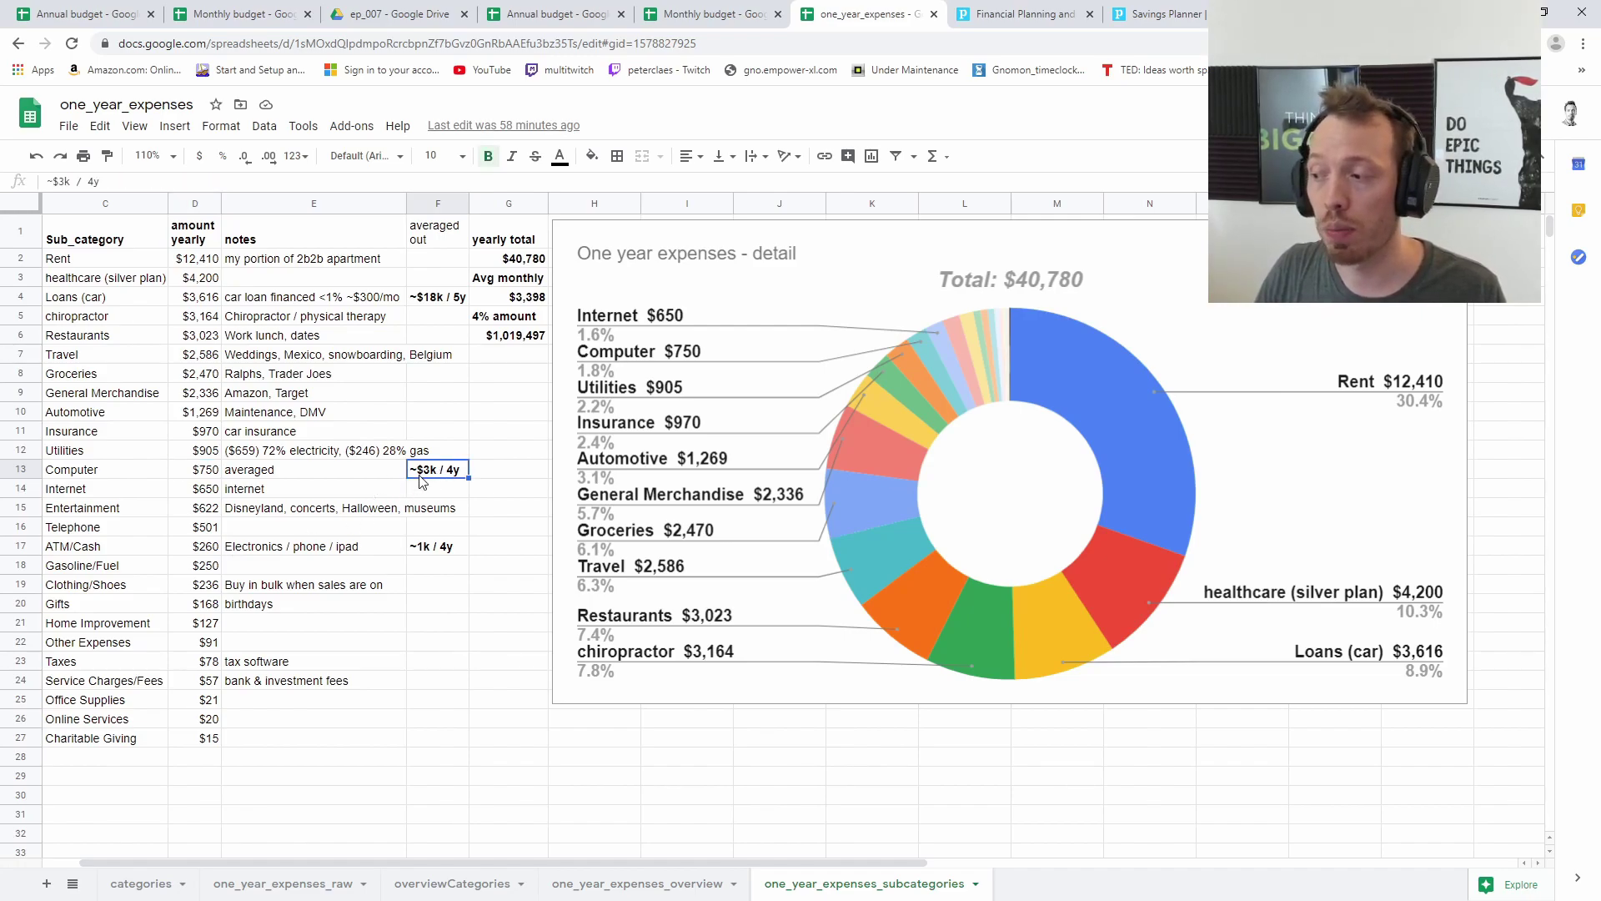
left_click(140, 491)
left_click(250, 492, "shift")
left_click(311, 531)
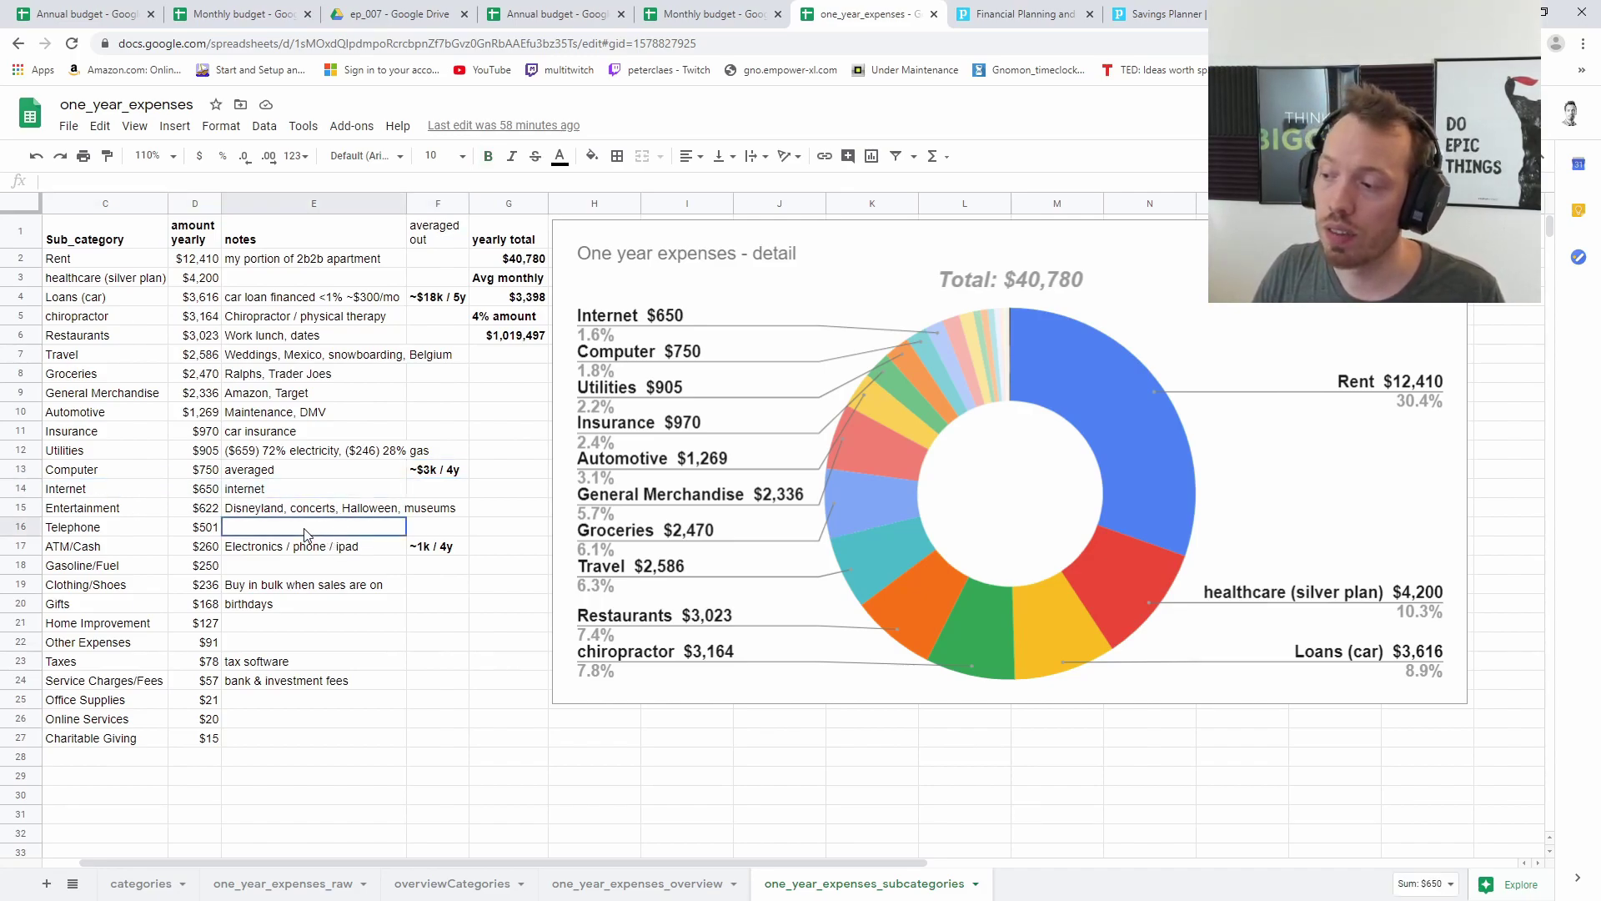
left_click_drag(232, 495, 207, 492)
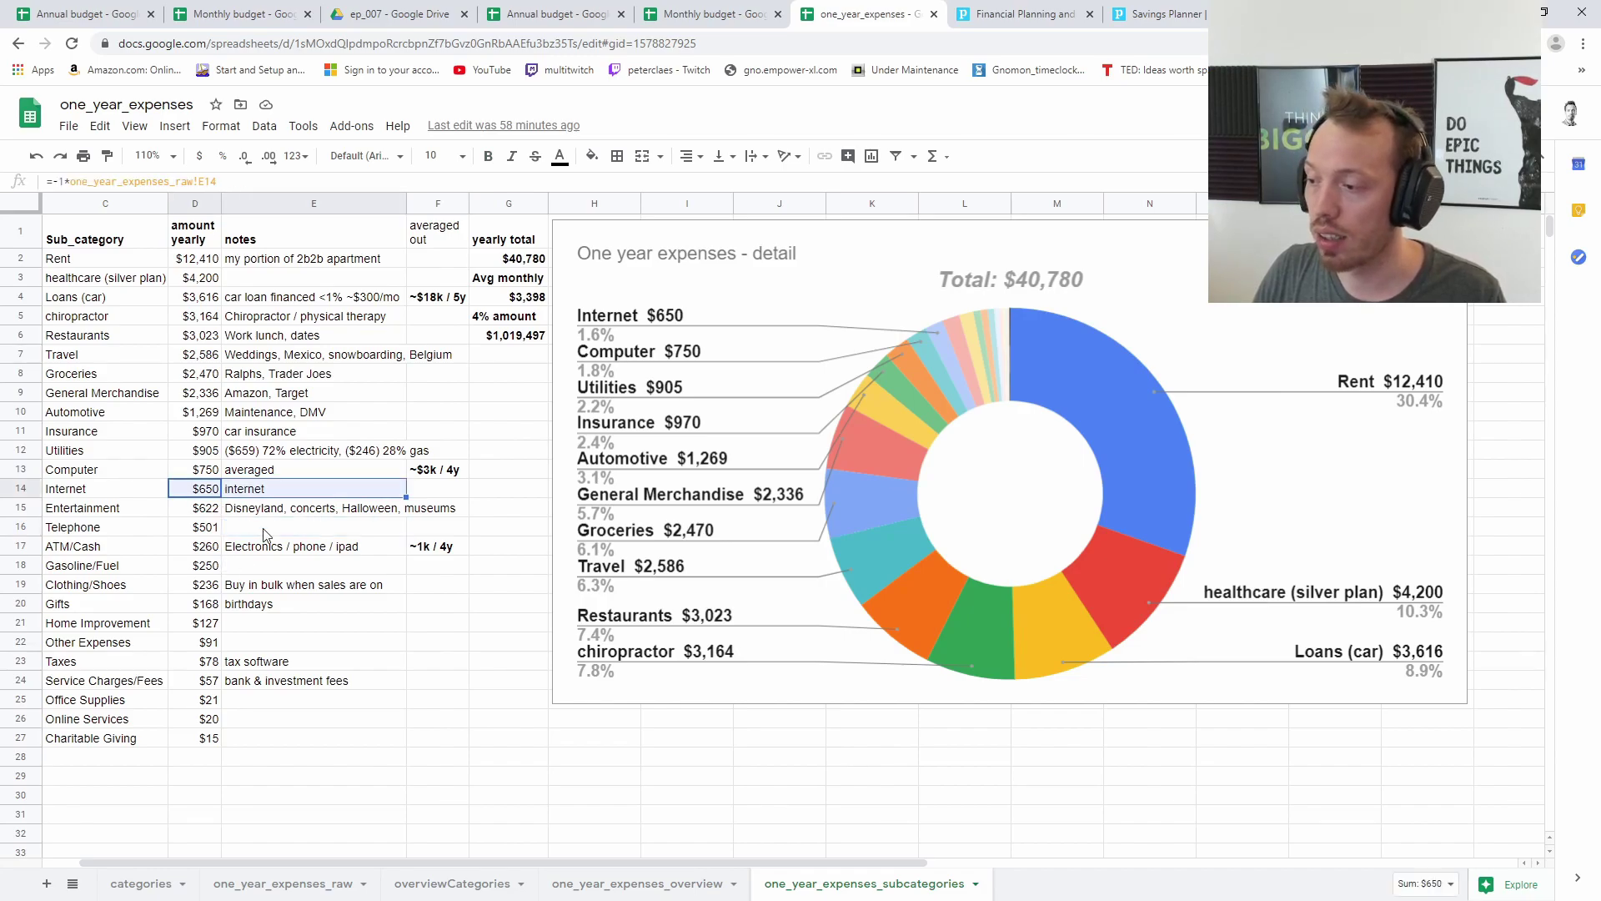
left_click(209, 510)
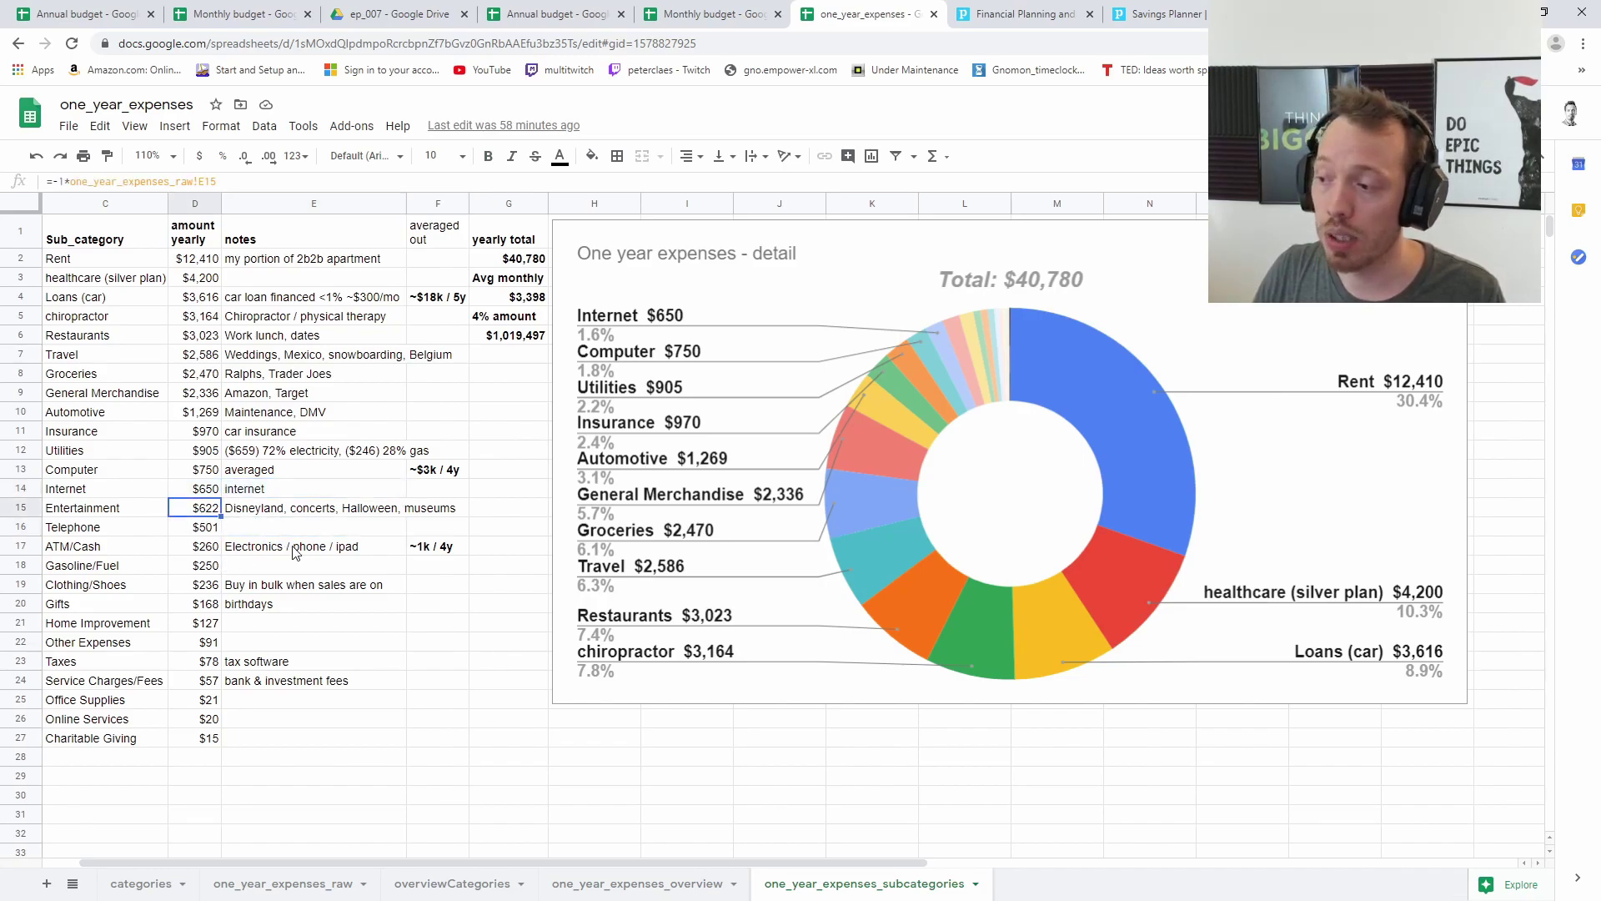
left_click(342, 513)
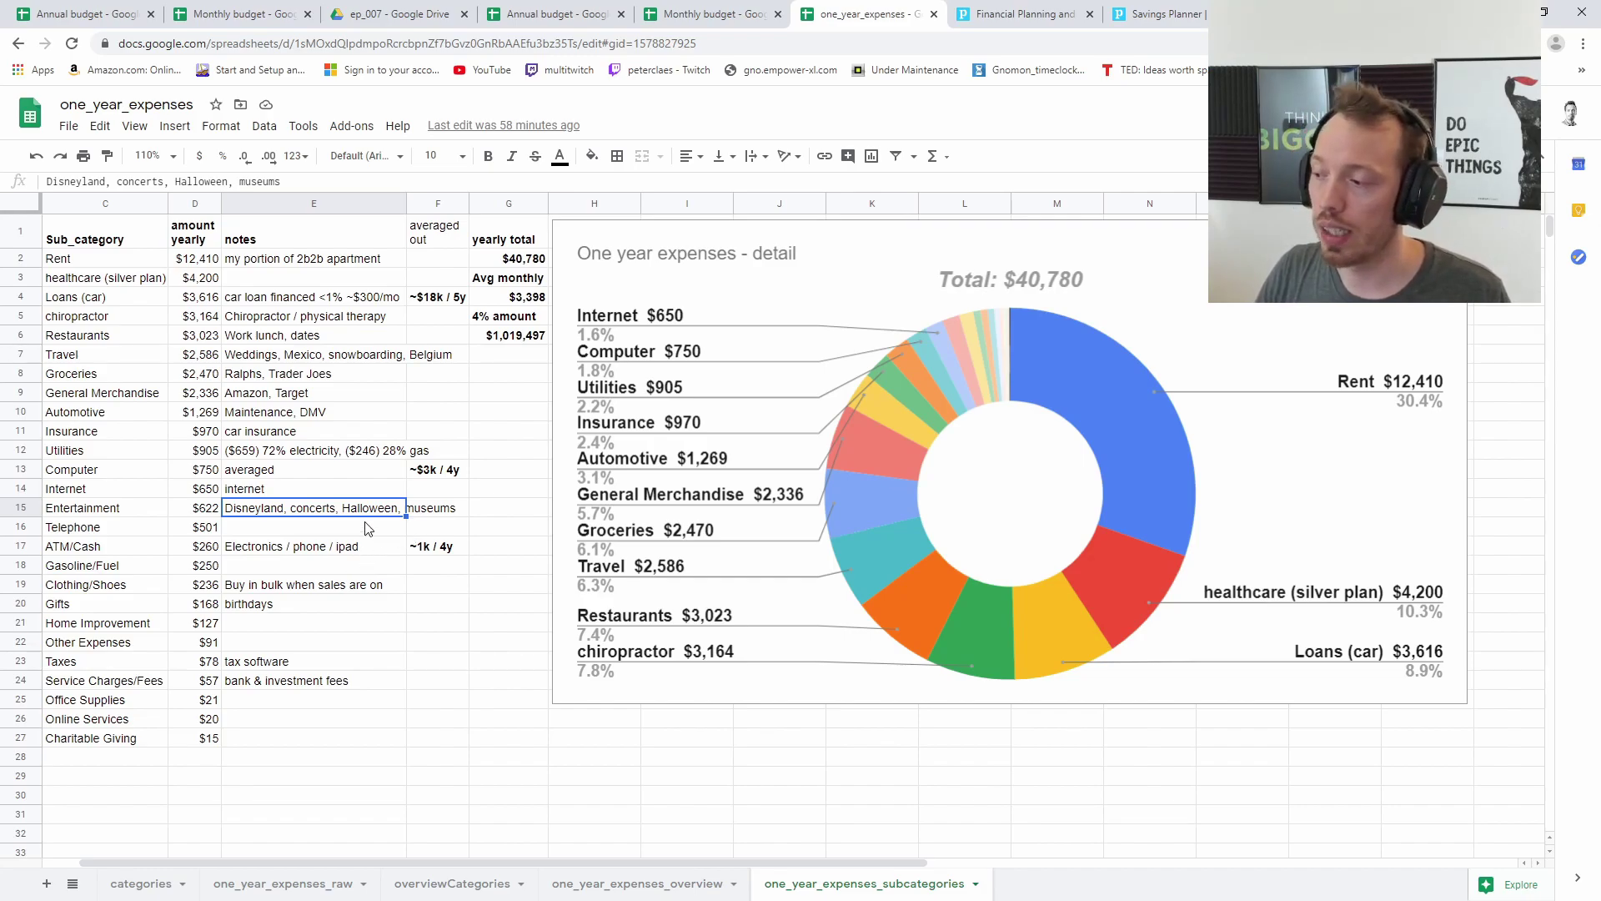
left_click(365, 526)
left_click(455, 518)
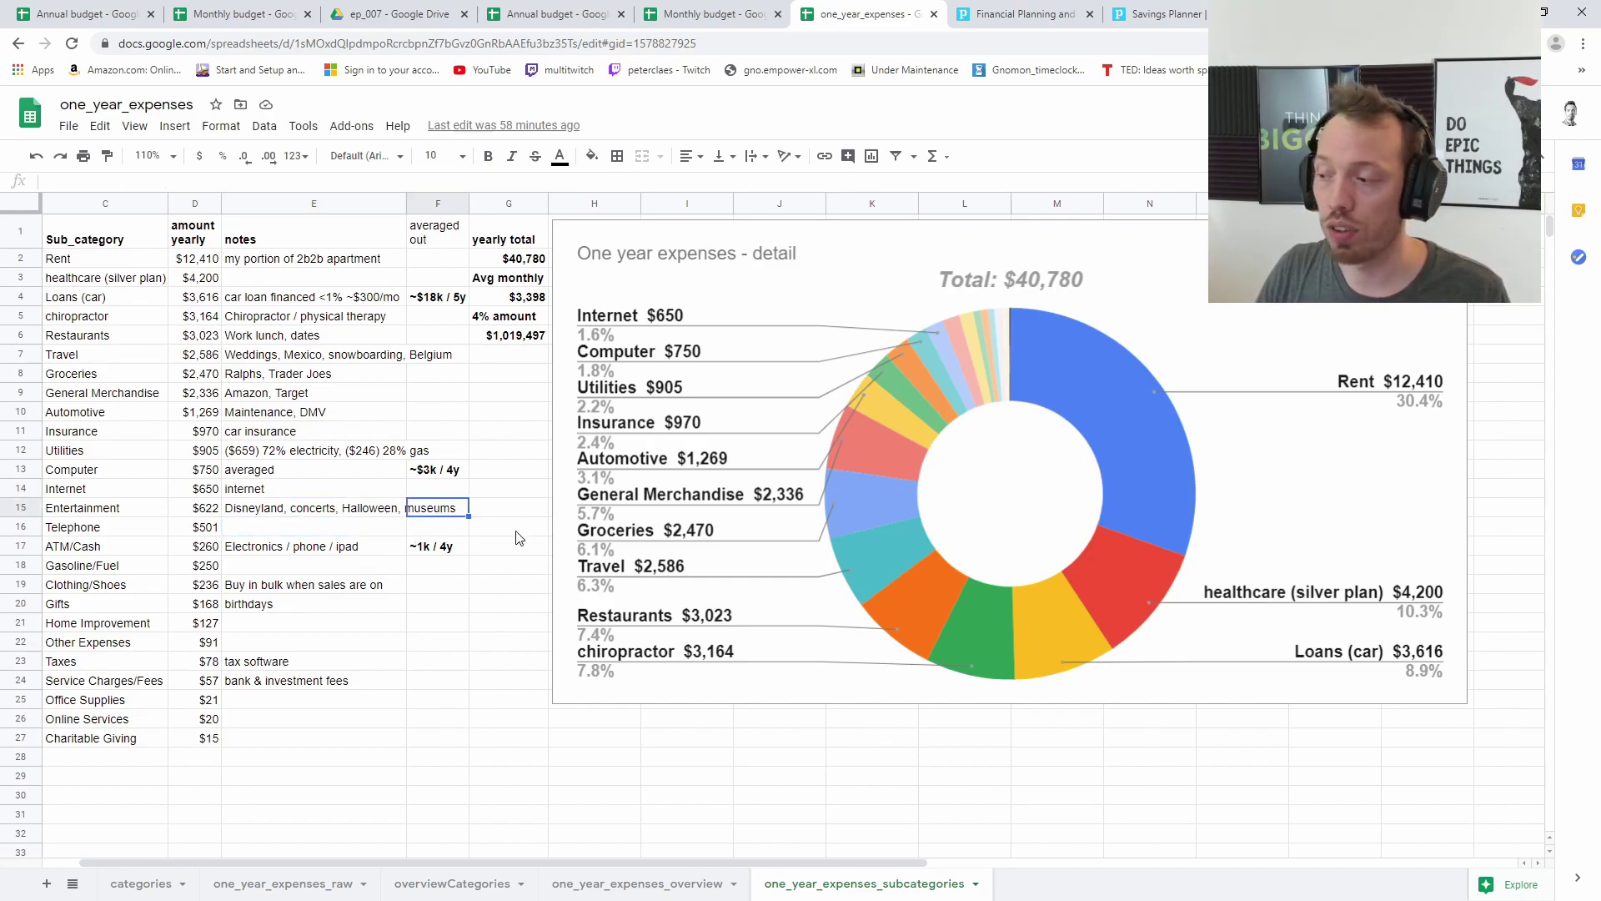
left_click(386, 534)
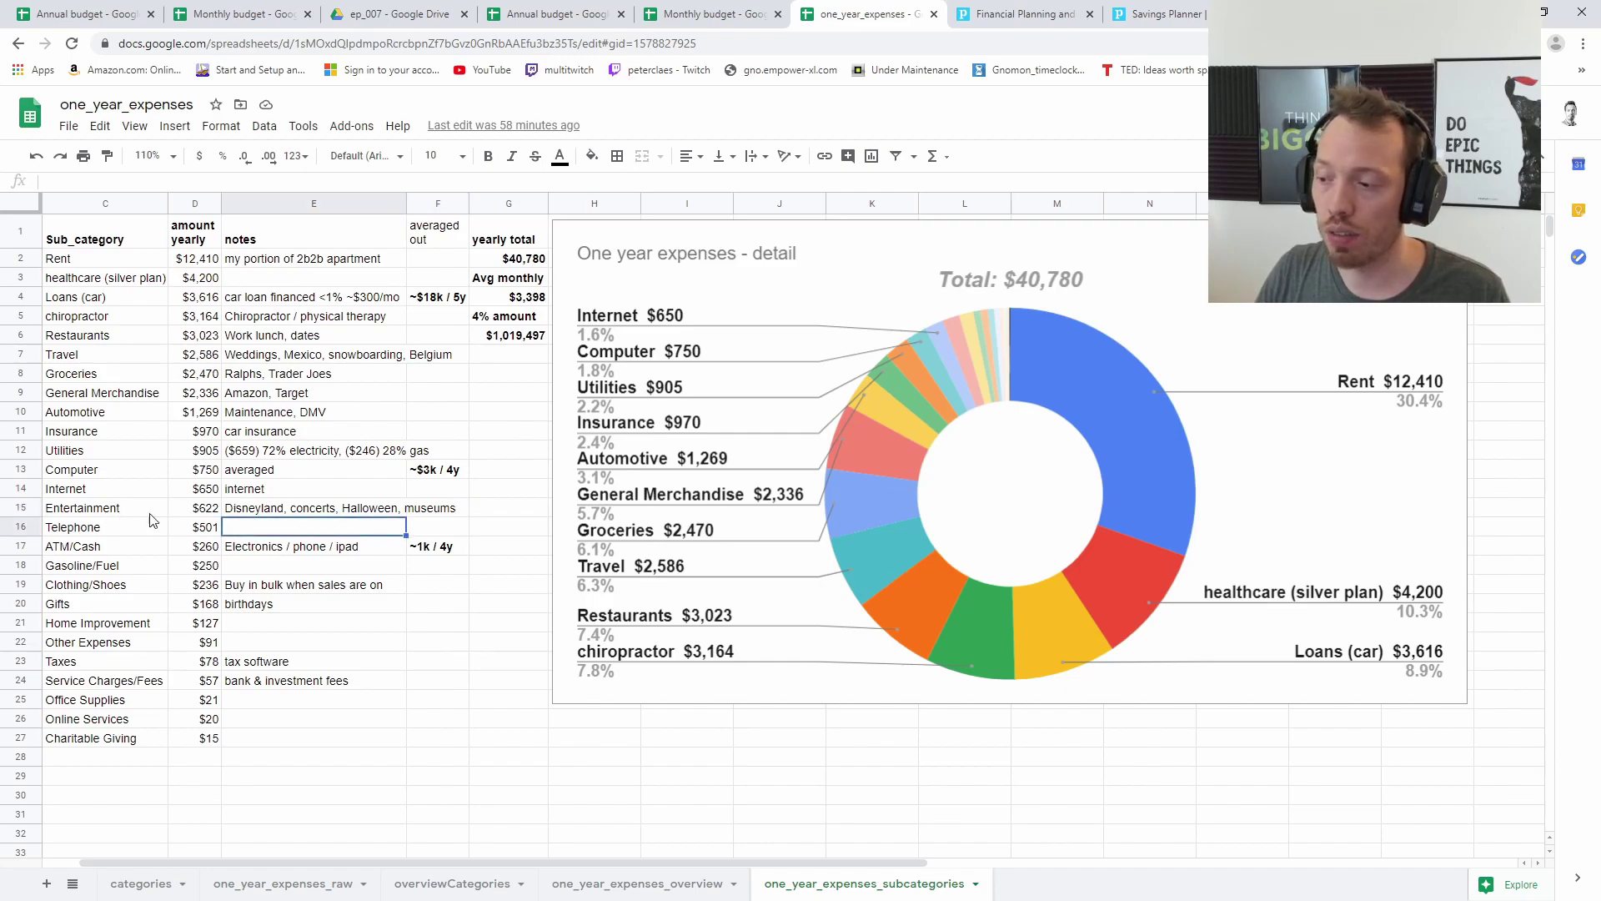
left_click_drag(155, 512, 300, 513)
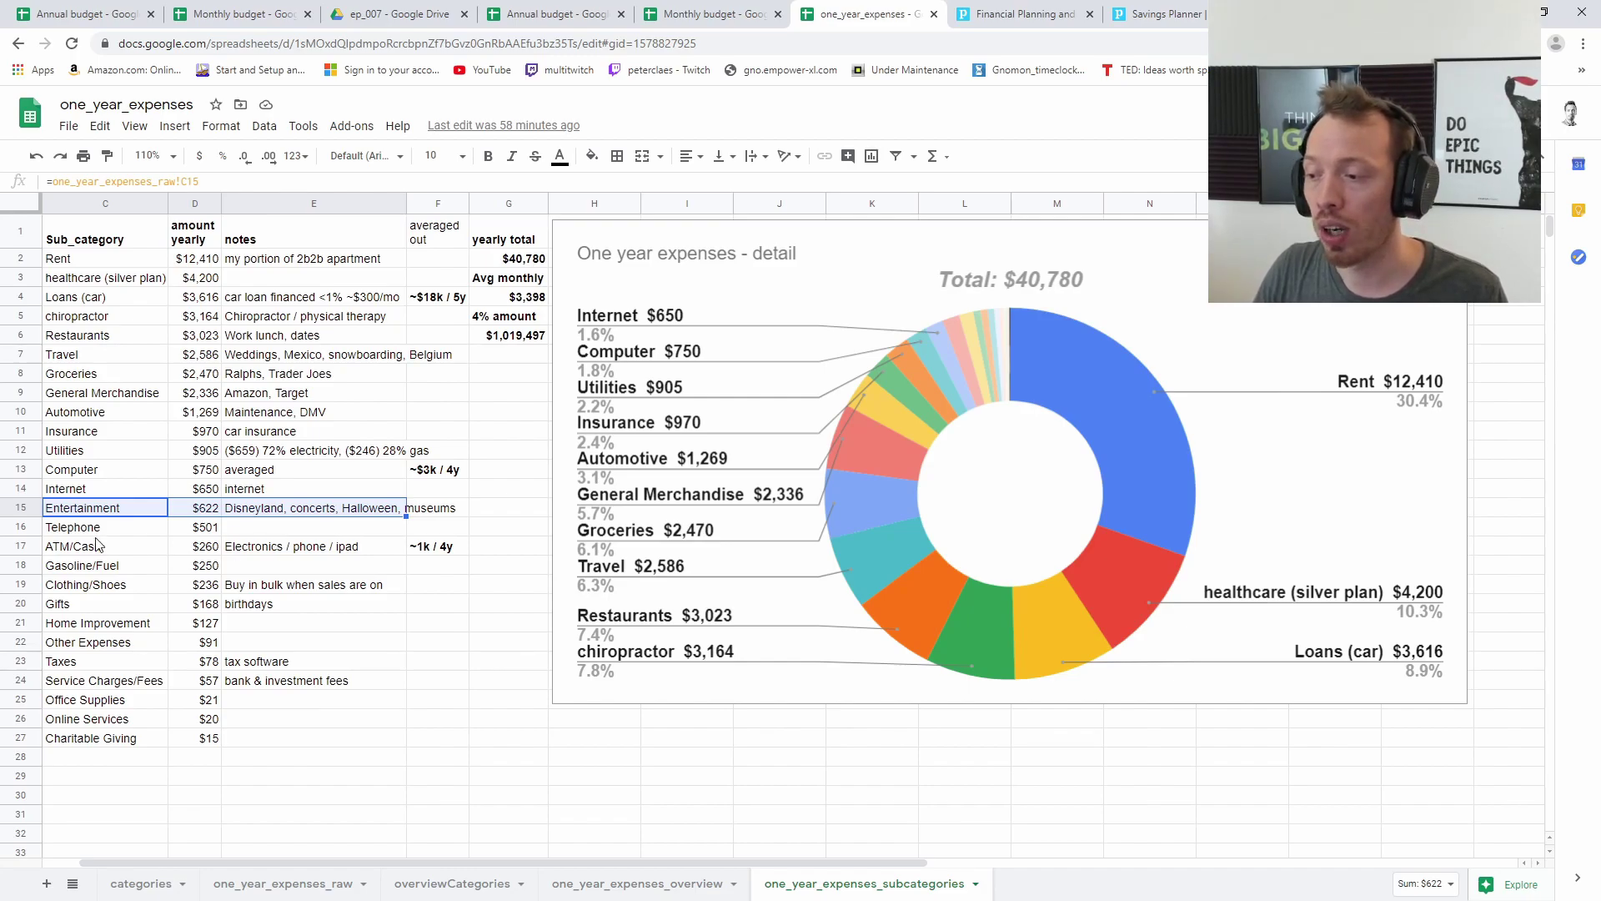
left_click(263, 532)
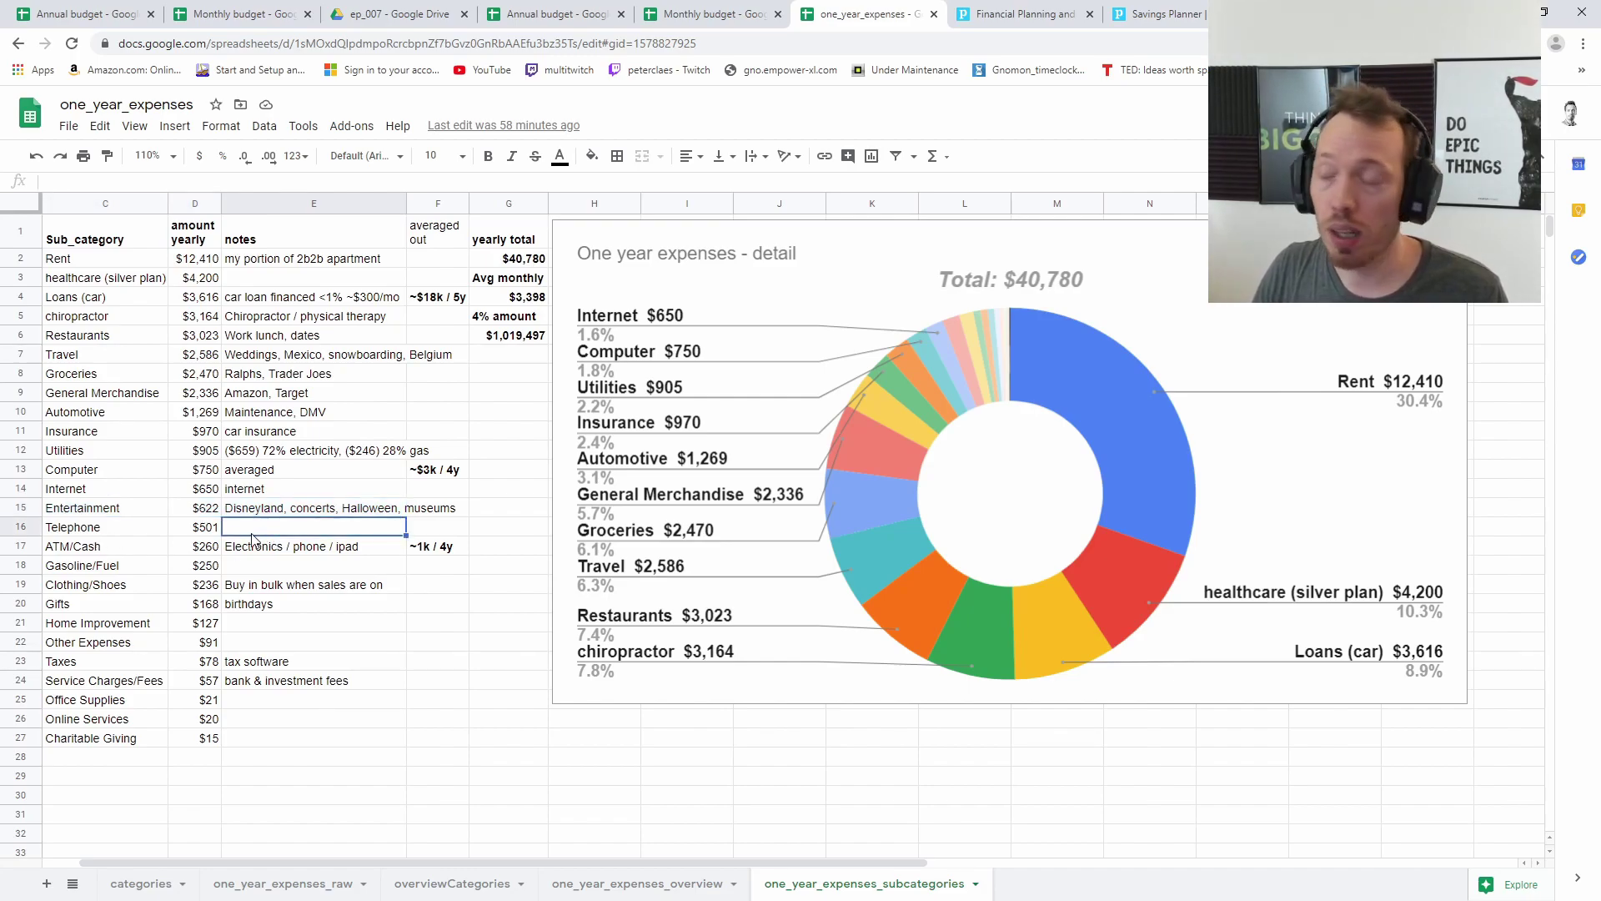
left_click(184, 533)
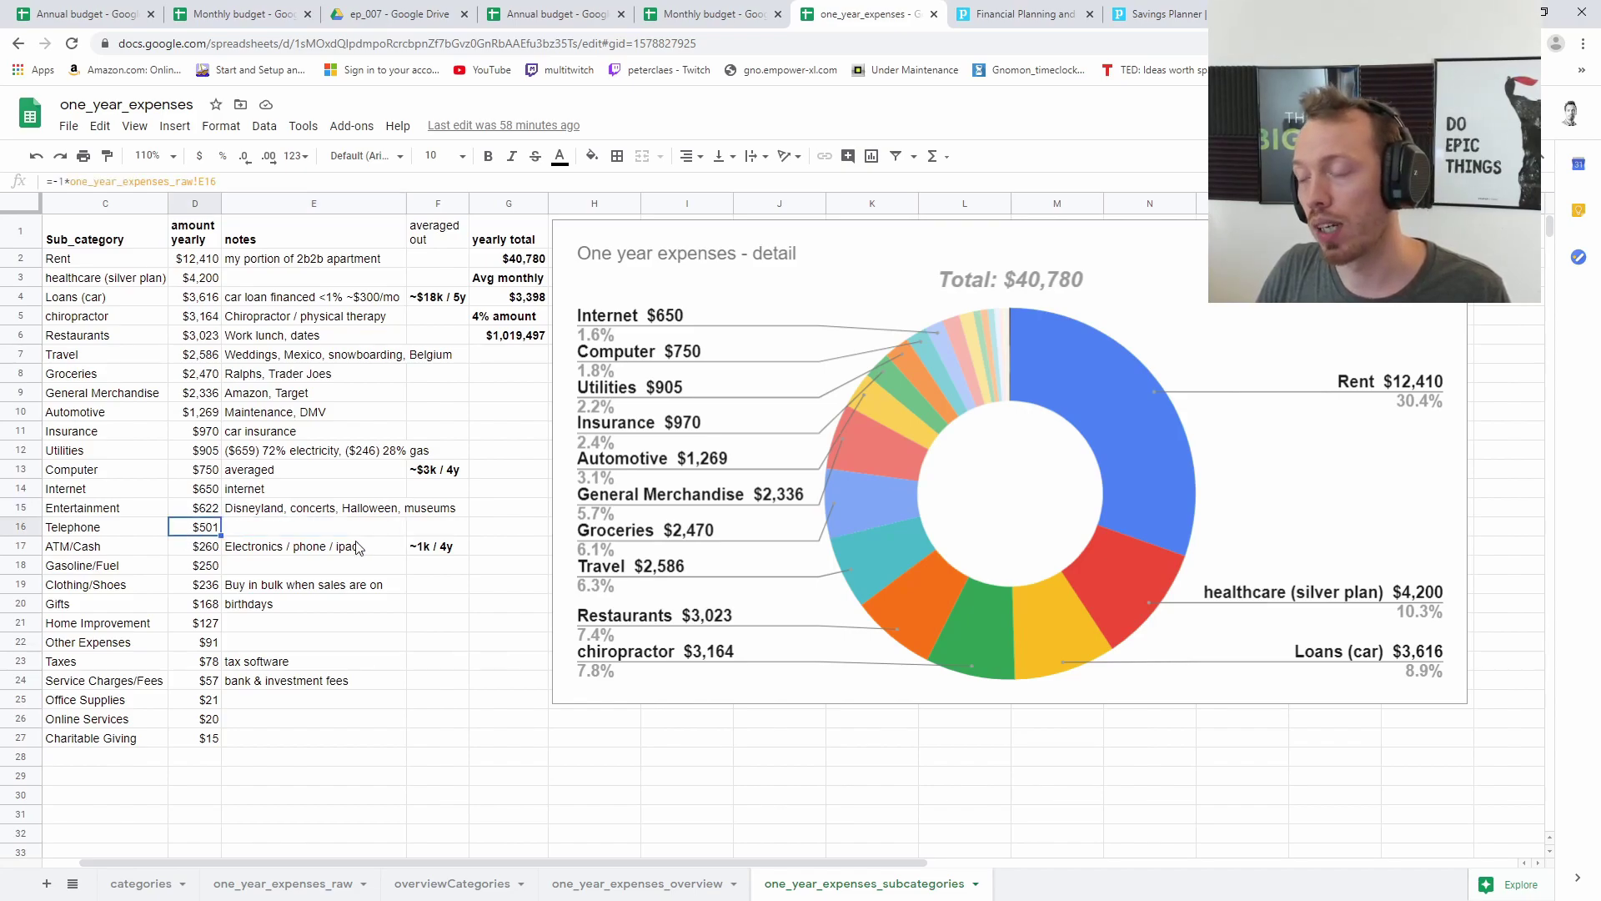
left_click(200, 551)
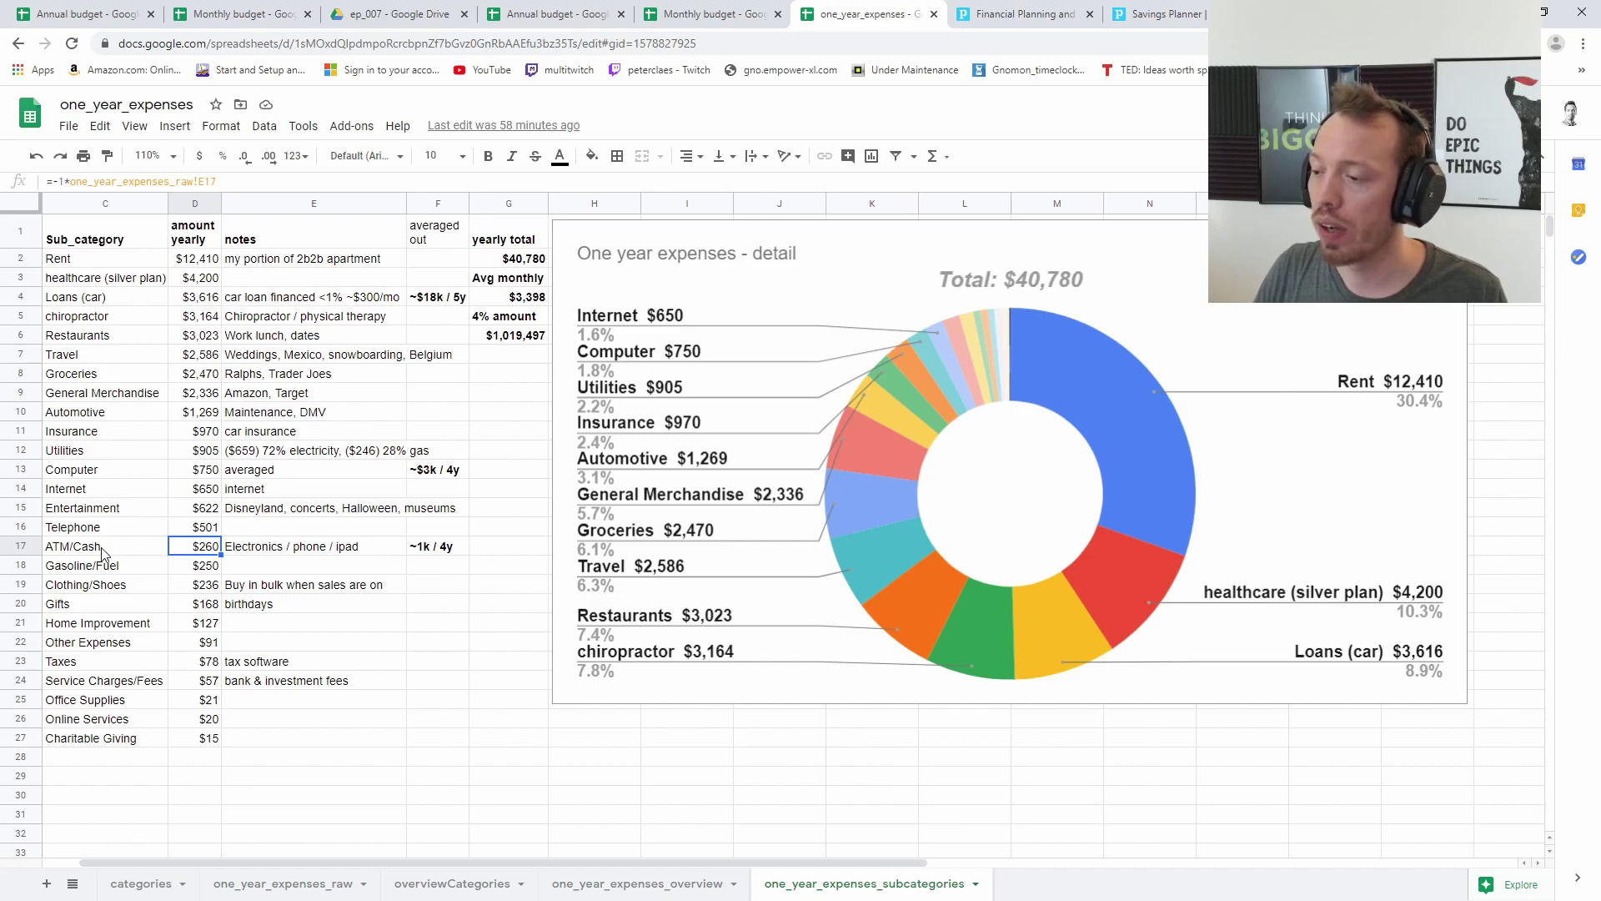
left_click(134, 553)
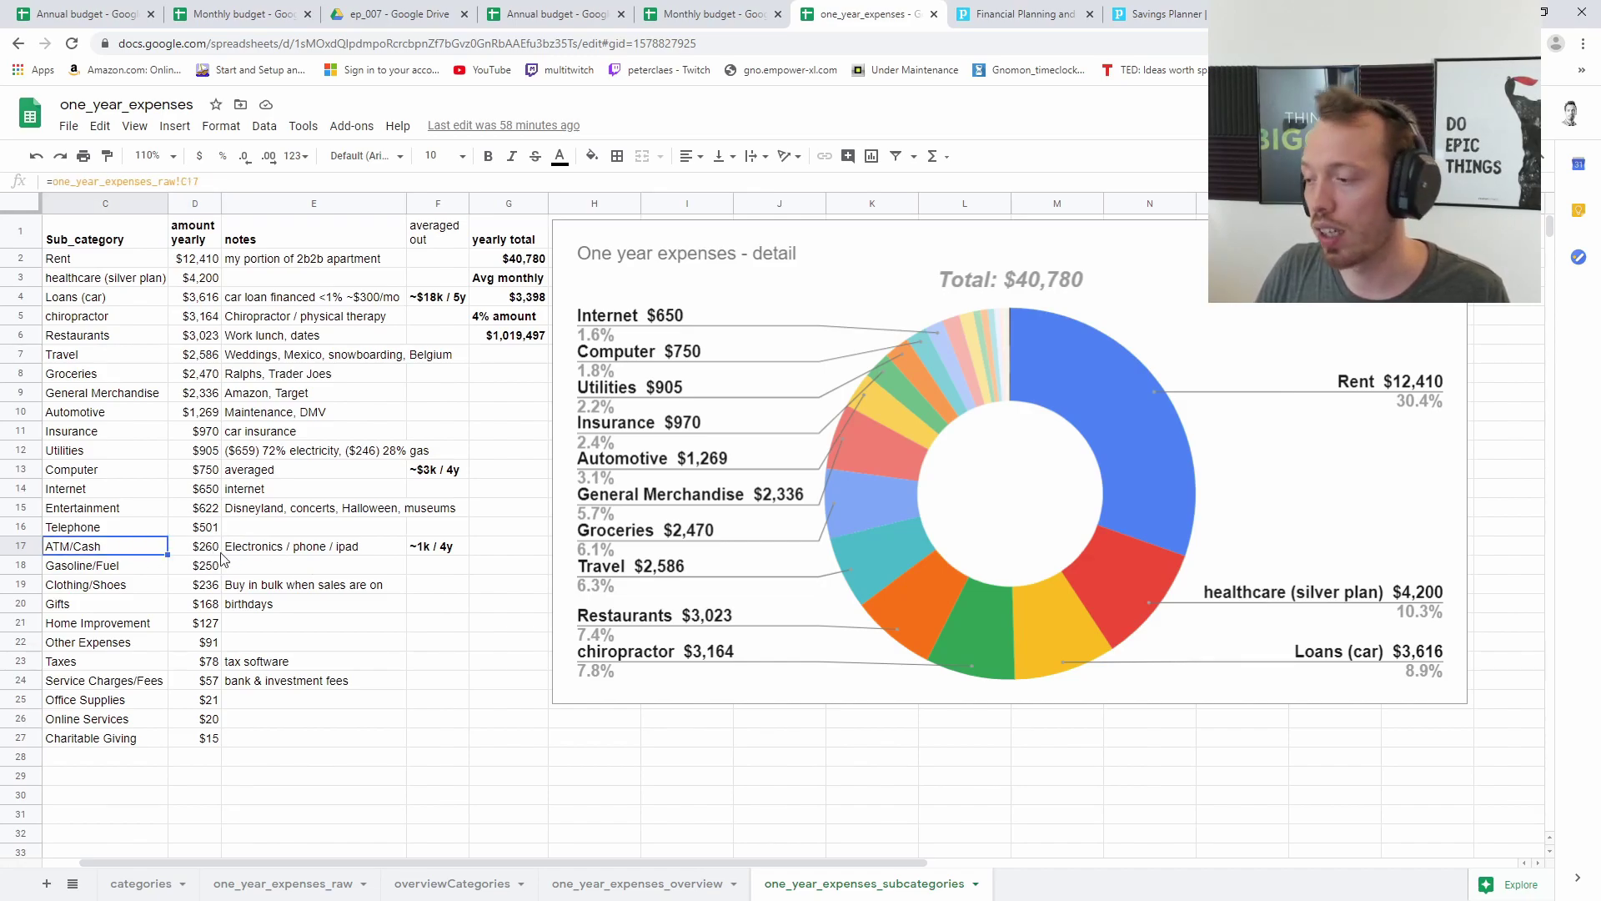
left_click(261, 552)
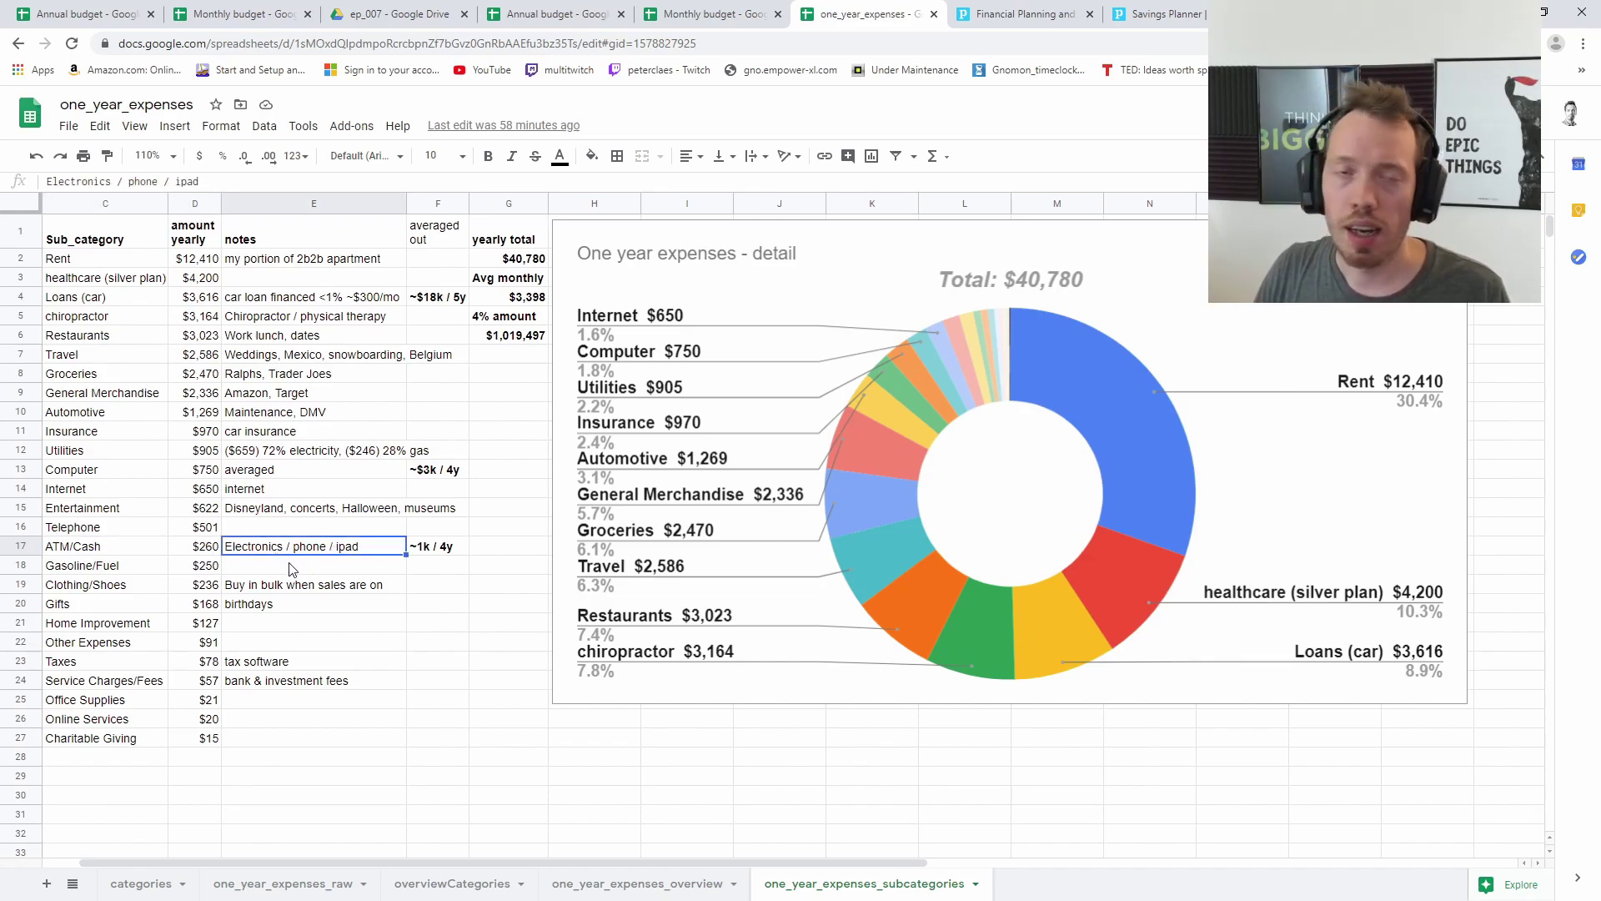
left_click(209, 556)
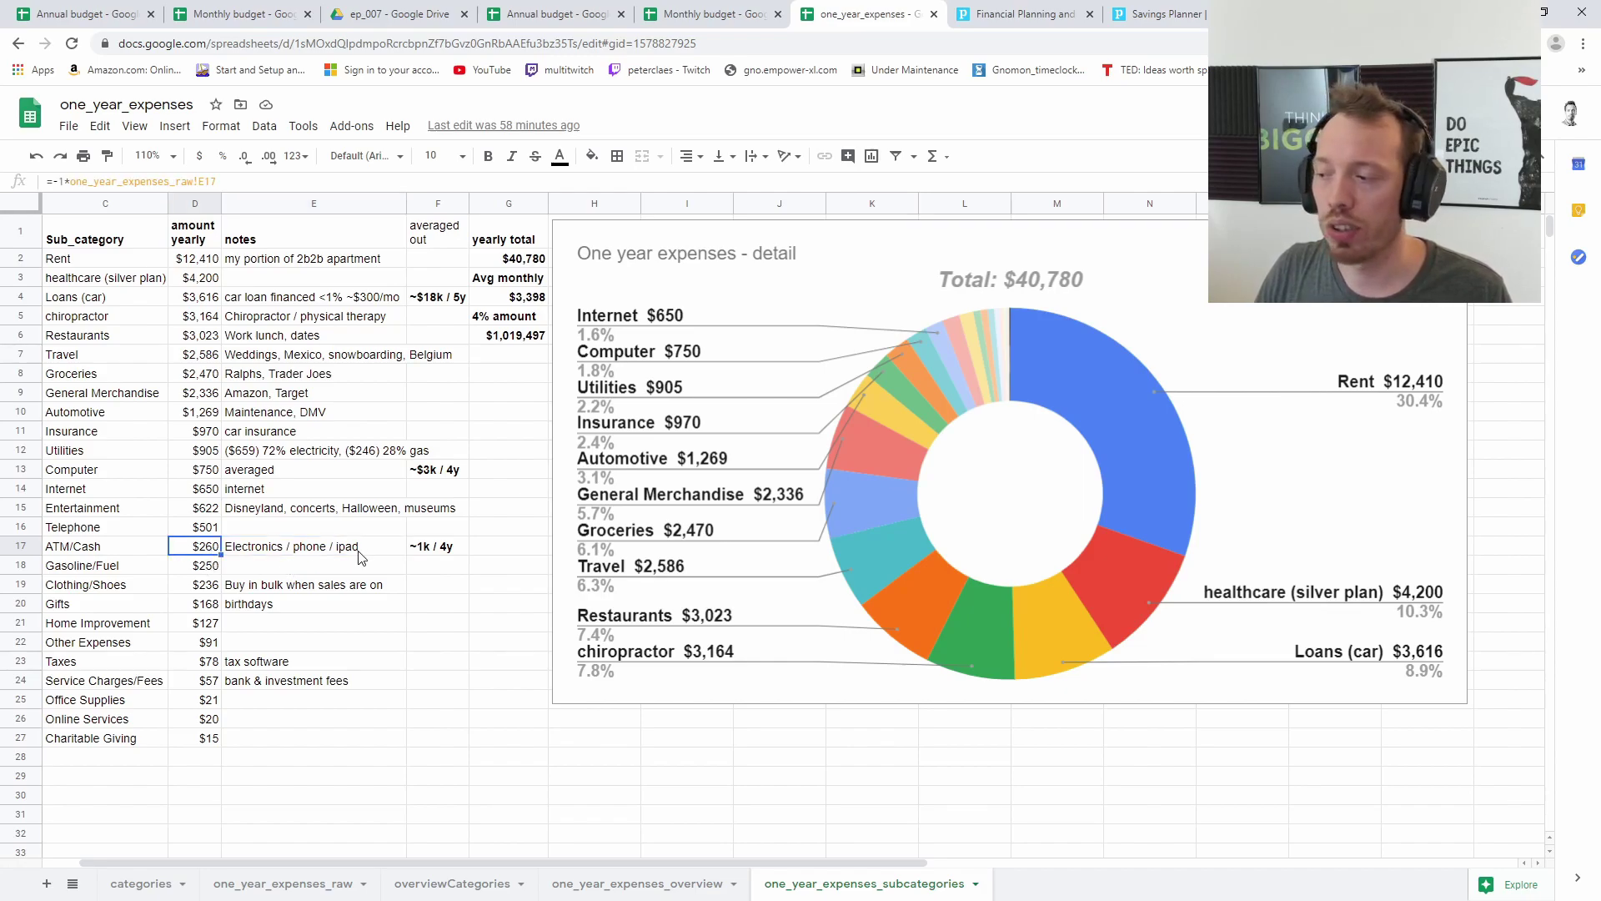
left_click(438, 556)
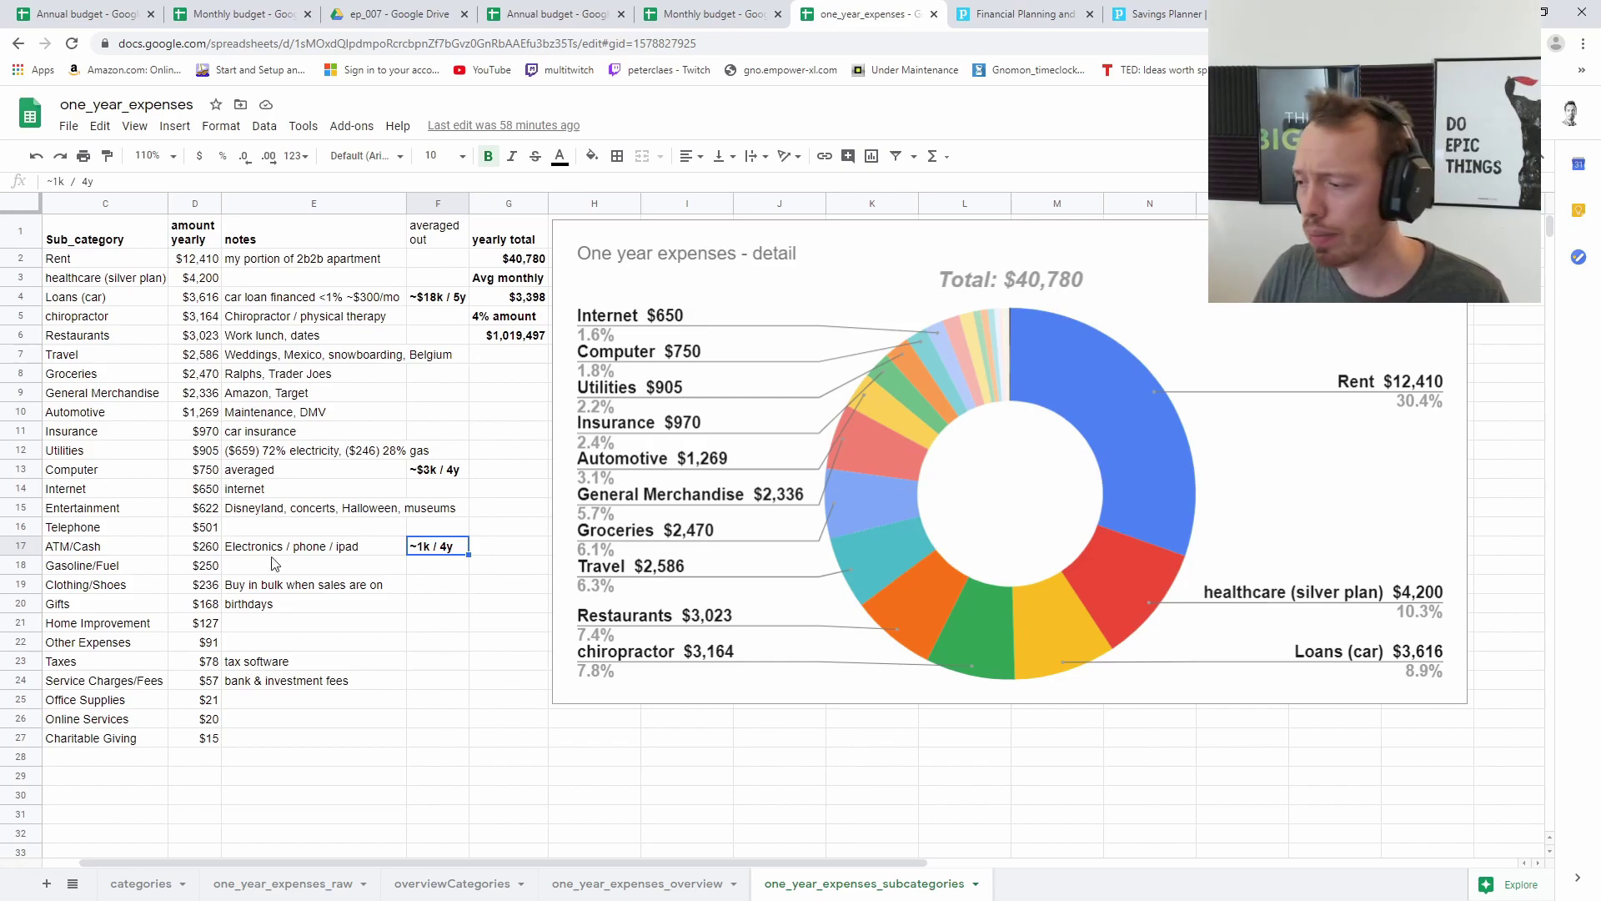
left_click(306, 552)
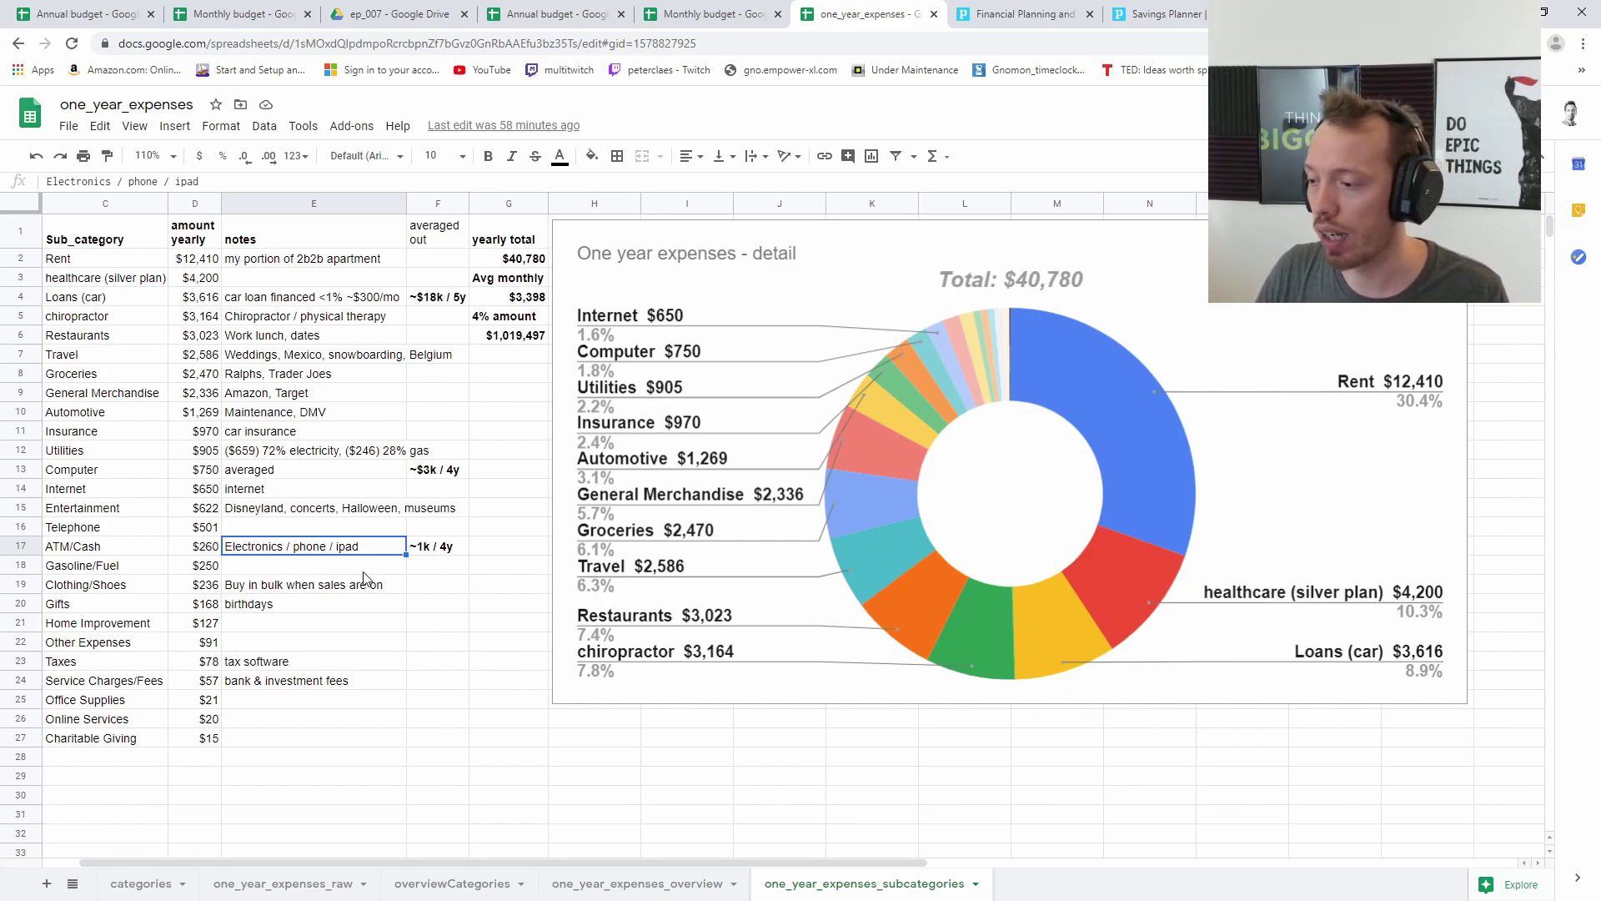
left_click_drag(131, 574, 200, 574)
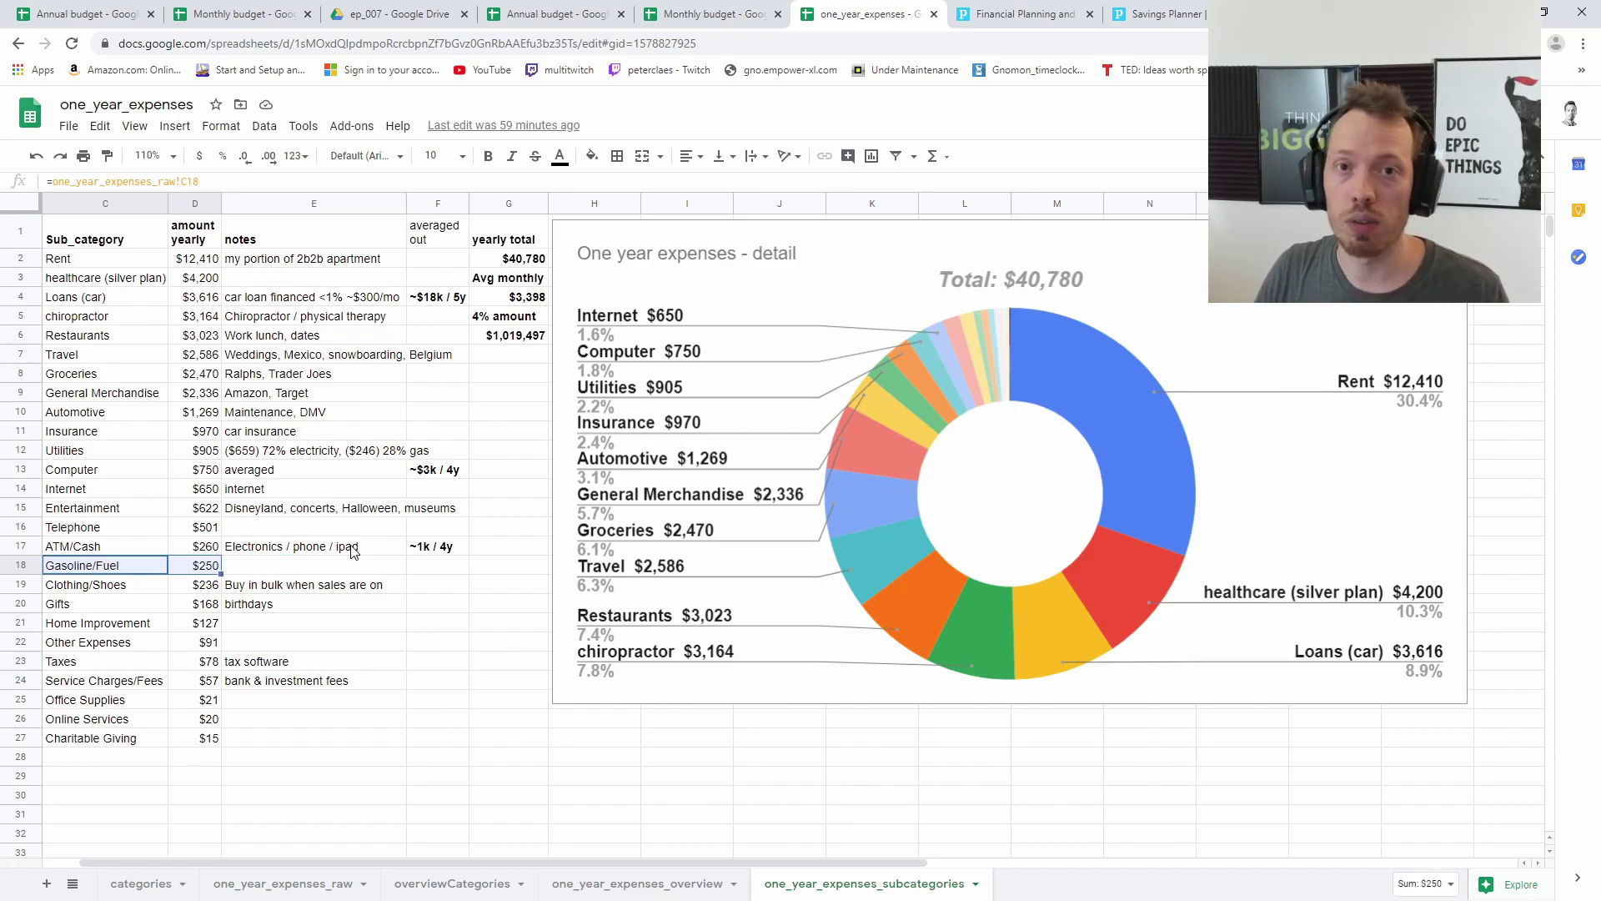
Review the Gasoline/Fuel, Clothing/Shoes, Gifts and Home Improvement amount formulas and notes.
left_click(270, 570)
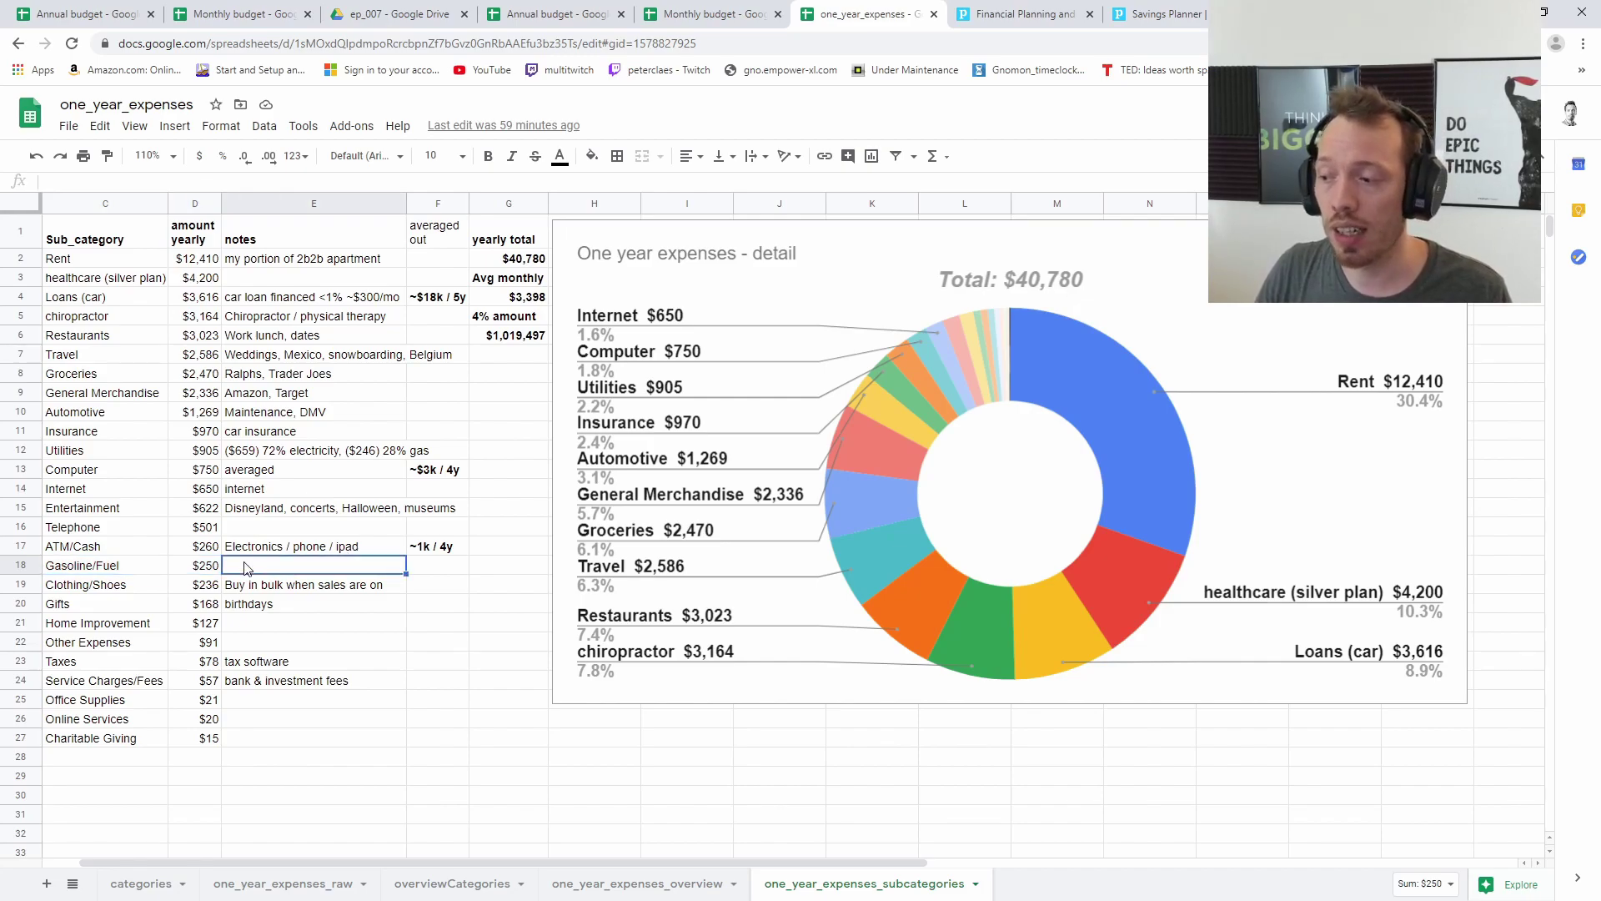
left_click(214, 570)
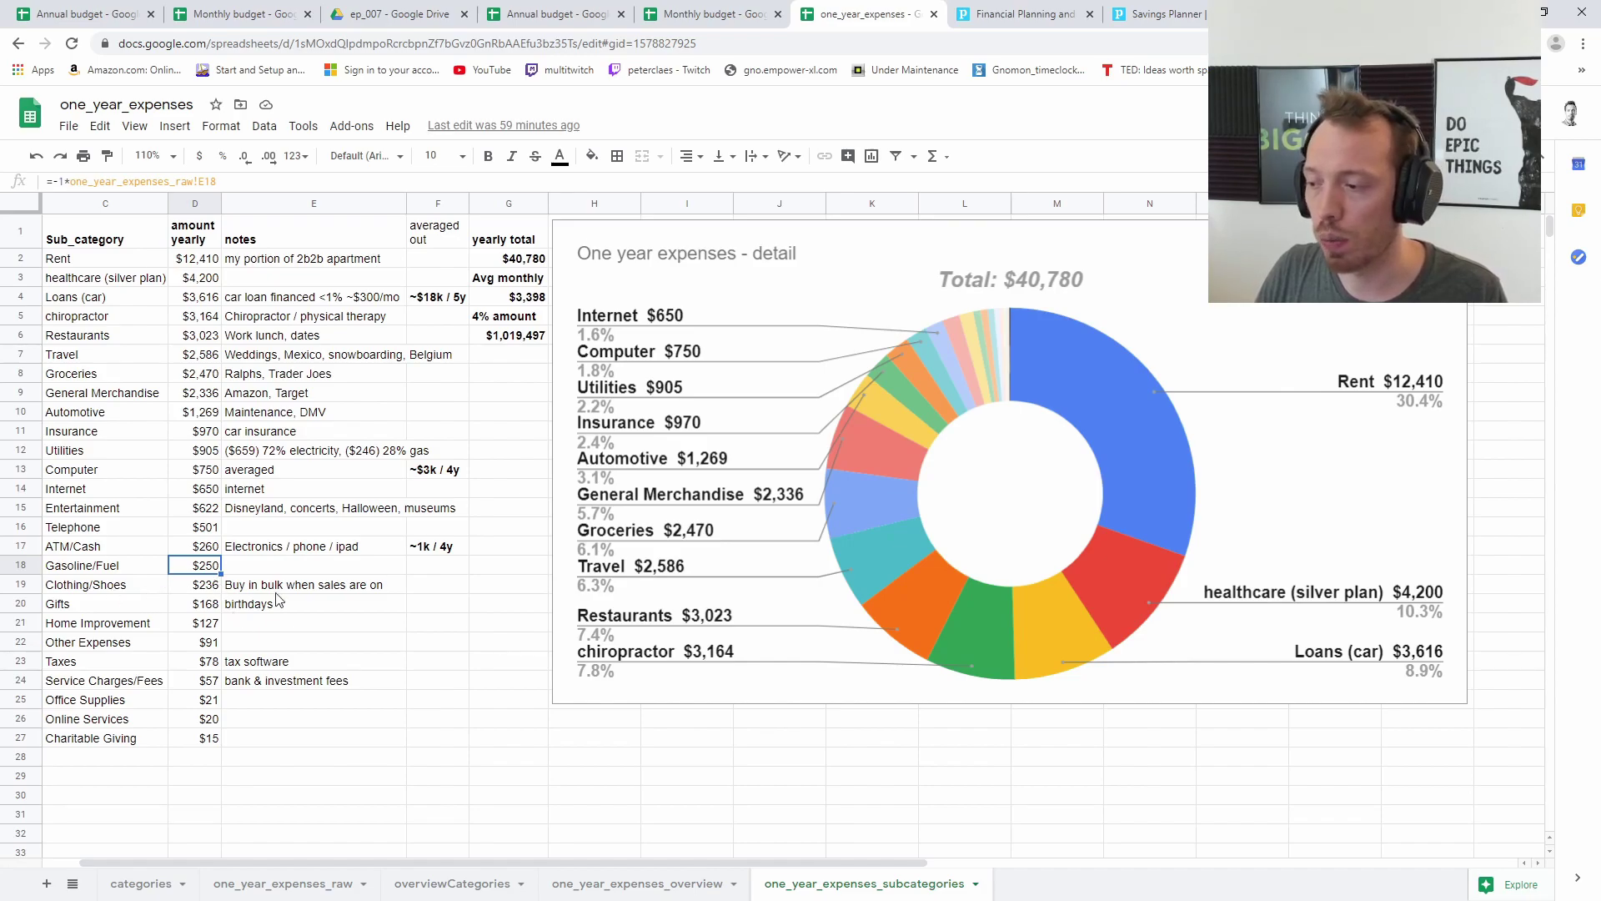
left_click(200, 586)
left_click(306, 587)
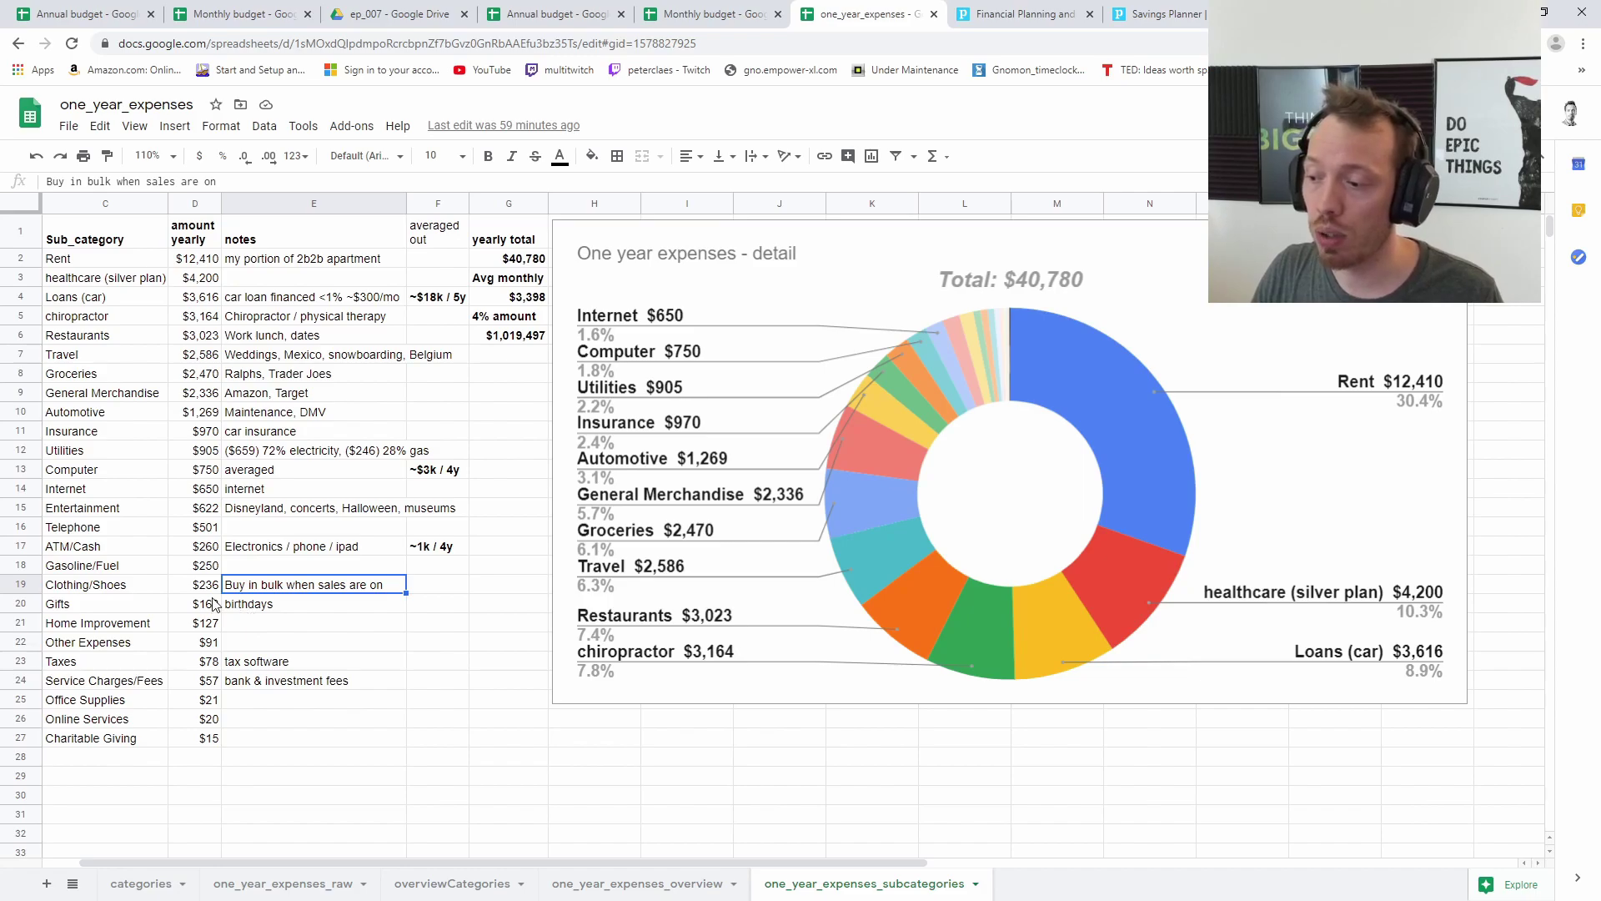
left_click(149, 589)
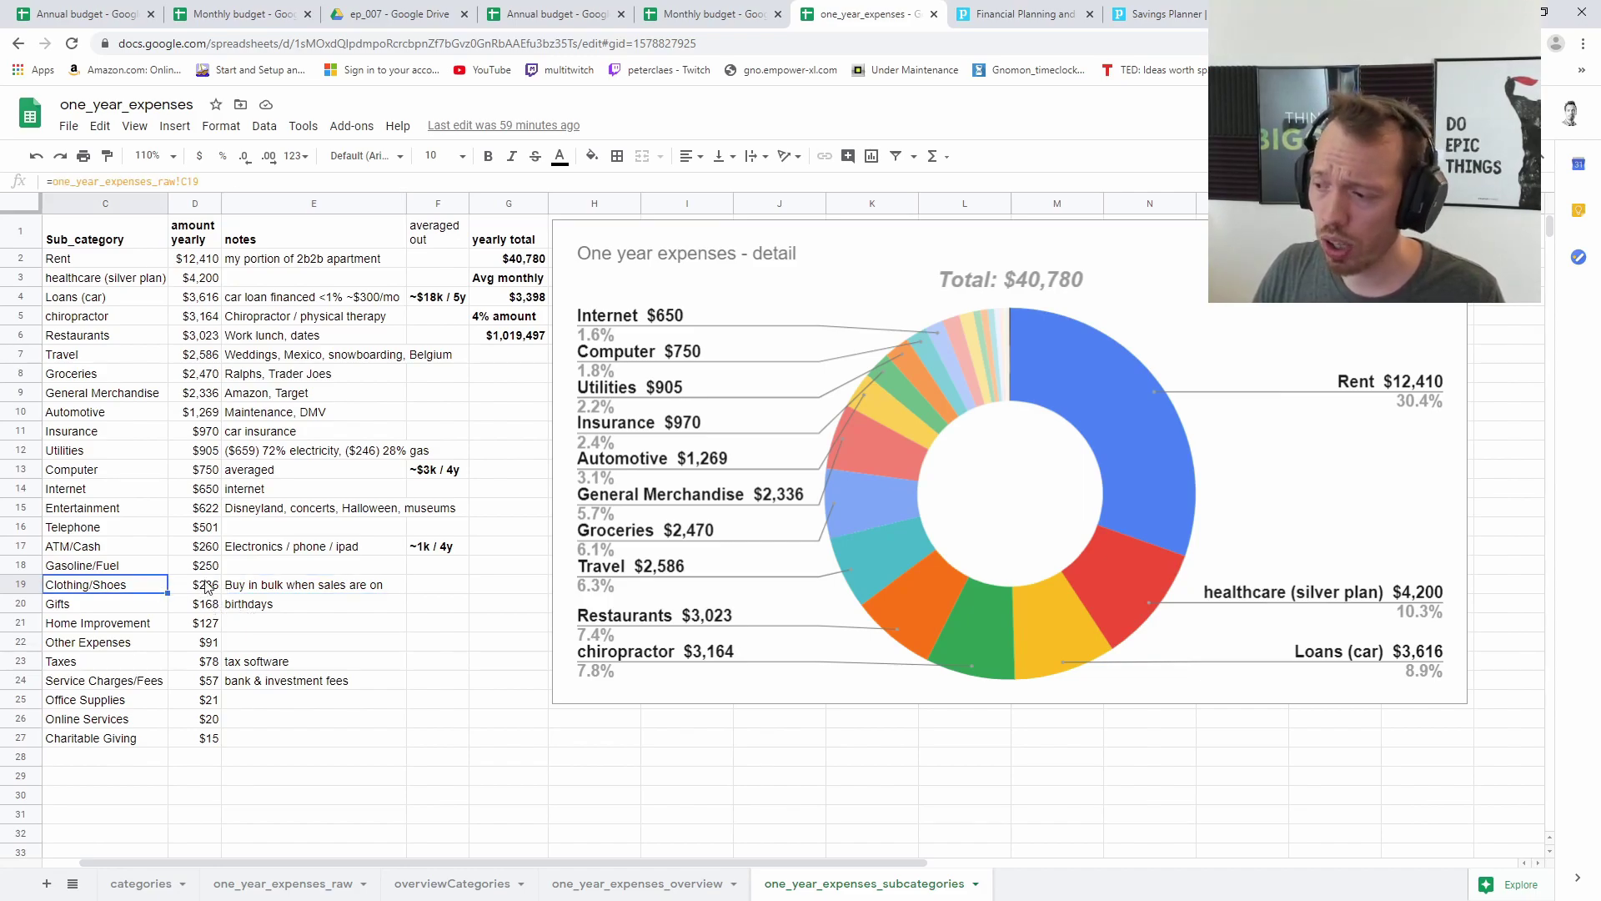
left_click(208, 586)
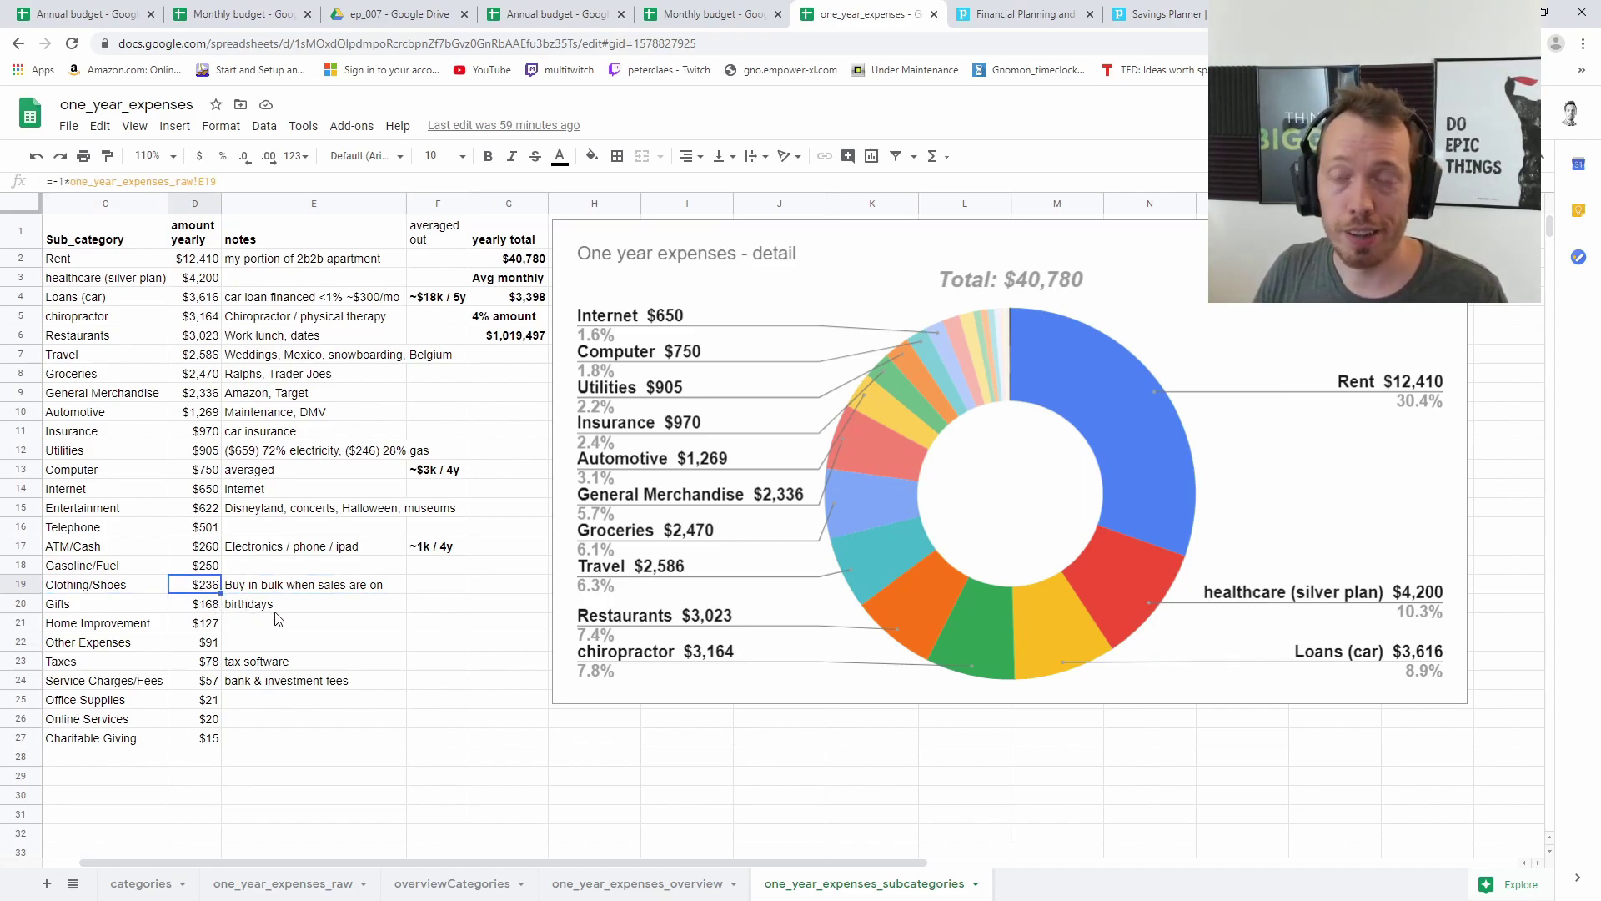
left_click(158, 606)
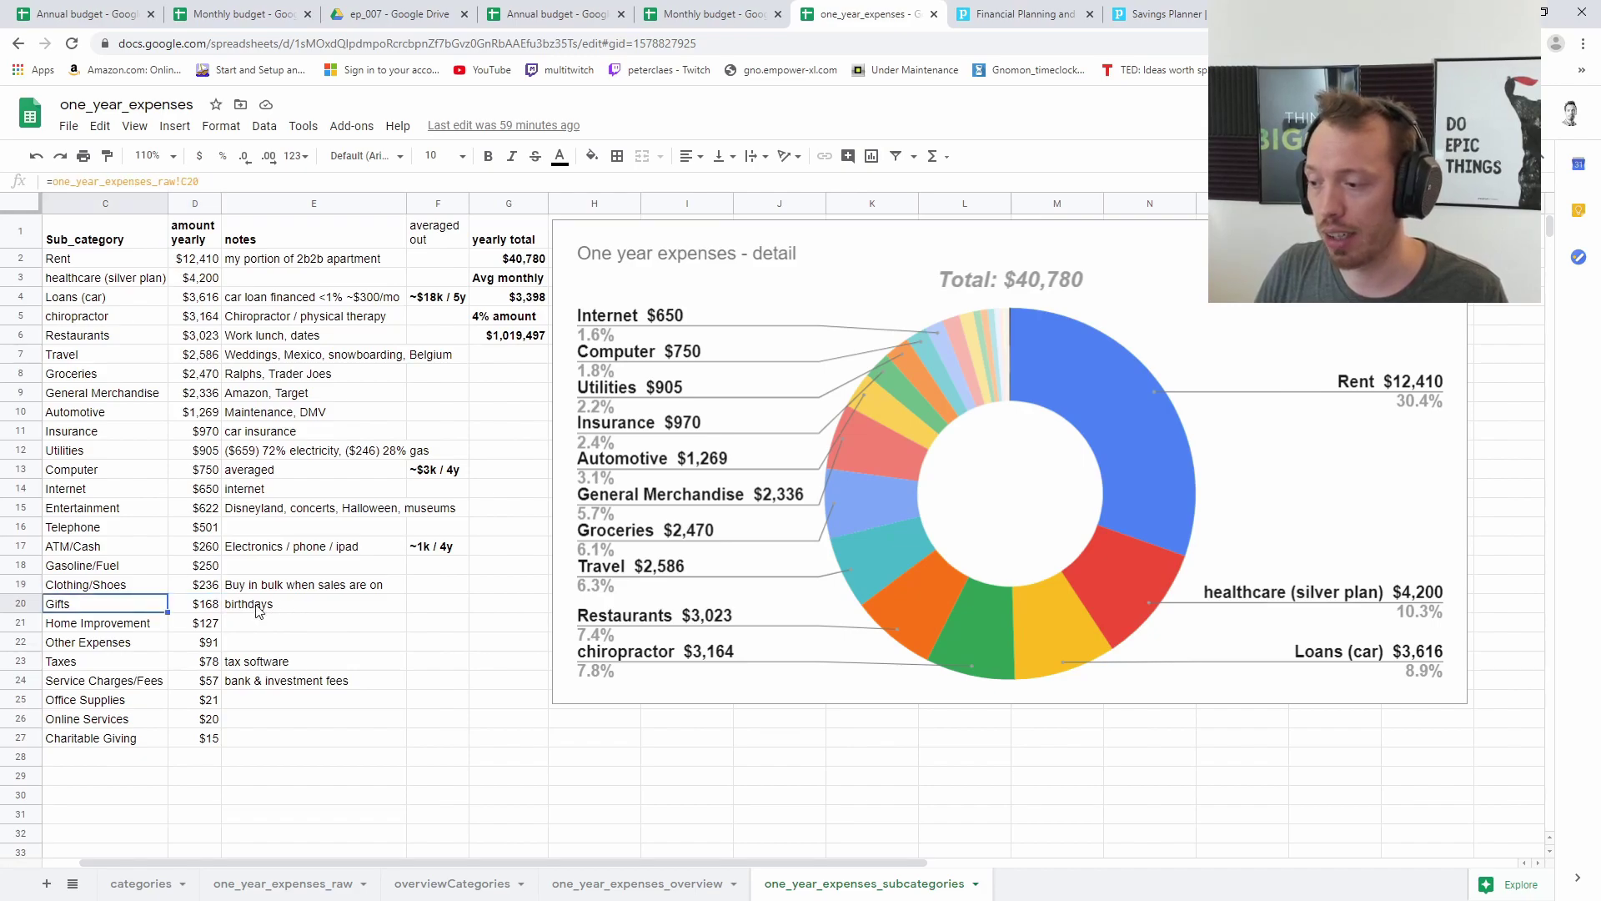
left_click(269, 608)
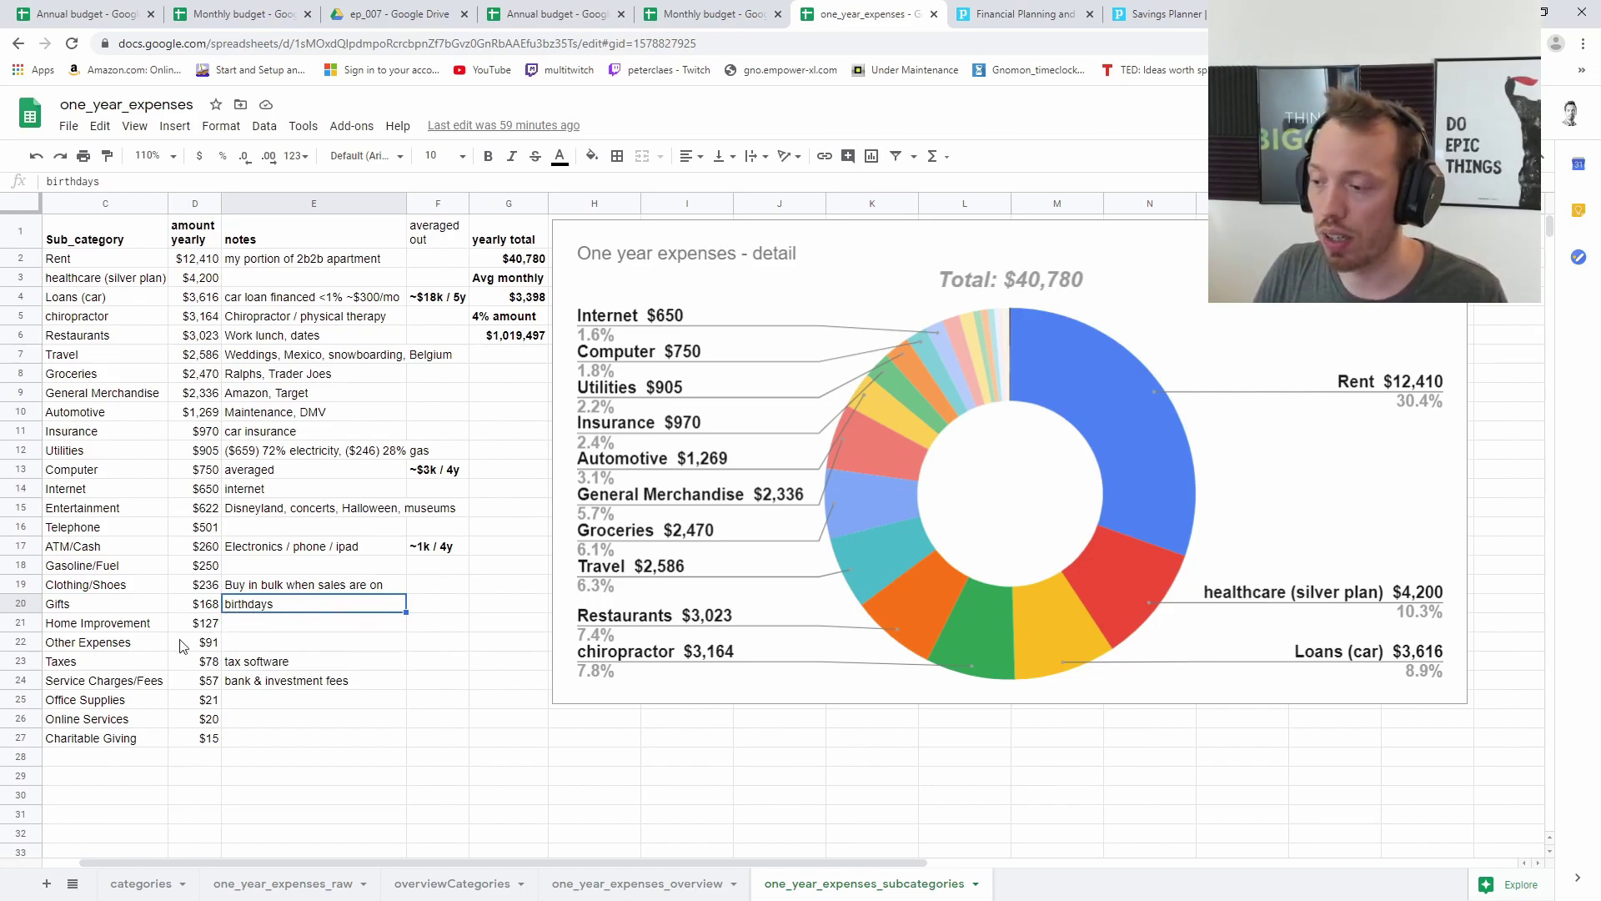
left_click_drag(160, 625, 213, 626)
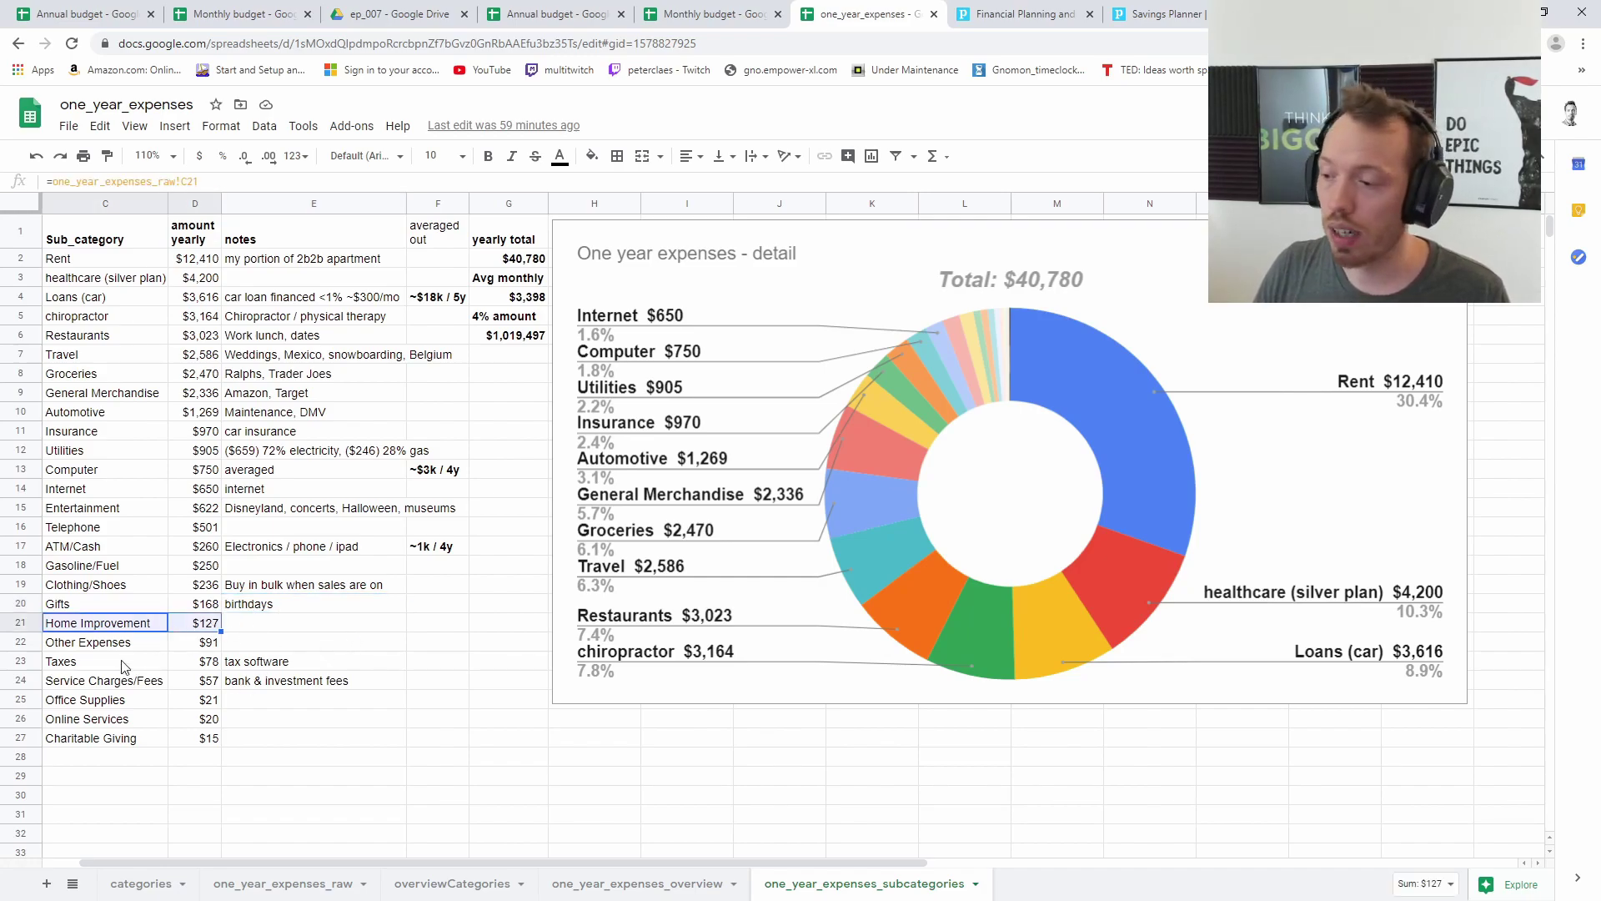
Review Other Expenses through Charitable Giving amounts and notes, then go to the Personal Capital site.
left_click(200, 644)
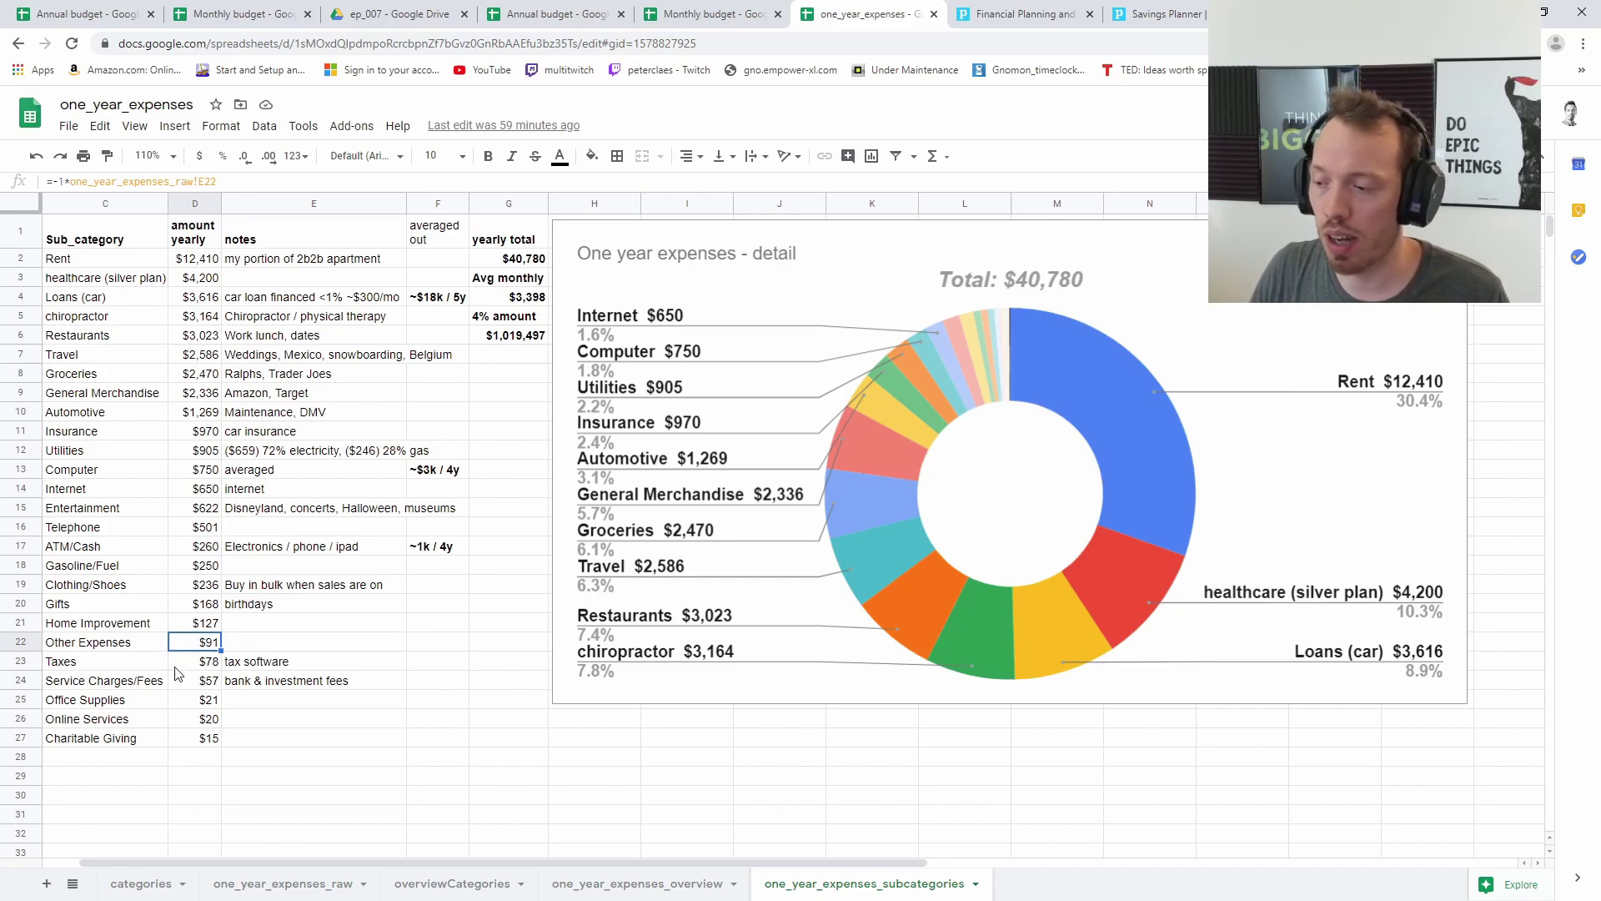
left_click(206, 667)
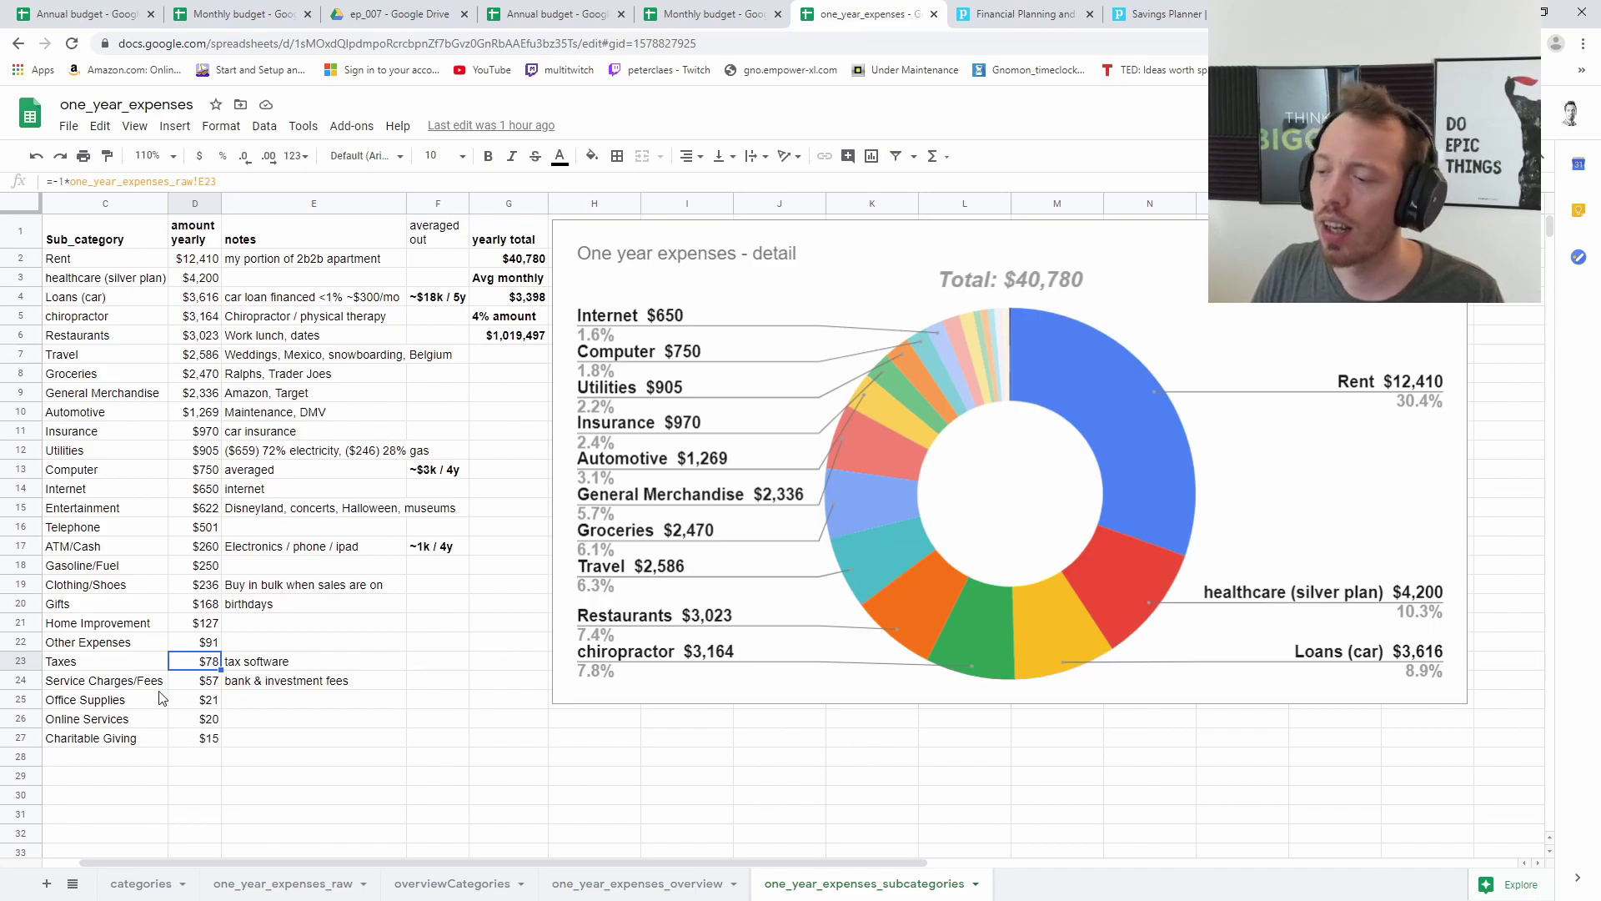
left_click(188, 685)
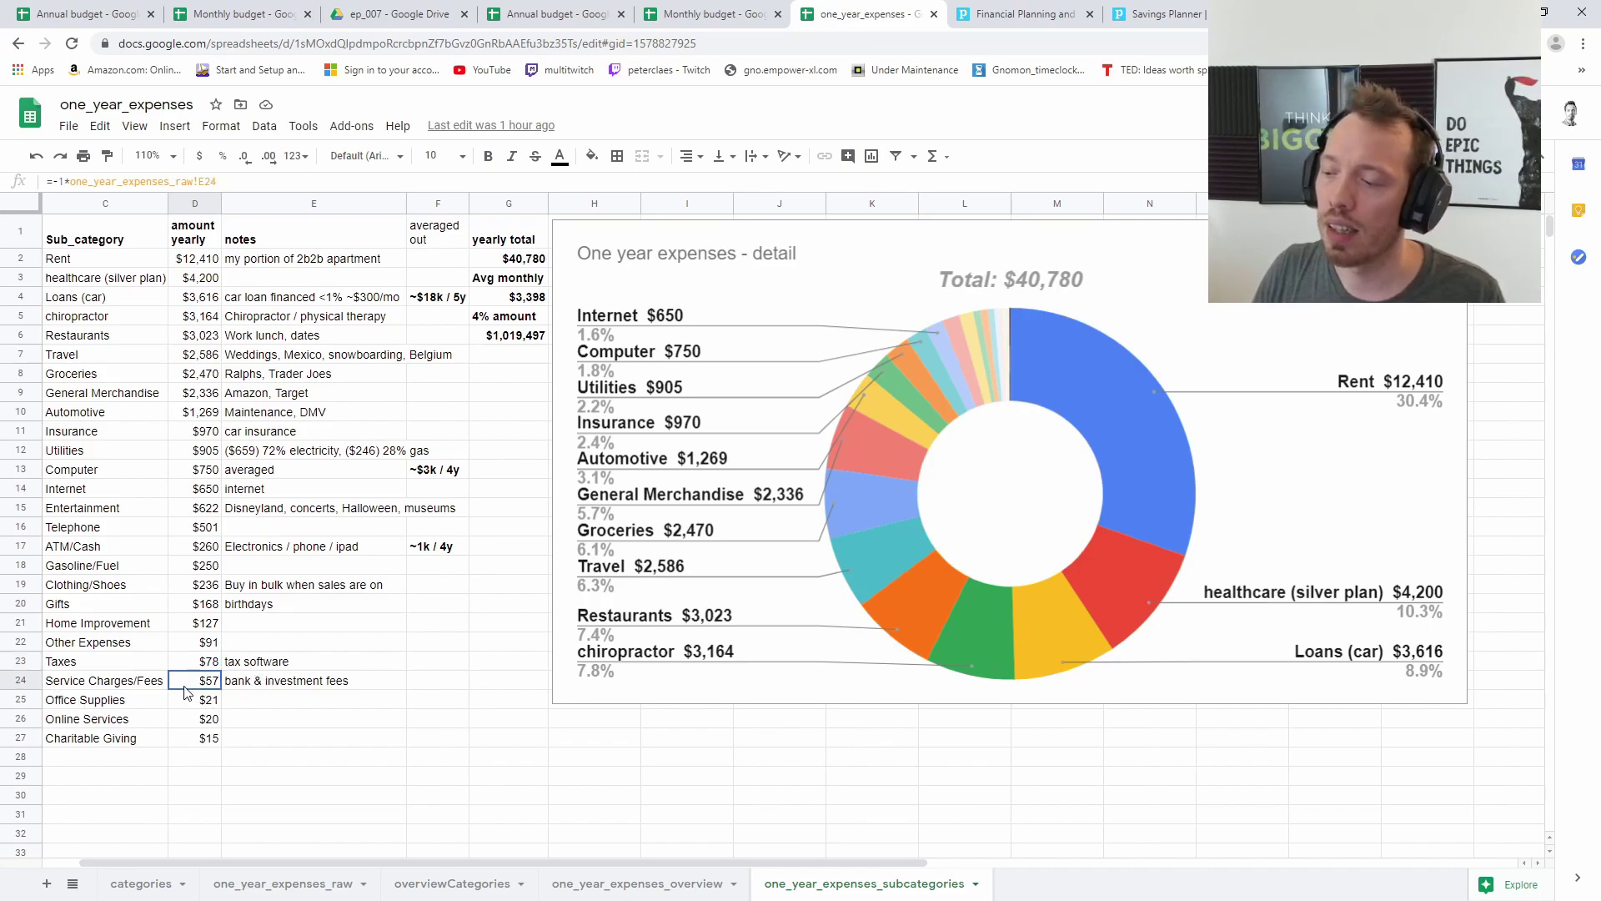
left_click(318, 687)
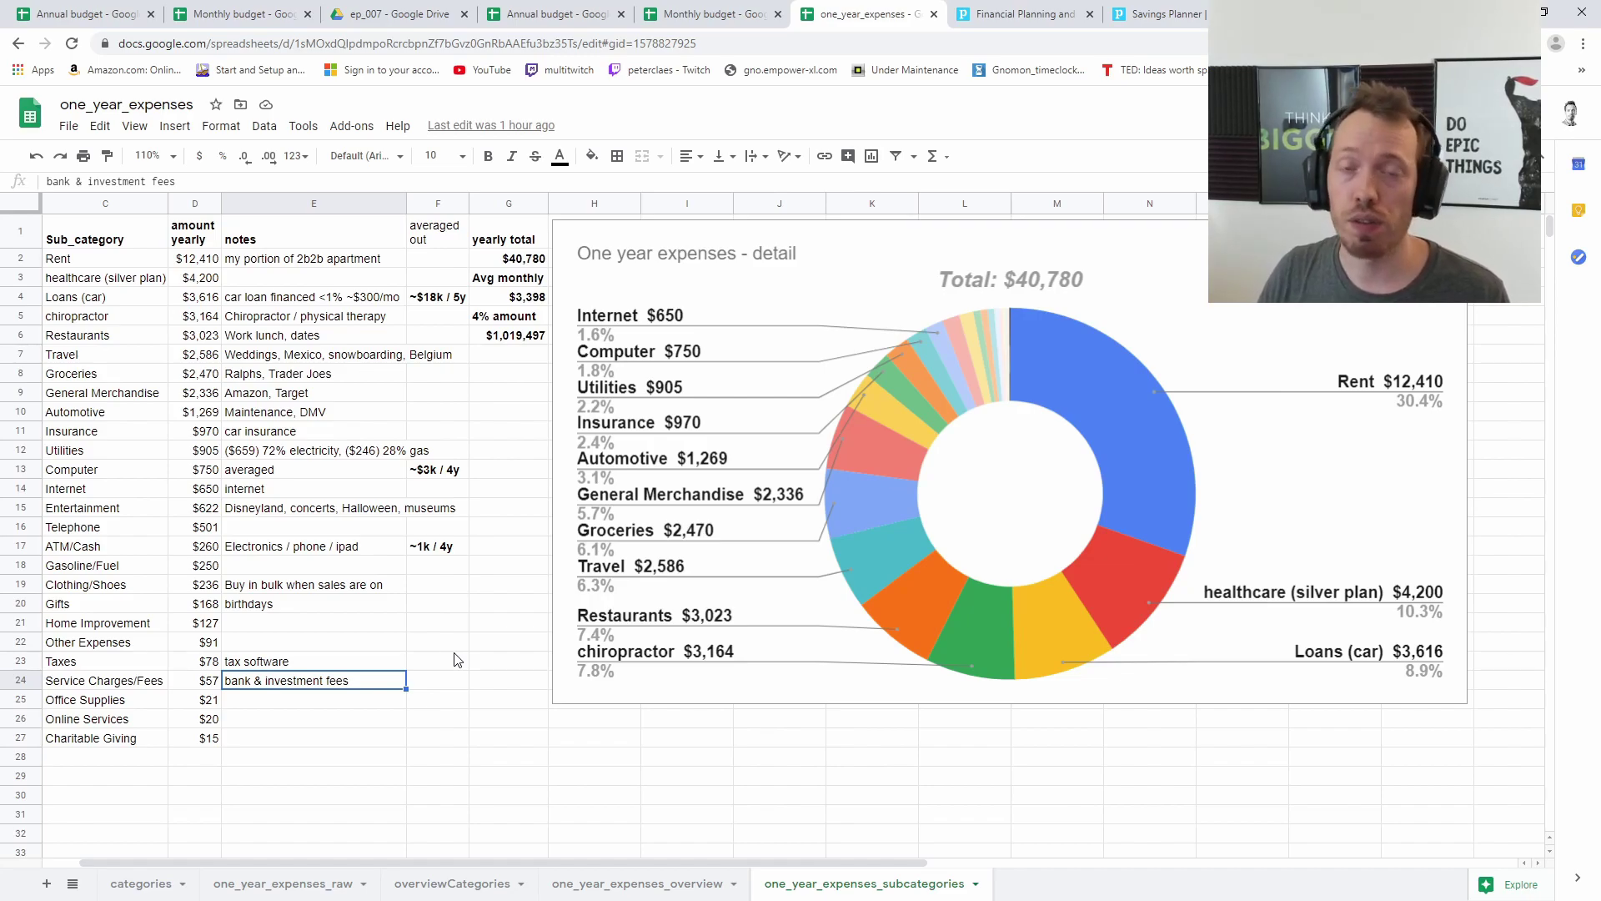
left_click(211, 704)
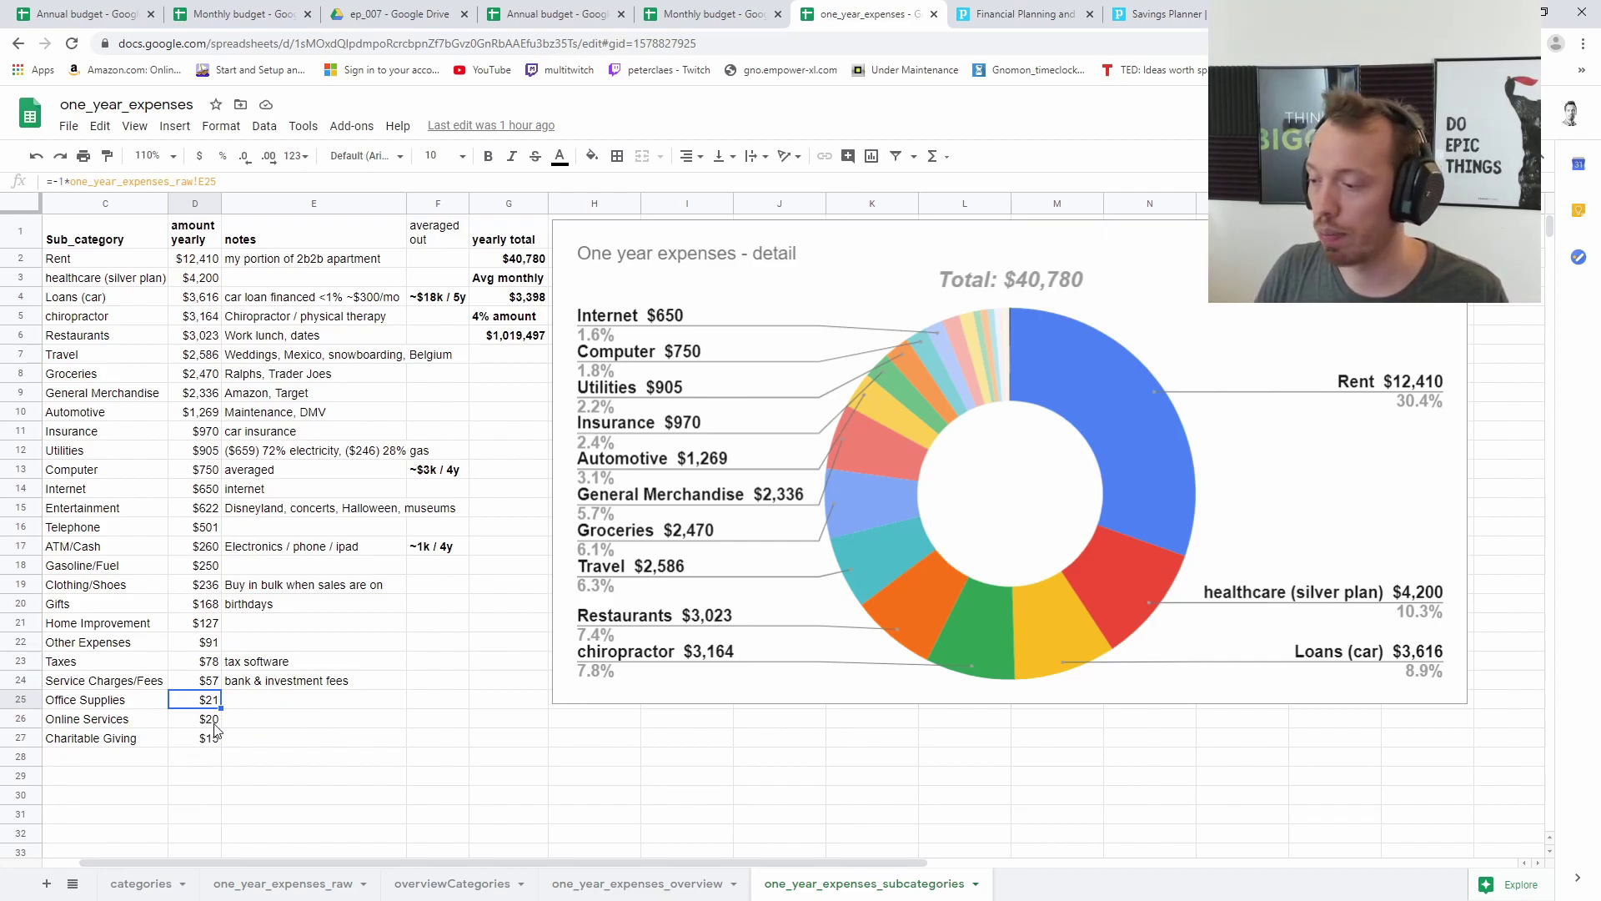
left_click(209, 721)
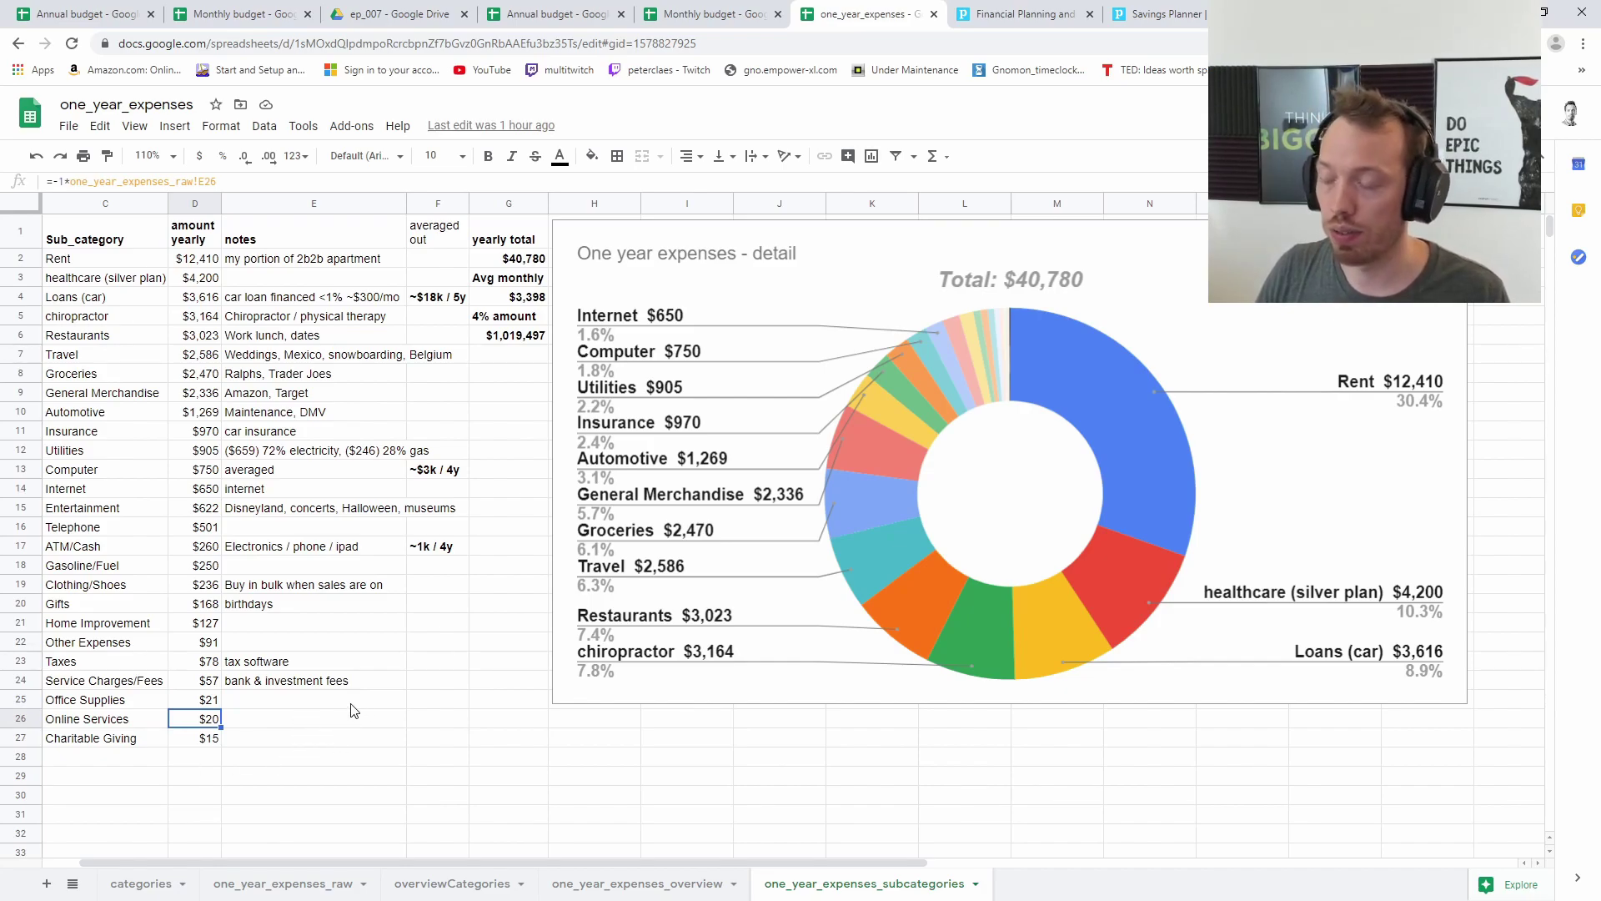
left_click(201, 744)
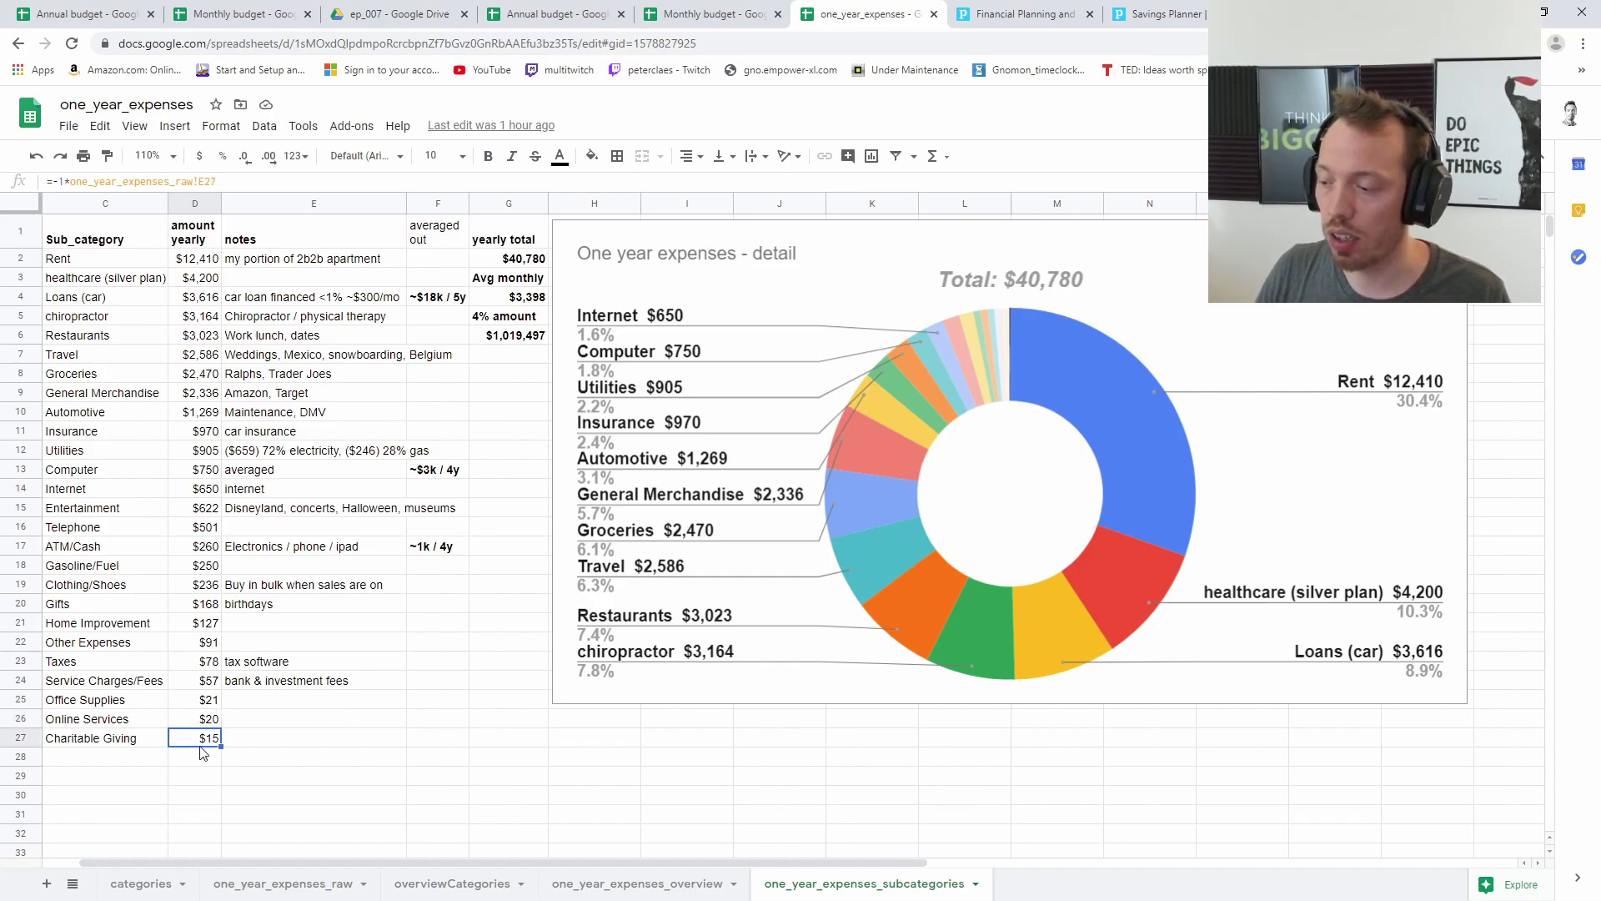
left_click(315, 719)
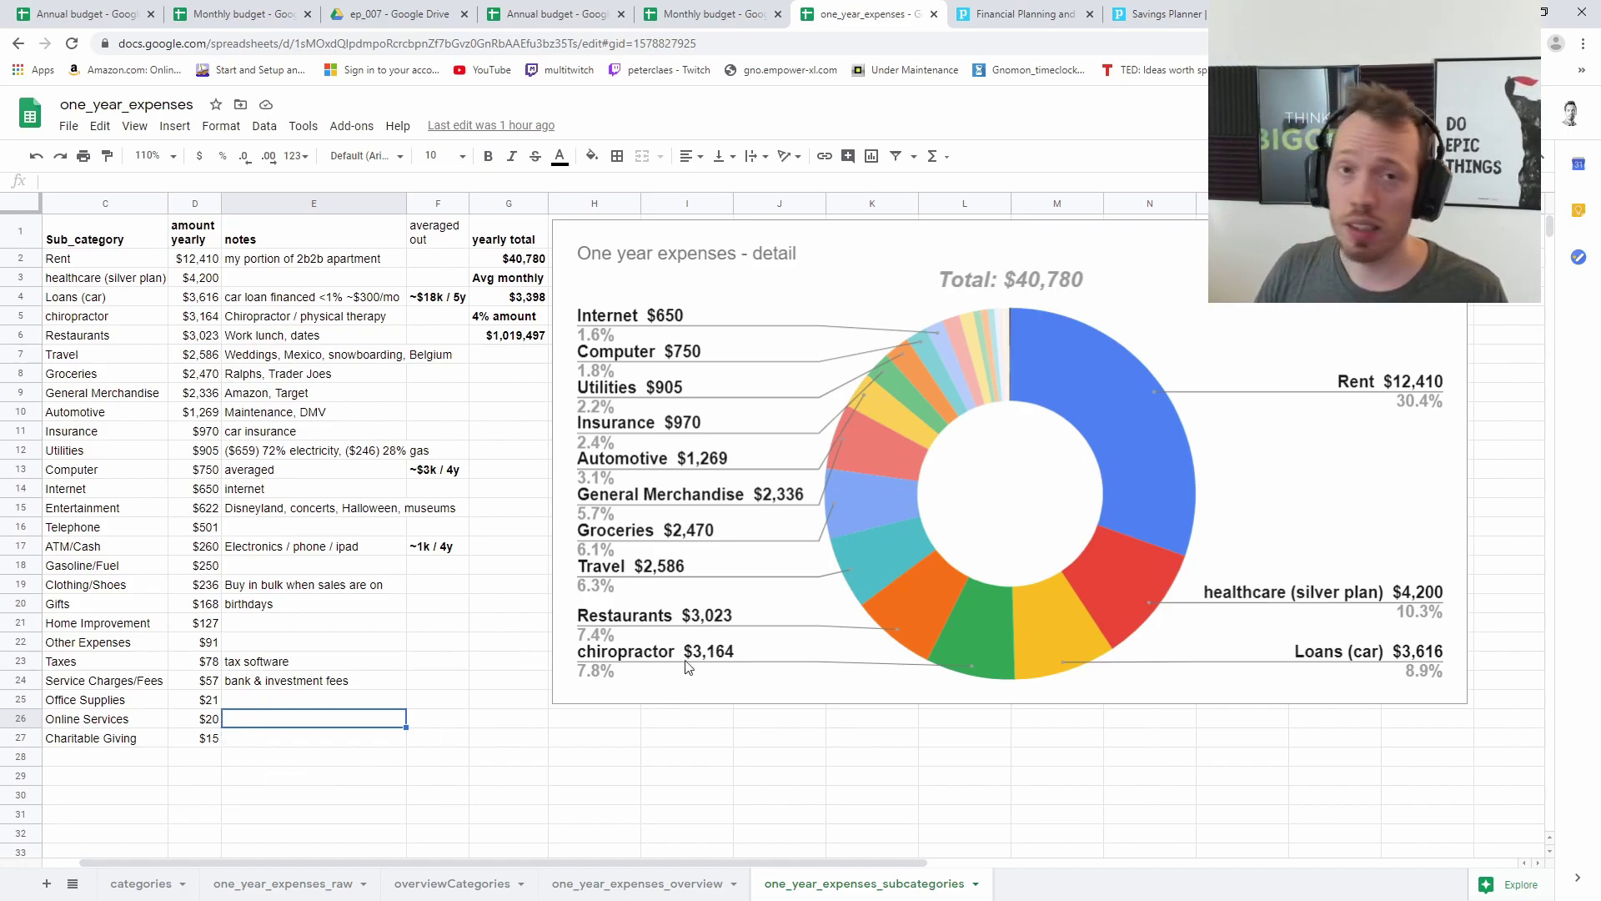
left_click(1047, 21)
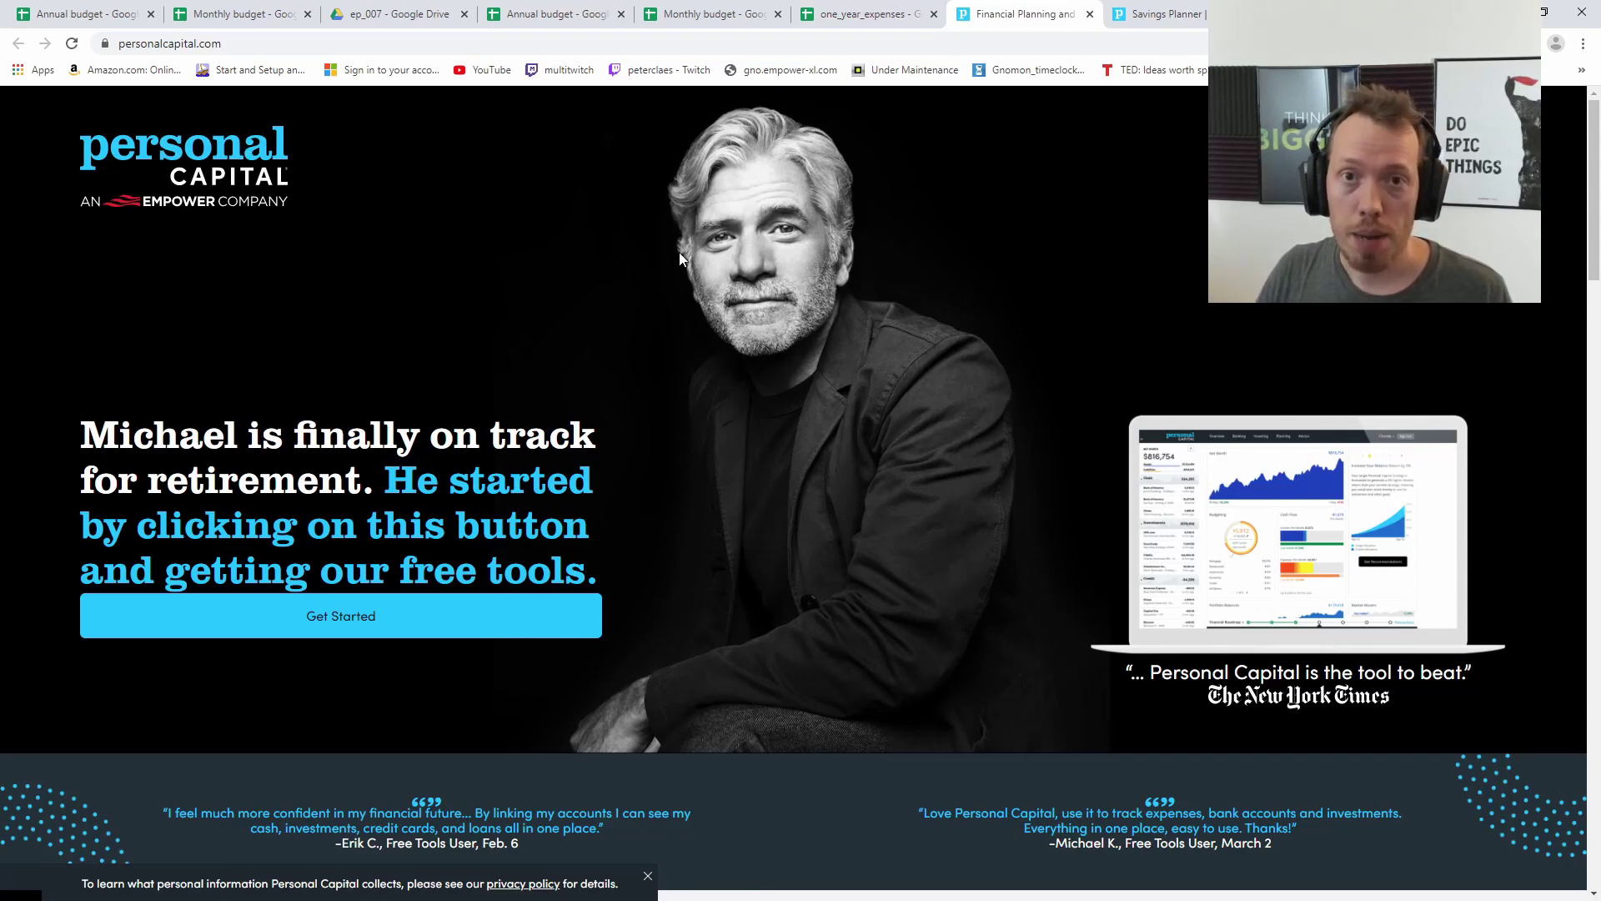
On the Personal Capital homepage, highlight the Money Management and Long-term Financial Planning headings.
scroll(829, 480, "down", 4)
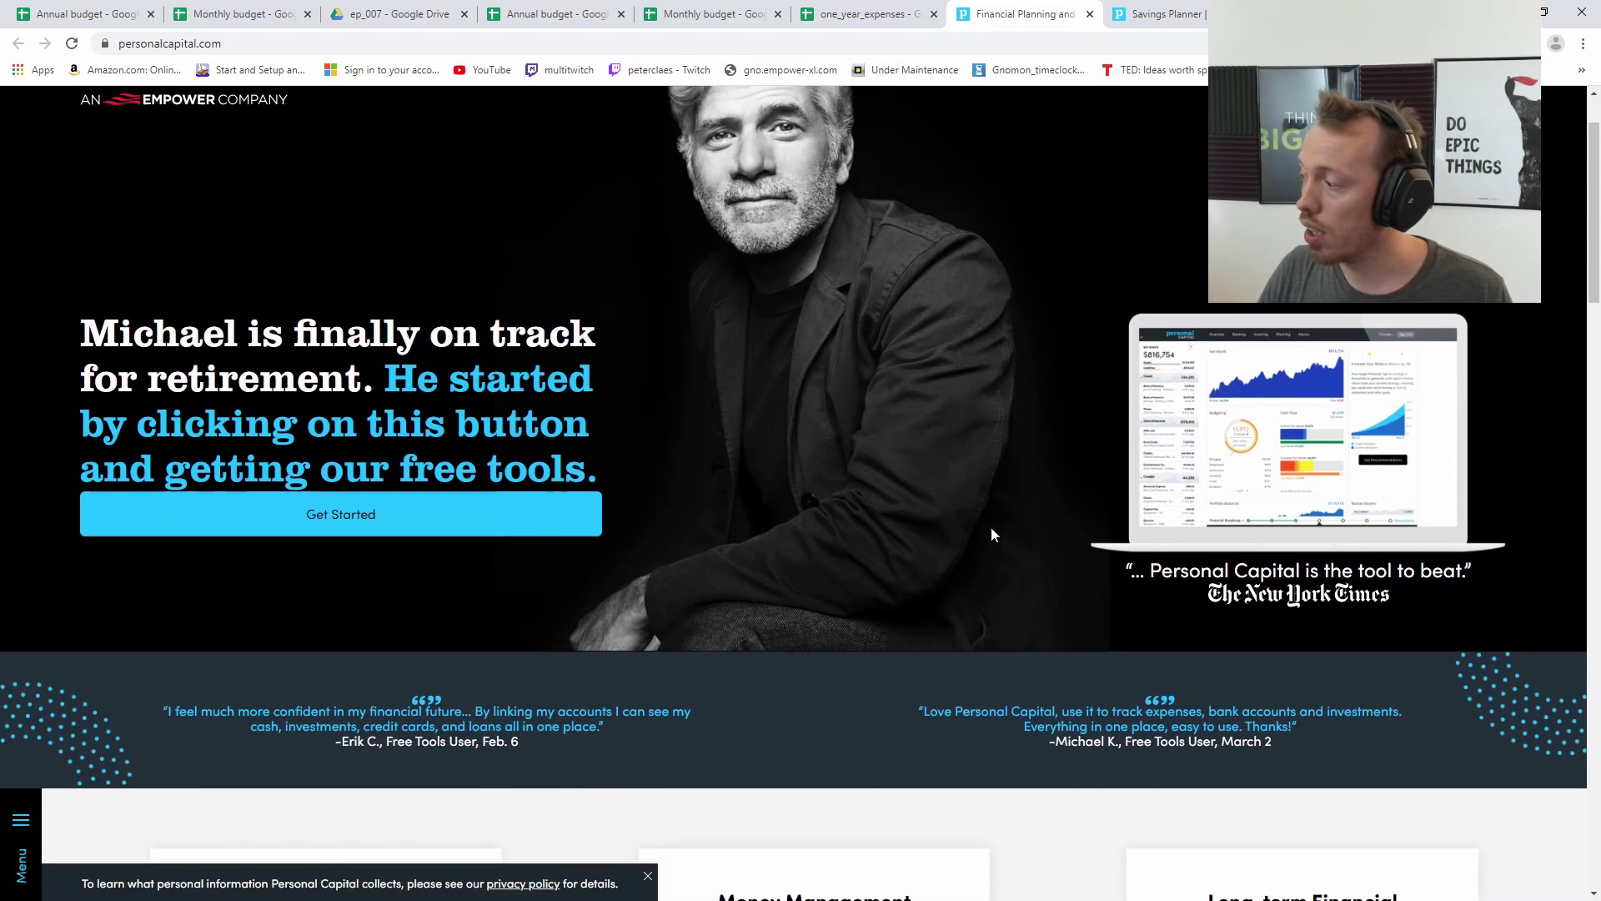
scroll(838, 406, "down", 4)
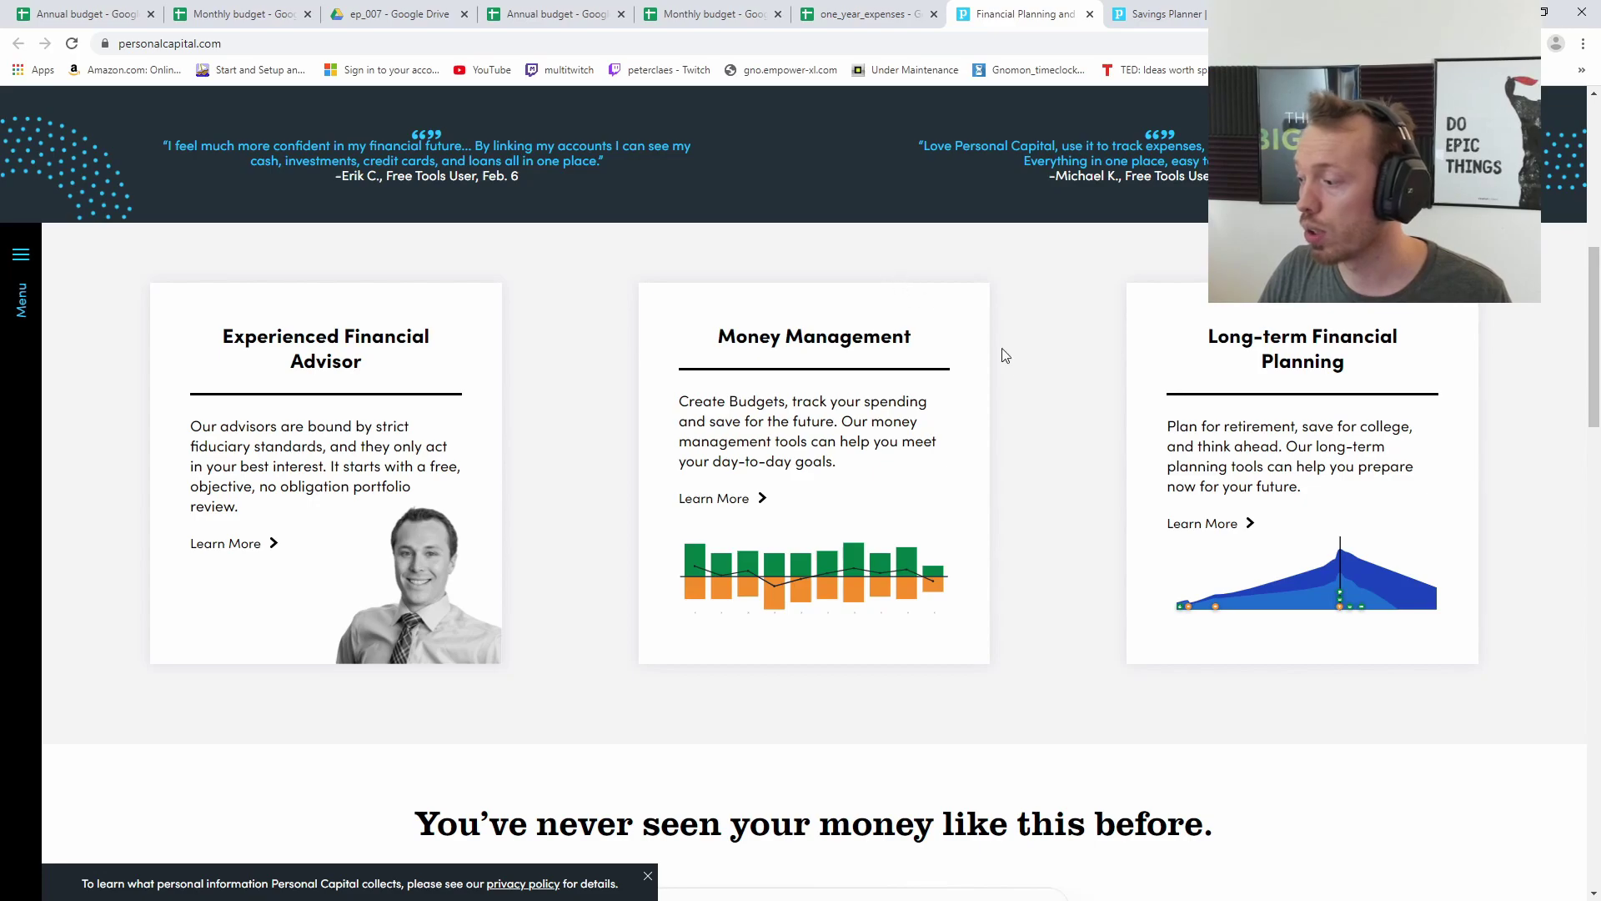
left_click_drag(717, 335, 908, 337)
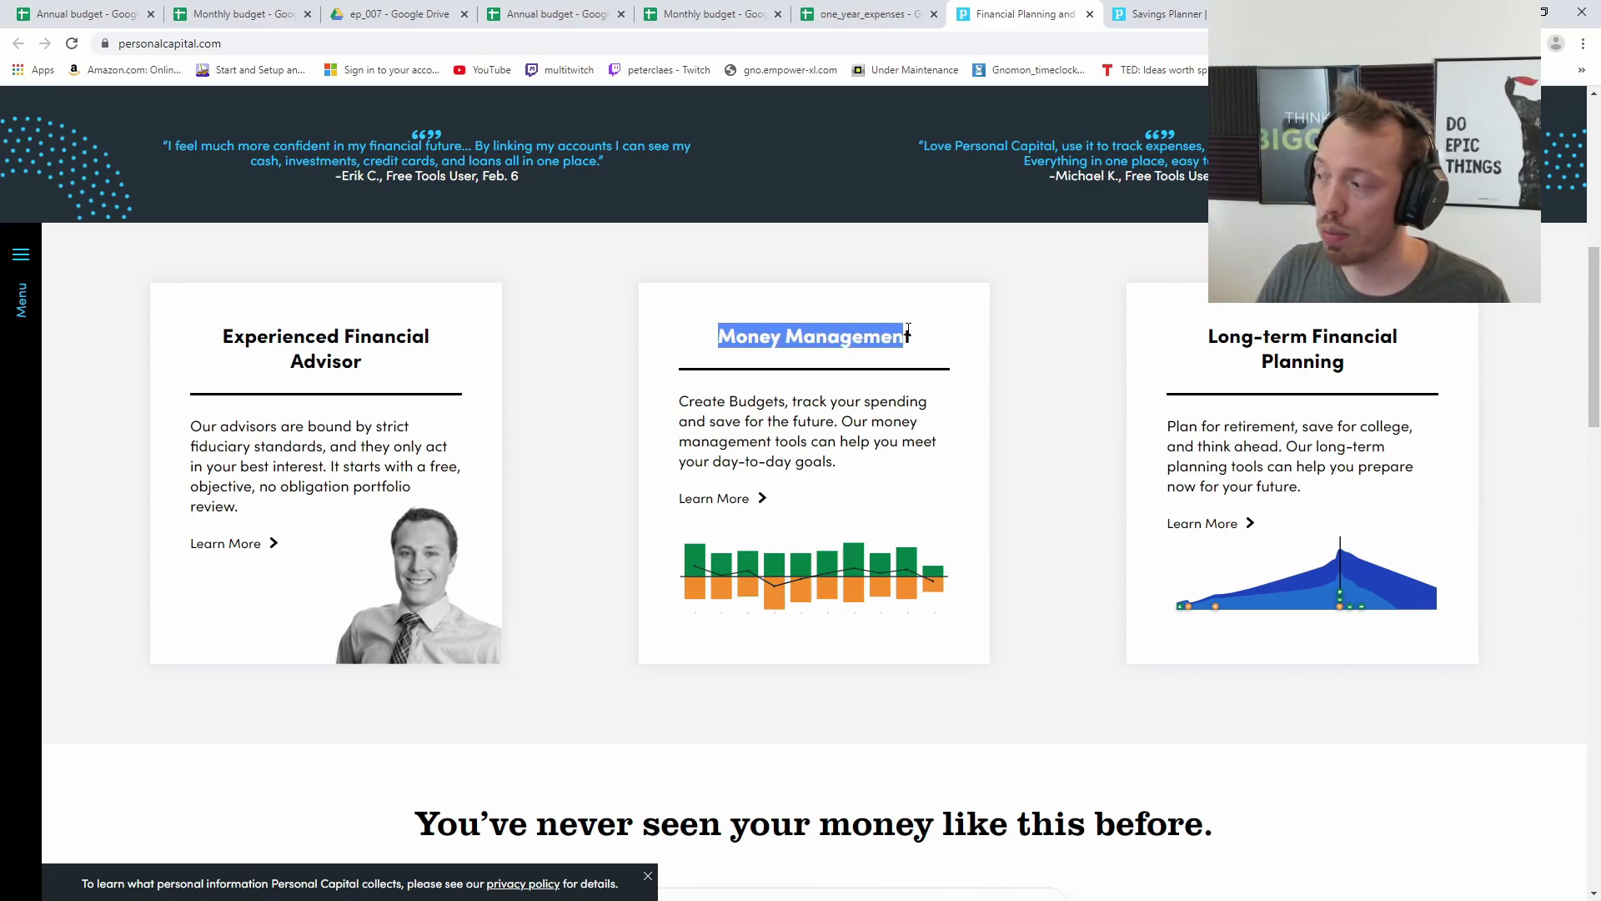
left_click_drag(1218, 335, 1369, 365)
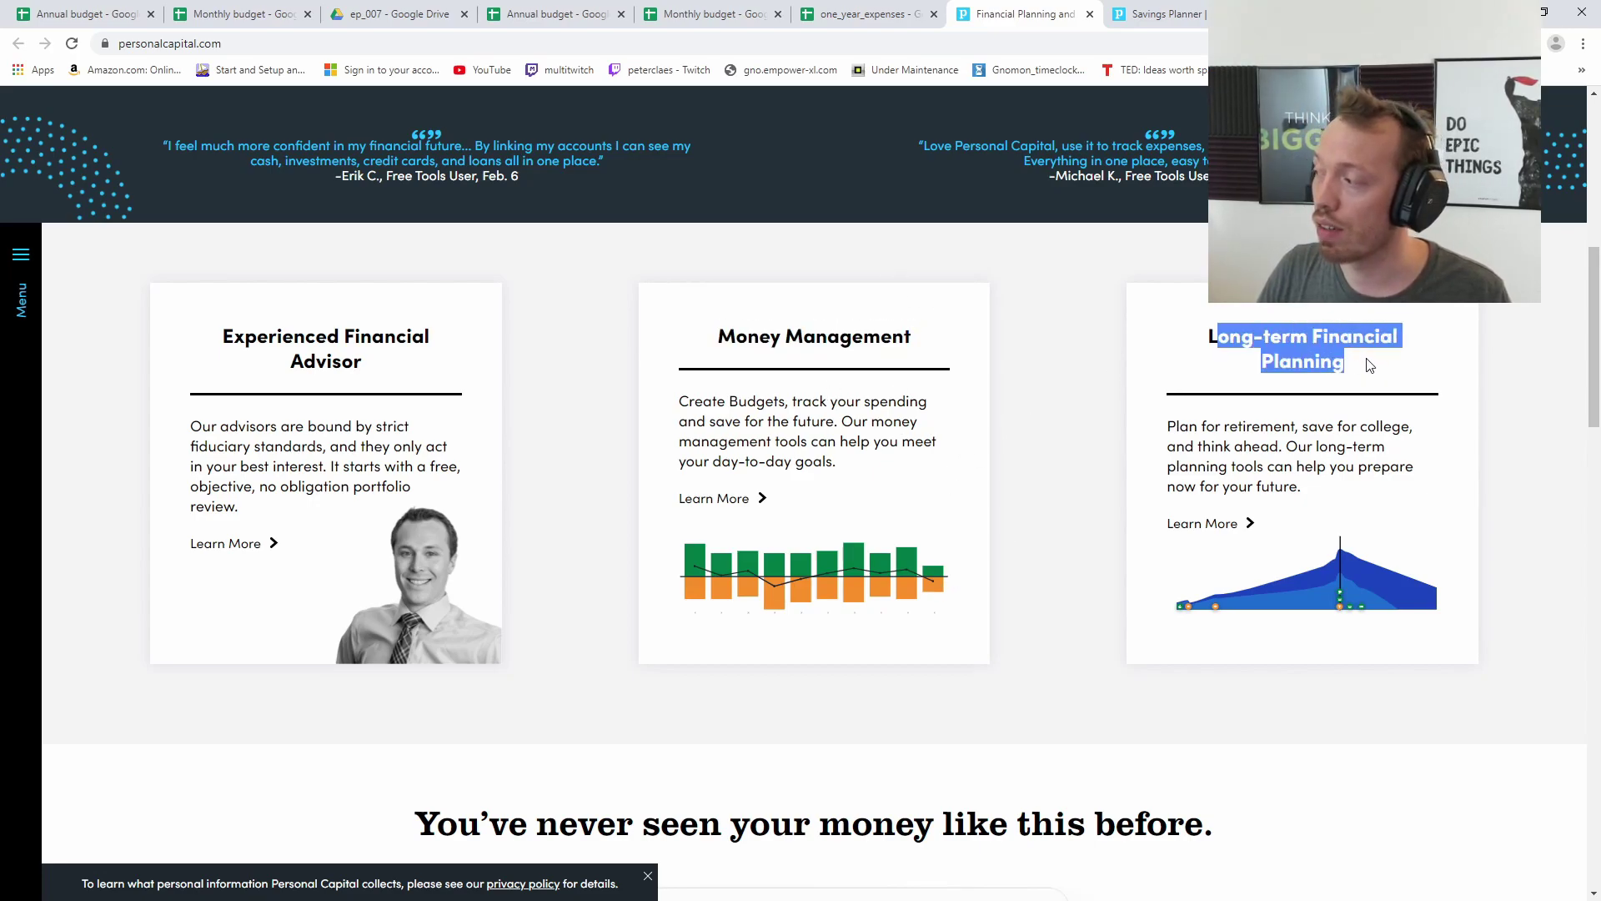
left_click(1034, 331)
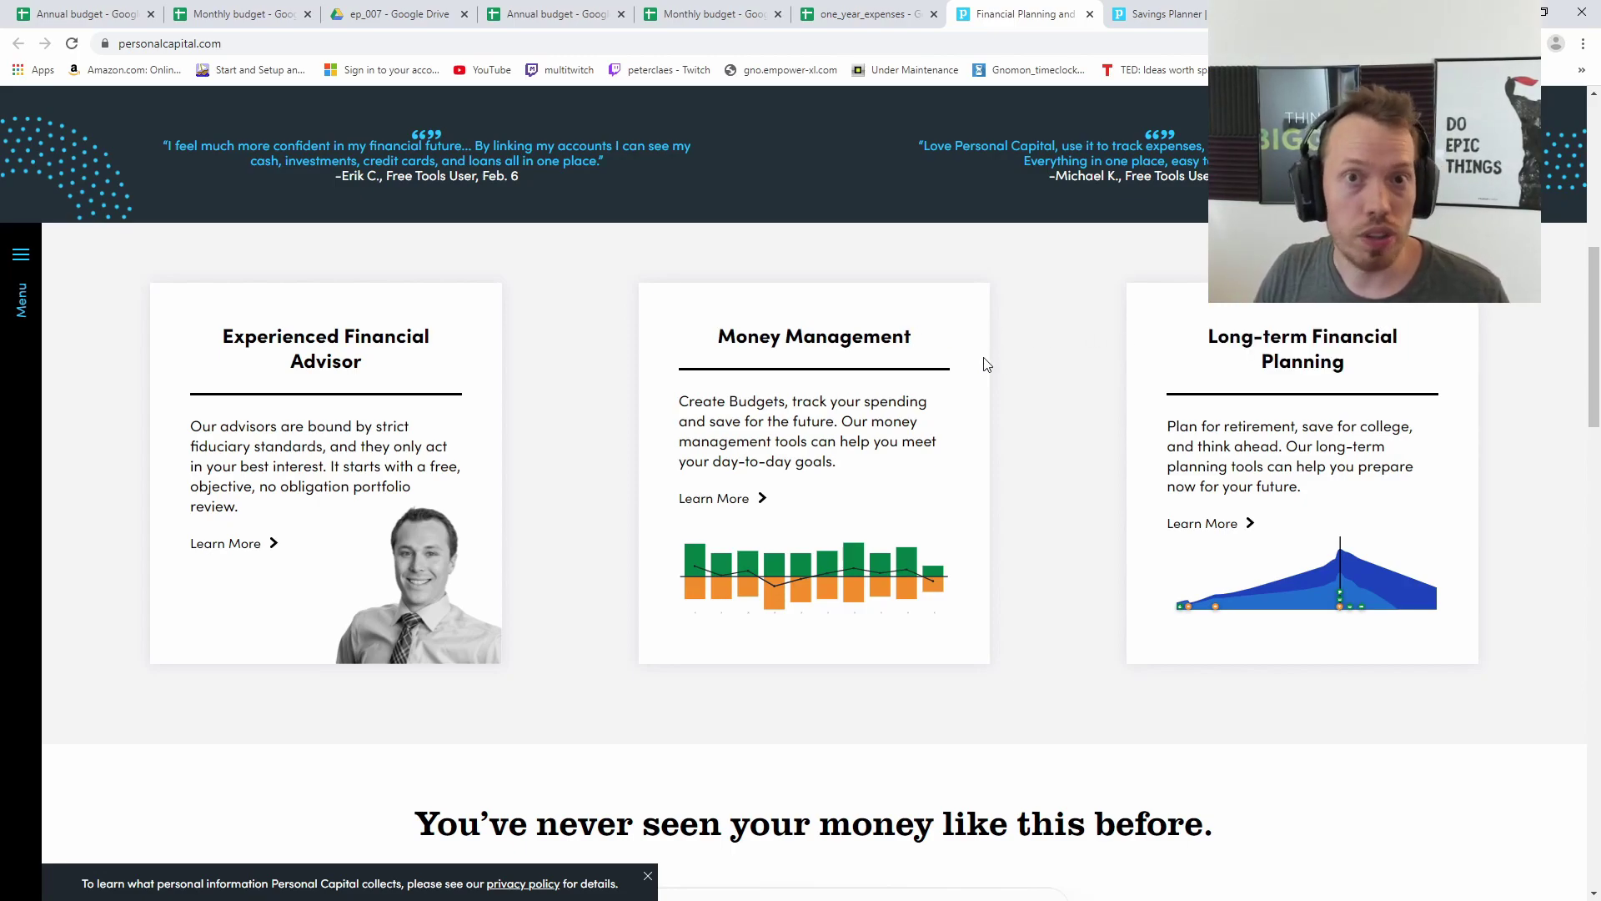
Highlight the Savings tools heading on Savings Planner, then return to the cash-flow blog article.
left_click(1195, 15)
scroll(1052, 369, "down", 5)
scroll(1055, 371, "down", 3)
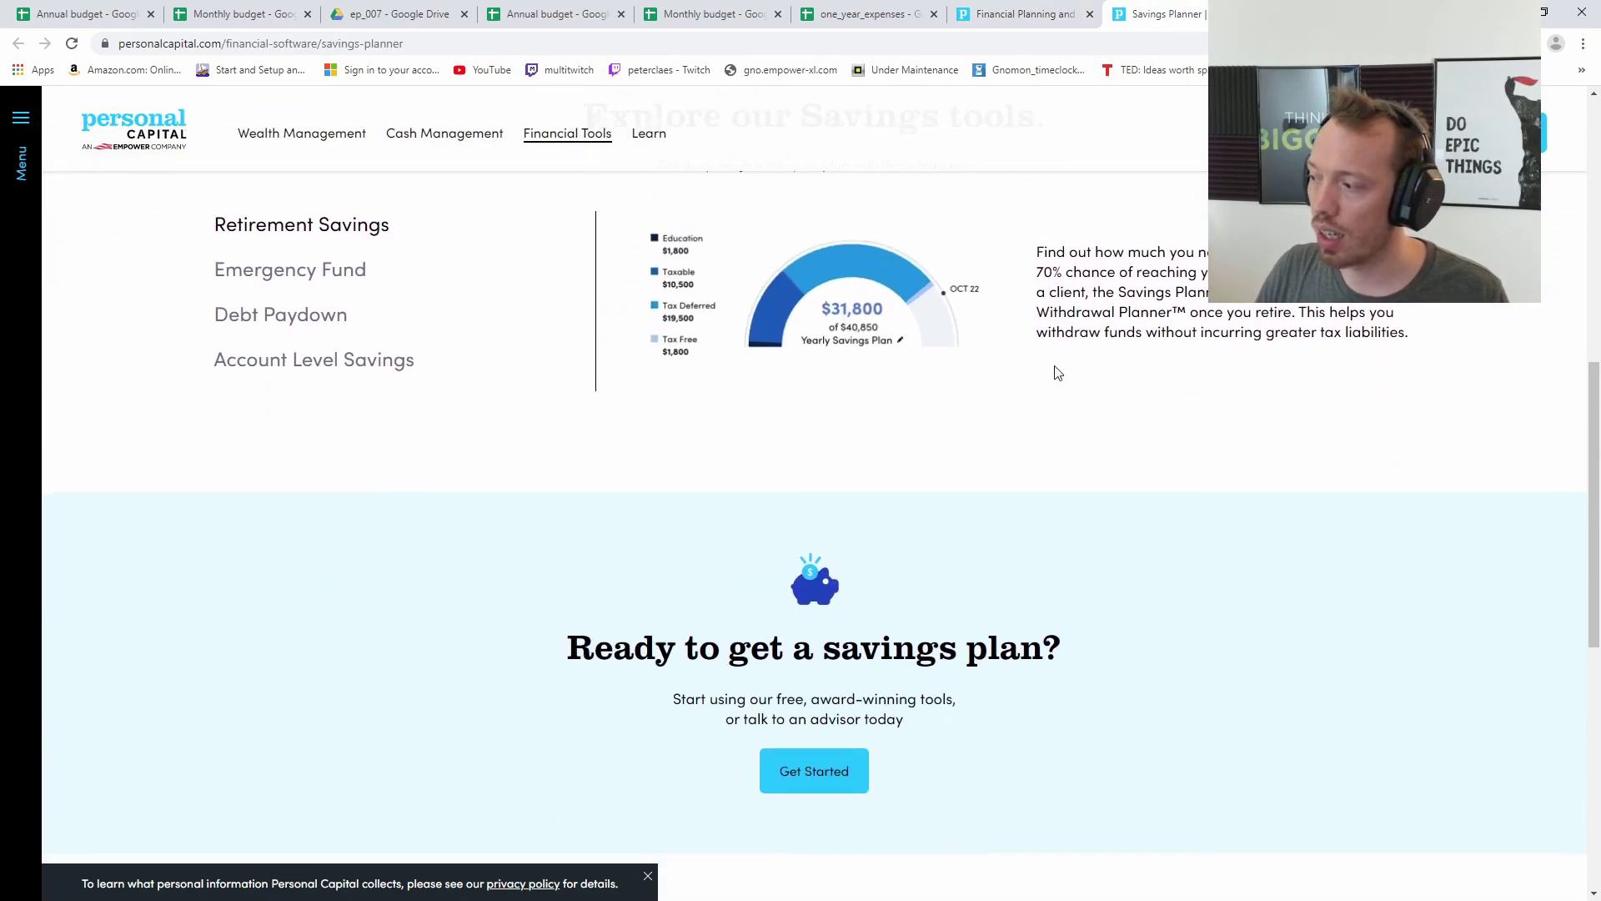
scroll(751, 375, "up", 2)
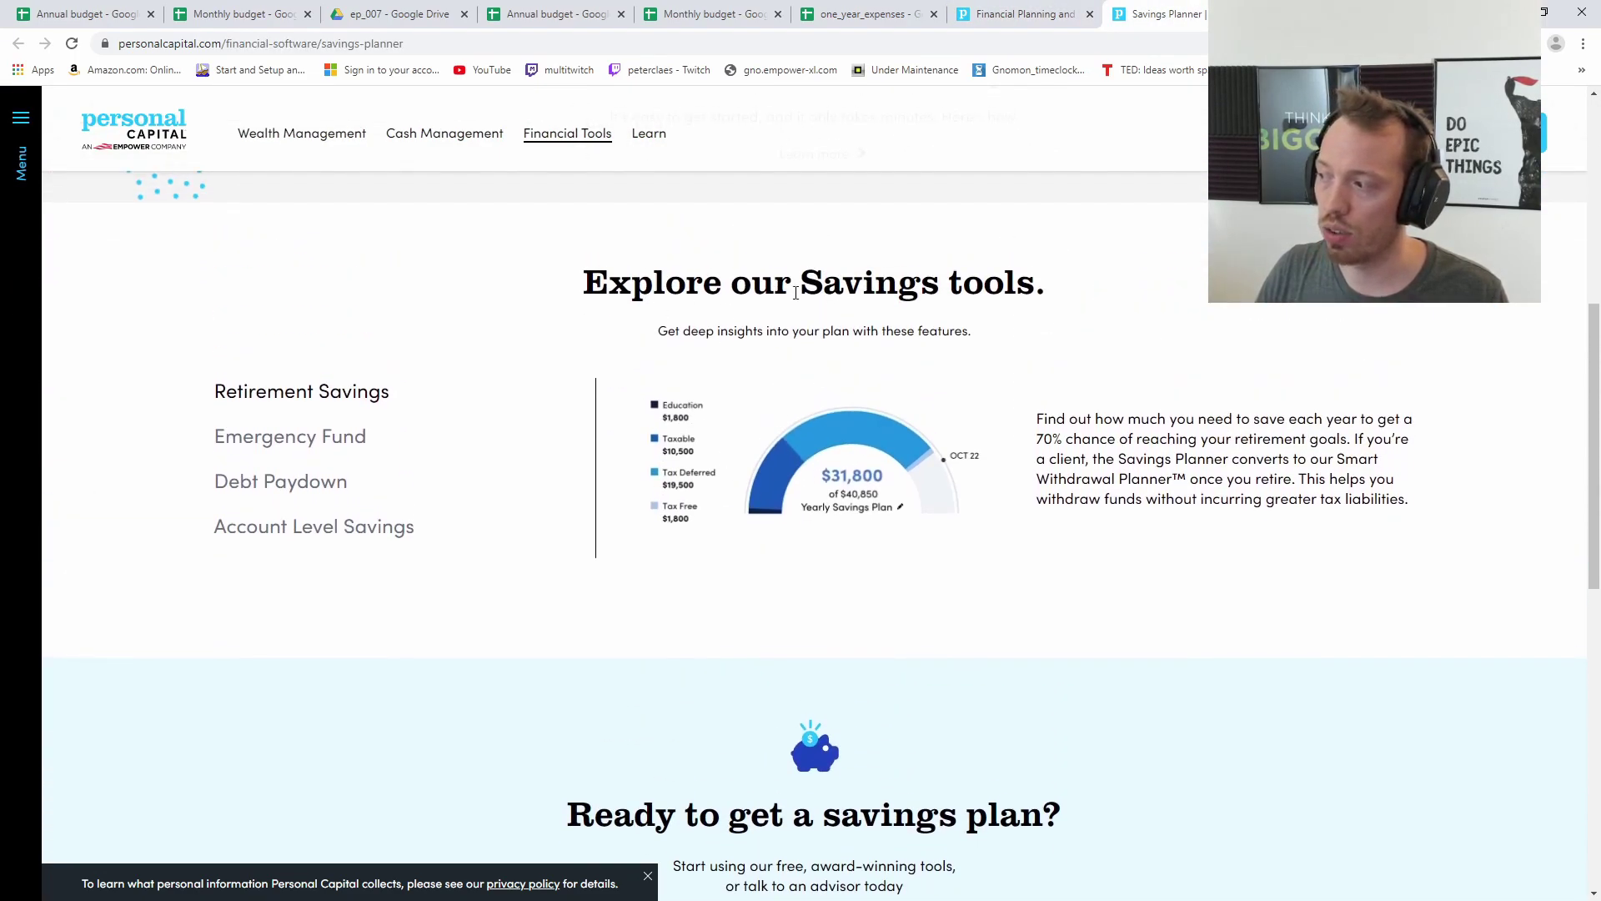
left_click_drag(775, 285, 961, 429)
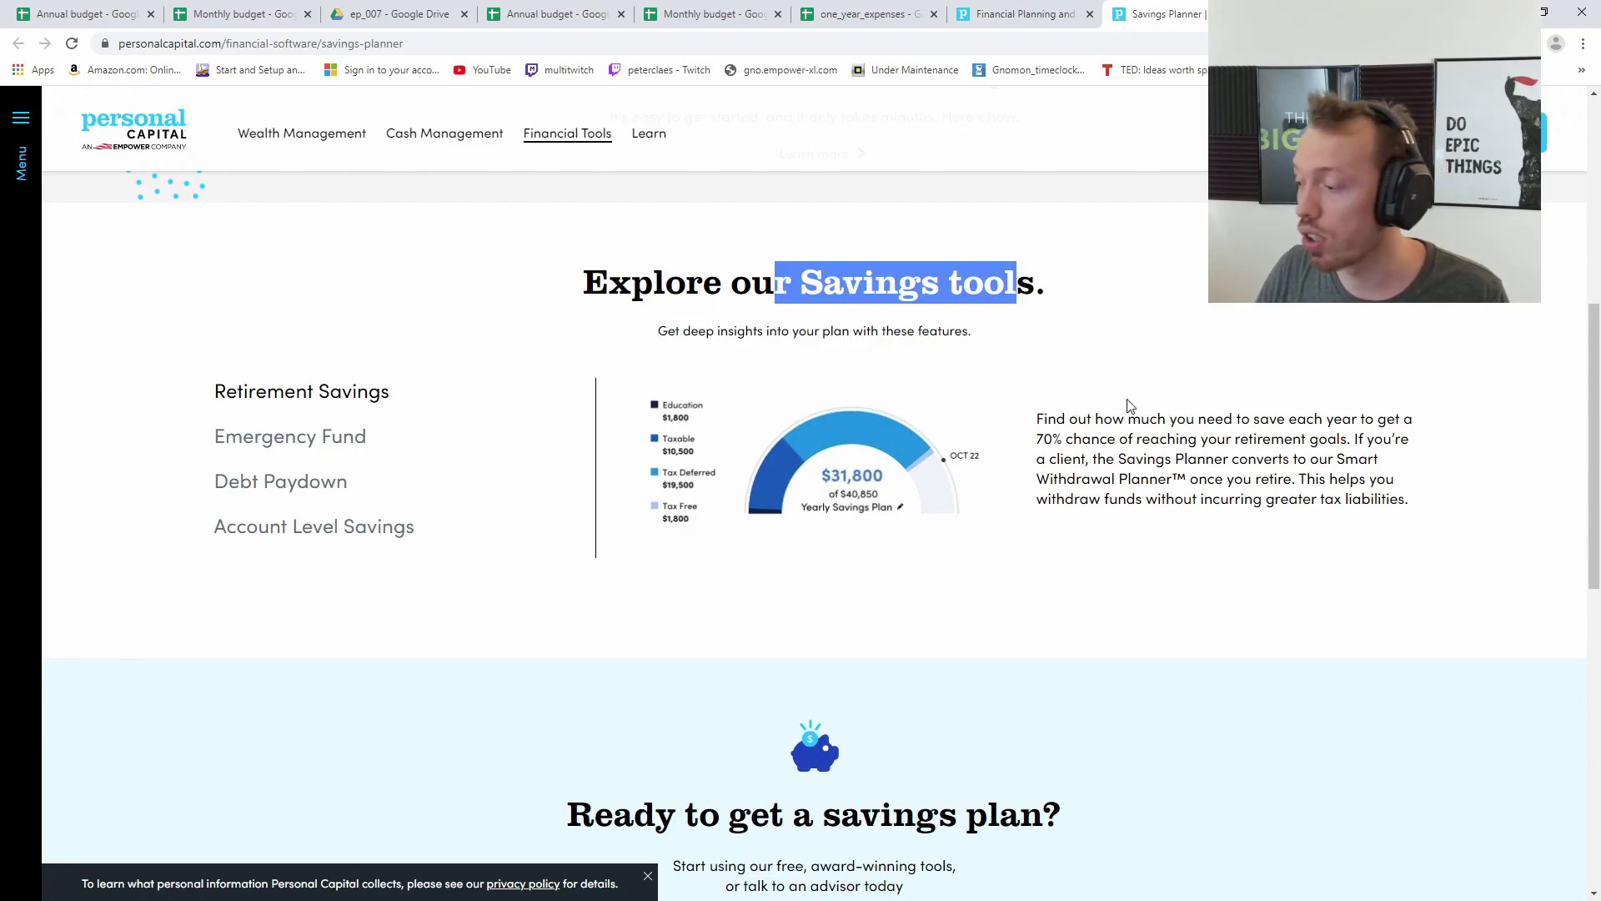
scroll(1143, 417, "down", 5)
scroll(1159, 408, "up", 4)
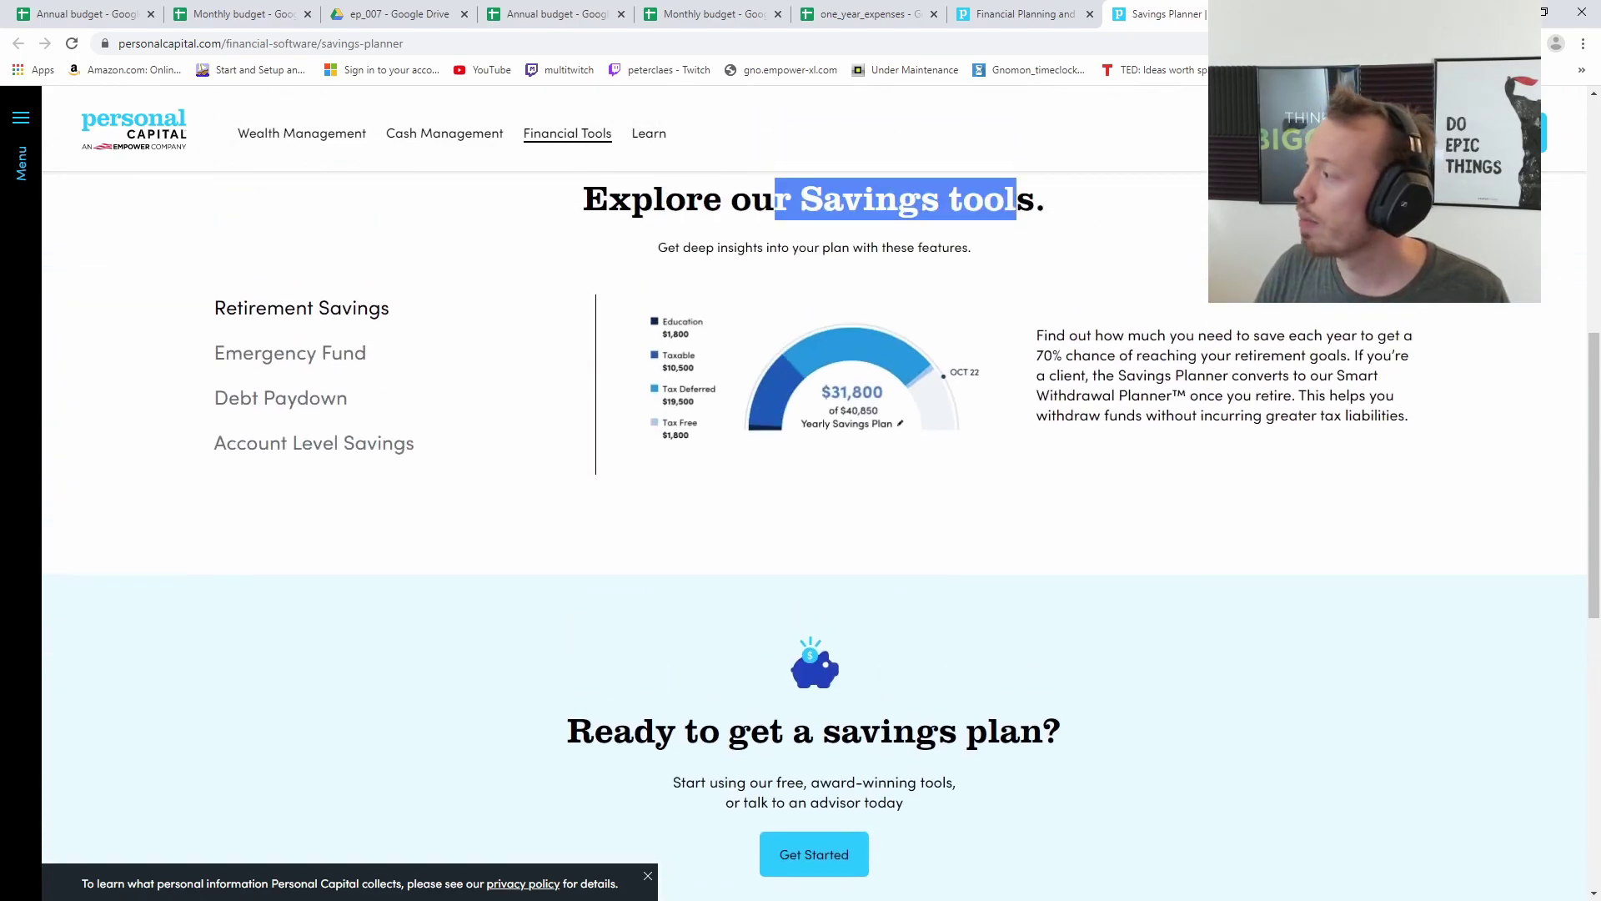
key("alt+Left")
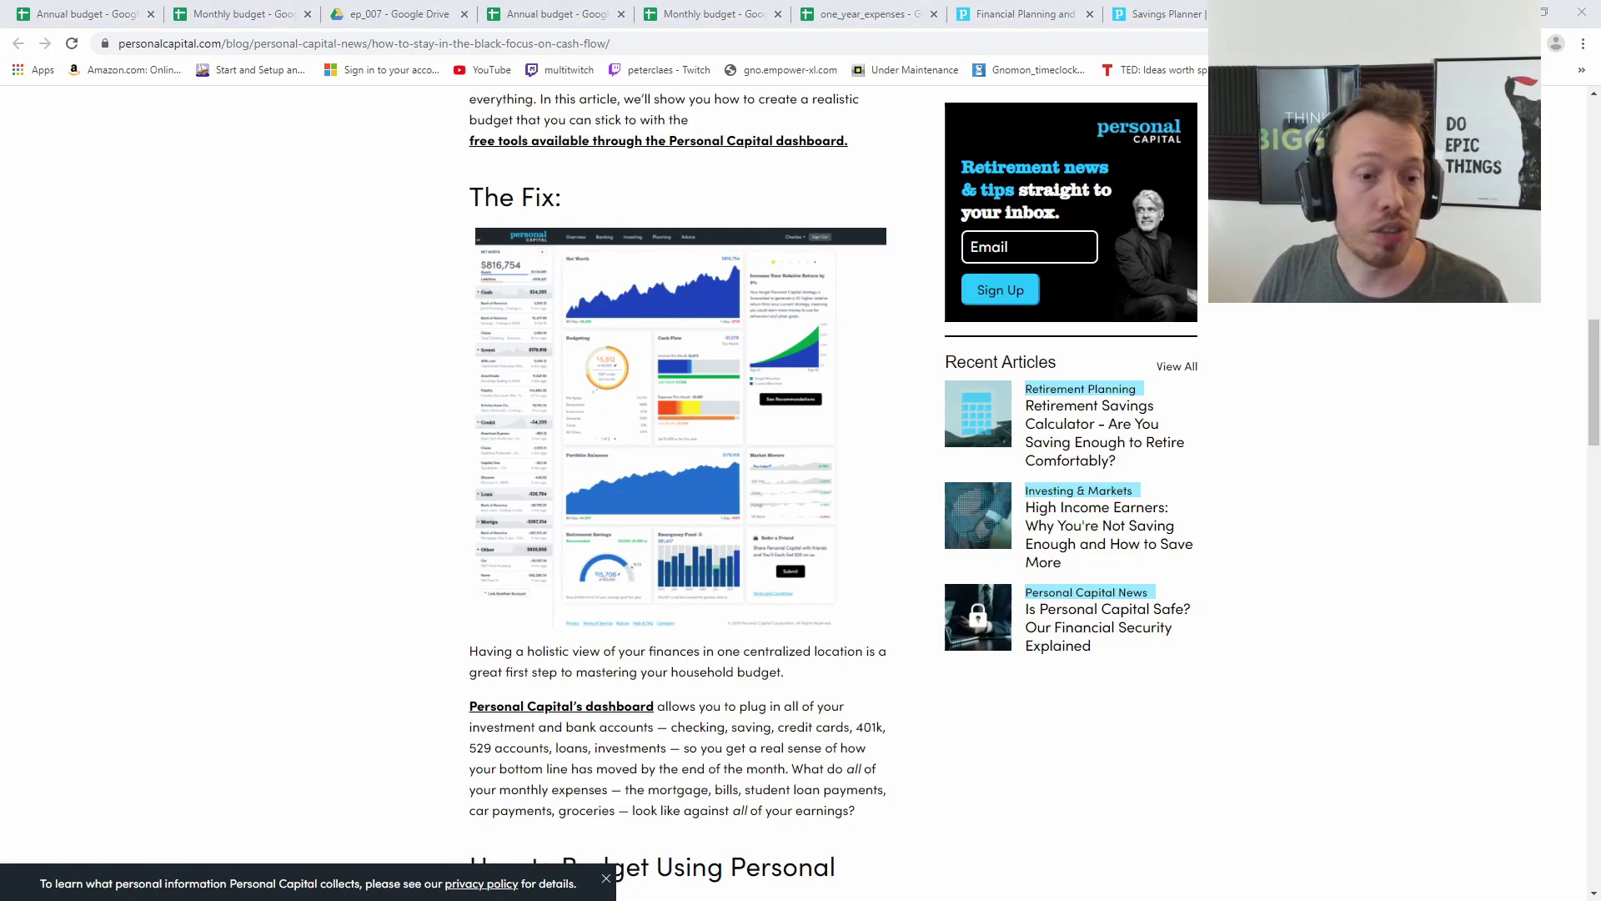
Move the Dashboard-pc.png Photos window up, maximize it and zoom into the screenshot.
left_click_drag(588, 479, 920, 253)
left_click(921, 253)
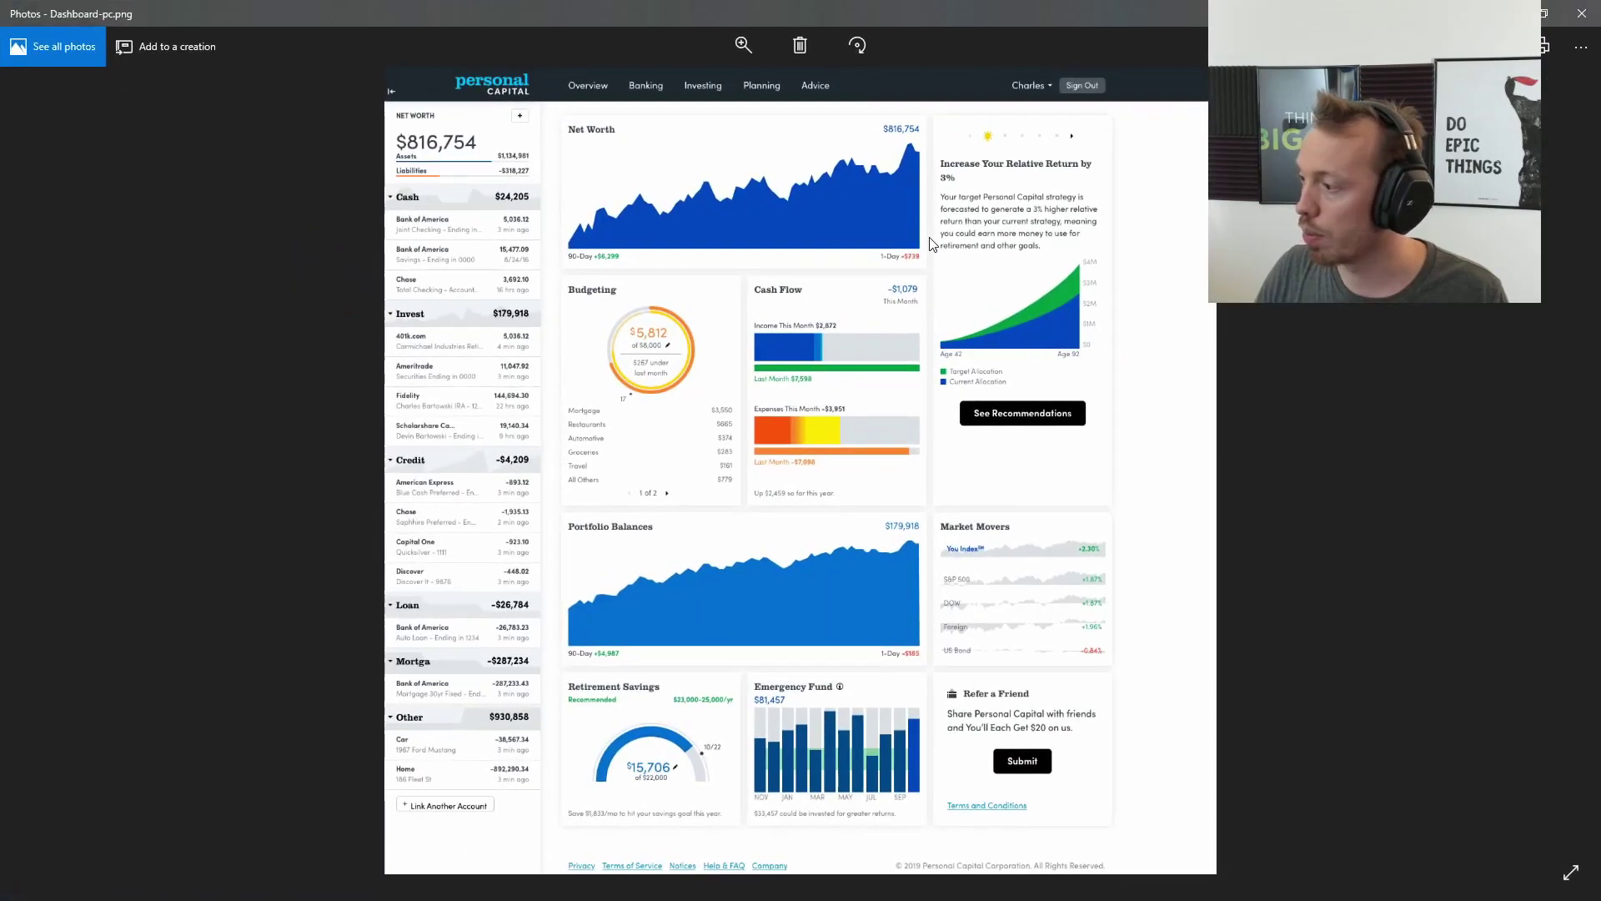
scroll(634, 237, "up", 4)
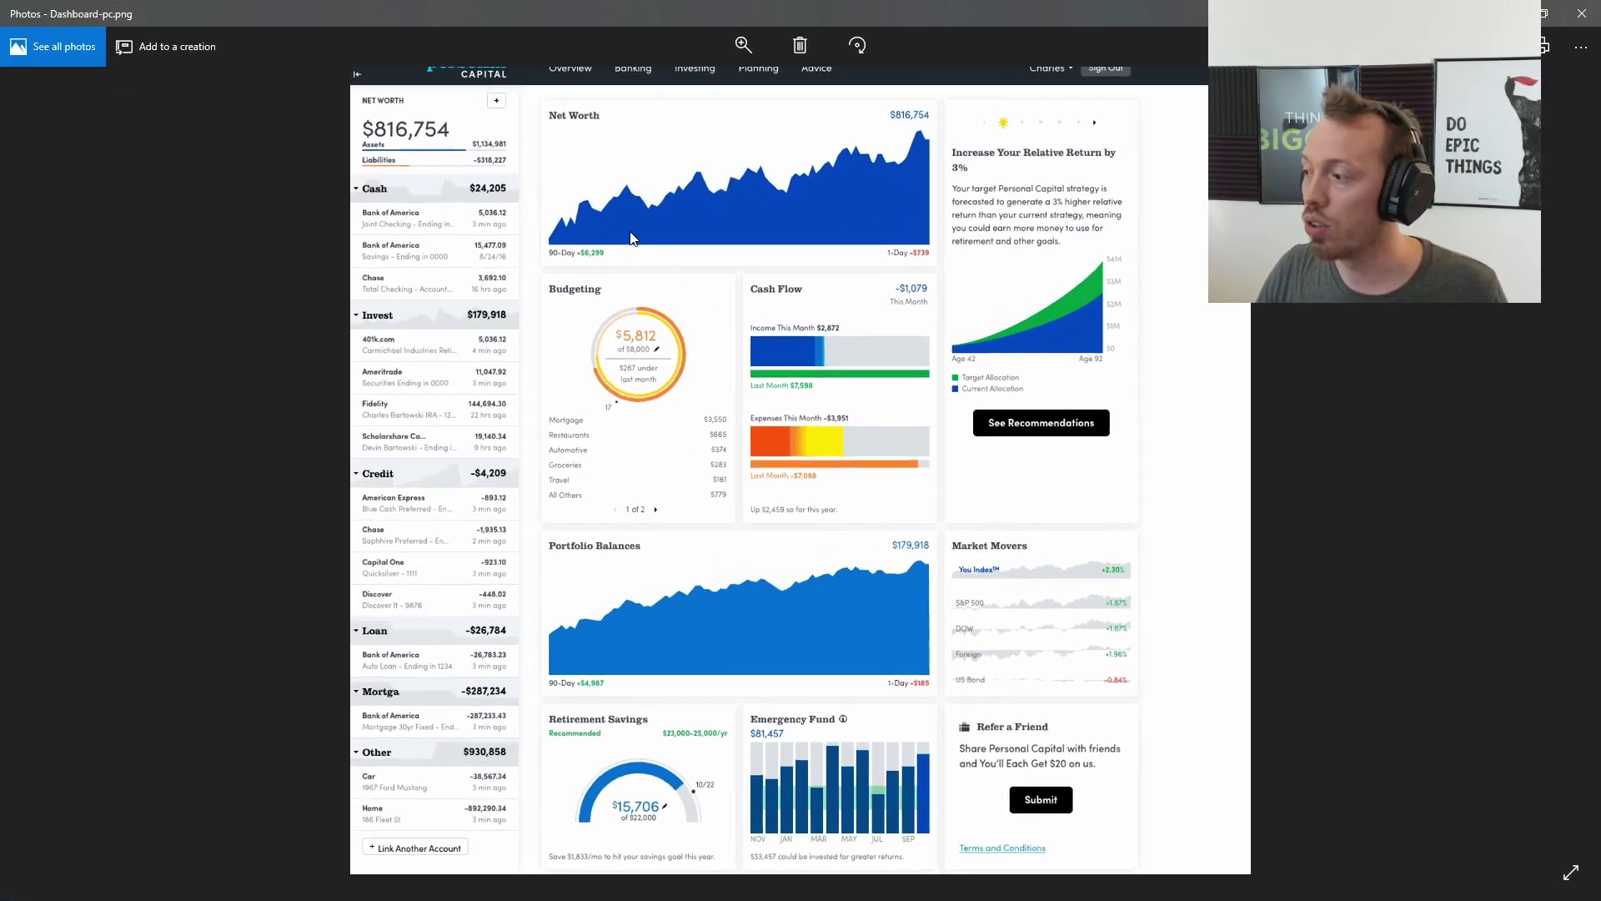
scroll(634, 238, "down", 4)
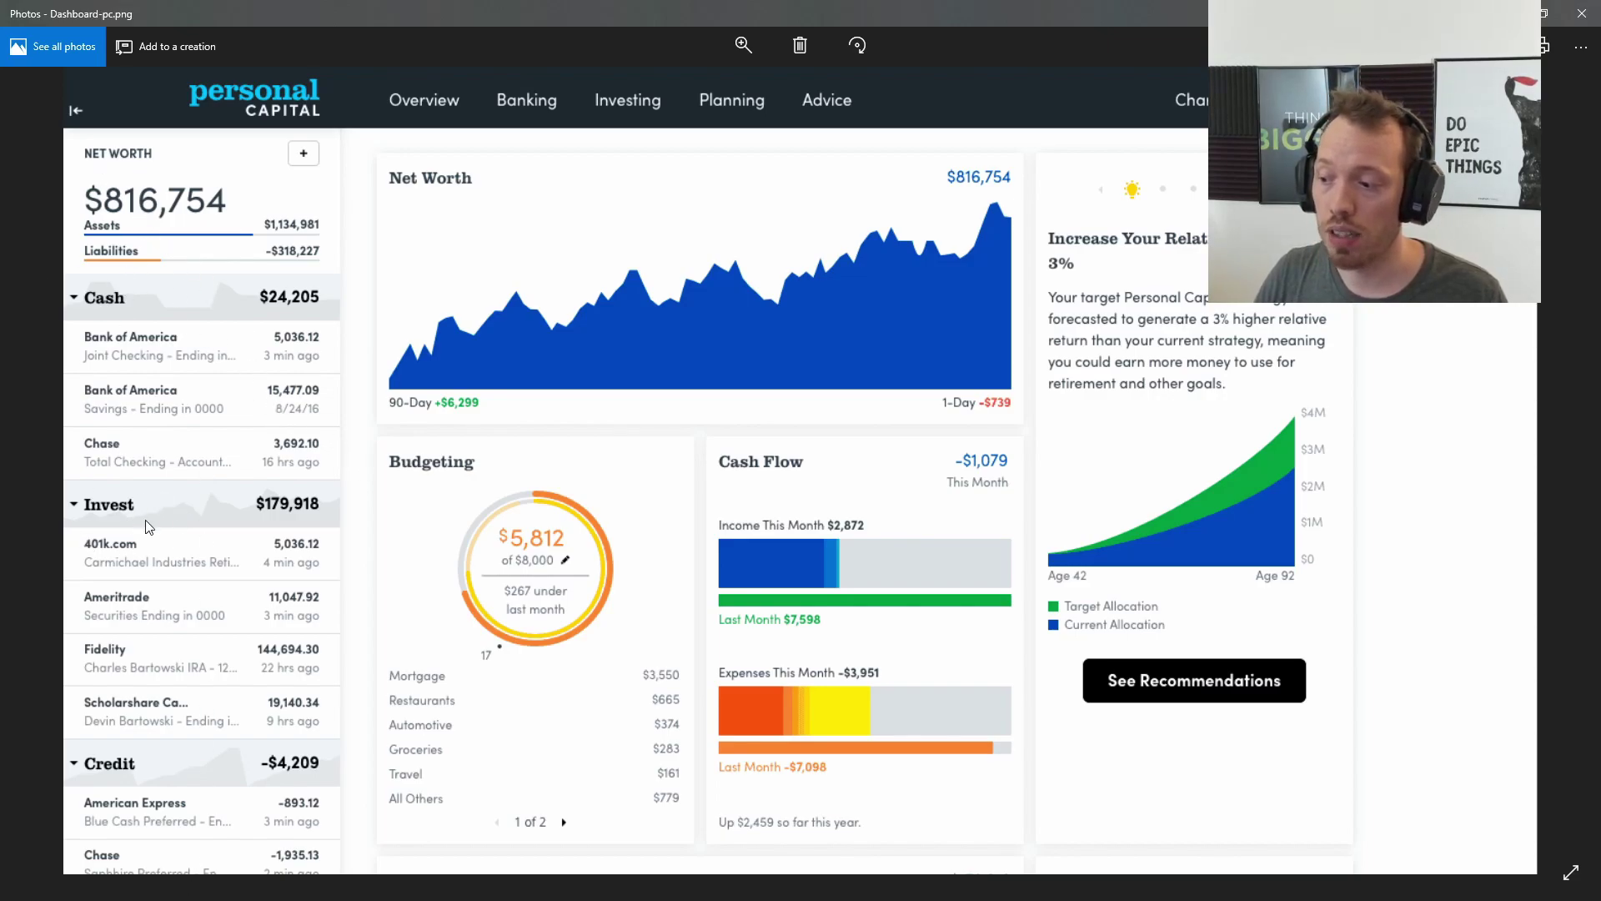
scroll(258, 444, "down", 3)
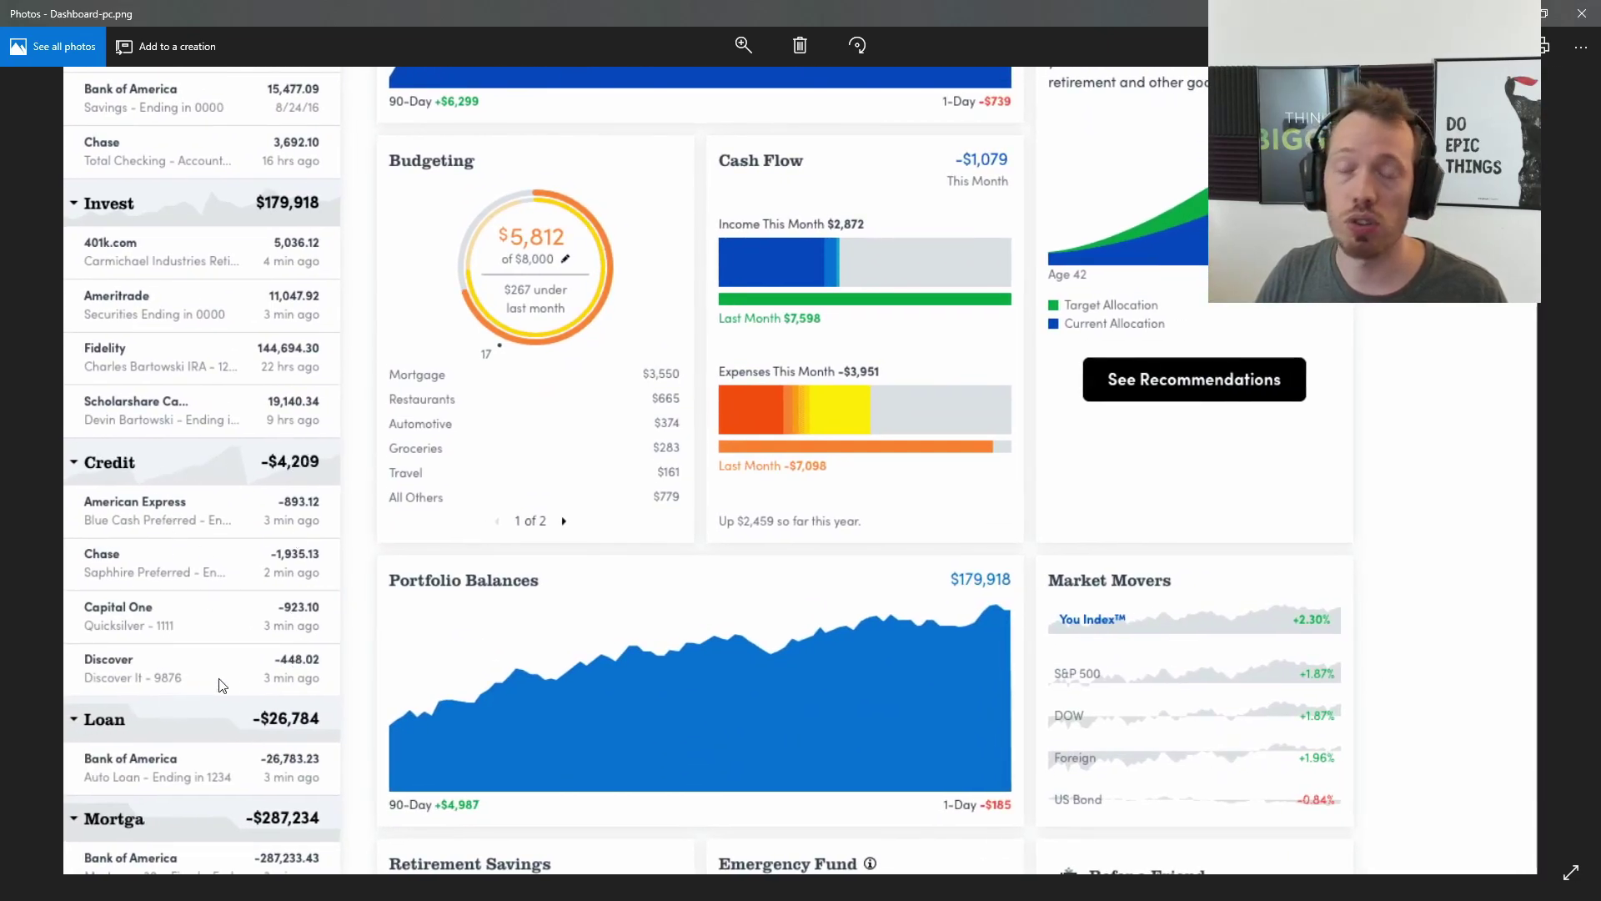
scroll(624, 485, "up", 3)
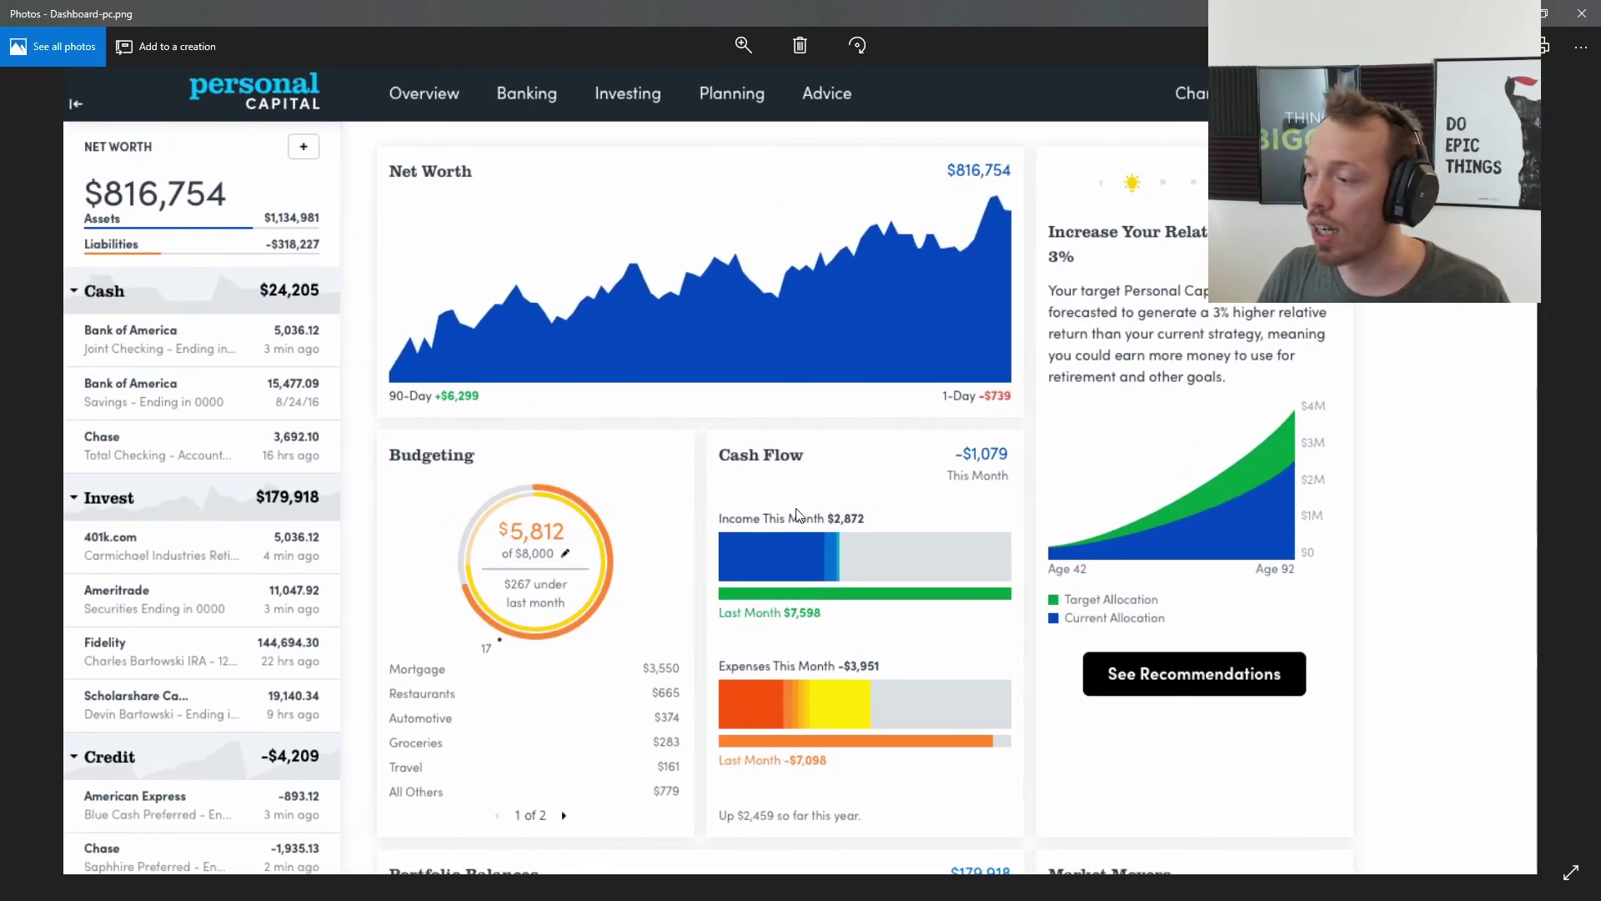
scroll(709, 417, "down", 2)
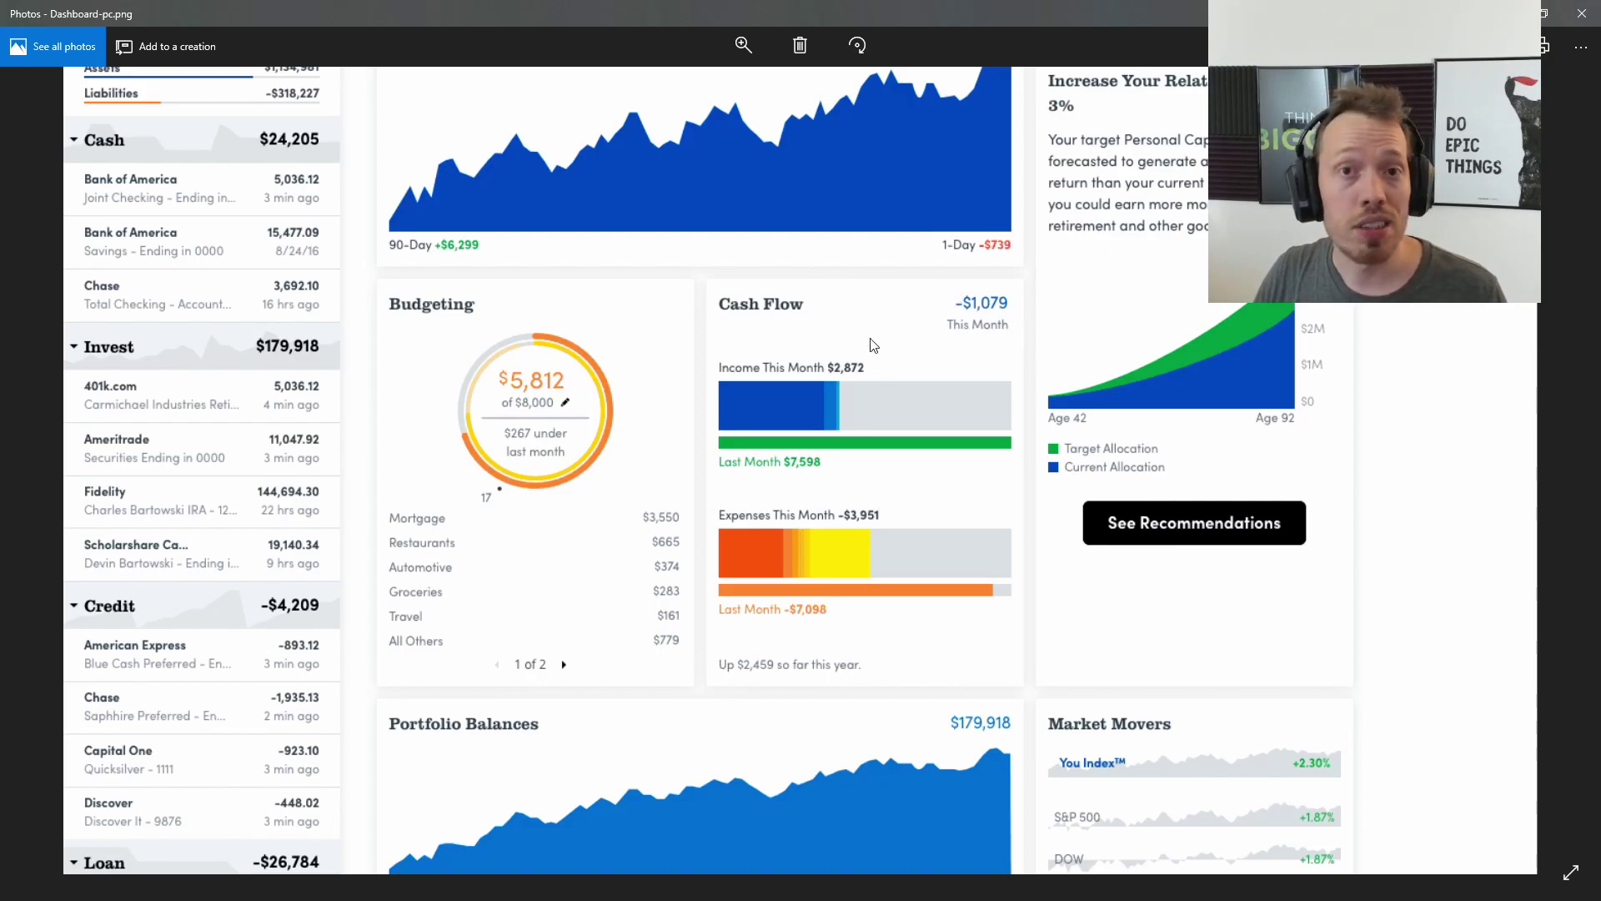
scroll(876, 350, "up", 2)
scroll(830, 409, "down", 2)
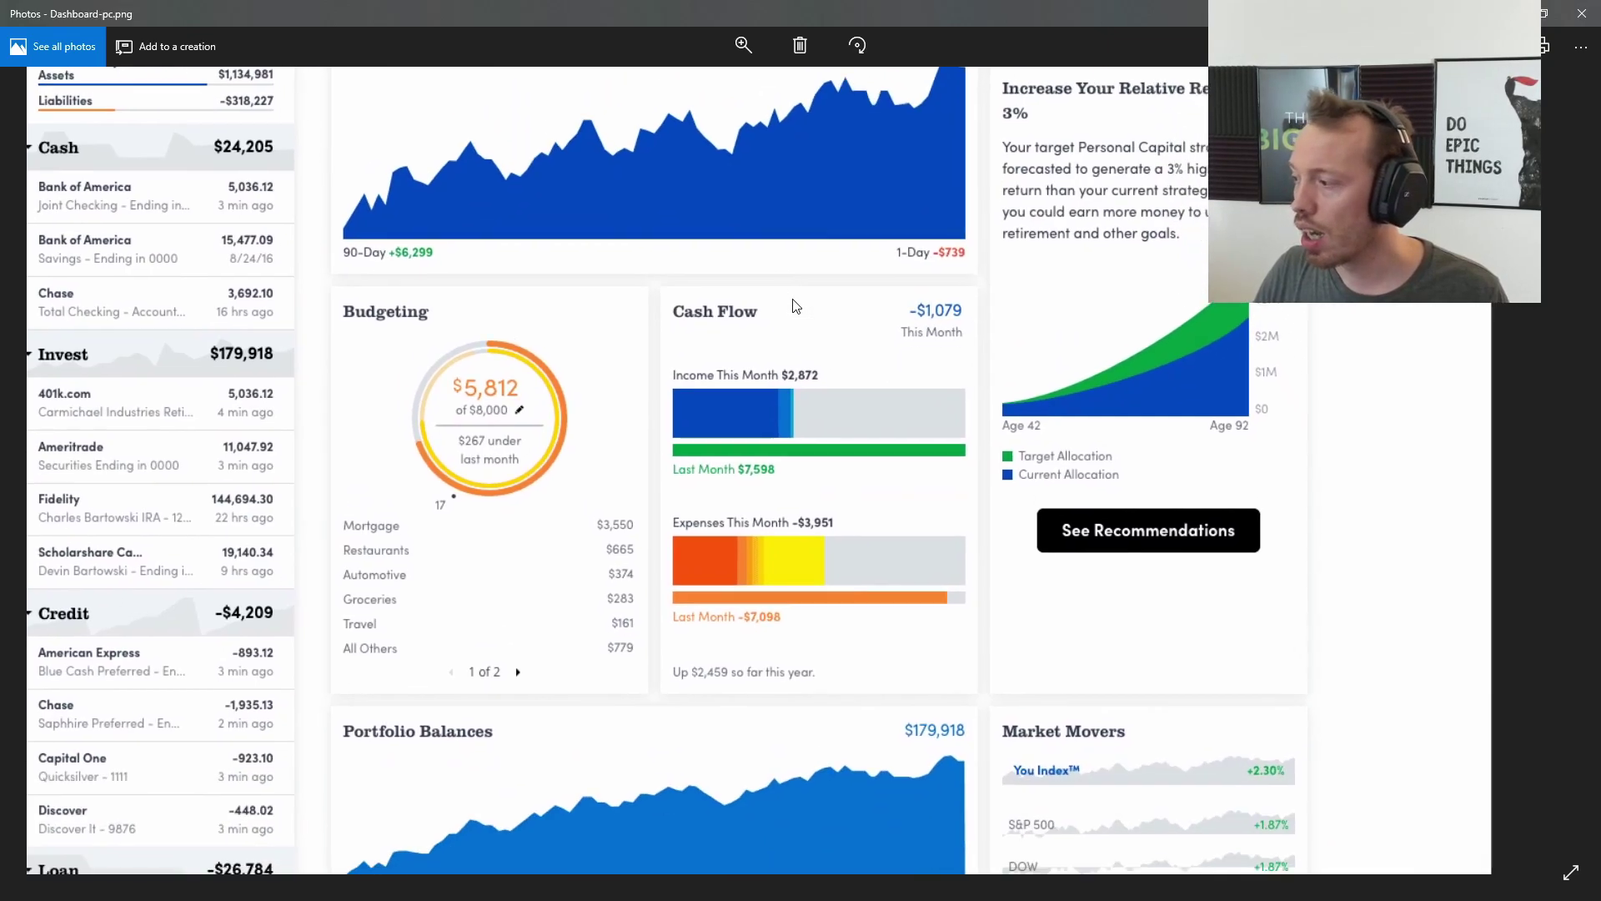
scroll(834, 400, "up", 1)
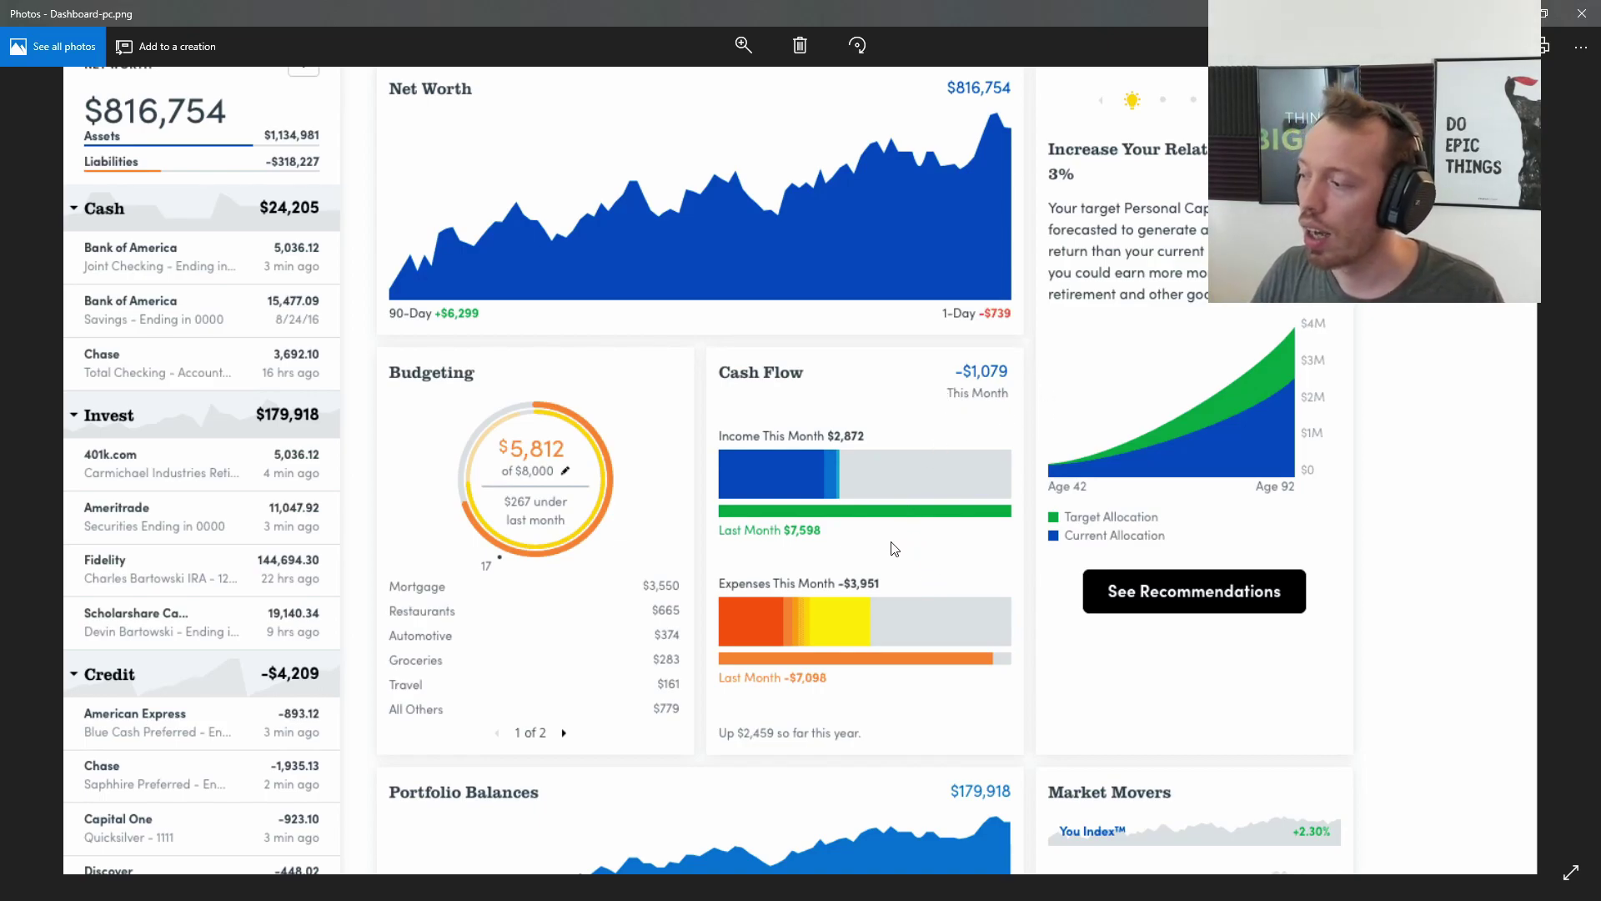
scroll(890, 543, "down", 4)
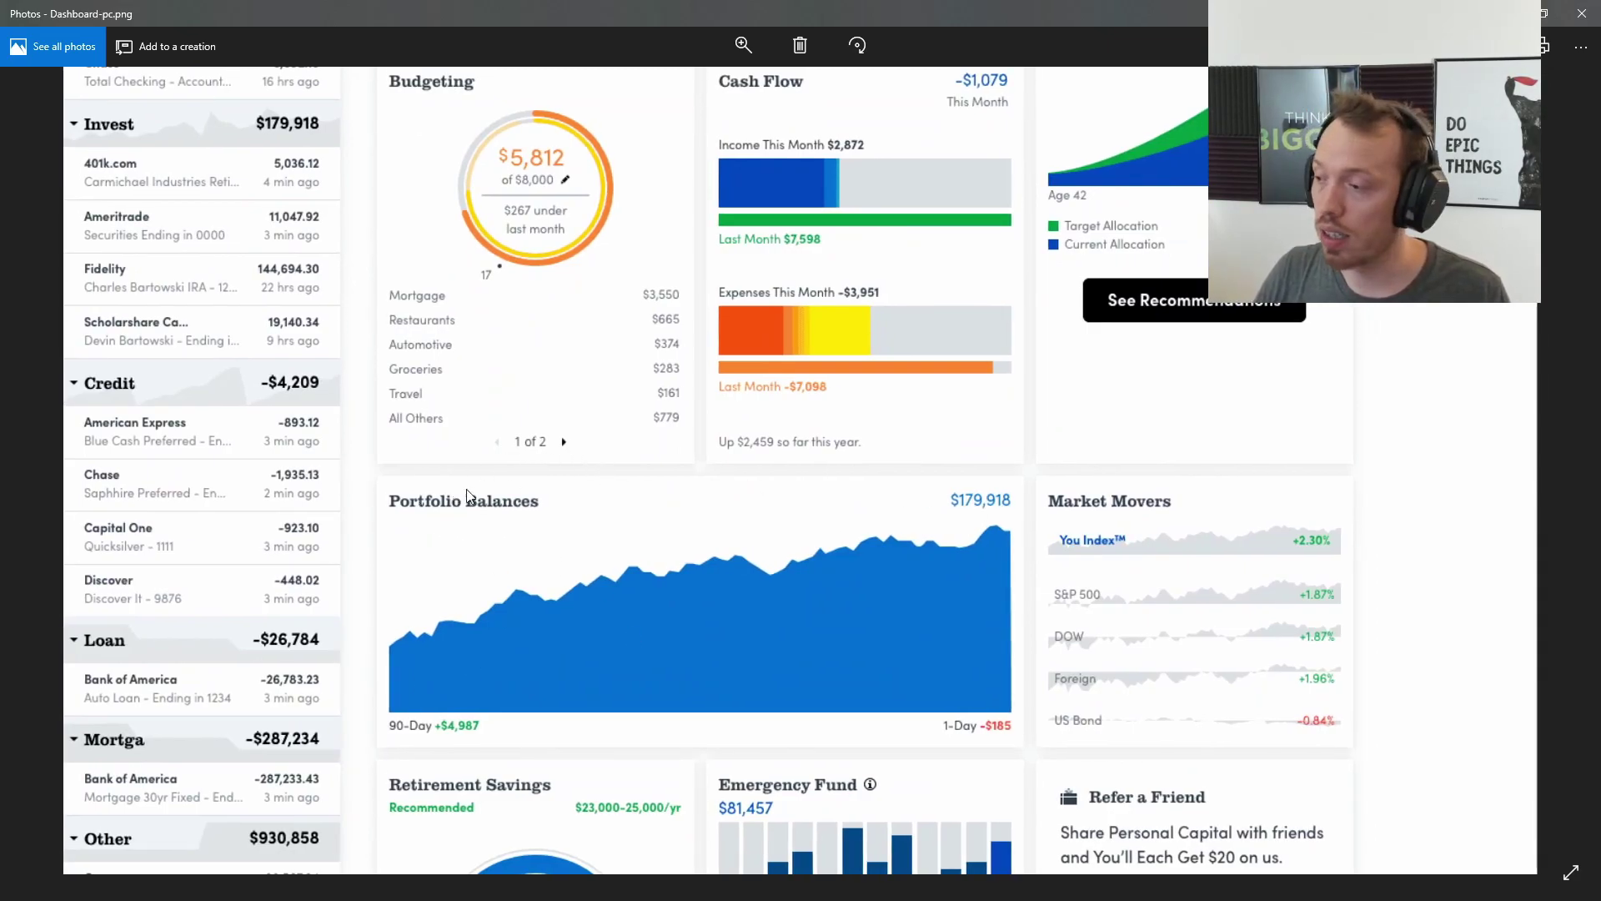
scroll(467, 496, "up", 1)
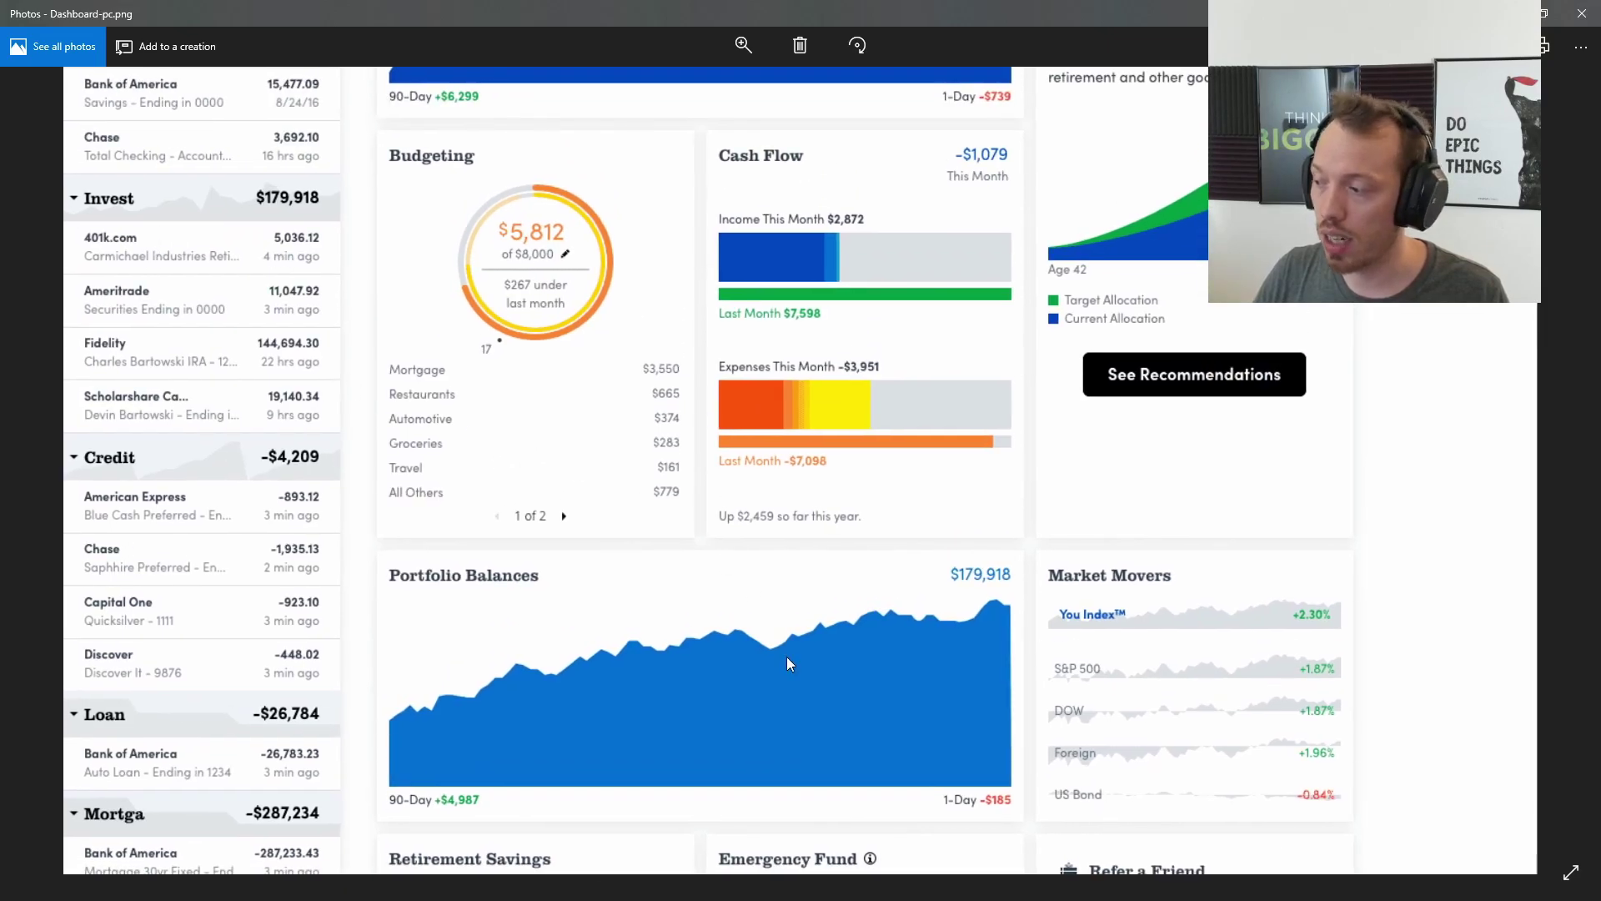
scroll(698, 638, "down", 1)
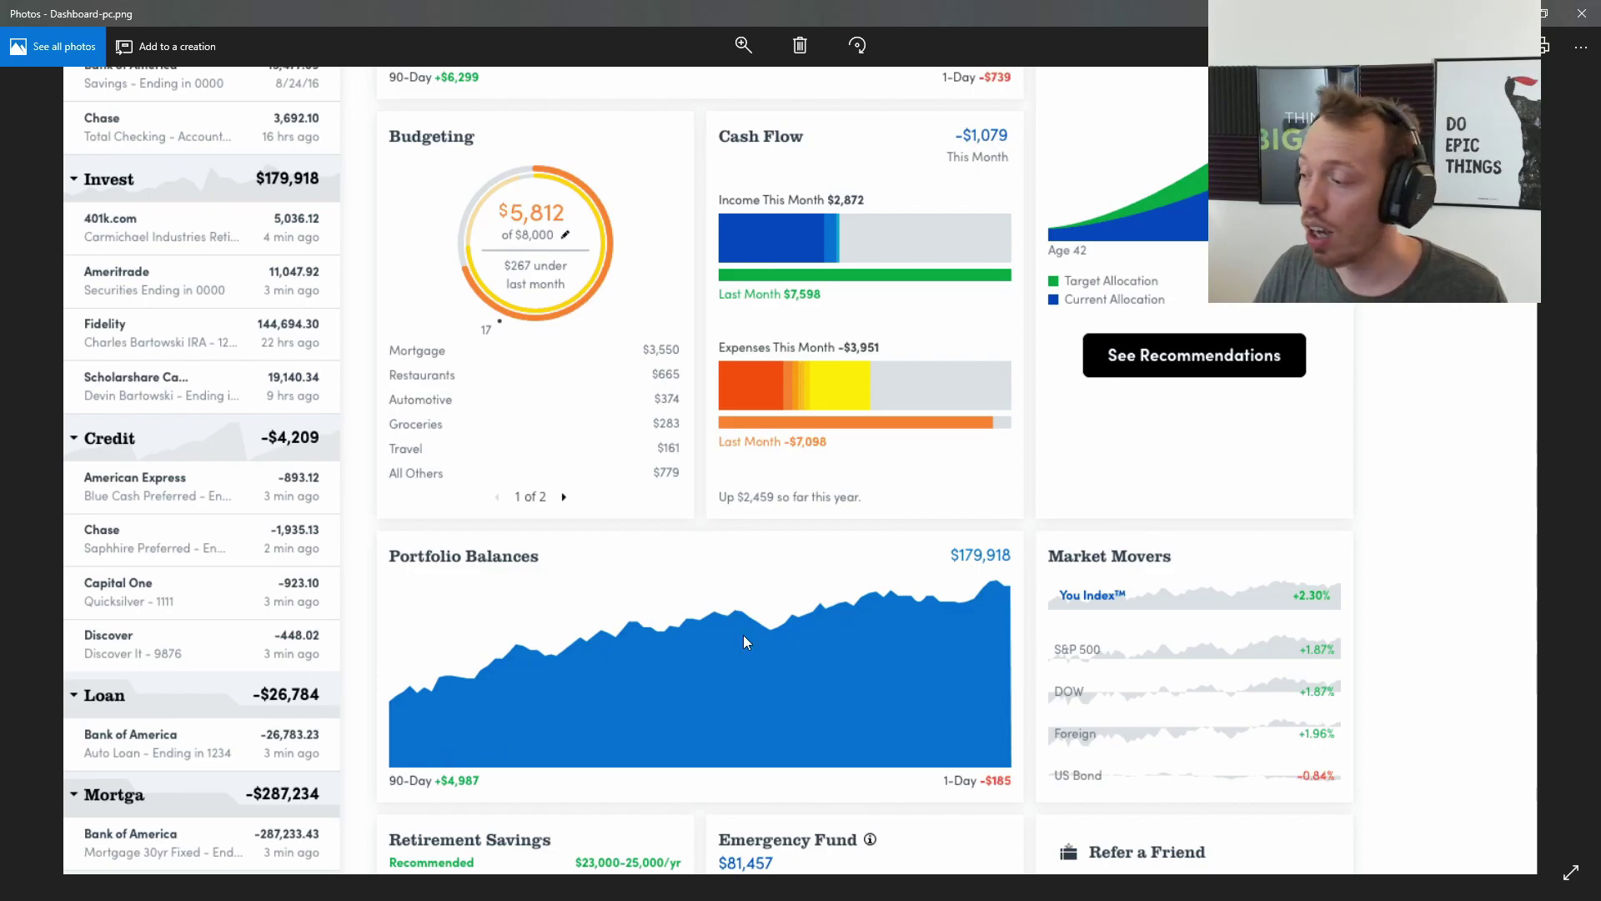
scroll(918, 400, "up", 4)
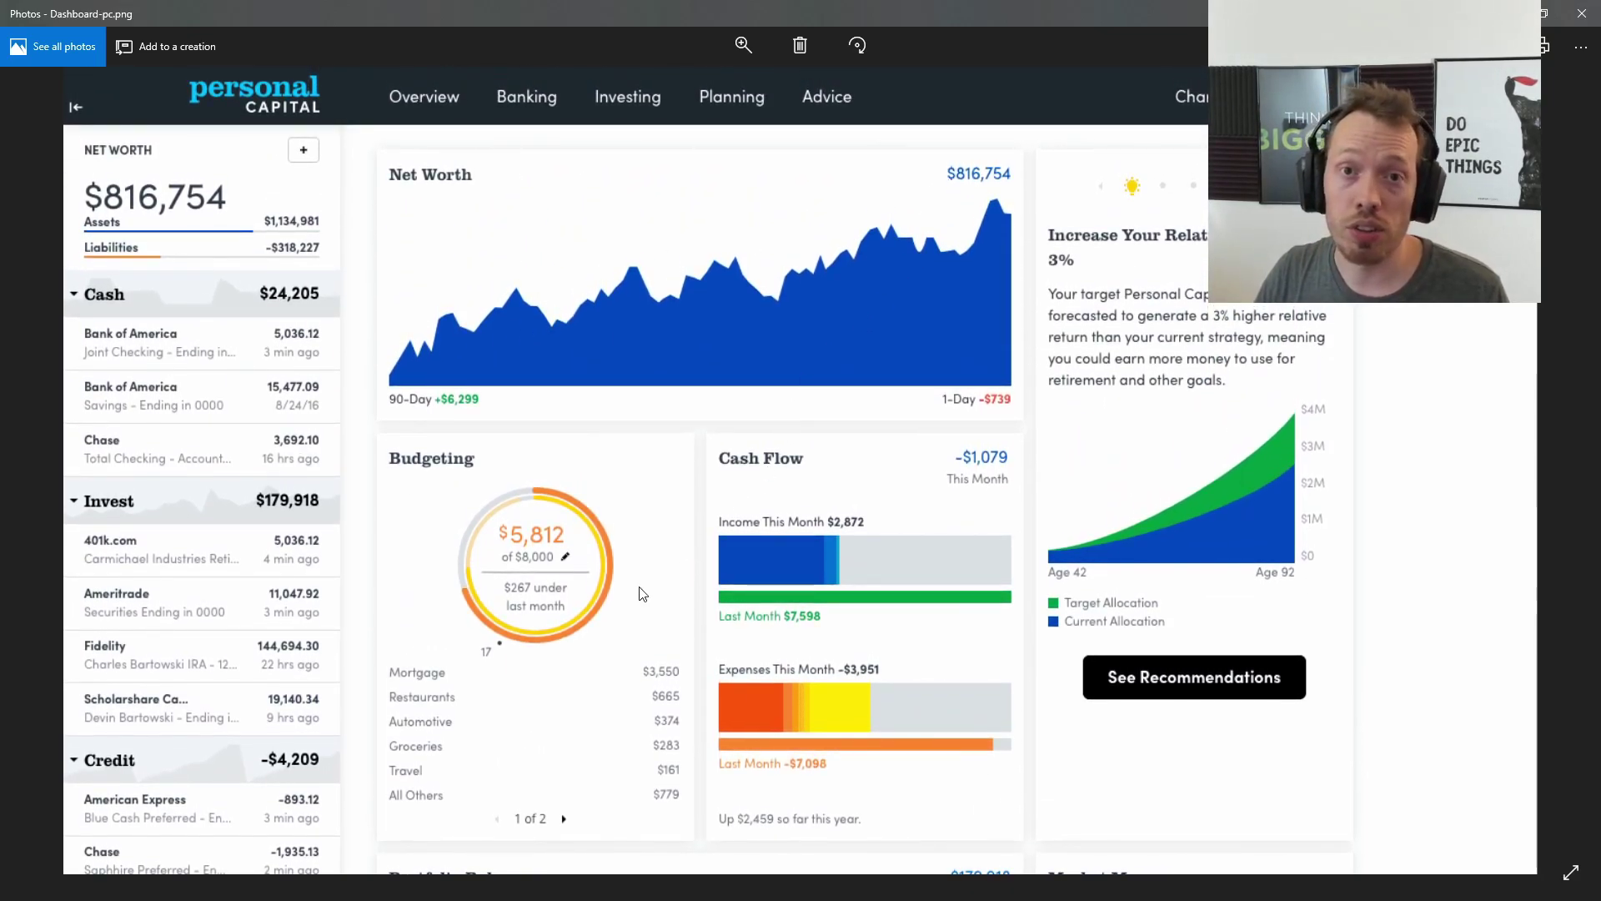
scroll(642, 594, "down", 3)
Pan the enlarged dashboard down to the Portfolio Balances, Retirement Savings and Emergency Fund cards.
left_click_drag(1222, 546, 1097, 740)
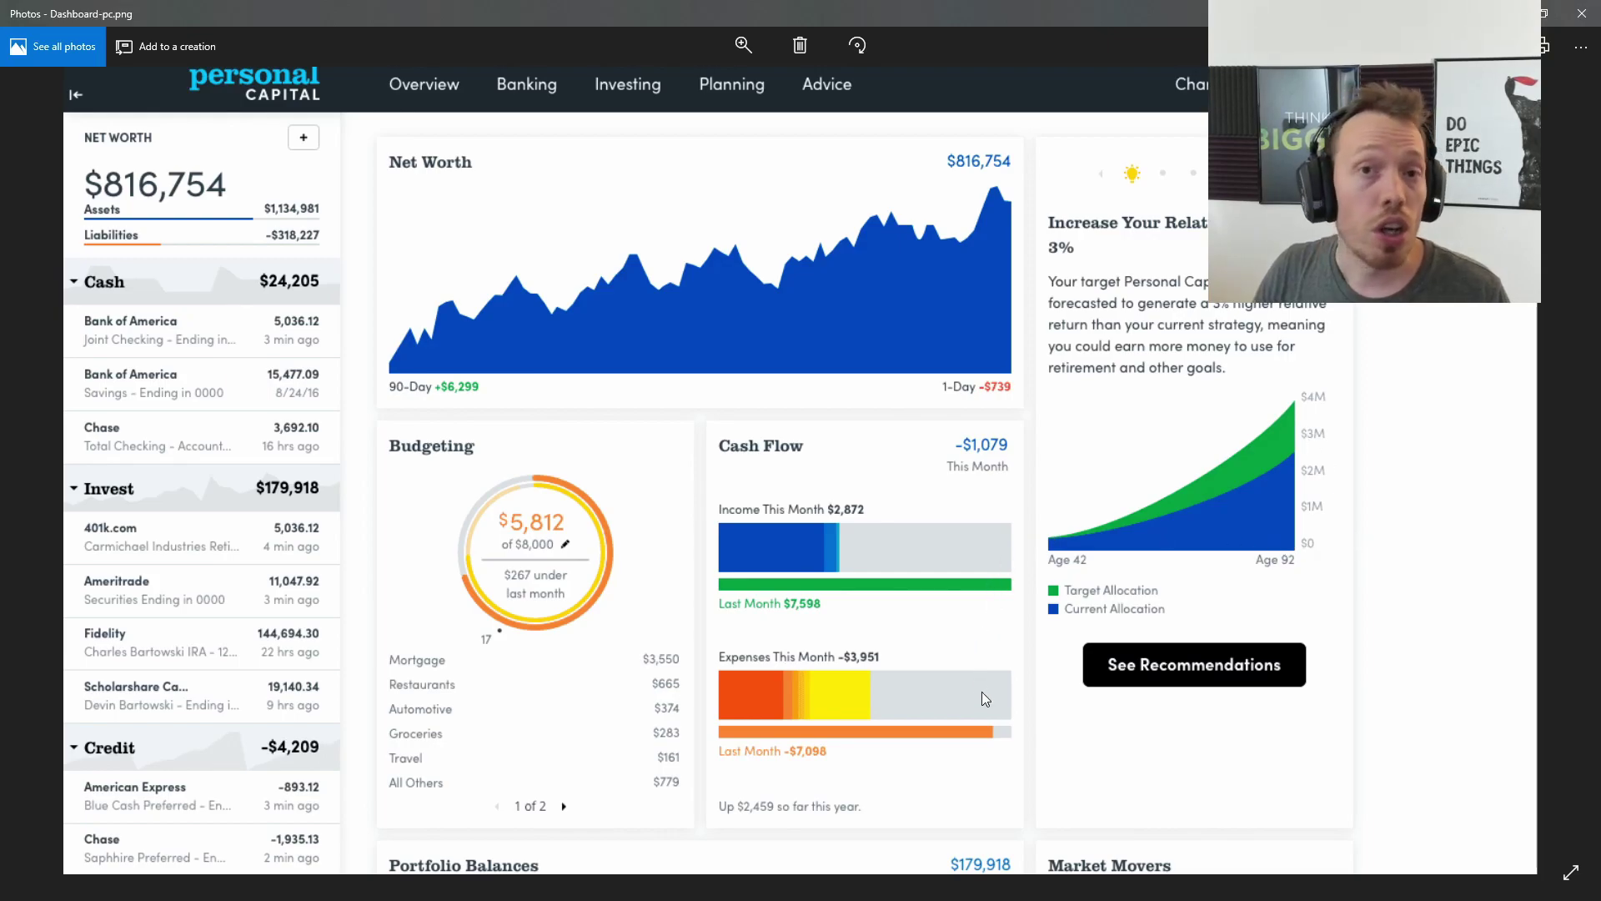
left_click_drag(1019, 743, 1048, 724)
scroll(1048, 724, "down", 5)
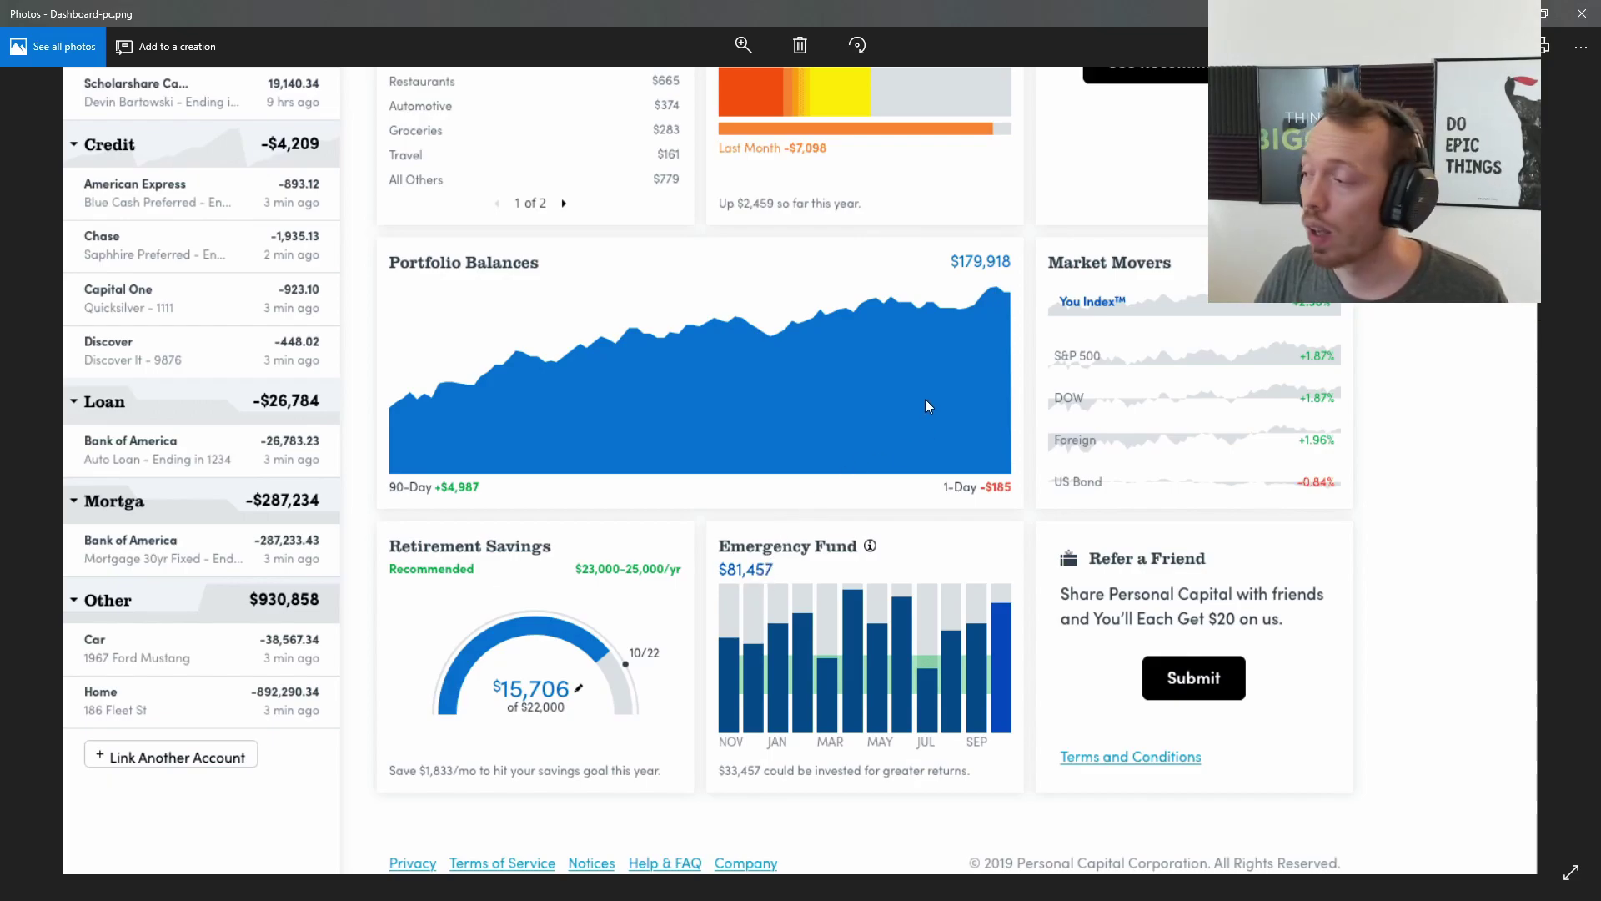
Pan the image and zoom out until the whole Personal Capital dashboard fits the window.
left_click_drag(929, 406, 925, 578)
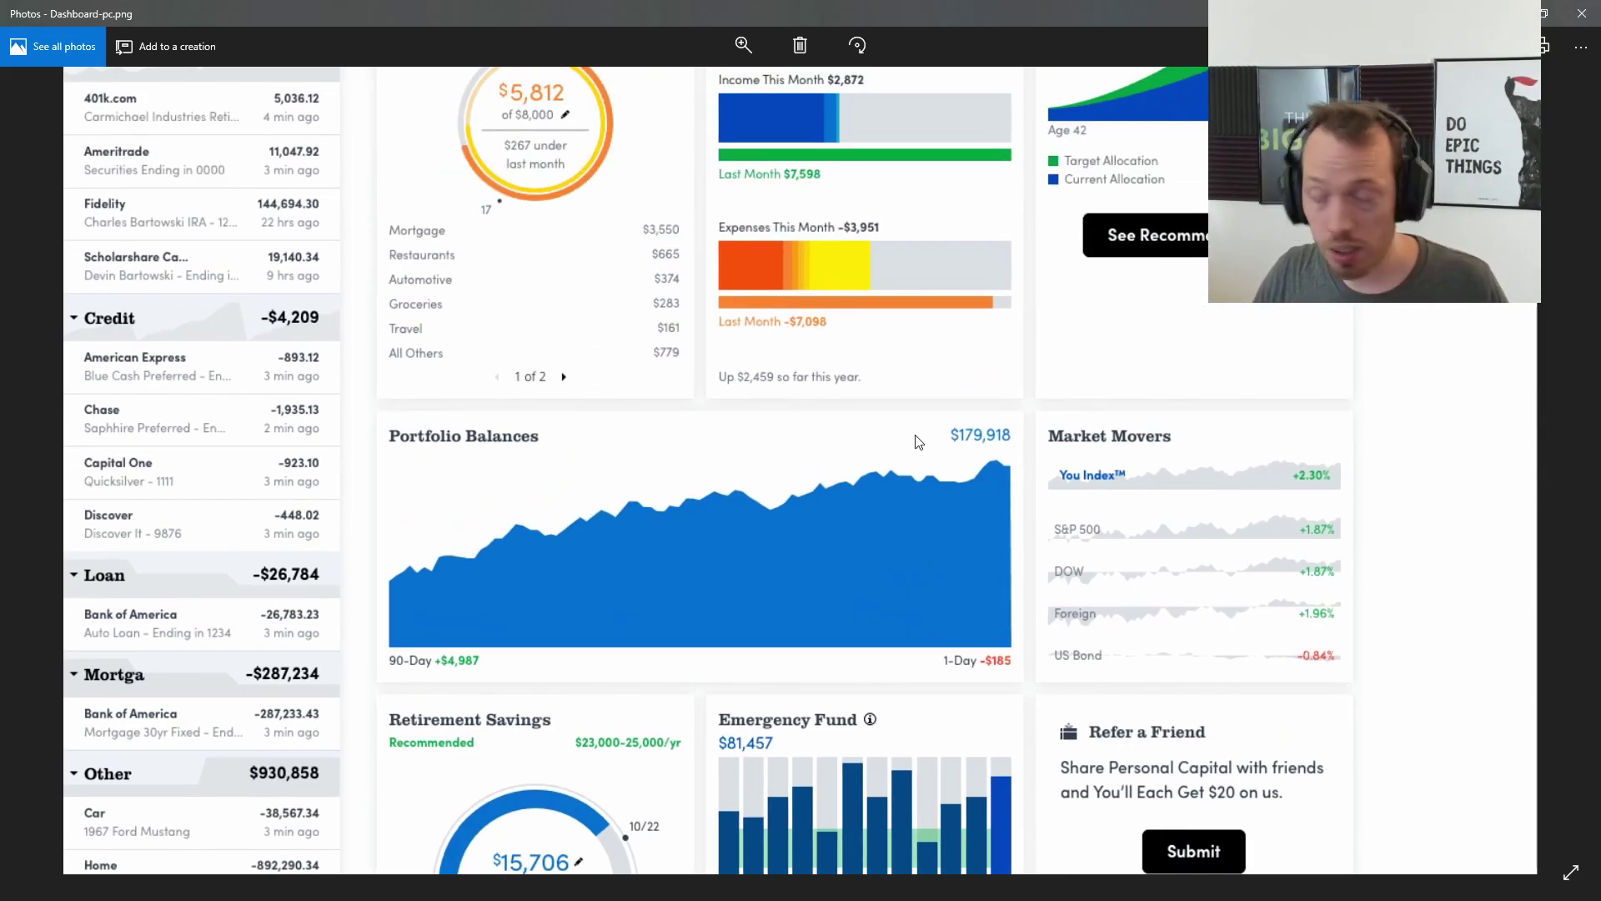
scroll(918, 442, "down", 5)
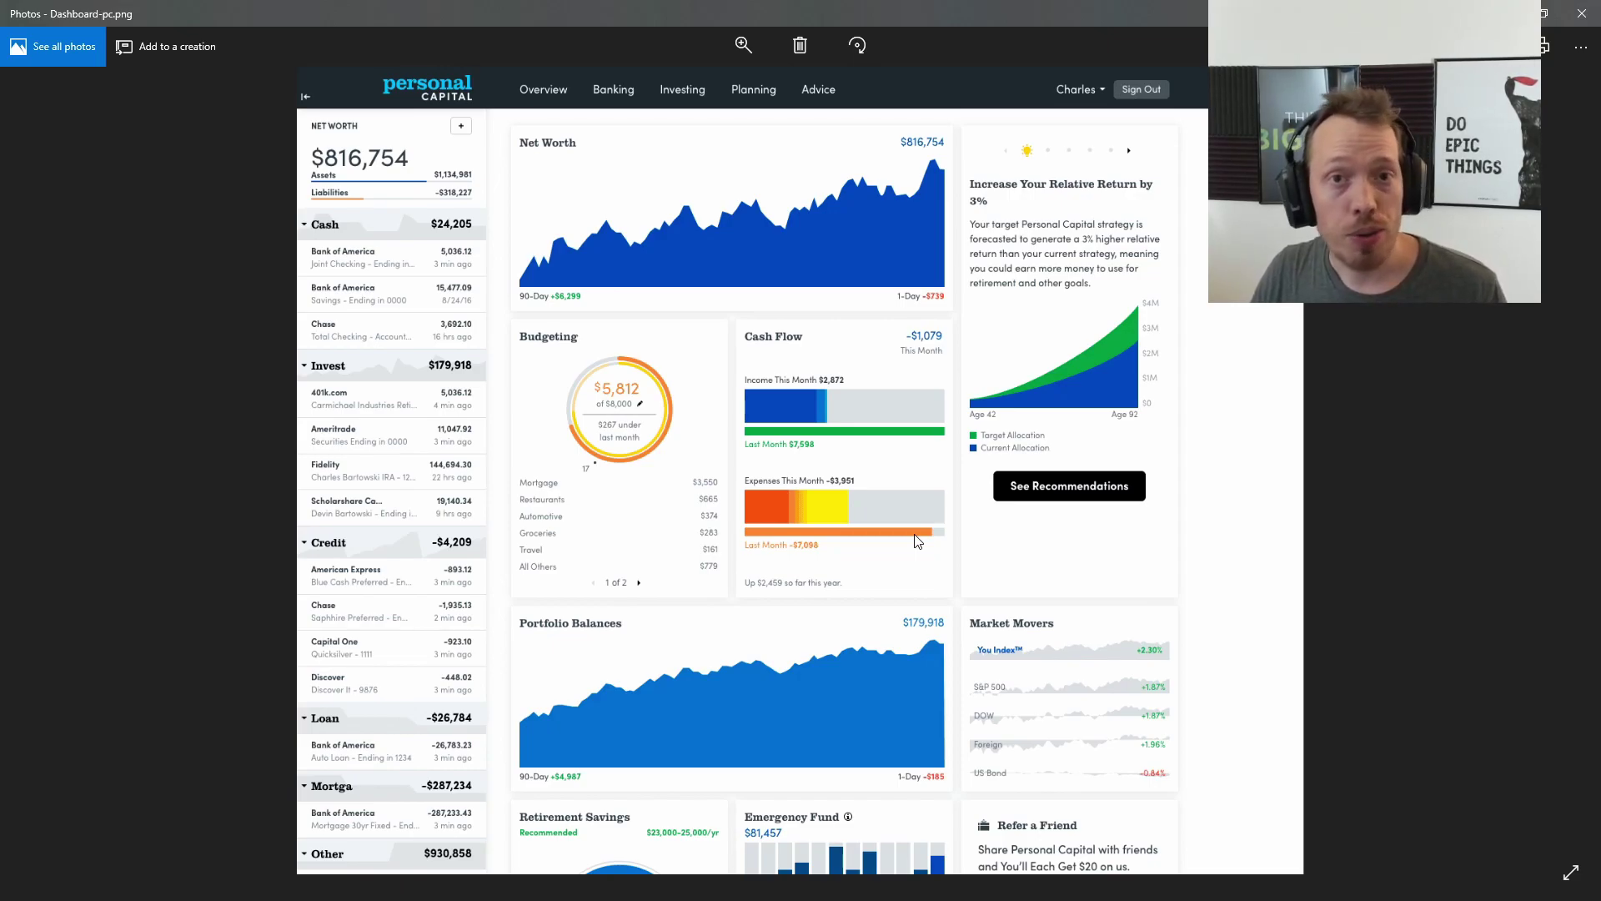
Restore the Photos window to a small size and move it beside the article's dashboard image.
left_click(1544, 14)
left_click_drag(817, 244, 1080, 342)
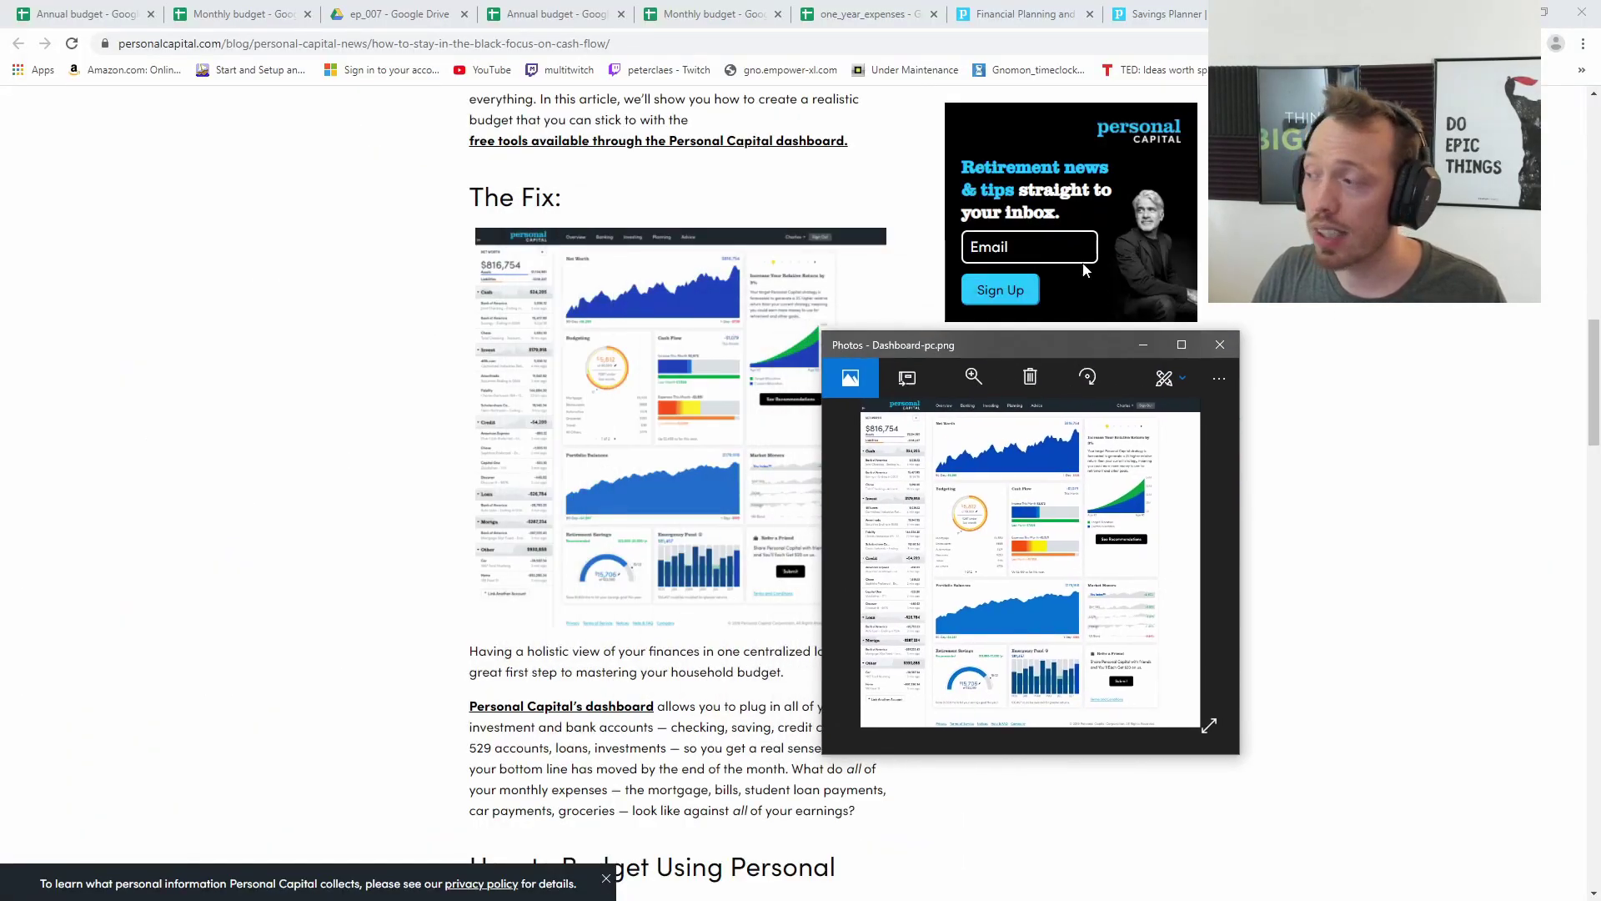